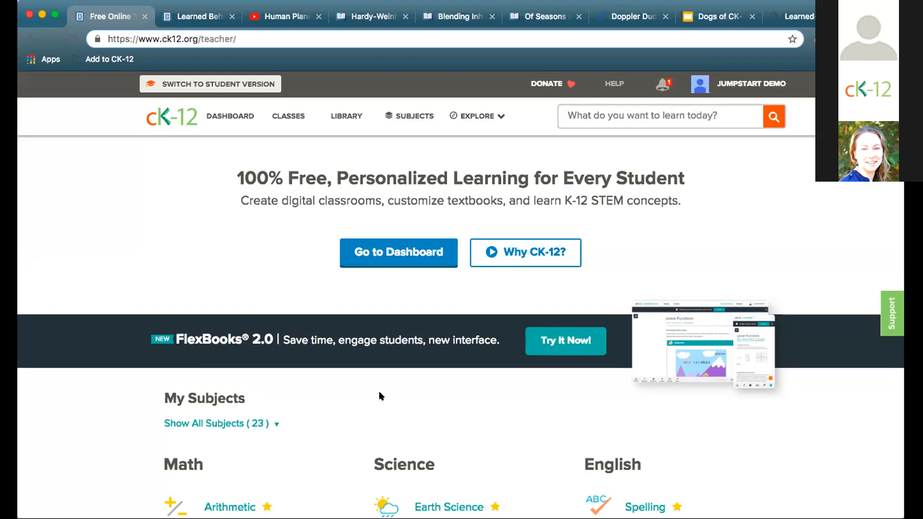
Step: Open the CK-12 Life Science Concepts For Middle School FlexBook textbook for customization
scroll(328, 428, "down", 4)
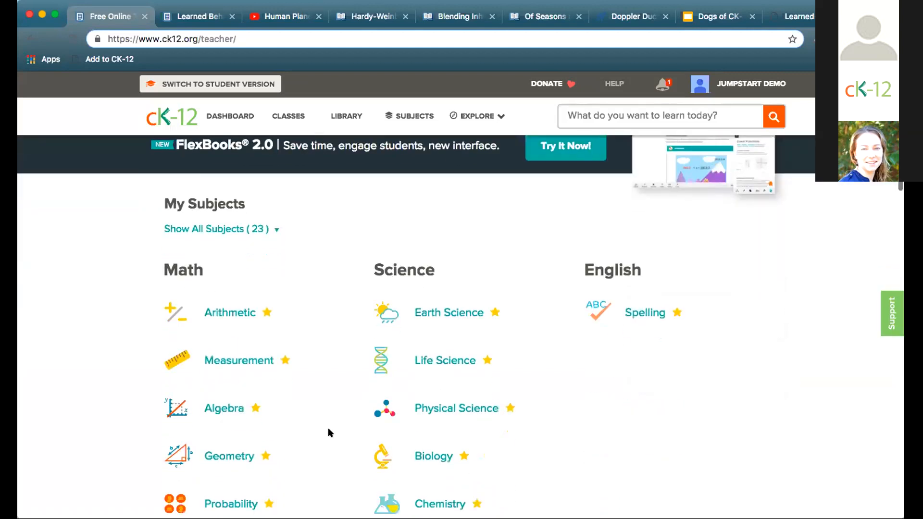
left_click(424, 359)
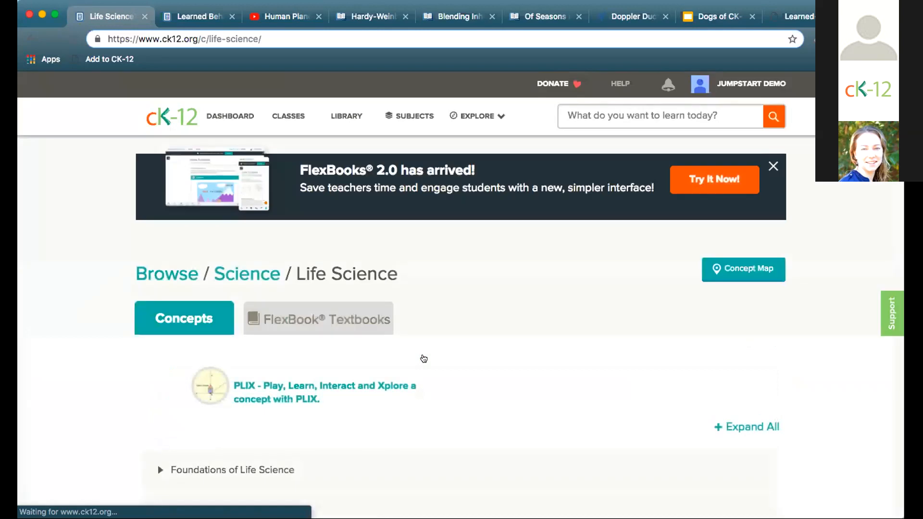
left_click(345, 318)
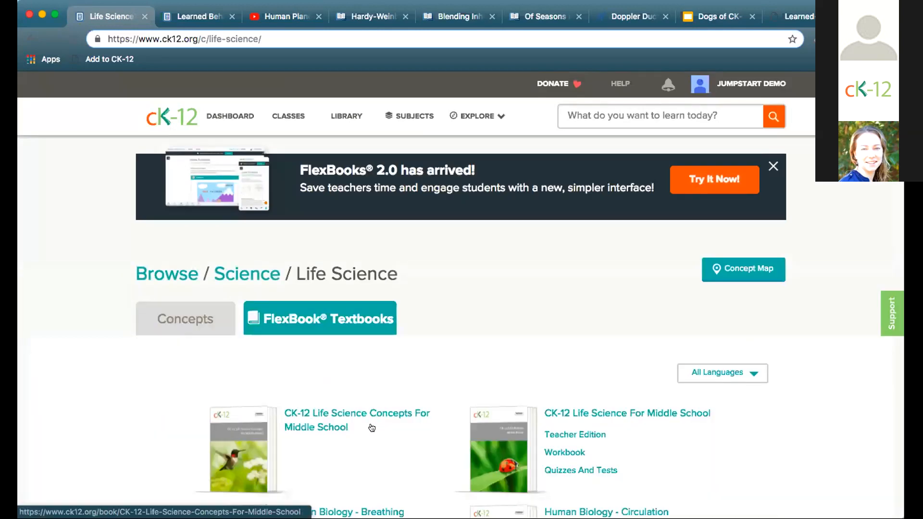
scroll(368, 423, "down", 2)
left_click(344, 375)
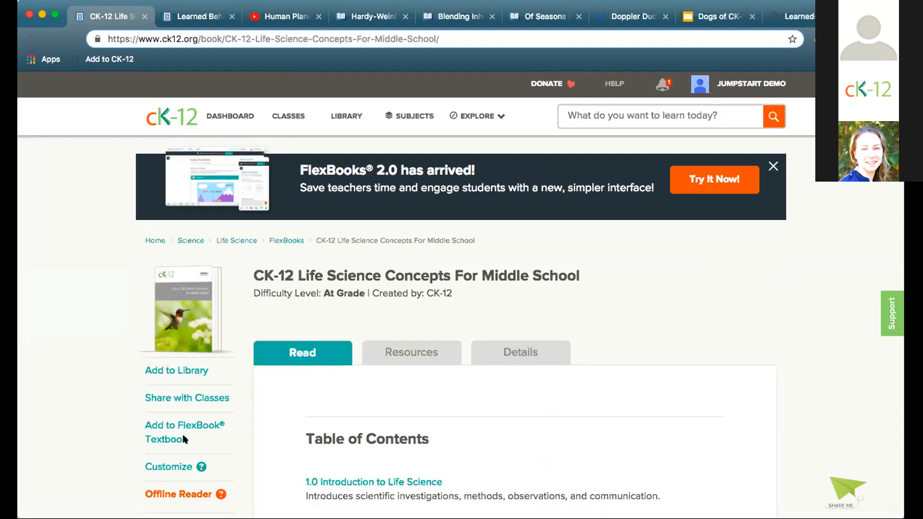
left_click(169, 469)
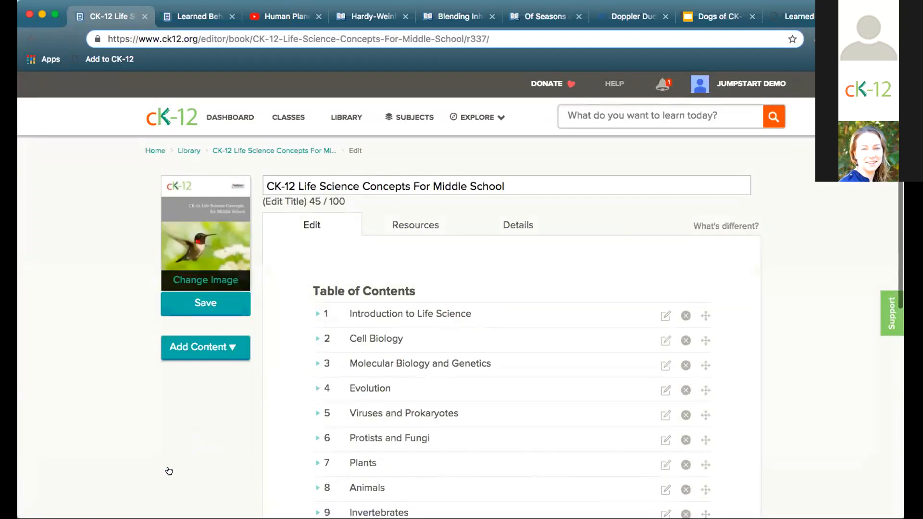
Step: Append "- Webinar Feb 2019" to the title of the customized book
left_click(534, 181)
type("- ")
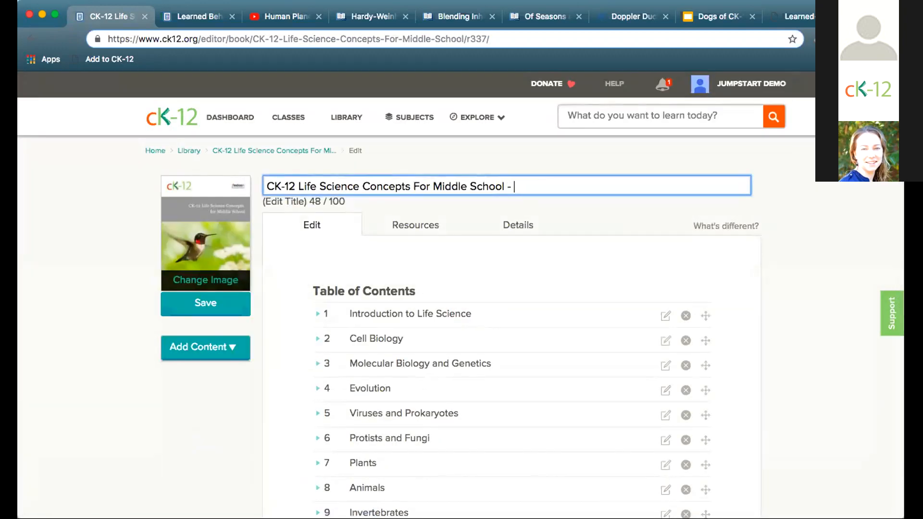
type("Webinar Feb 2019")
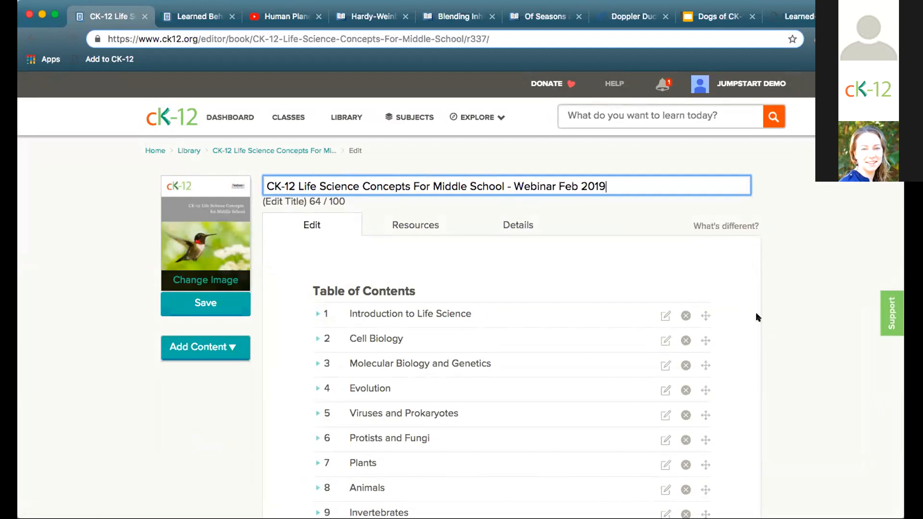
Step: Open section 8.3 Learned Behavior under Animals for editing and save it with the title "Learned Behavior - webinar Feb 2019"
scroll(767, 345, "down", 3)
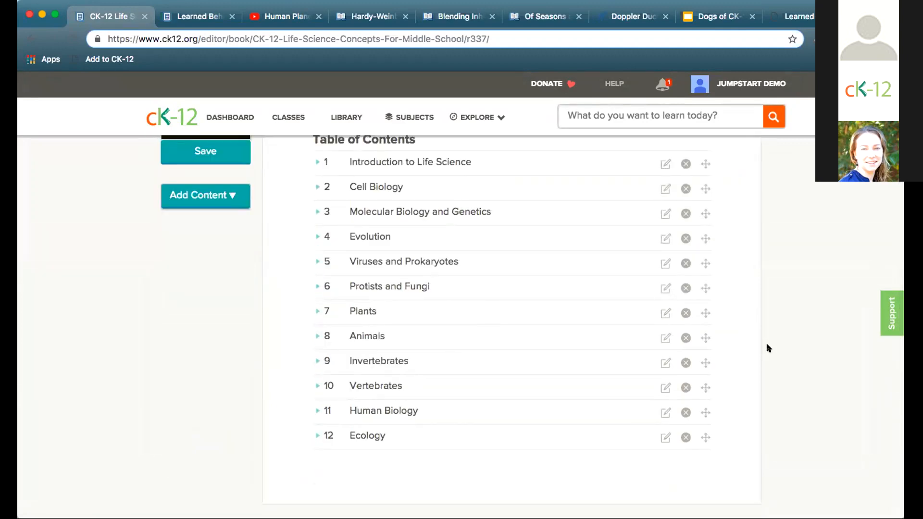
left_click(318, 336)
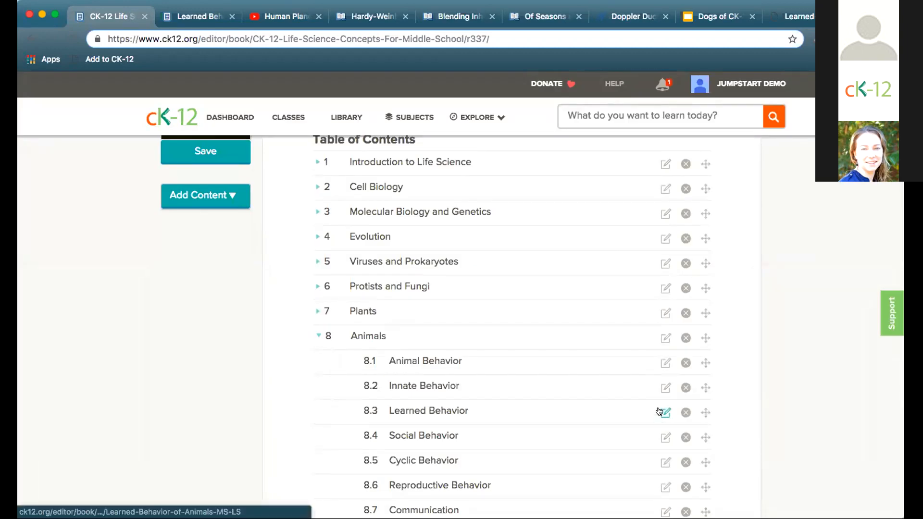
left_click(664, 414)
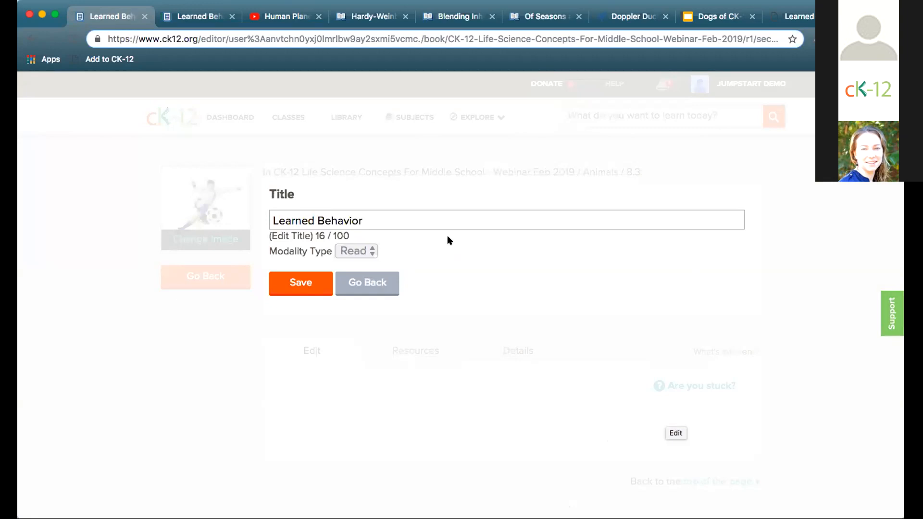
left_click(410, 220)
type("- webinar Feb 2019")
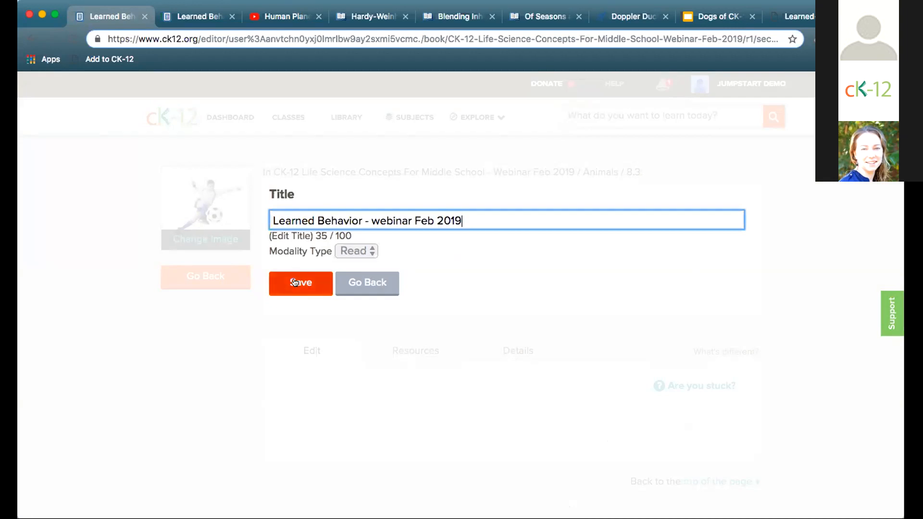
left_click(295, 283)
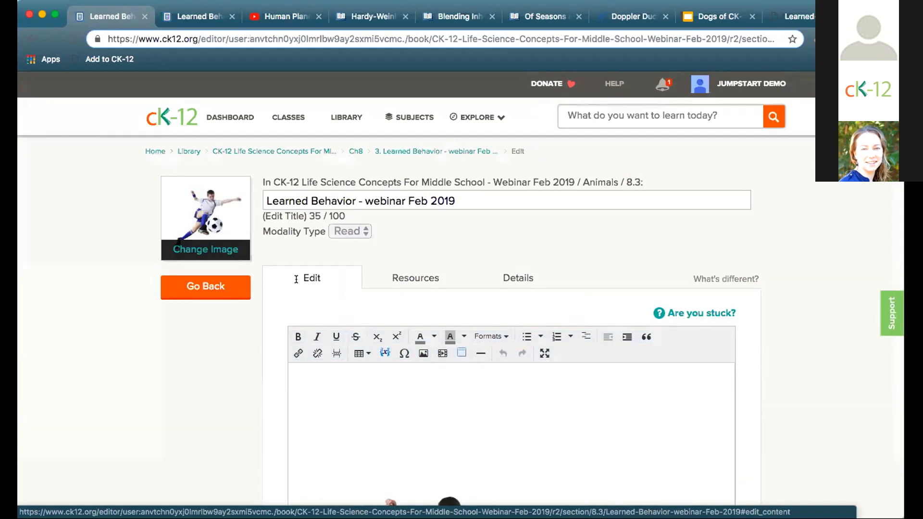
Step: Review the Learned Behavior lesson's text and images down to the figure of playing lion cubs and dogs
scroll(816, 373, "down", 5)
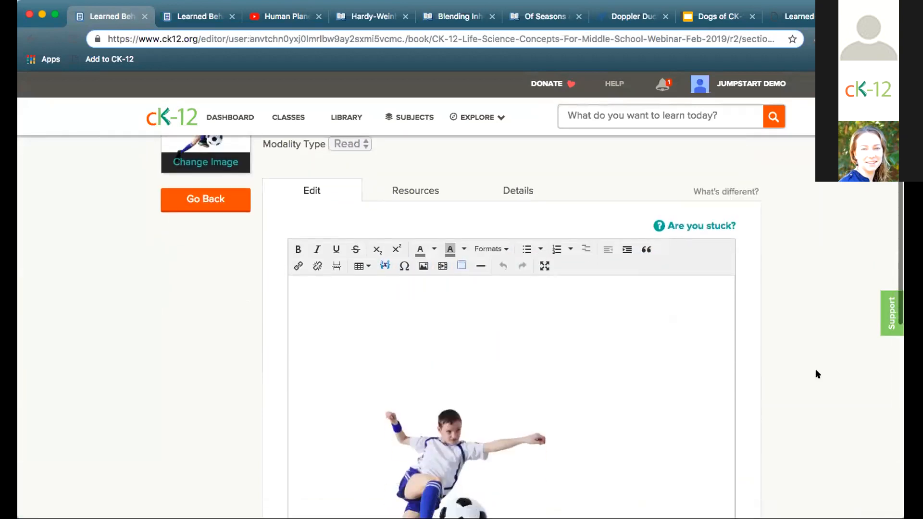
scroll(548, 373, "up", 2)
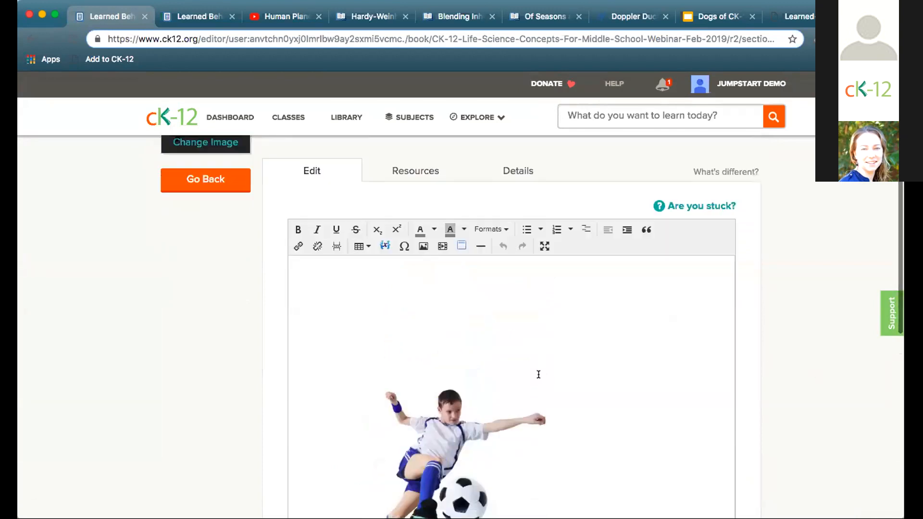
scroll(538, 375, "up", 1)
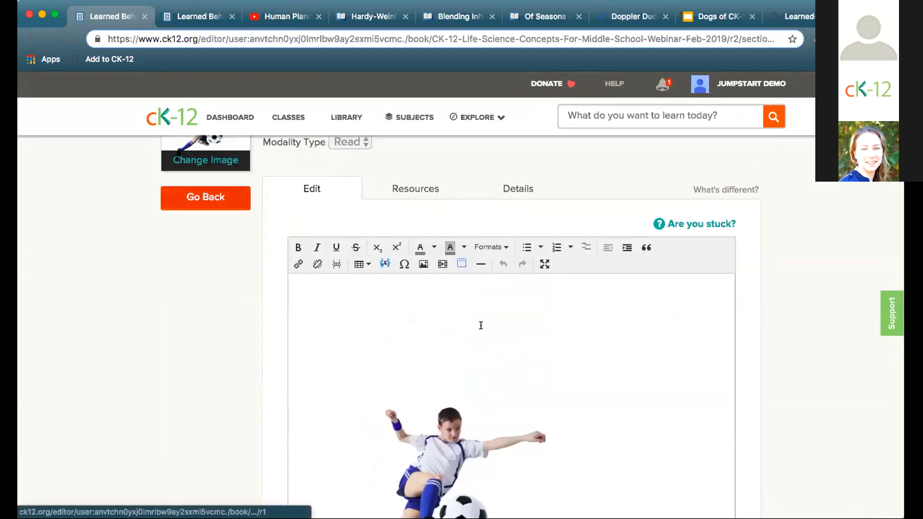
left_click(613, 372)
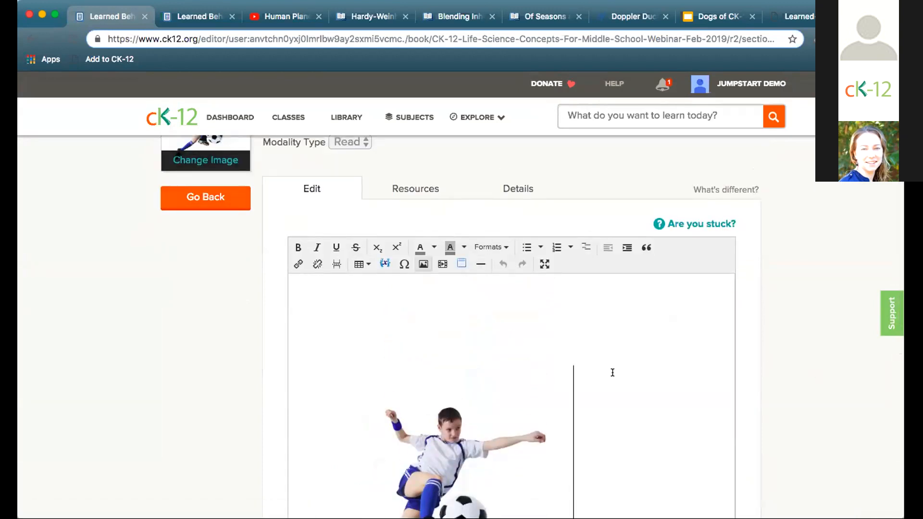
scroll(620, 389, "down", 3)
scroll(625, 404, "down", 3)
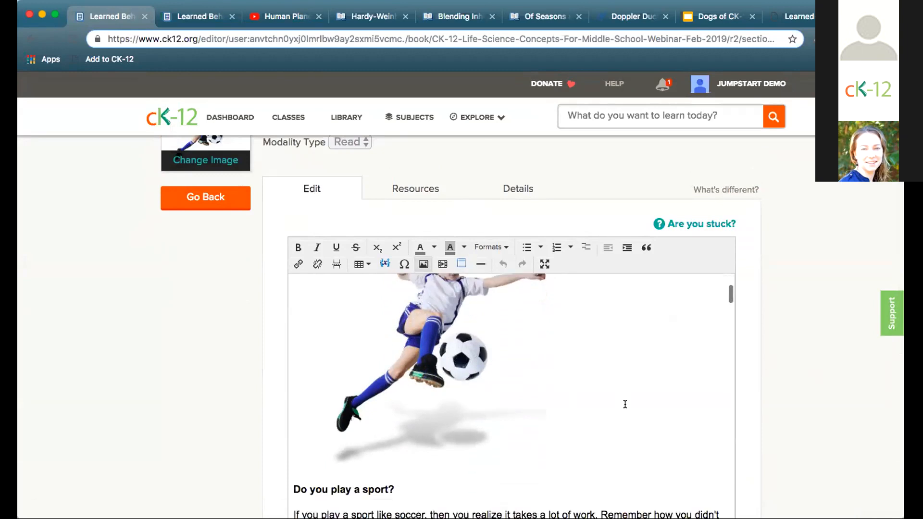
scroll(842, 359, "down", 3)
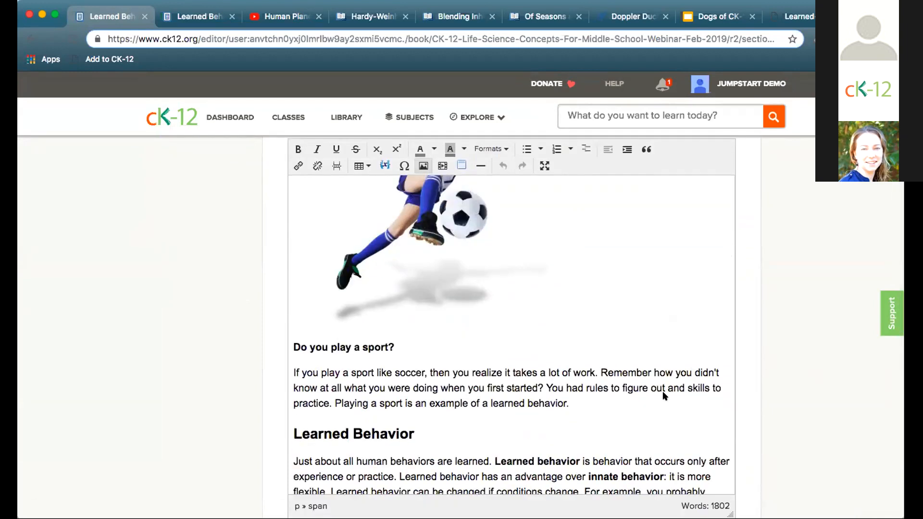
left_click(364, 434)
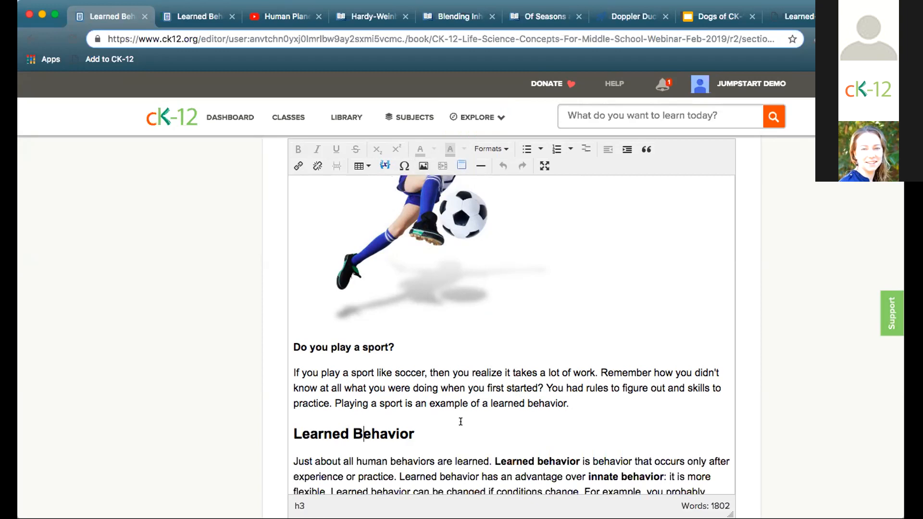
scroll(460, 422, "down", 5)
scroll(461, 421, "down", 7)
scroll(461, 422, "down", 20)
scroll(461, 421, "down", 12)
scroll(460, 422, "down", 20)
scroll(552, 331, "up", 8)
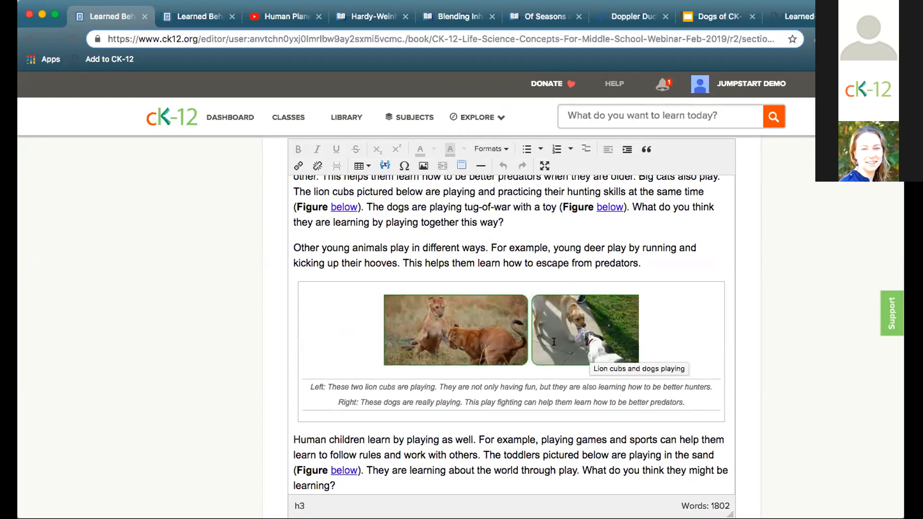
left_click(549, 323)
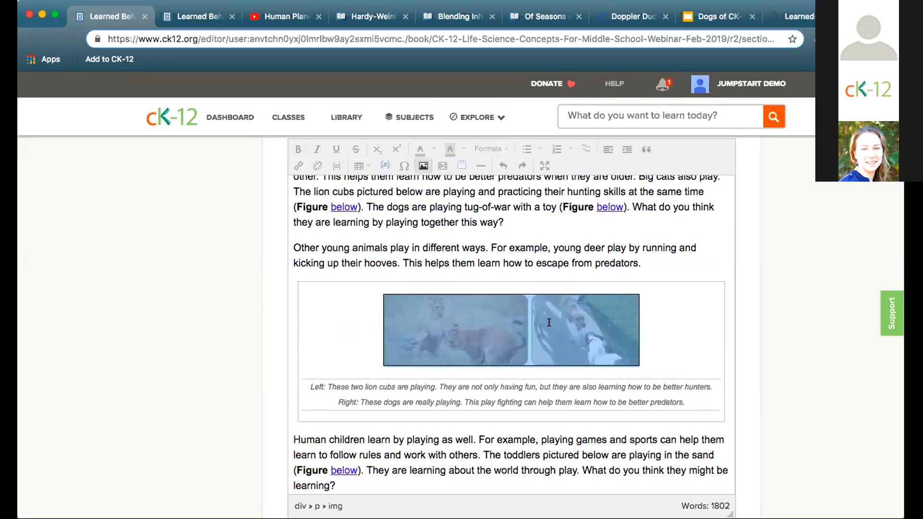
right_click(549, 323)
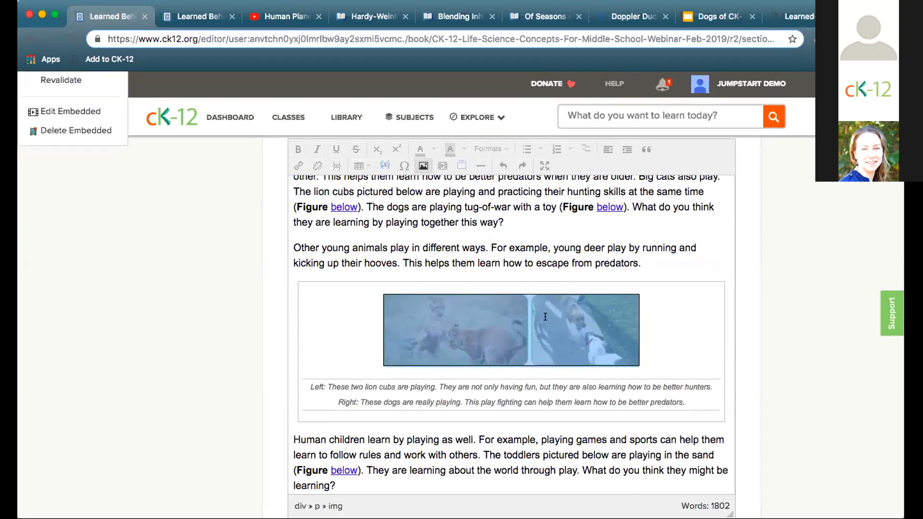
left_click(419, 166)
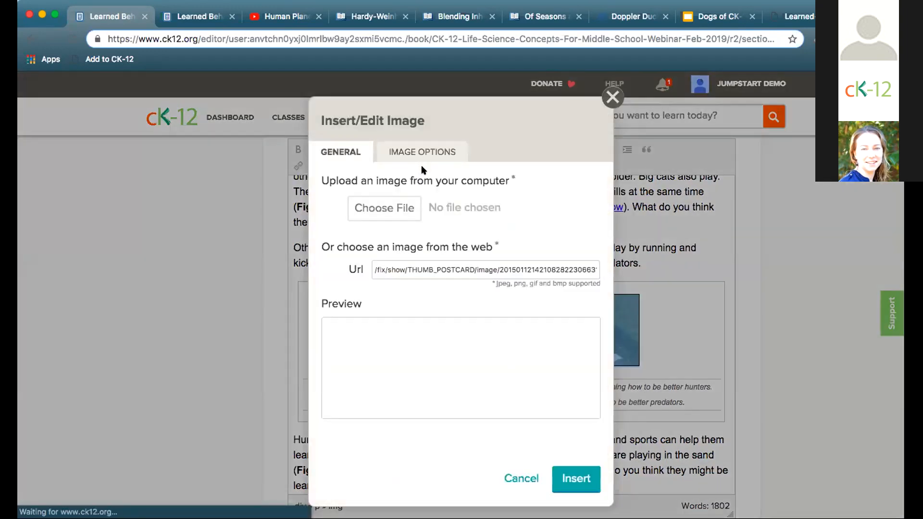
left_click(612, 97)
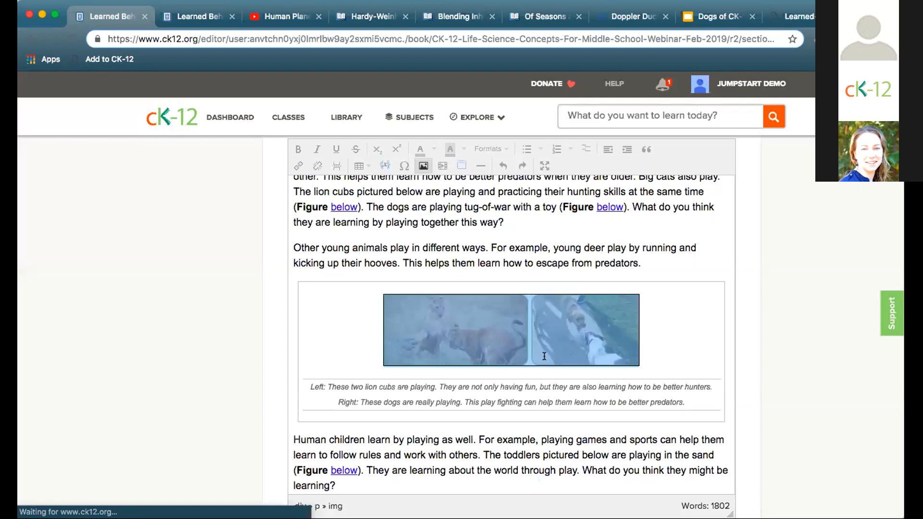
left_click(529, 260)
Step: Open the image options of the lion cubs and dogs figure and copy its source addresses
left_click(490, 322)
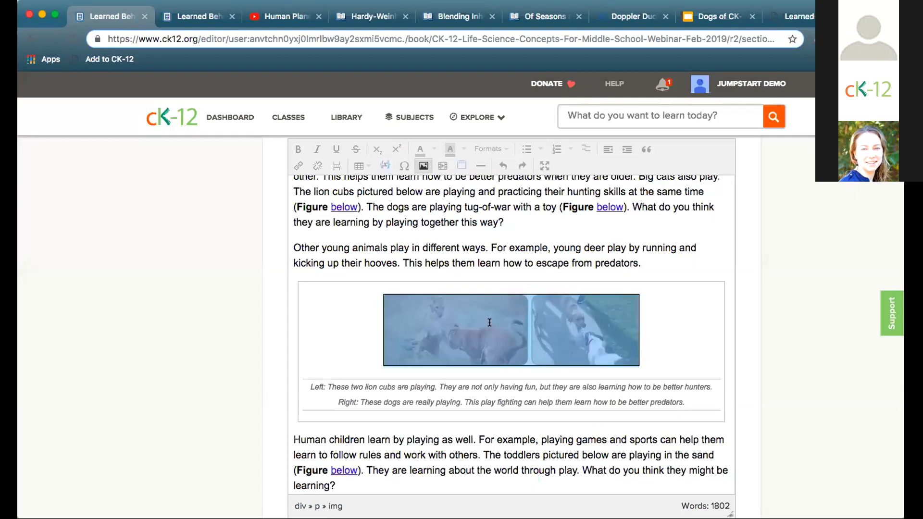
right_click(460, 315)
left_click(419, 166)
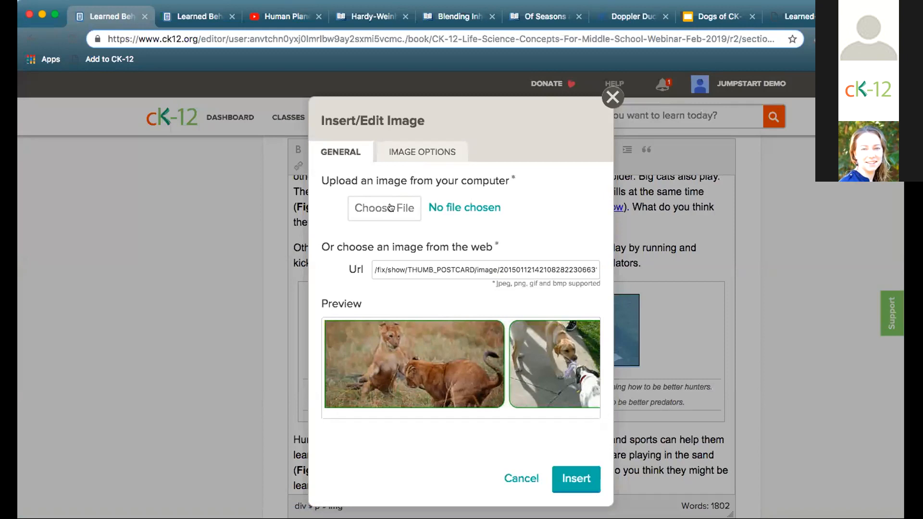
left_click(417, 153)
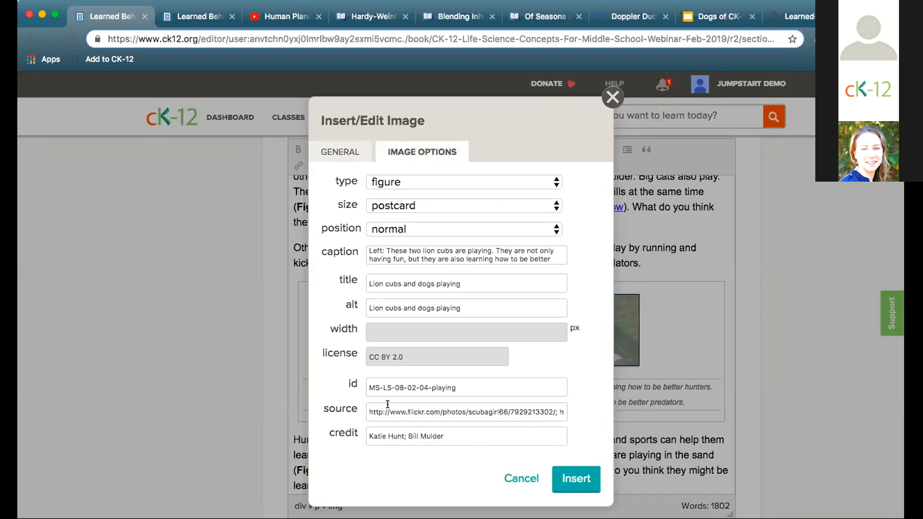
left_click_drag(367, 407, 592, 416)
key("super+c")
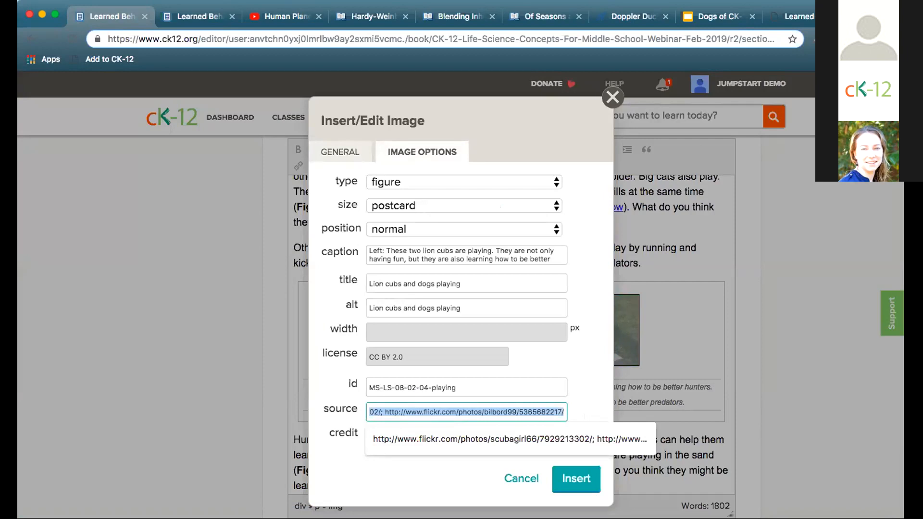
Step: Open only the first copied Flickr address in a new browser tab, copying the second one, and examine the photo's details
key("super+t")
key("super+v")
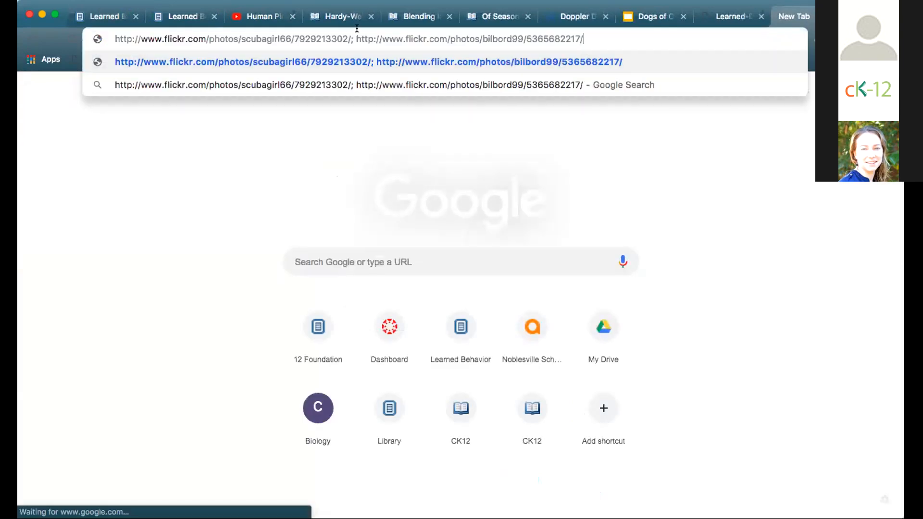
left_click_drag(356, 38, 543, 47)
key("super+c")
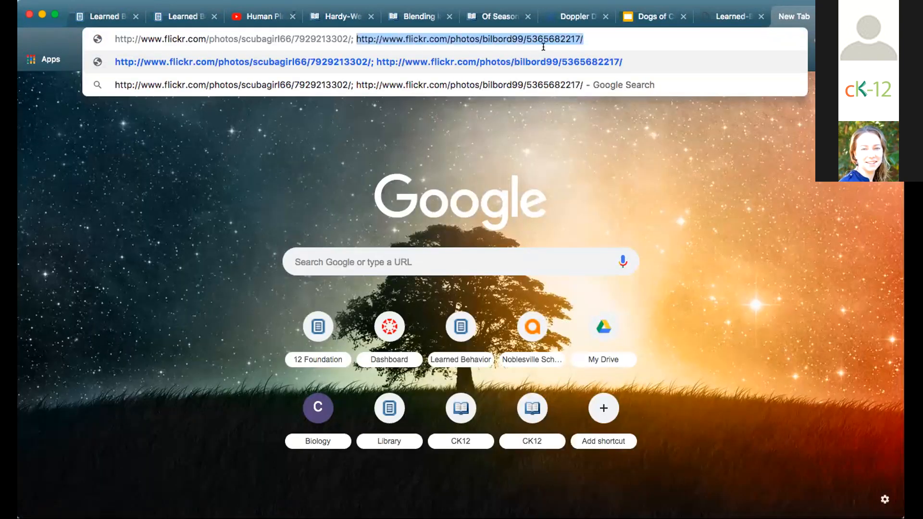
key("BackSpace")
key("BackSpace")
key("BackSpace")
key("Return")
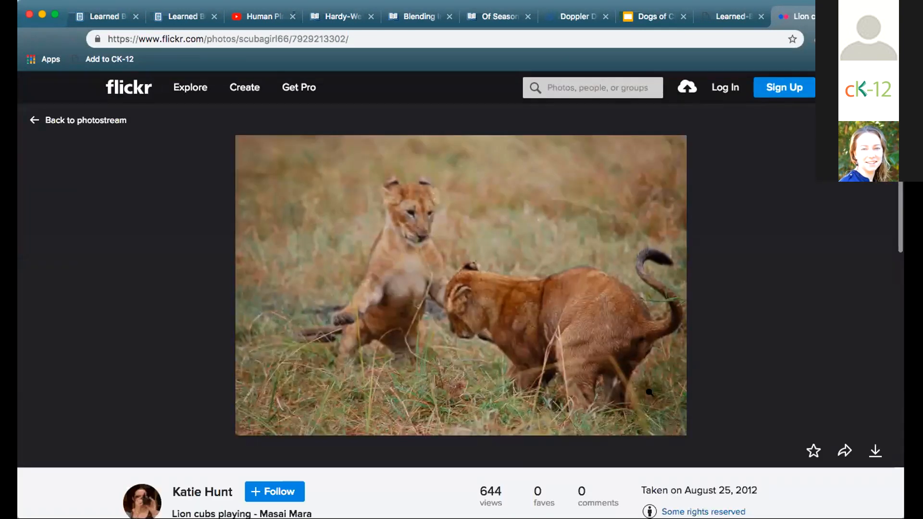
scroll(713, 387, "down", 2)
scroll(713, 387, "down", 2)
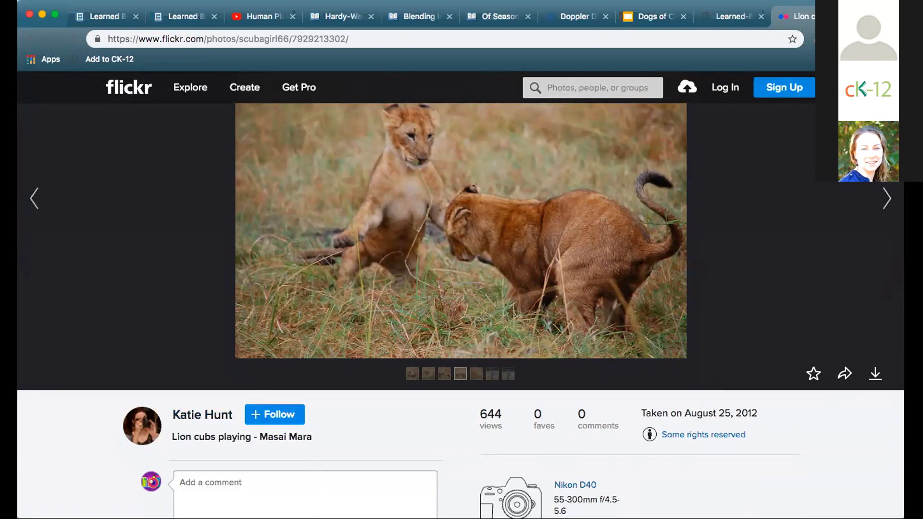
Step: Open the second Flickr source address in another new browser tab and examine the dog photo's licence details
key("super+t")
key("super+v")
key("Return")
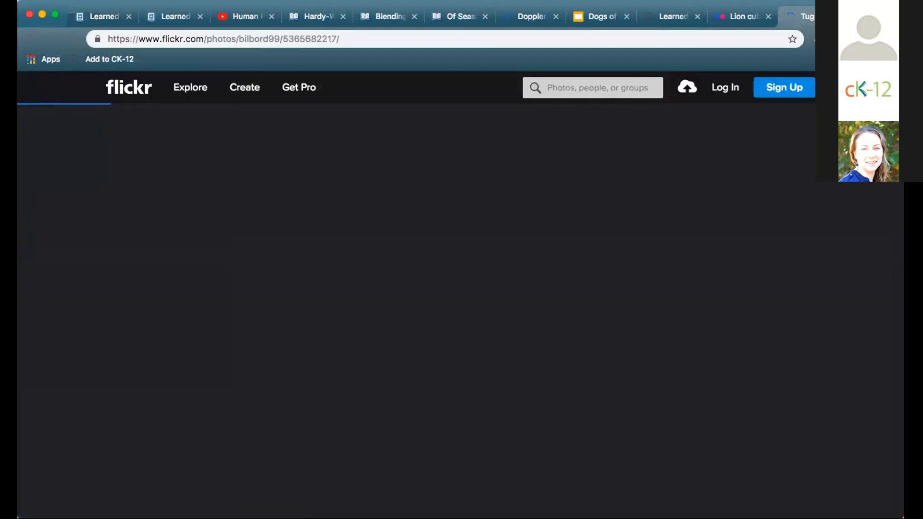
scroll(747, 394, "down", 4)
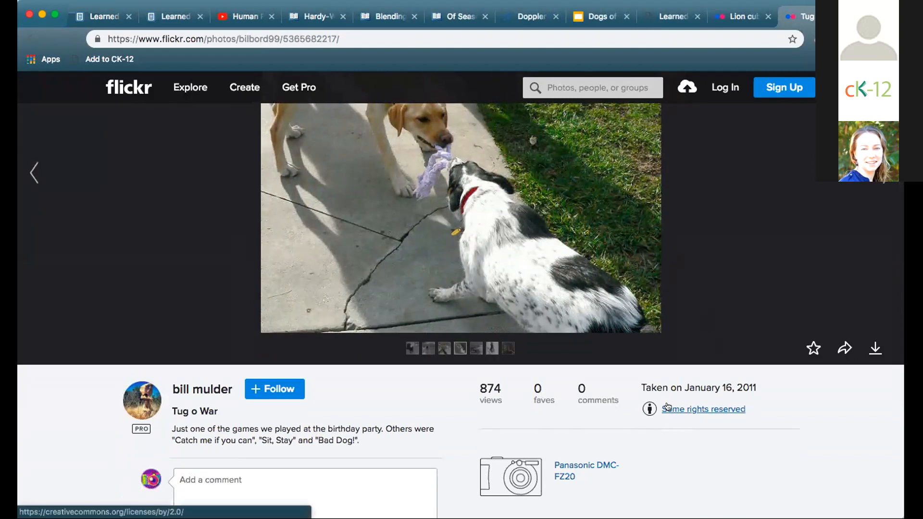
scroll(667, 406, "up", 4)
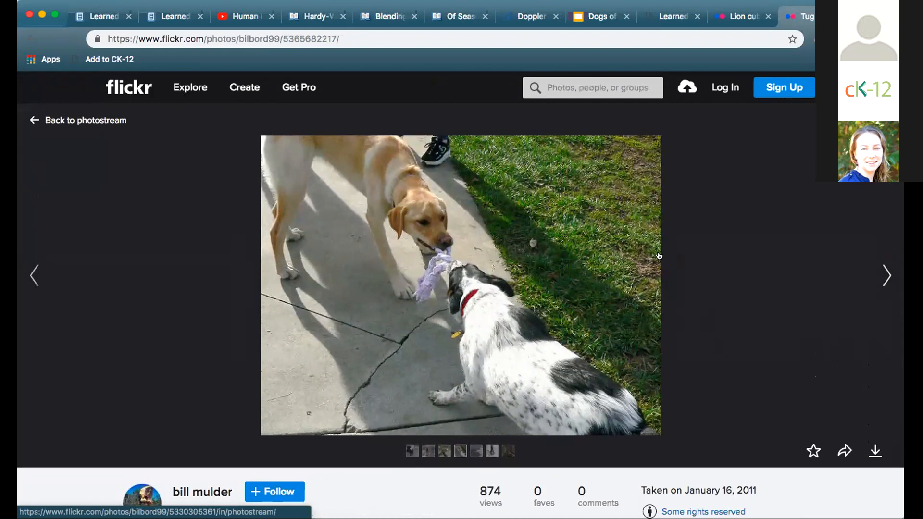
Step: Return to the lesson editor, close the image settings without changes and add an empty line after the young deer paragraph
left_click(86, 17)
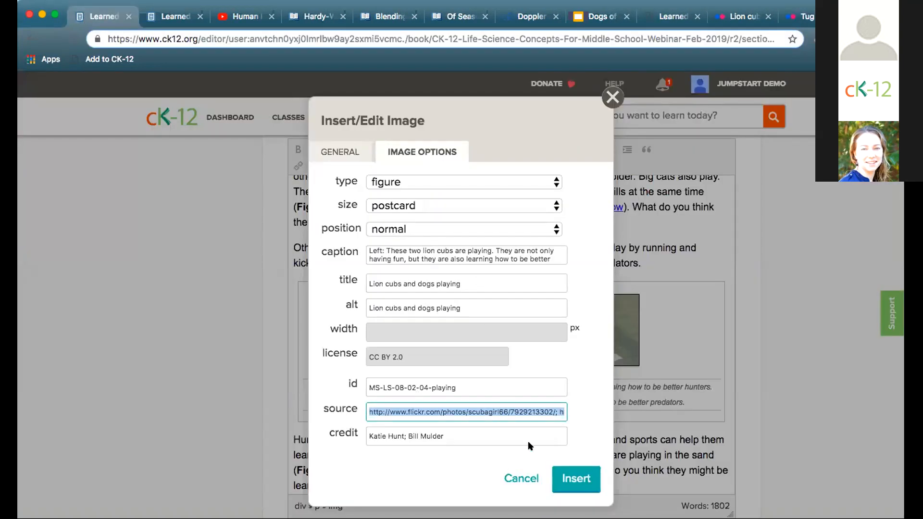
left_click(519, 478)
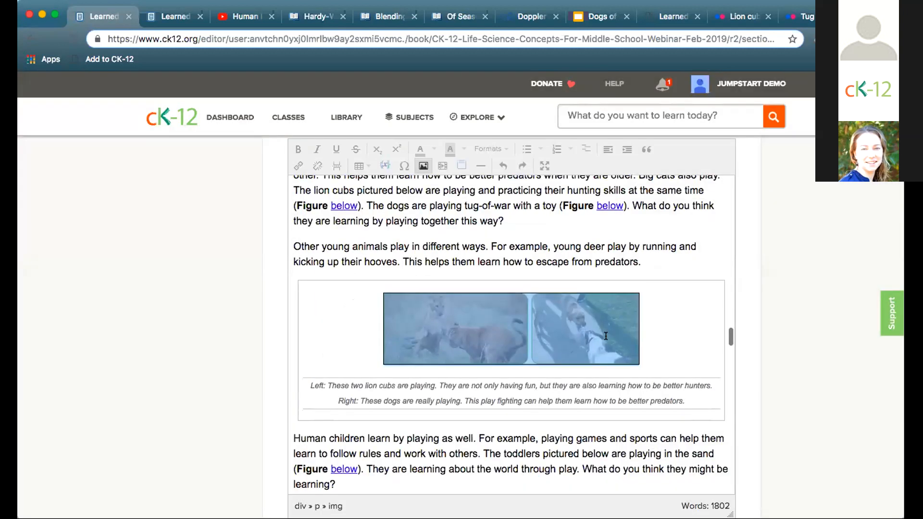
left_click(654, 260)
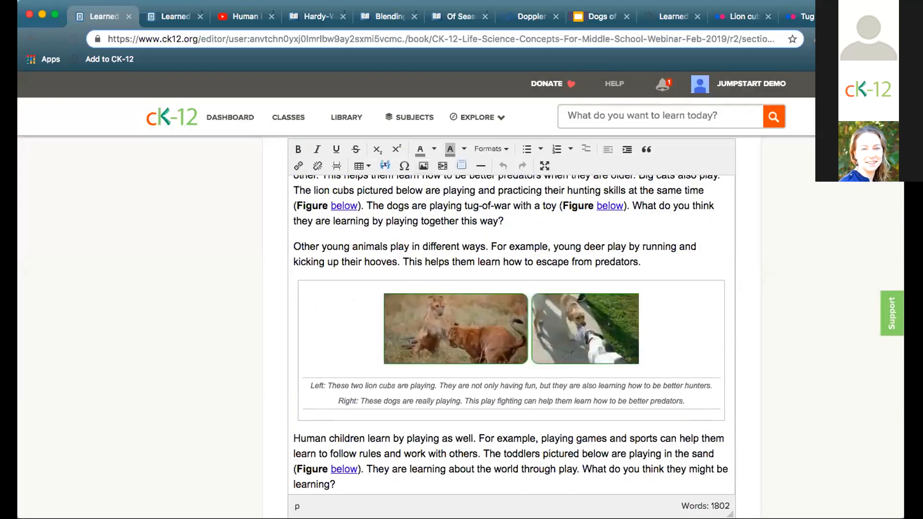
key("Return")
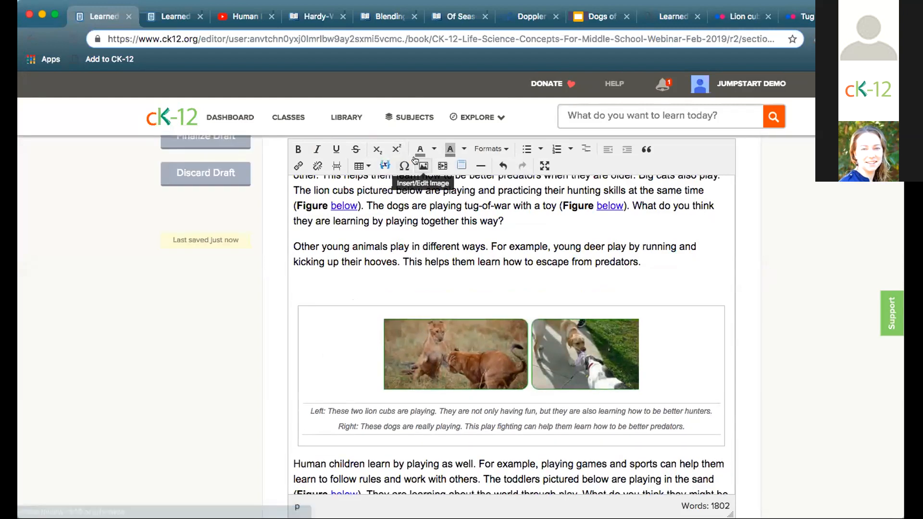
Step: Start inserting a new image there and choose learned behavior image.jpg from the Desktop folder as its file
left_click(423, 165)
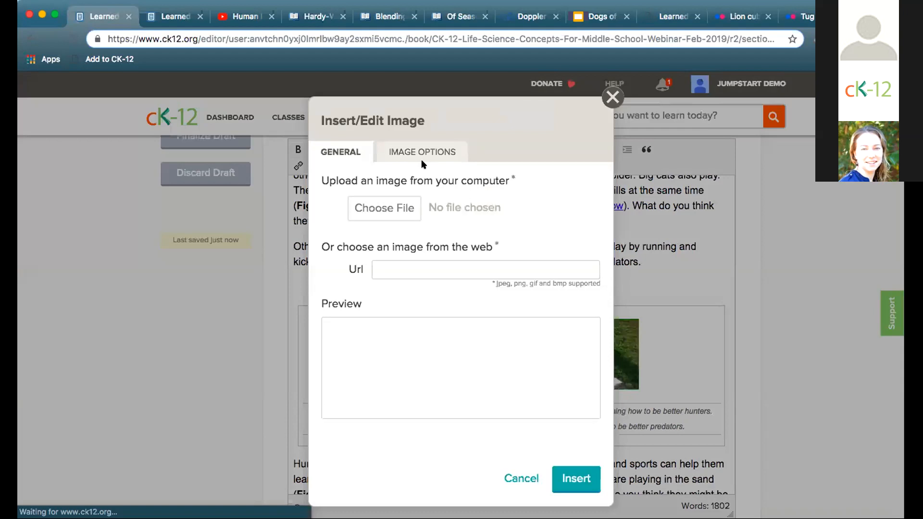
left_click(372, 215)
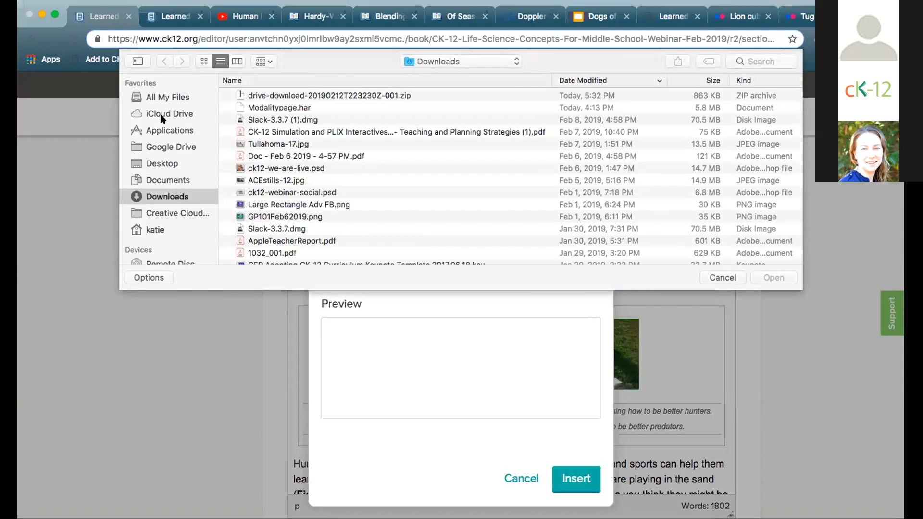
left_click(165, 161)
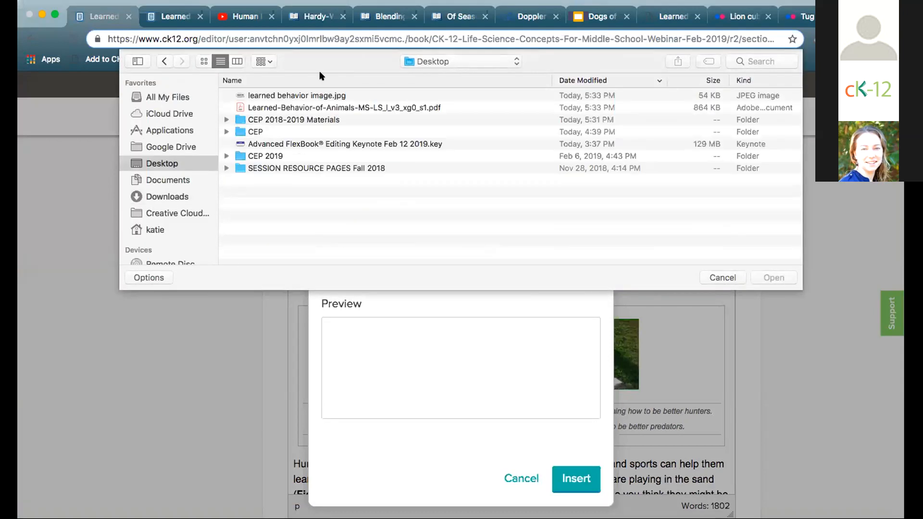
left_click(304, 96)
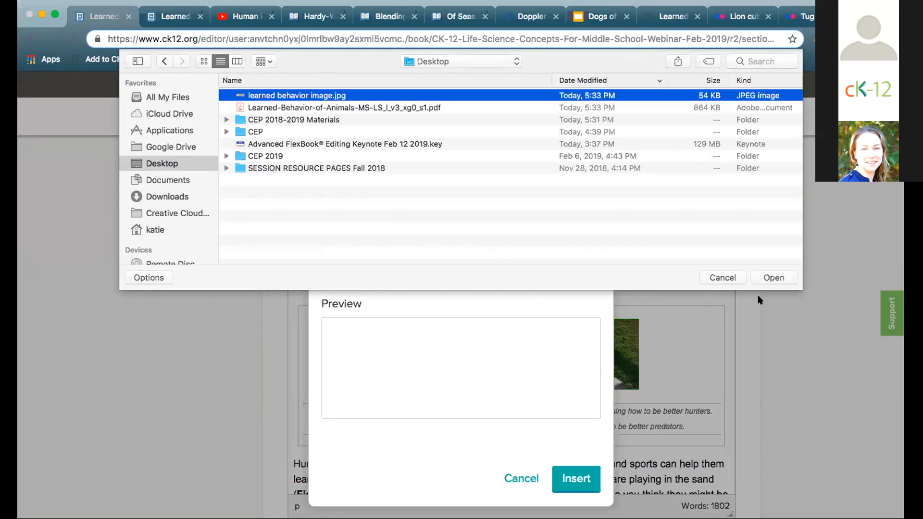
left_click(769, 278)
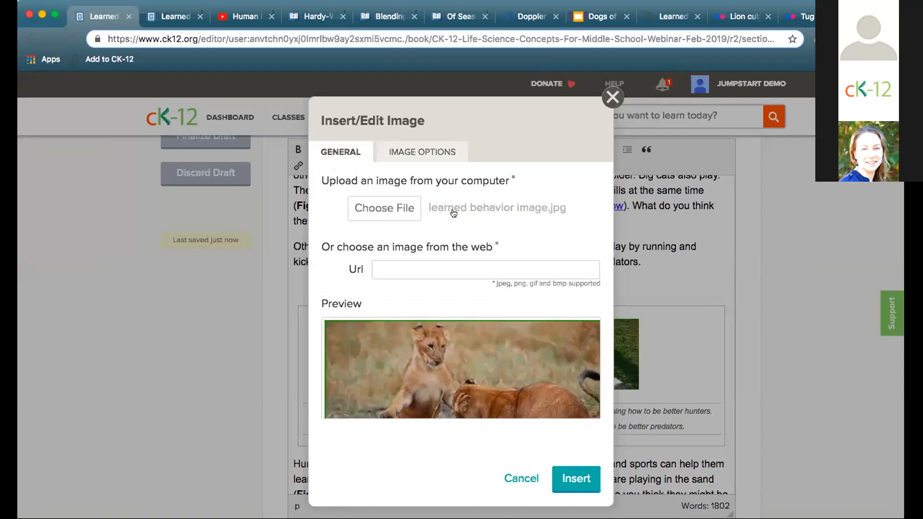
Step: Copy the Flickr share link of the lion cubs photo into the new image's source, followed by a semicolon
left_click(411, 154)
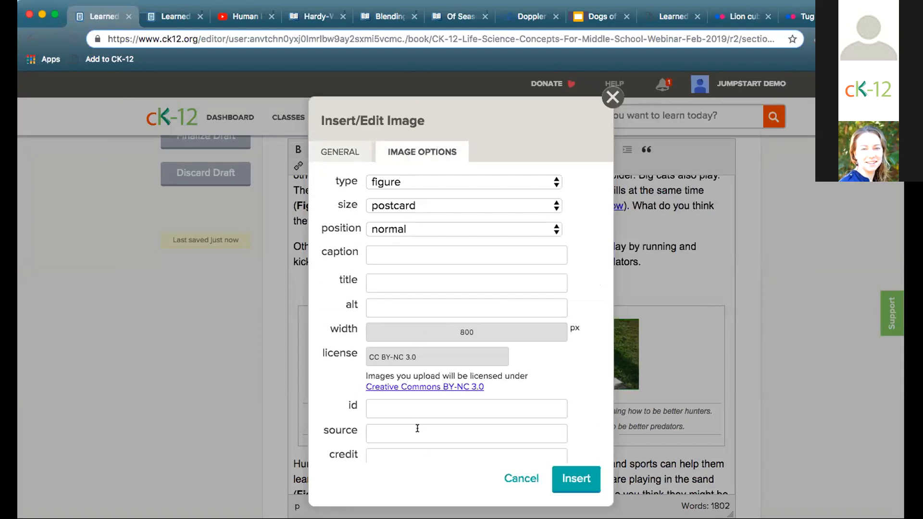
left_click(744, 18)
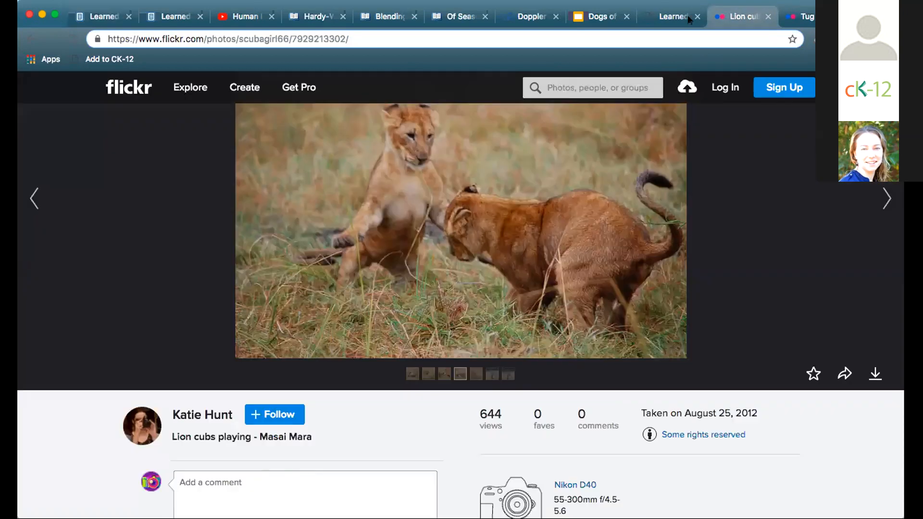
left_click(842, 372)
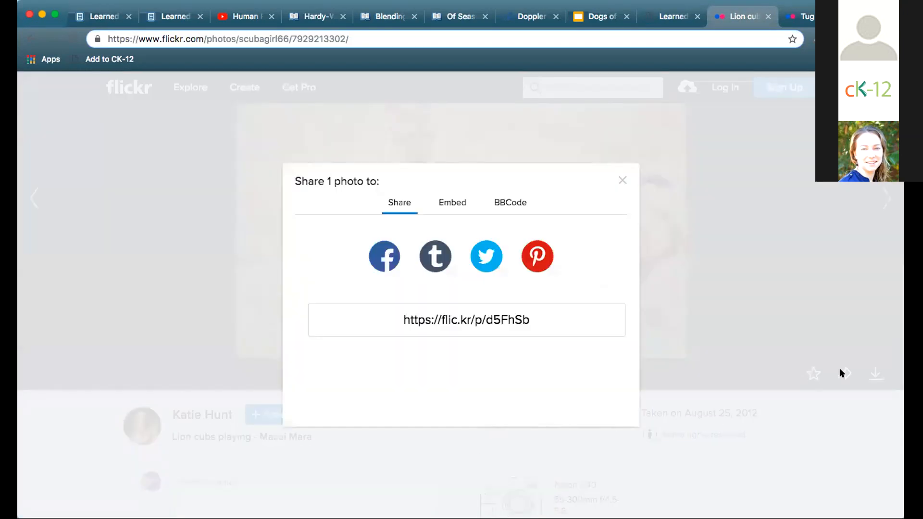
left_click(462, 320)
key("super+c")
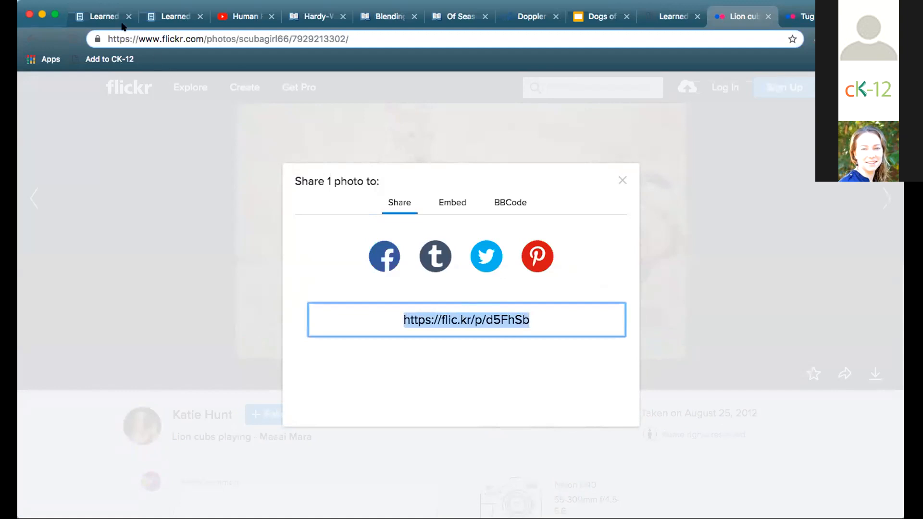
left_click(97, 16)
left_click(410, 413)
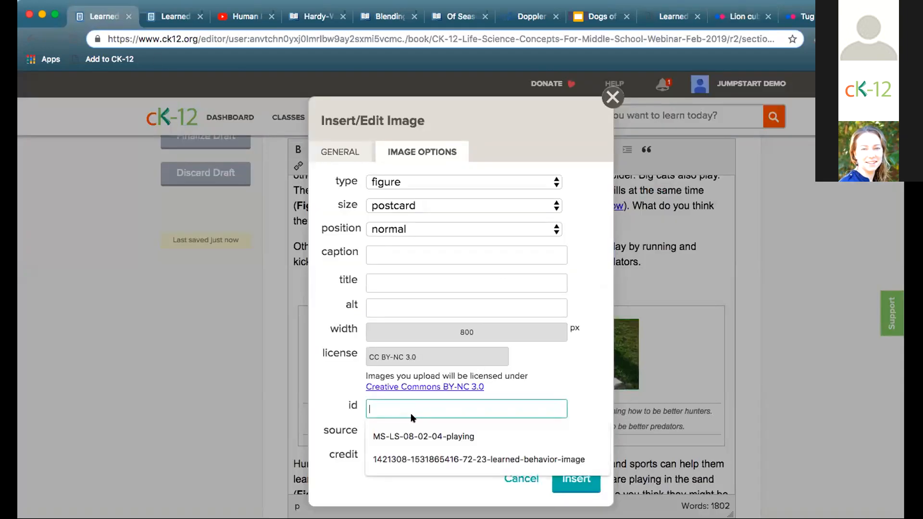
left_click(562, 382)
left_click(405, 437)
key("super+v")
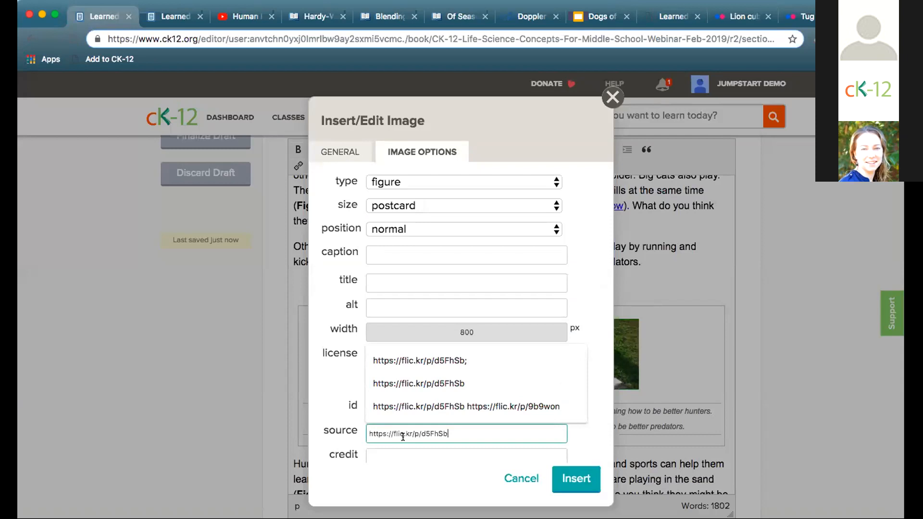
type(";")
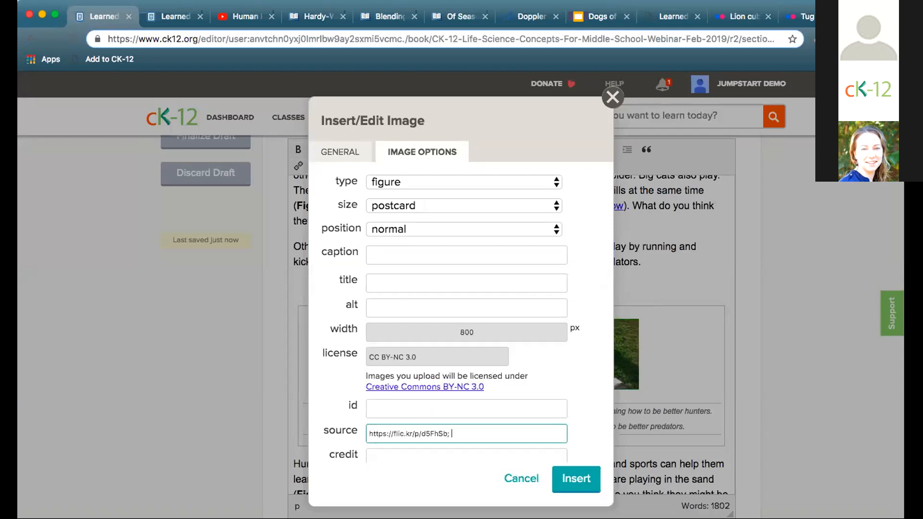
left_click(800, 16)
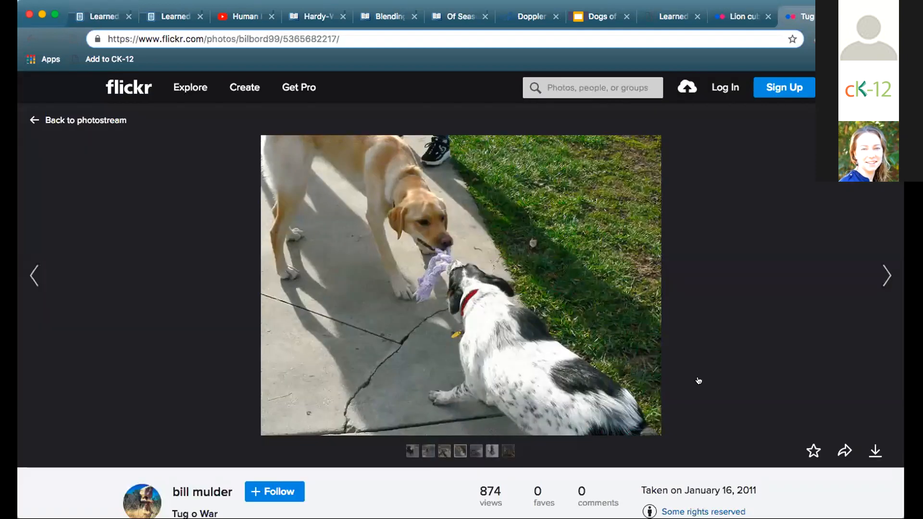
left_click(844, 450)
left_click(452, 317)
key("super+c")
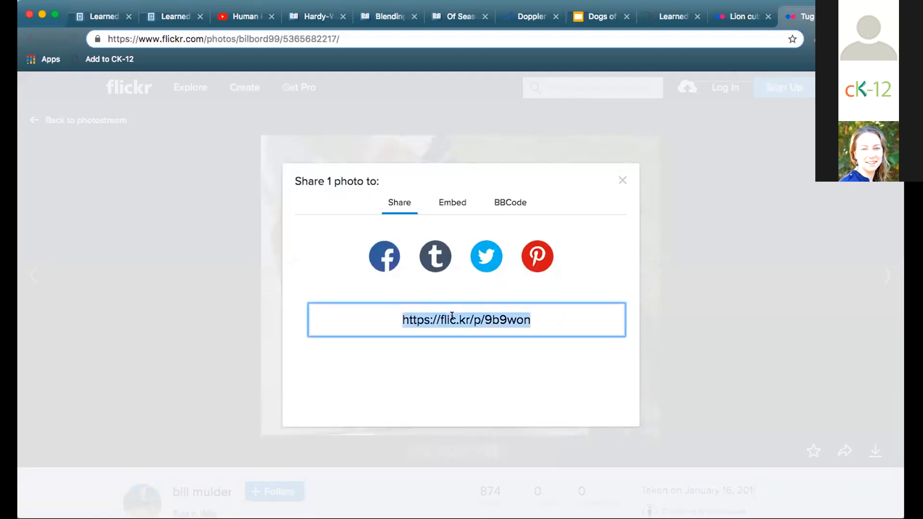
left_click(102, 8)
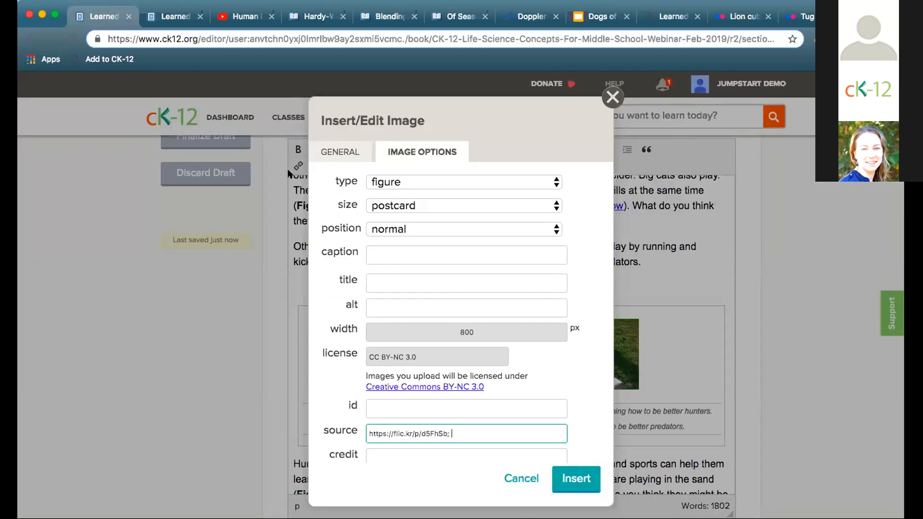
key("super+v")
Step: Fill in the image's credit with the names of both photographers, using the saved suggestion
scroll(480, 428, "down", 1)
left_click(439, 449)
type("Kat")
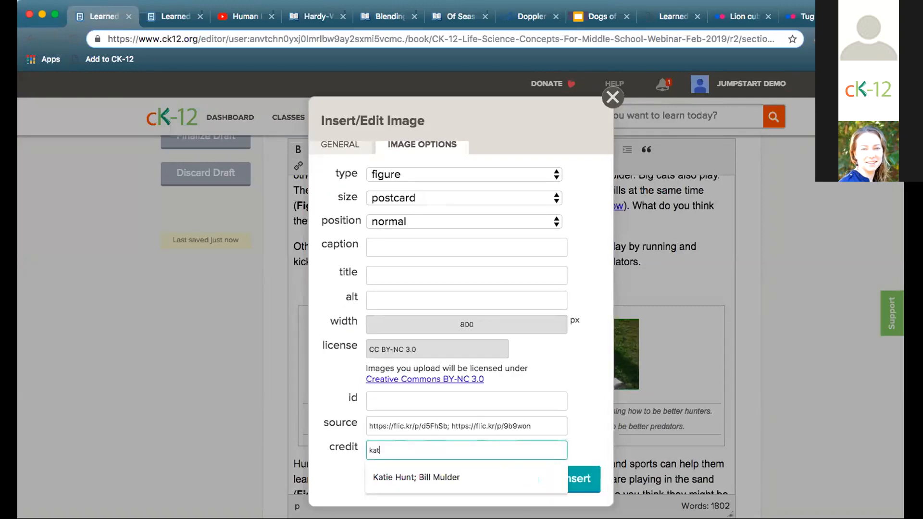
left_click(439, 477)
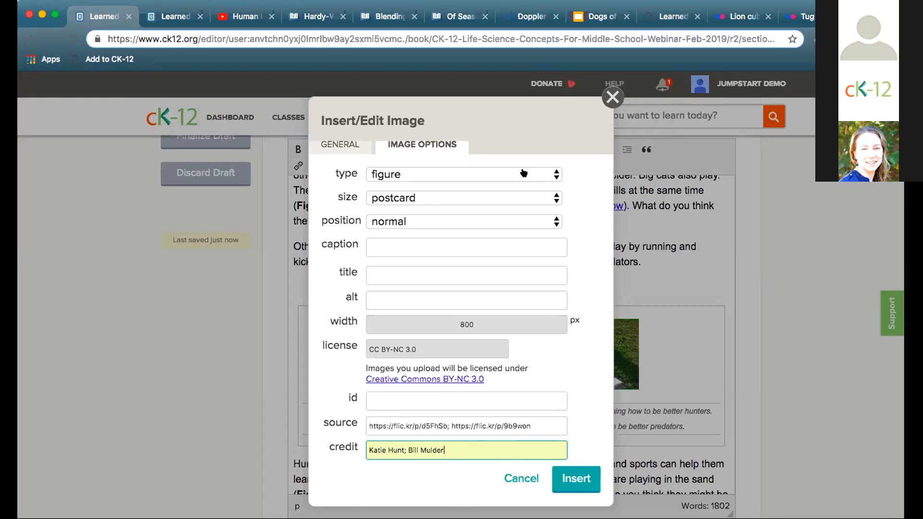
Step: Change the new image's type to inline and set its width to 400 px
left_click(524, 173)
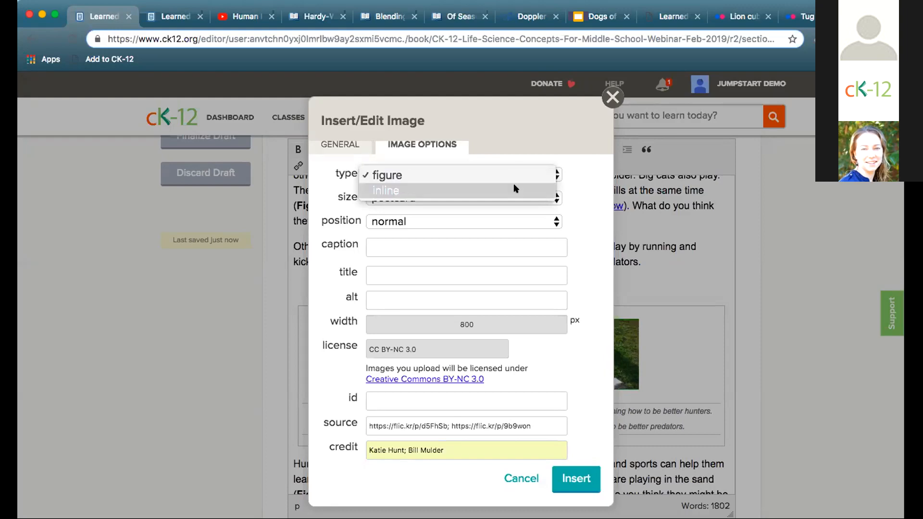
left_click(516, 188)
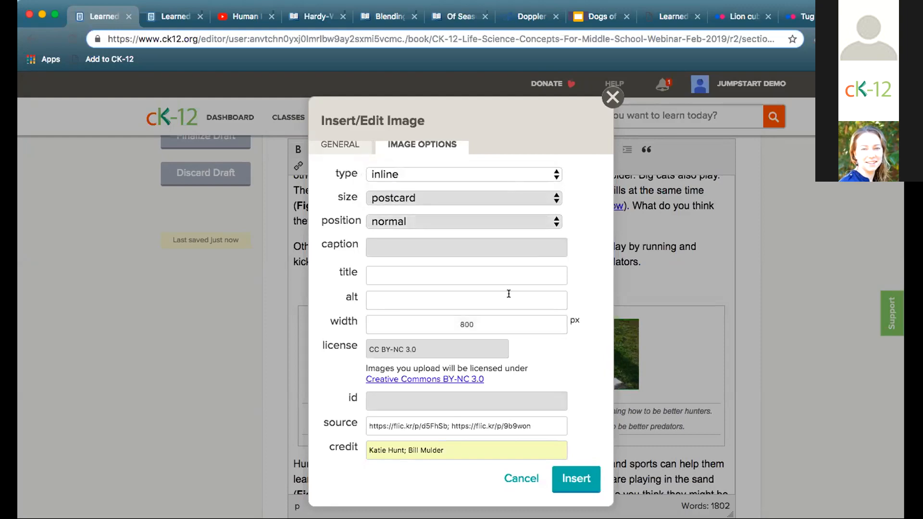
left_click(482, 324)
double_click(482, 325)
type("400")
left_click(443, 353)
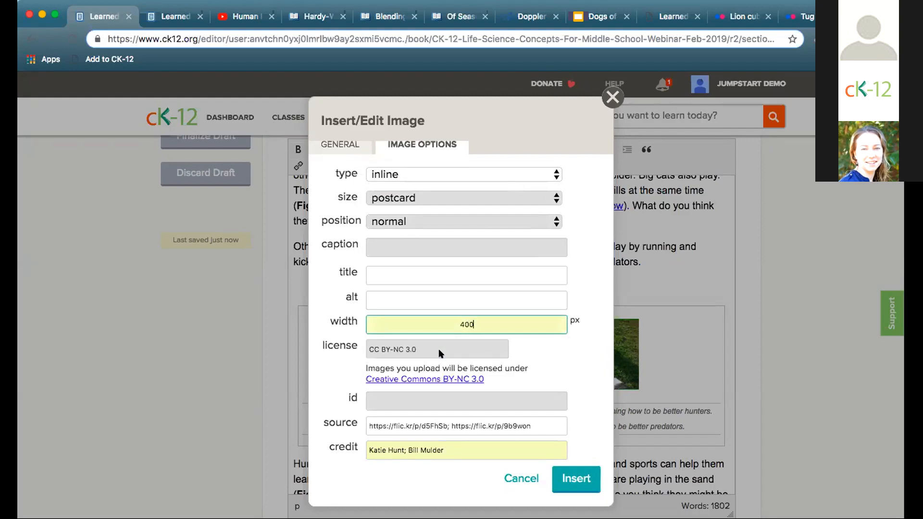
Step: Set the alt text to "Lion cubs and dogs playing" and insert the image into the lesson
left_click(388, 300)
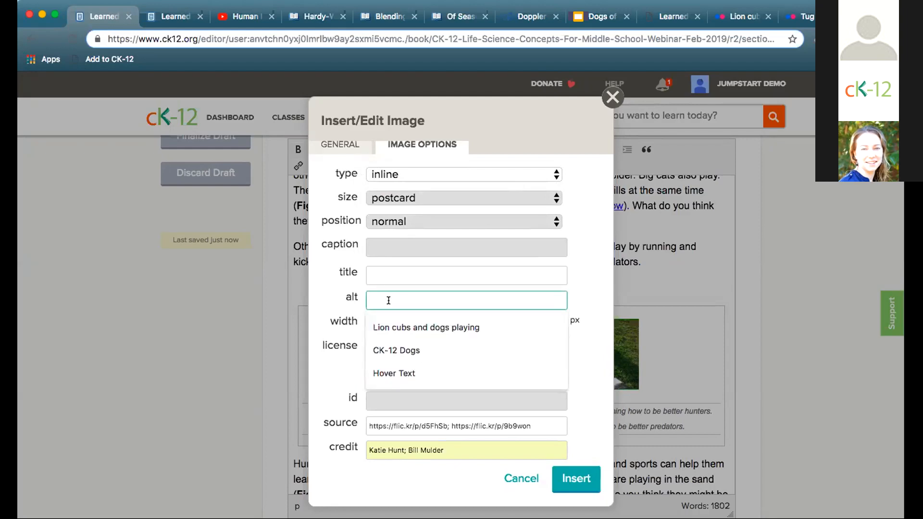
left_click(405, 326)
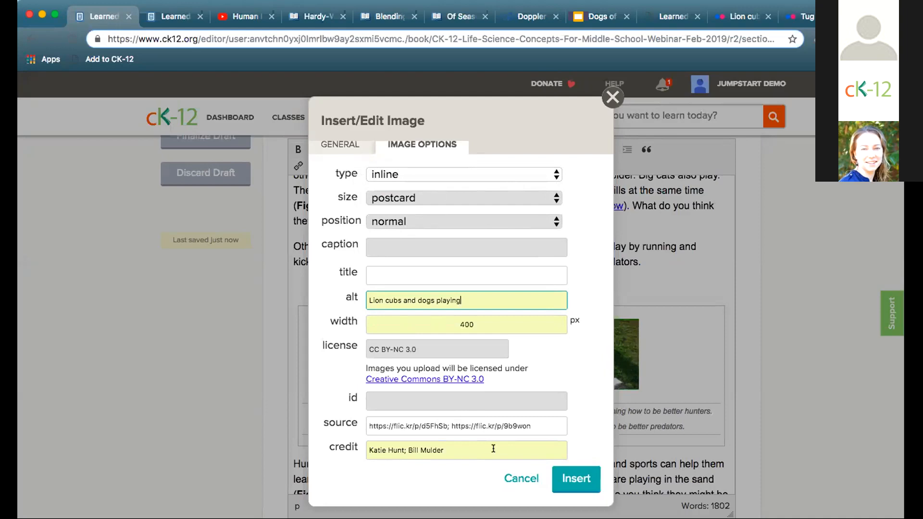
left_click(571, 482)
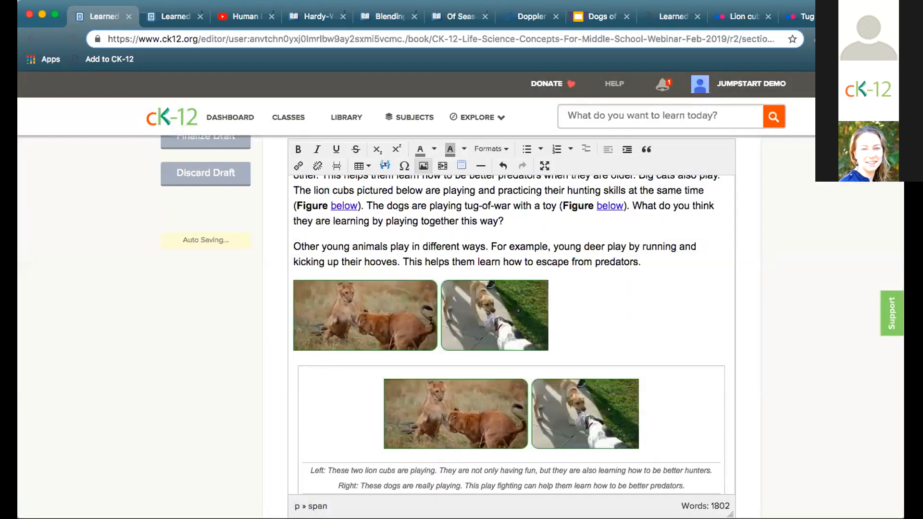
Step: Try entering filler text directly beside the inserted inline image and delete it again
type("asd;kadkf'a")
key("BackSpace")
key("BackSpace")
key("BackSpace")
key("BackSpace")
key("BackSpace")
key("BackSpace")
key("BackSpace")
key("BackSpace")
key("BackSpace")
key("BackSpace")
key("BackSpace")
Step: Change the size of the original captioned lion cubs and dogs figure to thumbnail and deselect it
scroll(530, 374, "down", 3)
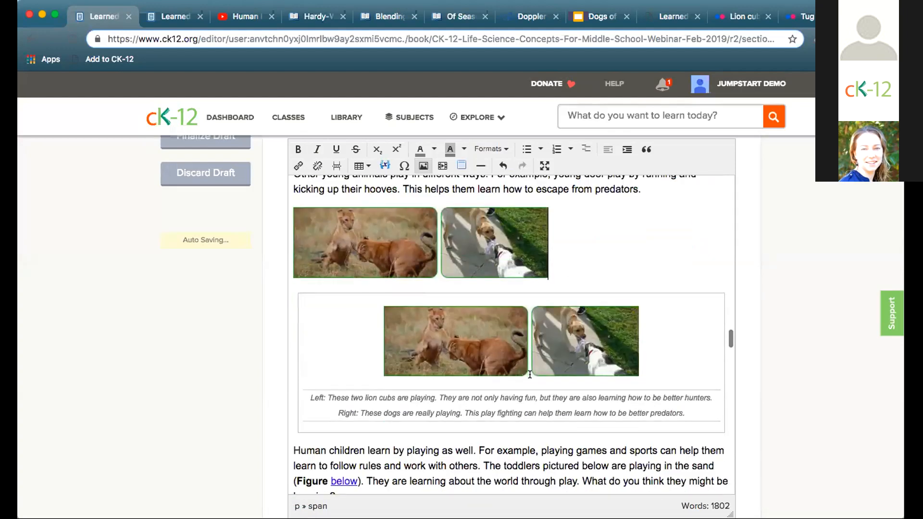
left_click(492, 336)
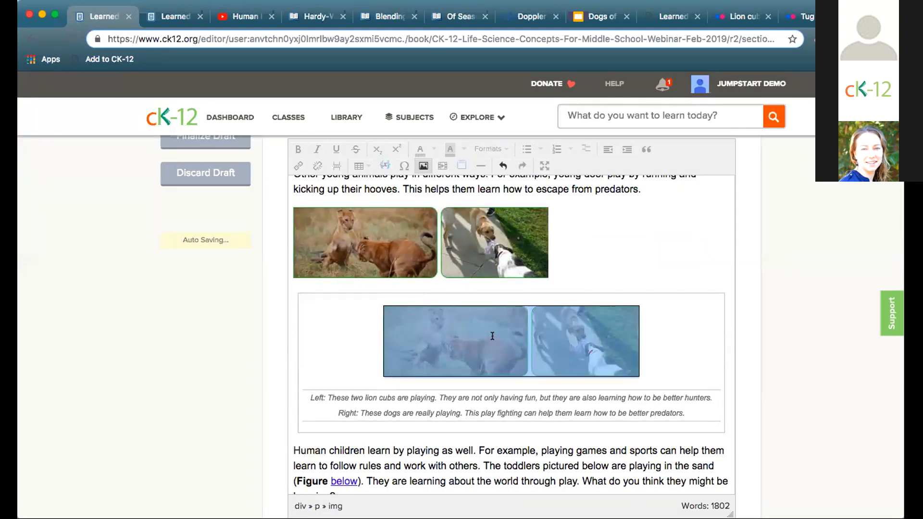
left_click(423, 165)
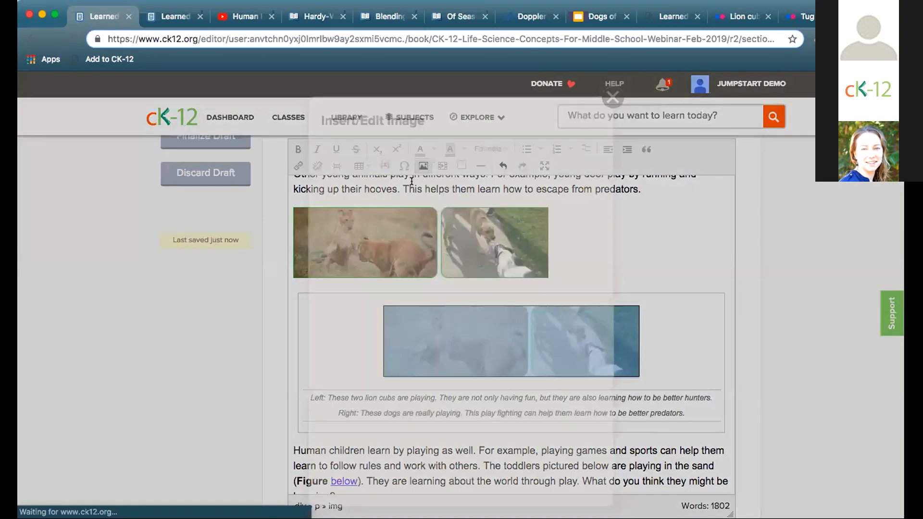
left_click(408, 158)
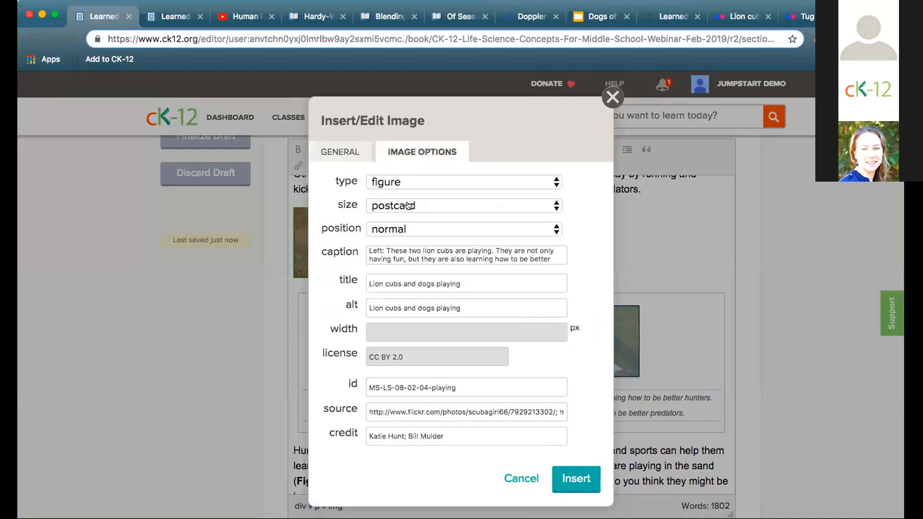
left_click(409, 206)
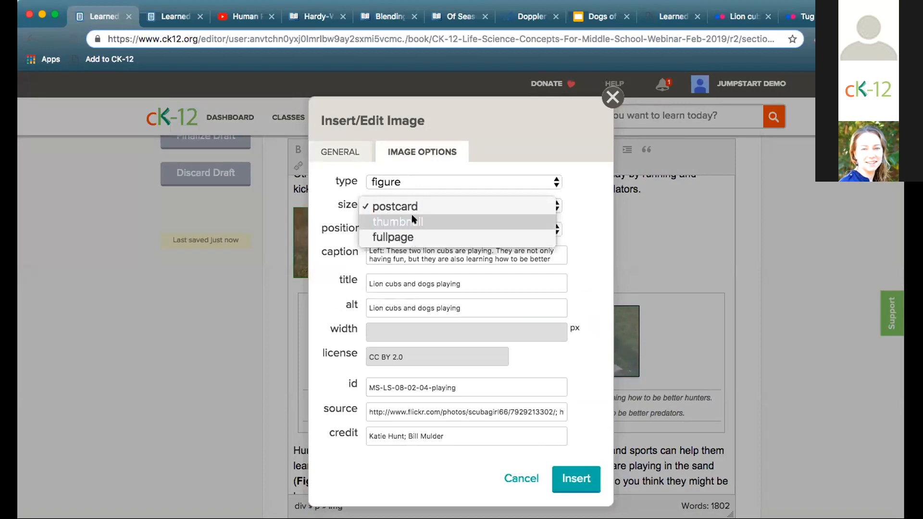
left_click(412, 221)
left_click(575, 478)
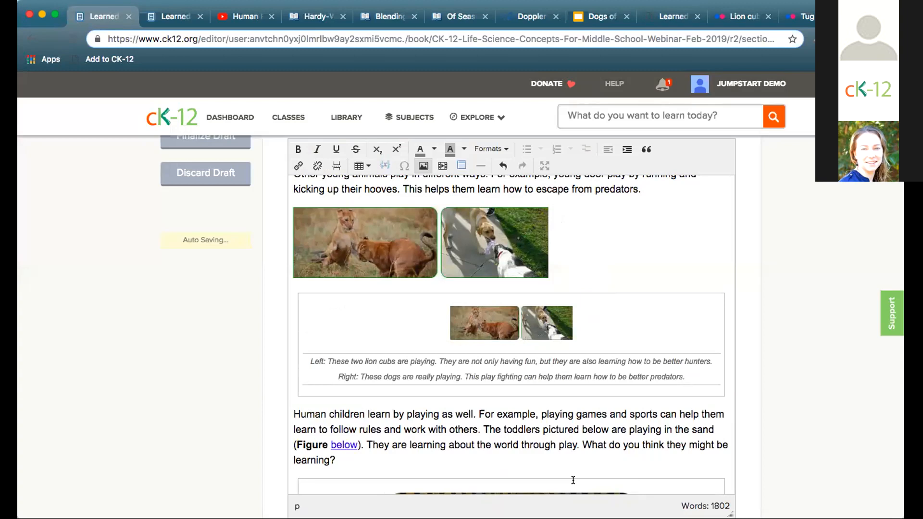
left_click(513, 320)
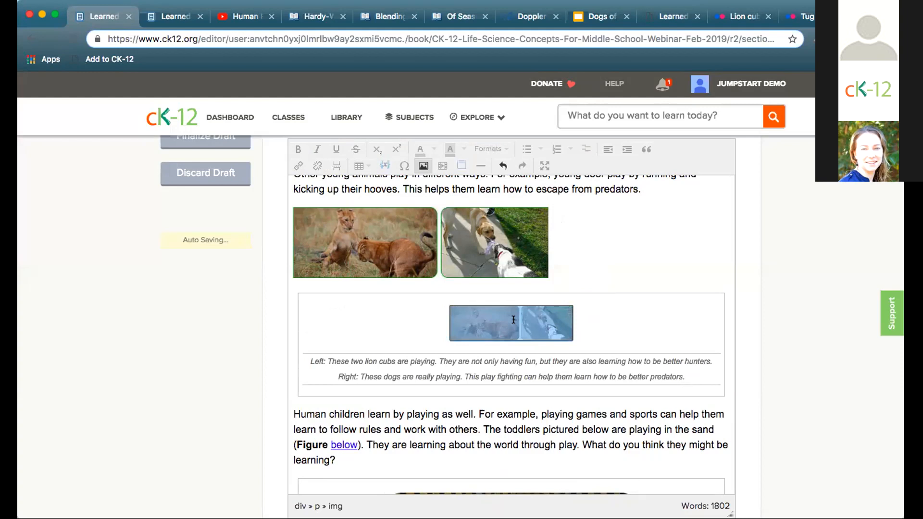
left_click(540, 391)
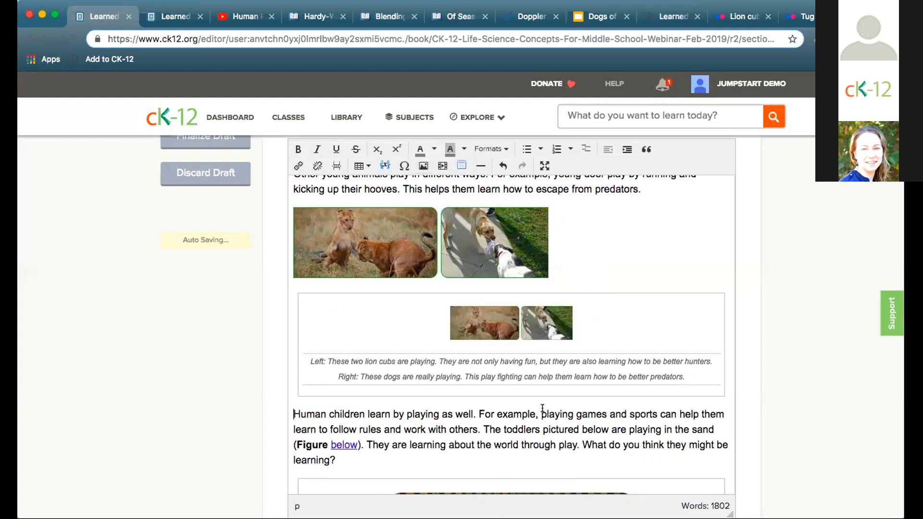
Step: Set the size of the captioned gorilla figure above the Summary to fullpage and check the enlarged images
scroll(542, 408, "down", 5)
scroll(545, 418, "down", 12)
left_click(513, 308)
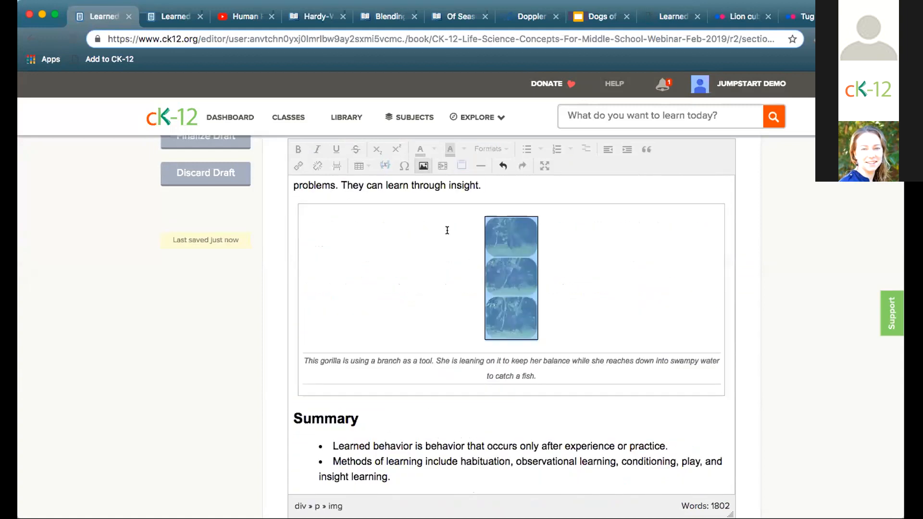
left_click(423, 165)
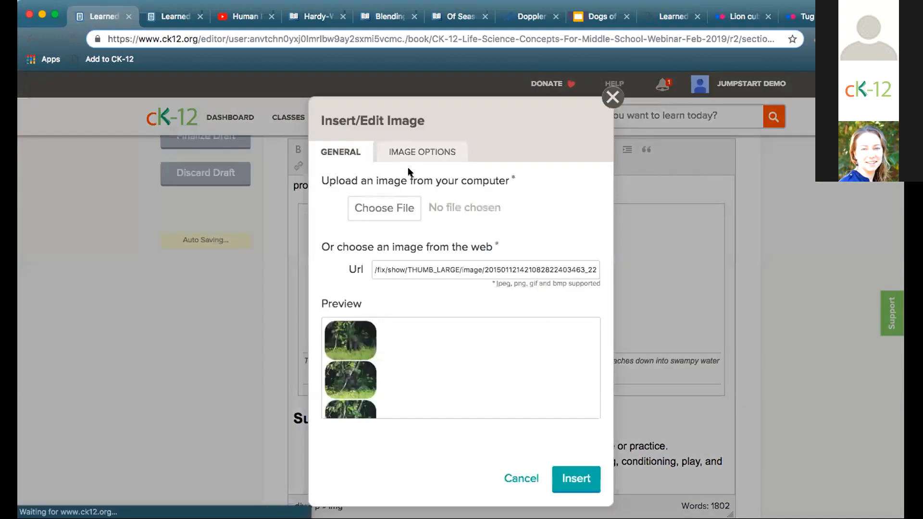
left_click(412, 152)
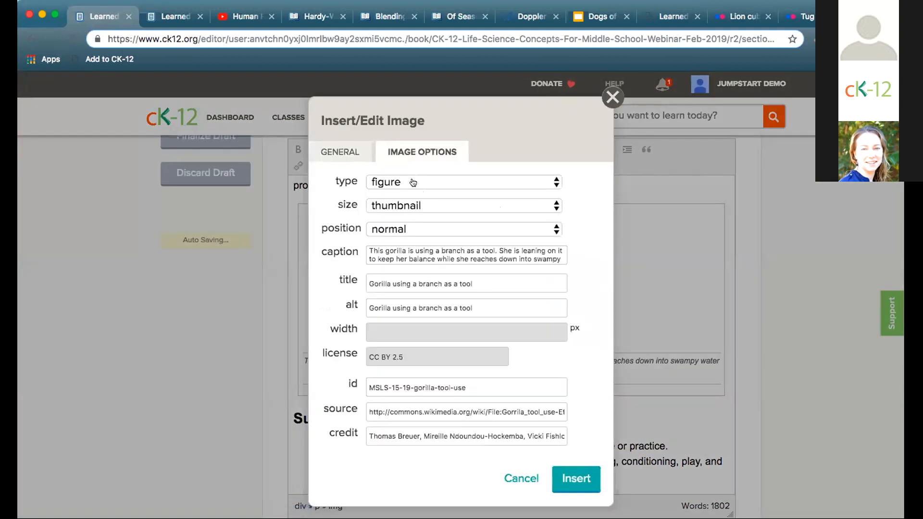
left_click(415, 205)
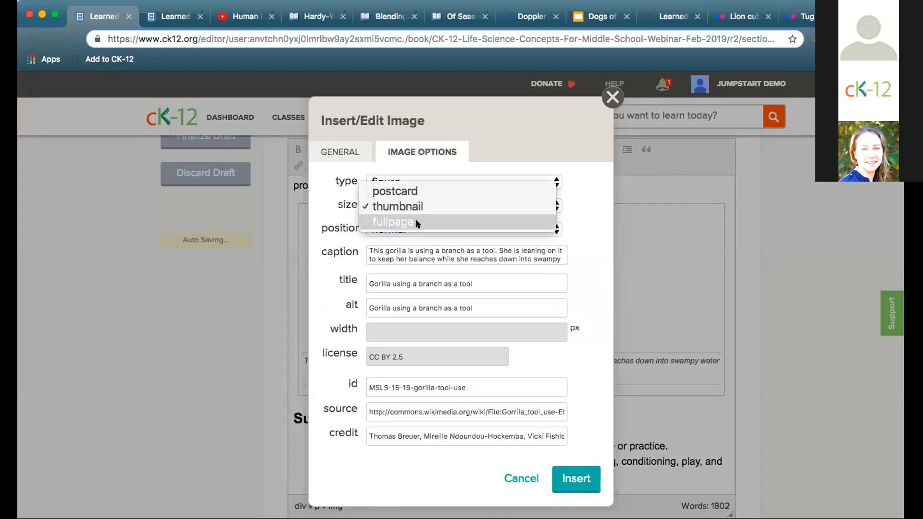
left_click(415, 218)
left_click(573, 479)
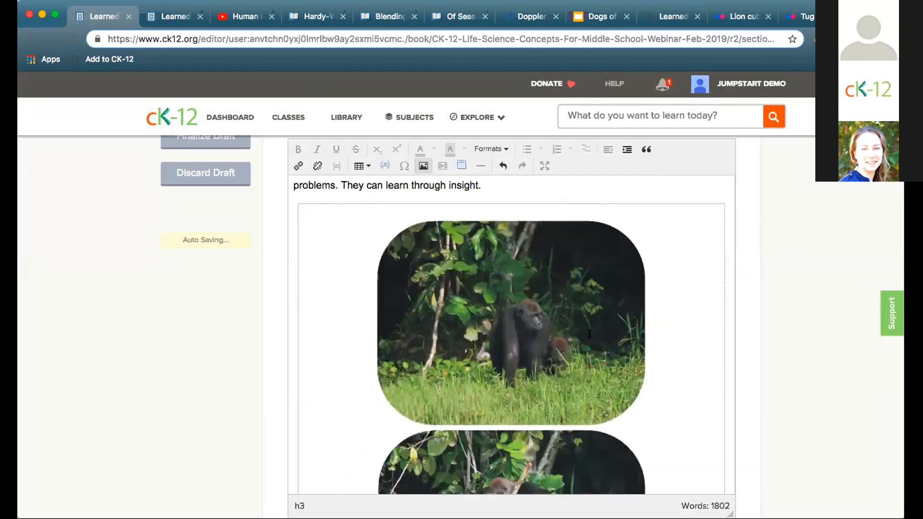
scroll(499, 374, "down", 2)
scroll(499, 374, "down", 8)
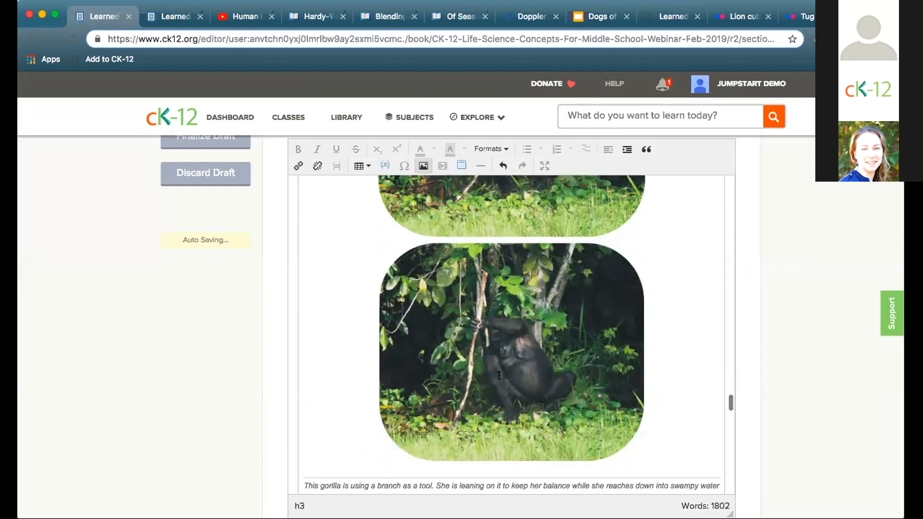
scroll(499, 374, "up", 3)
scroll(499, 375, "up", 5)
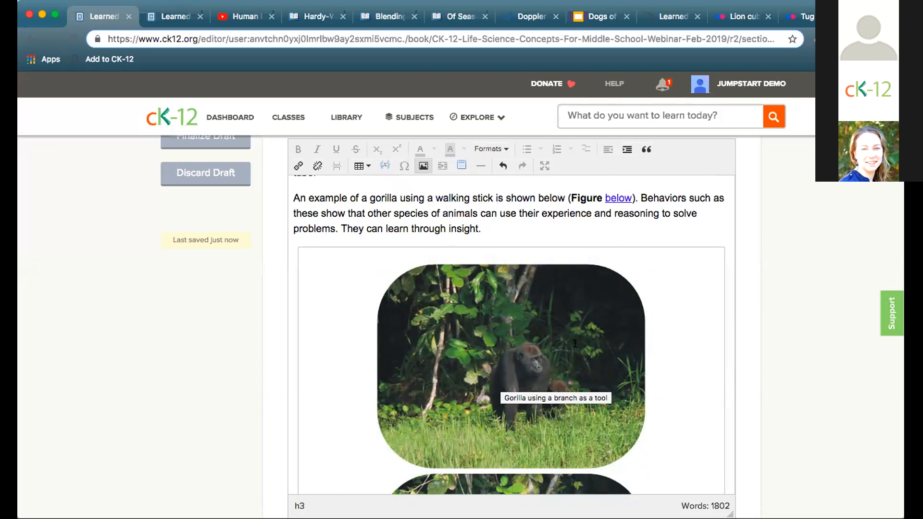
left_click(523, 335)
Step: Try switching the captioned lion cubs and dogs figure to the inline type, then cancel the image edit
scroll(524, 335, "up", 10)
scroll(524, 336, "up", 10)
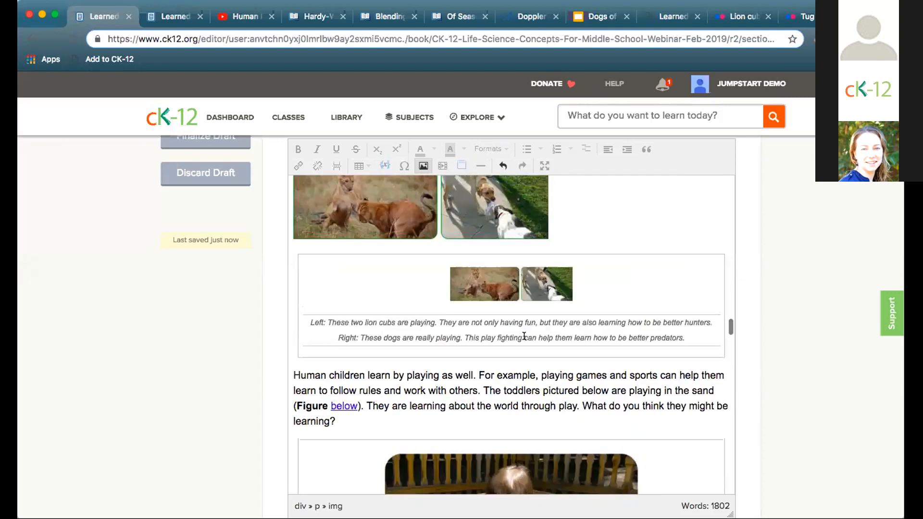
left_click(494, 439)
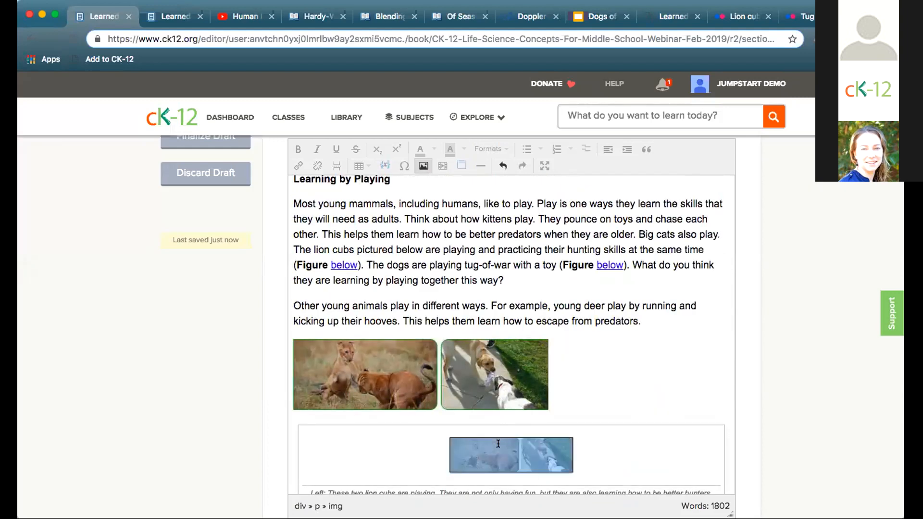
scroll(354, 377, "down", 5)
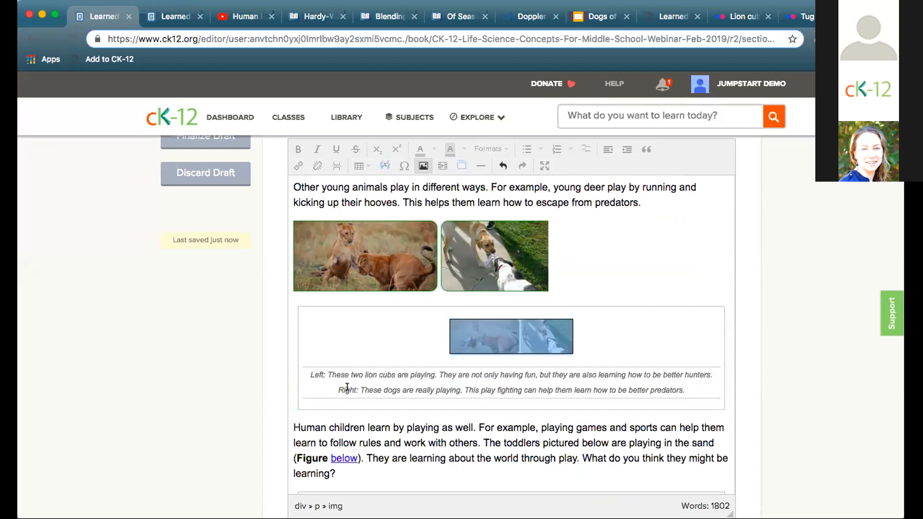
left_click(421, 166)
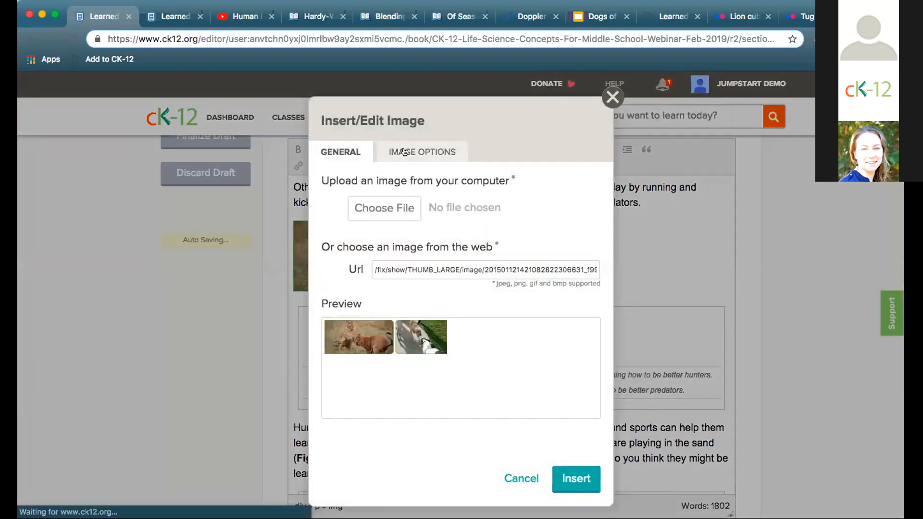
left_click(404, 152)
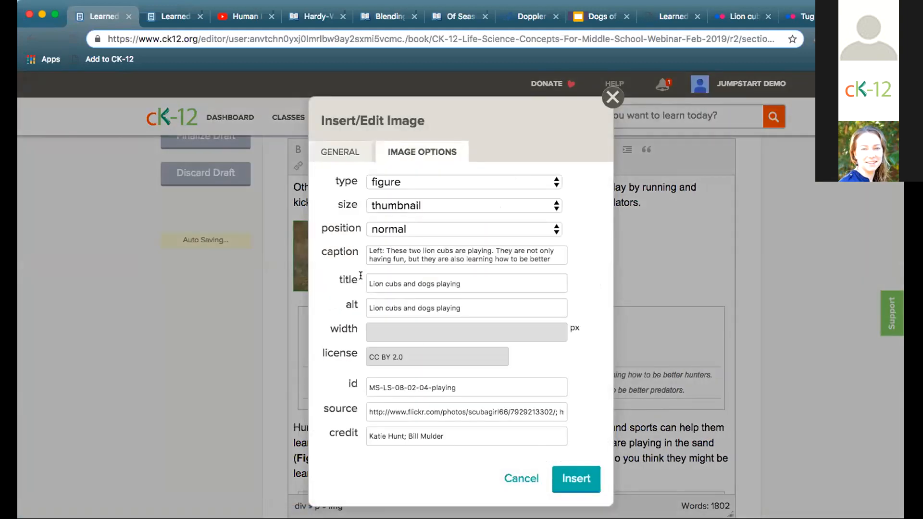
left_click_drag(370, 251, 539, 260)
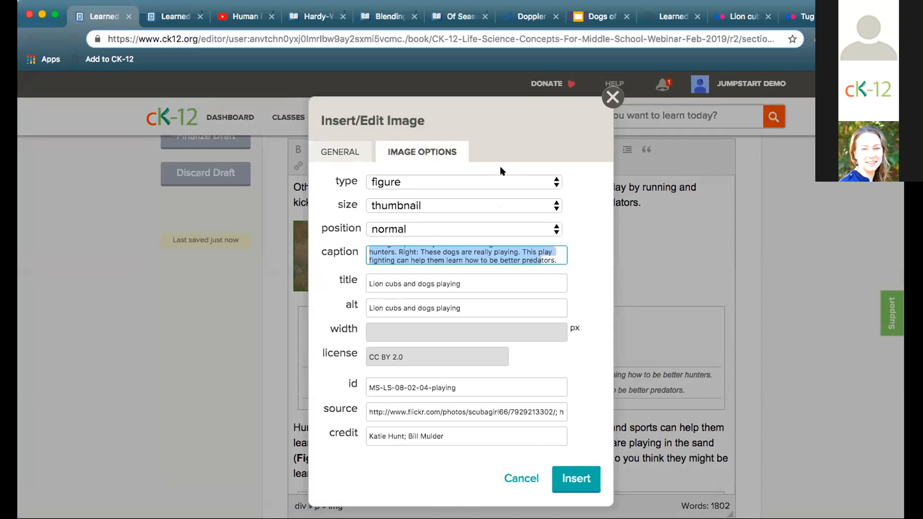
left_click(498, 180)
left_click(489, 197)
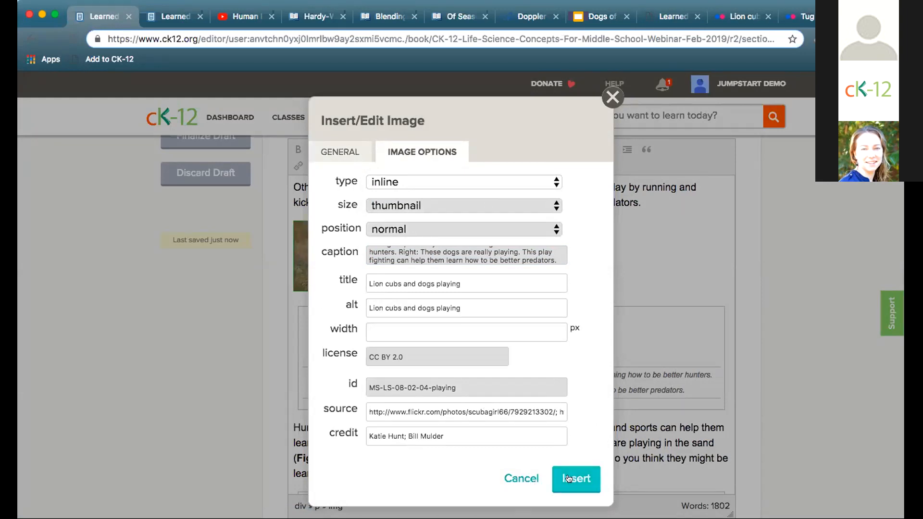
left_click(525, 478)
scroll(601, 383, "down", 6)
scroll(601, 383, "up", 10)
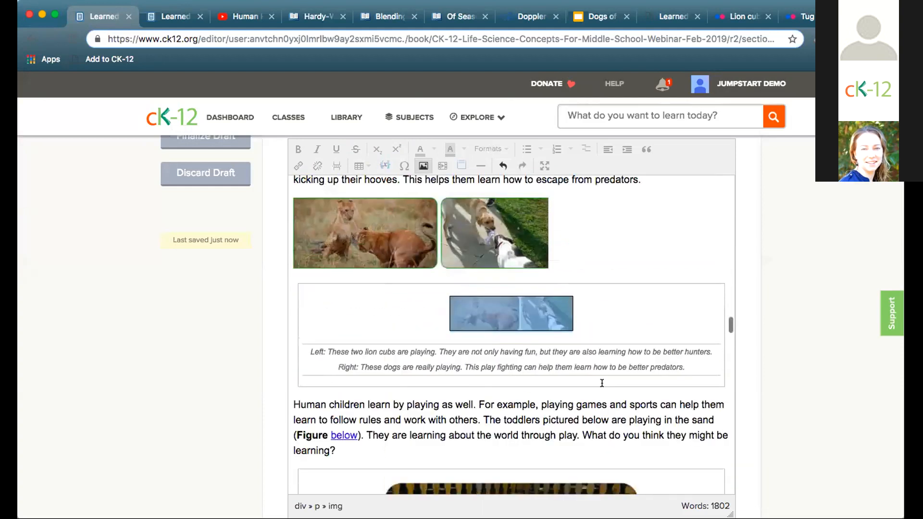
scroll(601, 383, "down", 3)
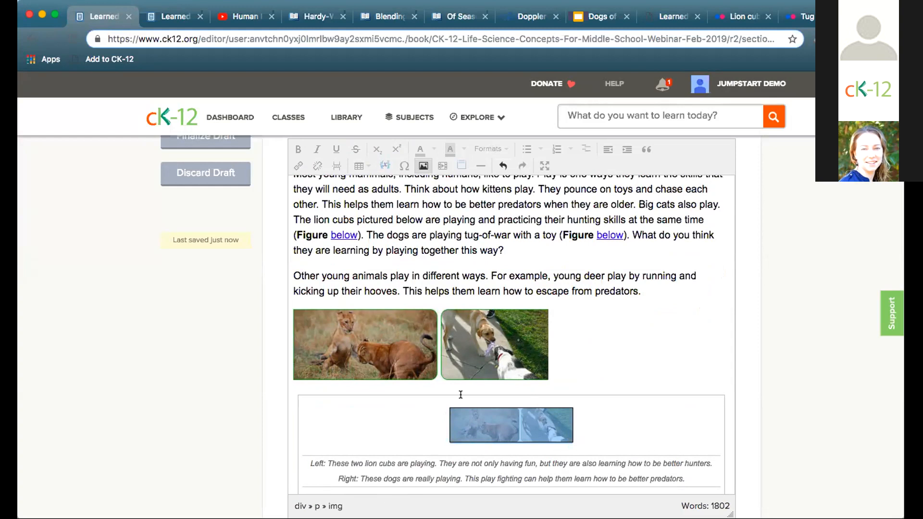
Step: Switch to the Learned-Behavior-of-Animals PDF and examine how the lion cubs and dogs figures are laid out at different sizes
left_click(657, 16)
scroll(592, 305, "down", 10)
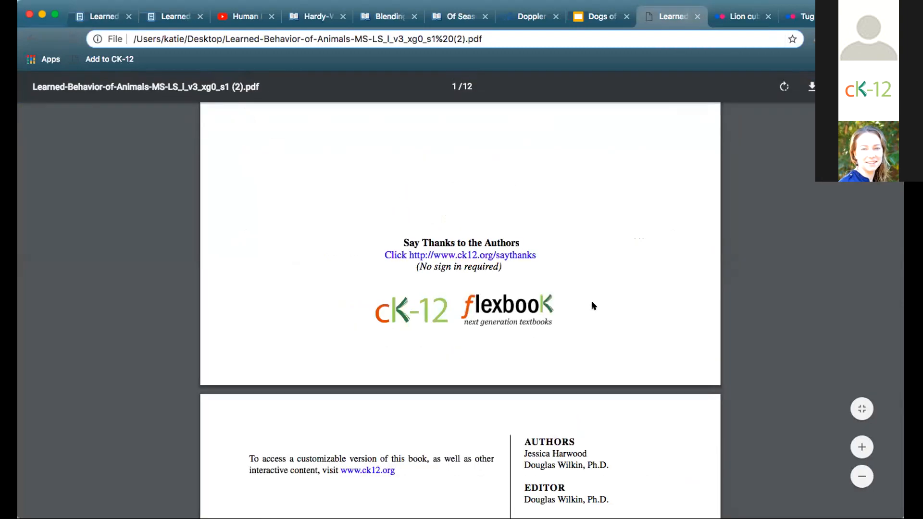
scroll(593, 305, "down", 15)
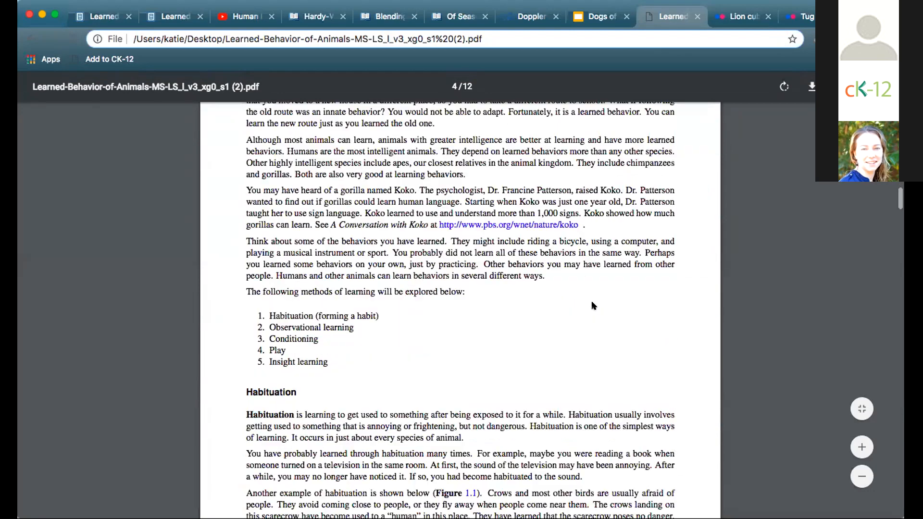
scroll(593, 306, "down", 3)
scroll(462, 248, "up", 6)
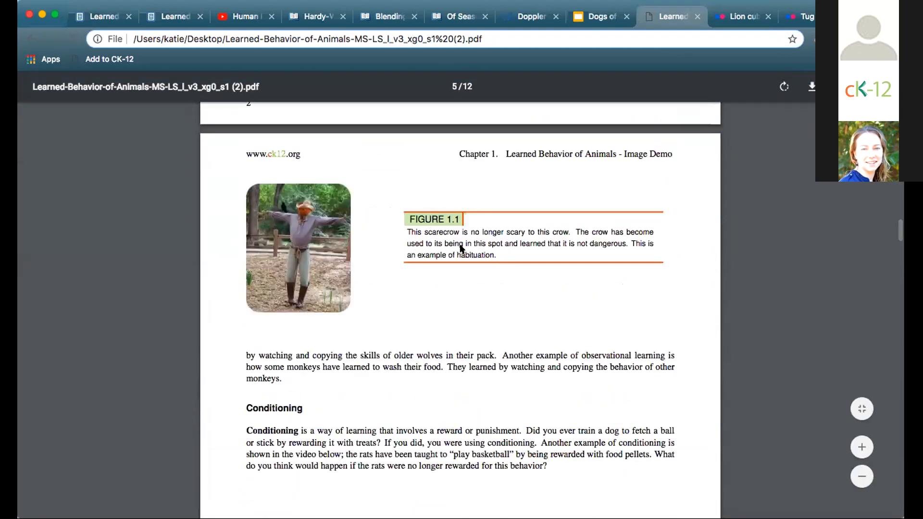
scroll(461, 249, "down", 15)
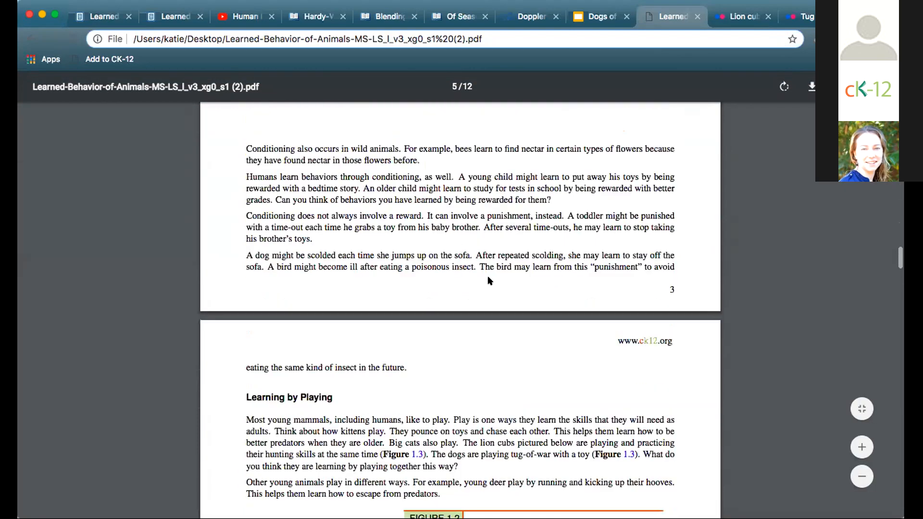
scroll(489, 280, "down", 5)
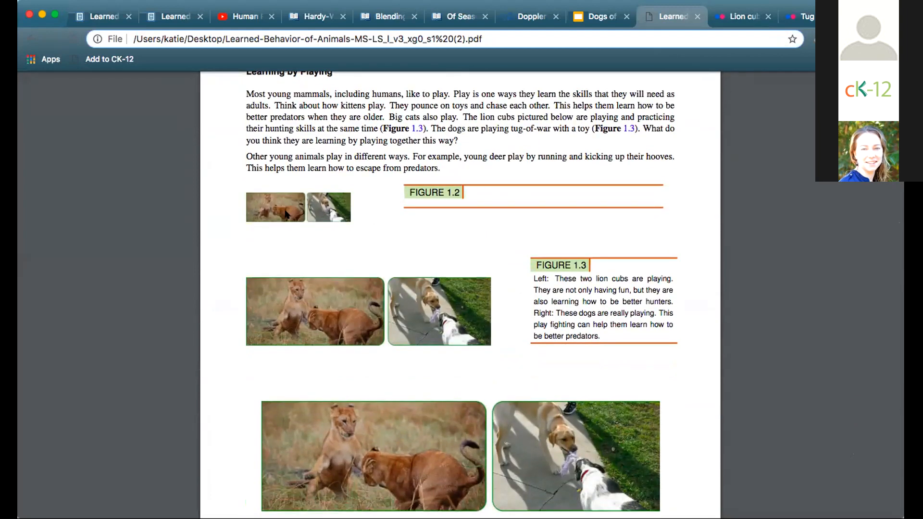
scroll(471, 316, "down", 3)
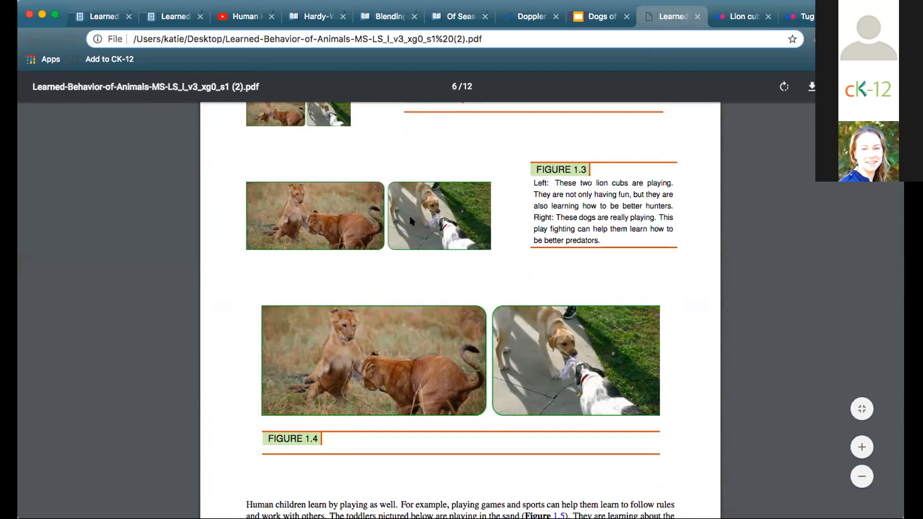
Step: Examine how the gorilla figure is laid out at thumbnail and larger sizes in the PDF
scroll(540, 419, "down", 12)
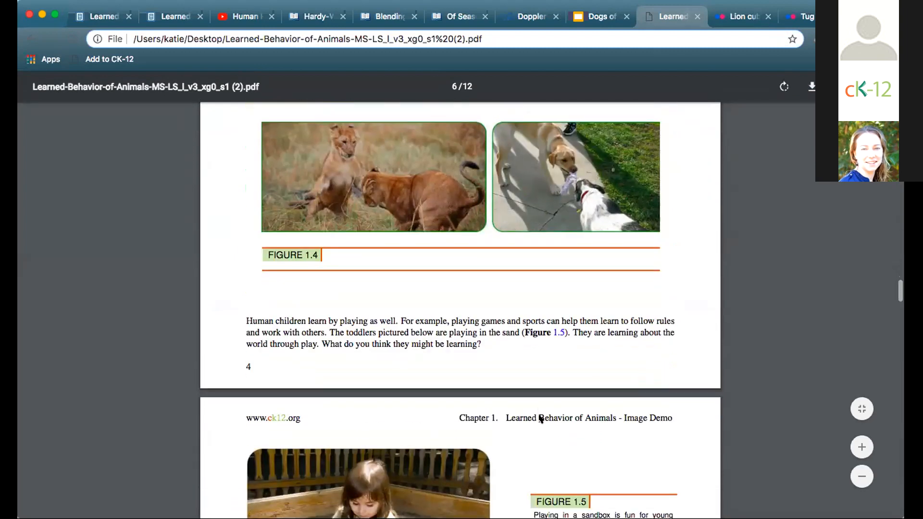
scroll(540, 419, "down", 15)
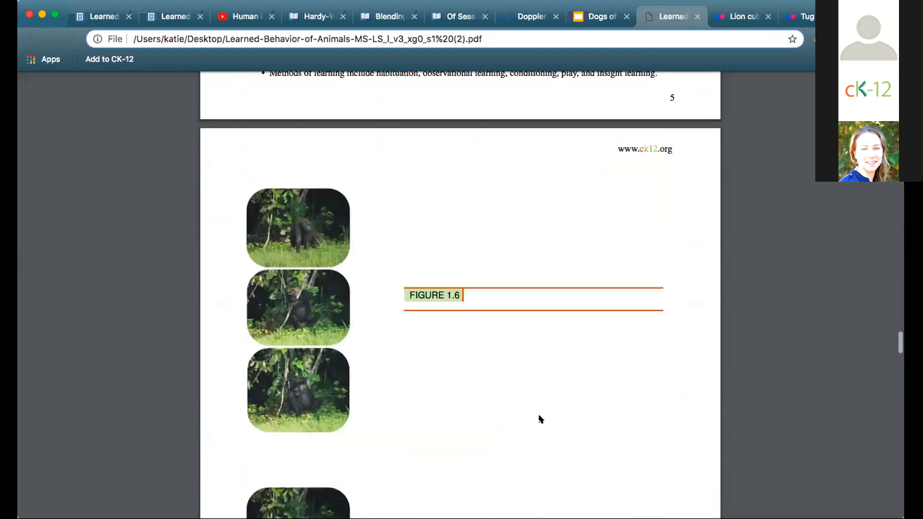
scroll(367, 360, "down", 20)
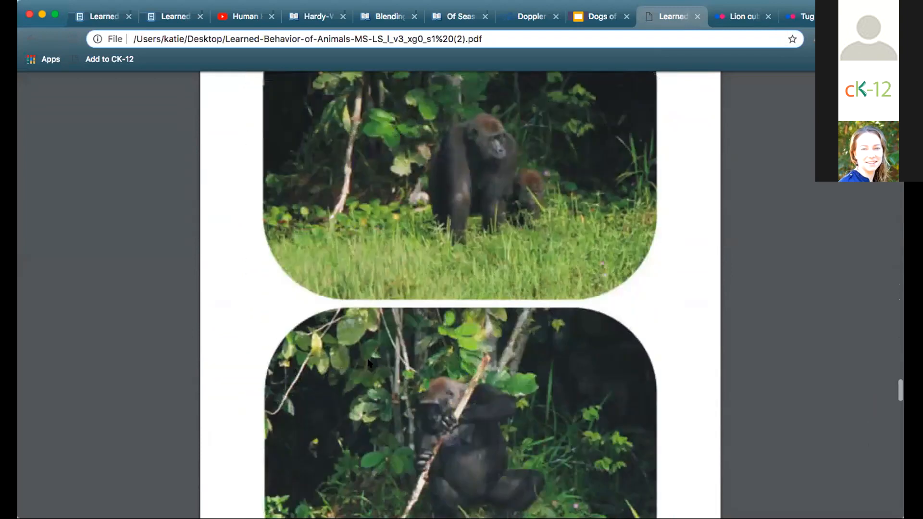
scroll(368, 363, "up", 6)
scroll(368, 363, "down", 8)
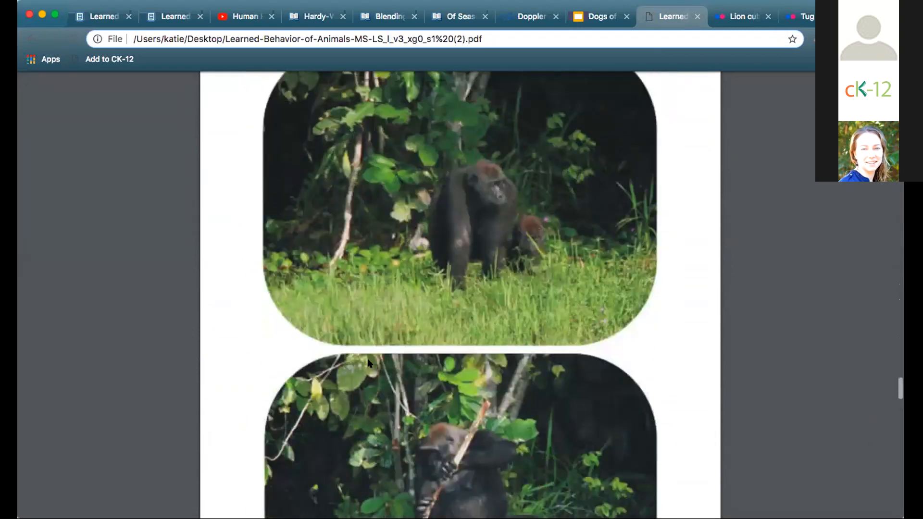
scroll(369, 362, "up", 8)
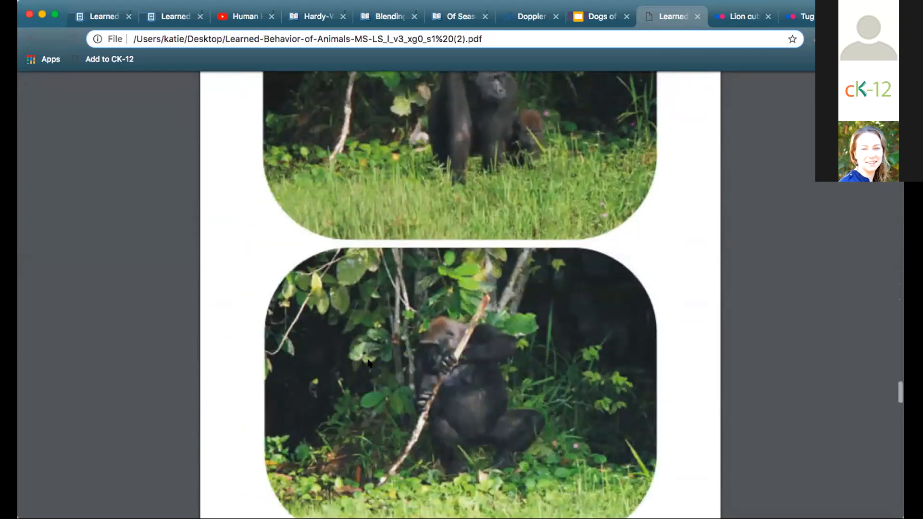
scroll(369, 363, "up", 12)
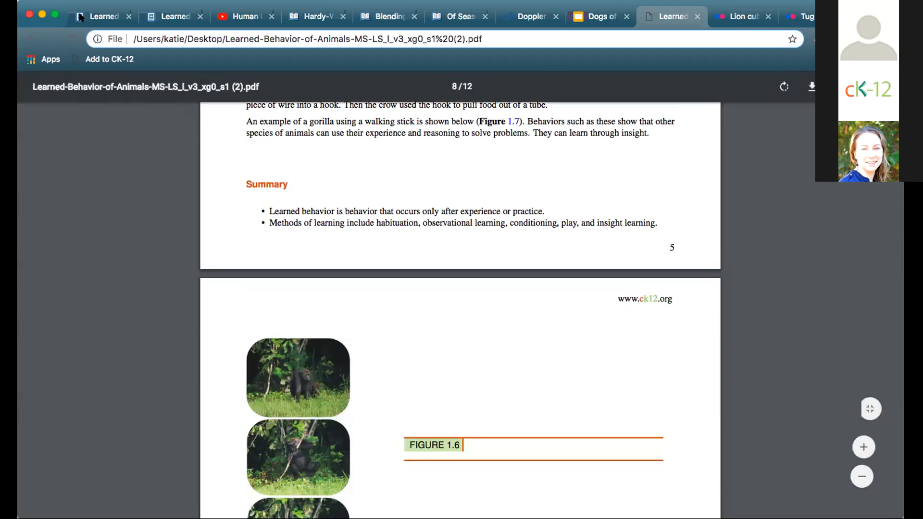
Step: Return to the lesson editor, review the inline lion cubs and dogs image's options, and close them without changes
left_click(116, 29)
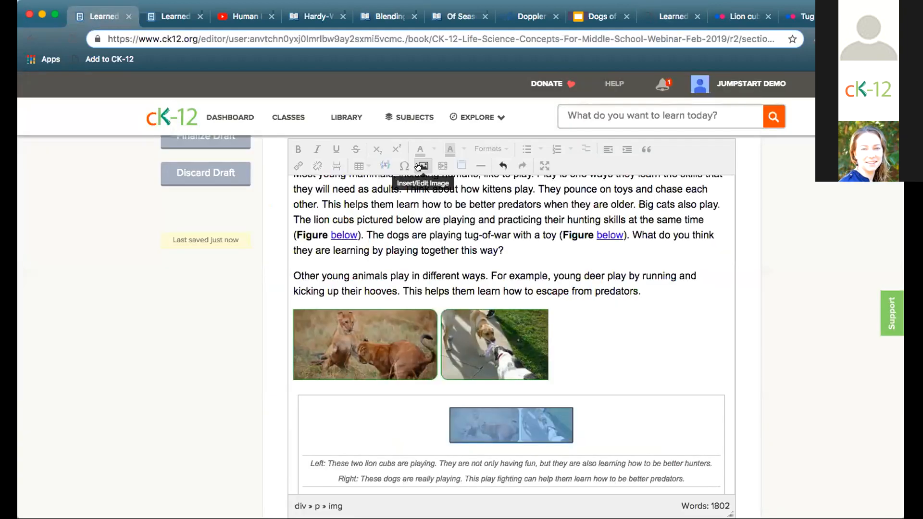
left_click(412, 316)
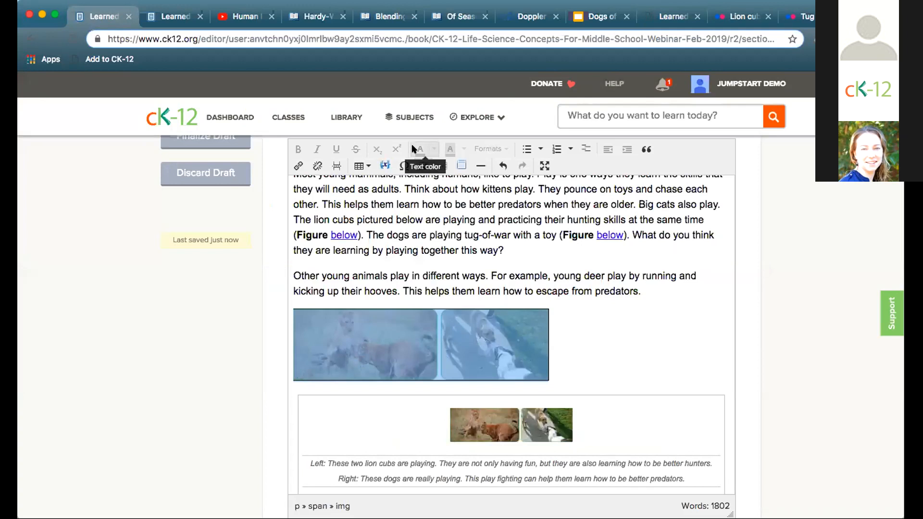
left_click(422, 165)
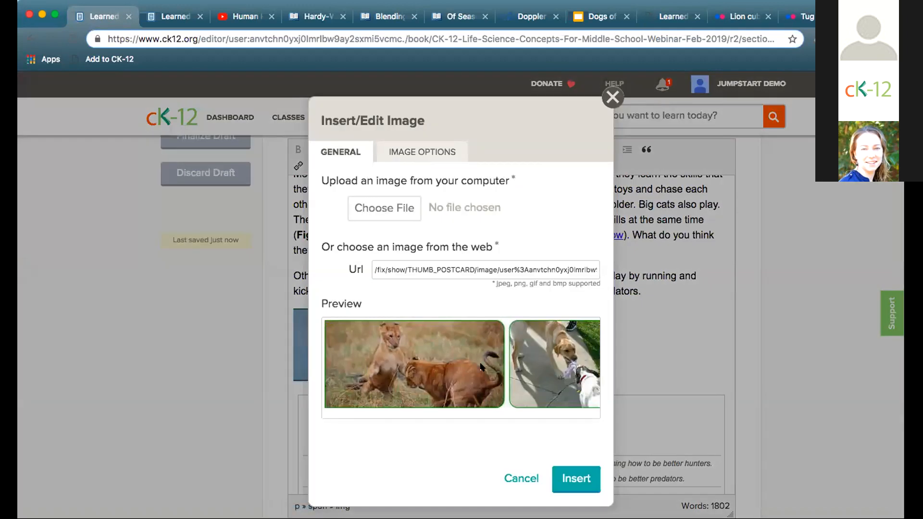
left_click(423, 150)
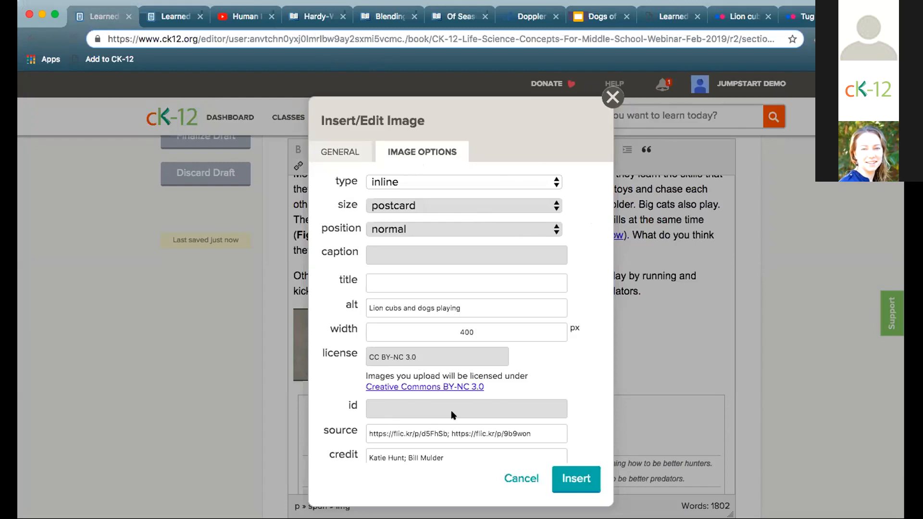
left_click(517, 475)
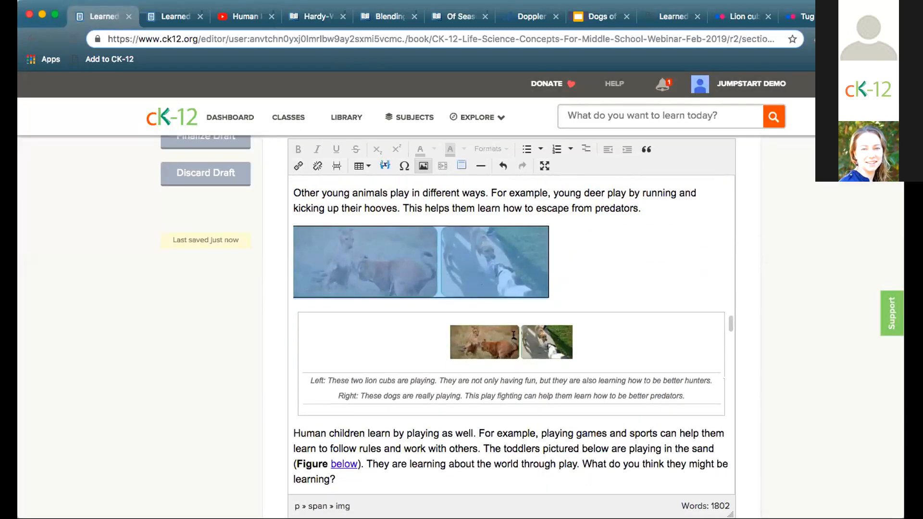
Step: Review the image options of the captioned lion cubs and dogs thumbnail figure, and close them without changes
left_click(518, 336)
left_click(421, 166)
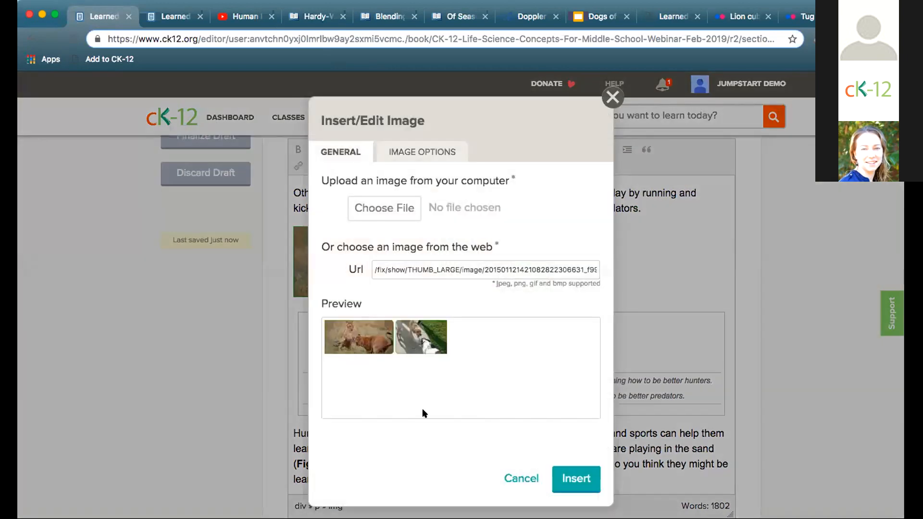
left_click(412, 151)
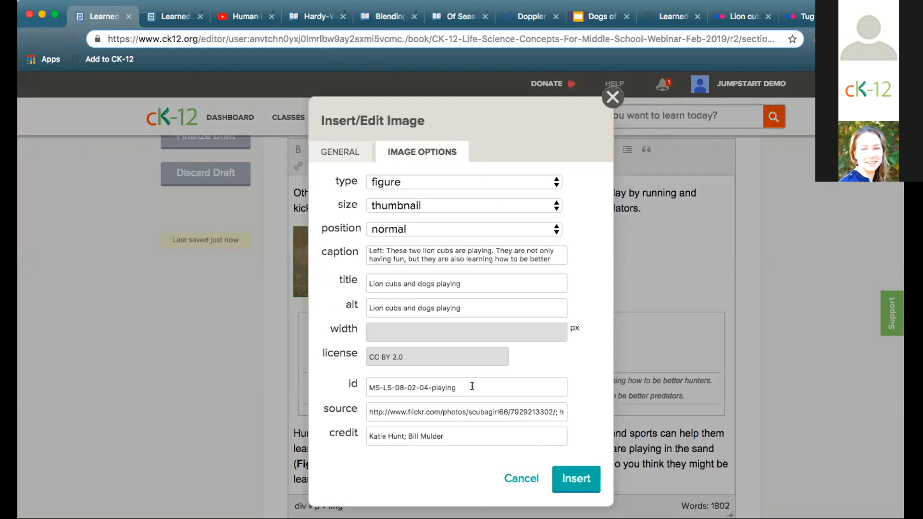
left_click(611, 98)
Step: Change the larger inline lion cubs and dogs image to the figure type
left_click(387, 269)
left_click(428, 161)
left_click(416, 151)
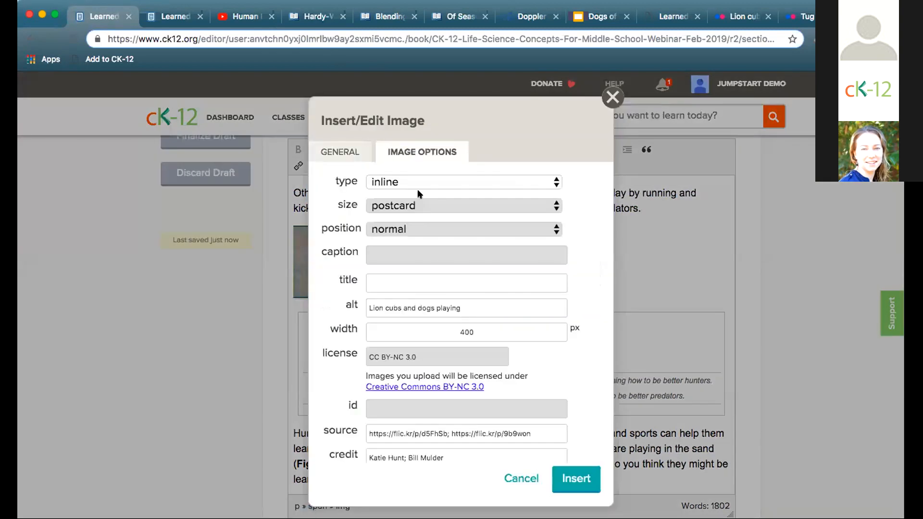
left_click(416, 183)
left_click(418, 182)
left_click(576, 479)
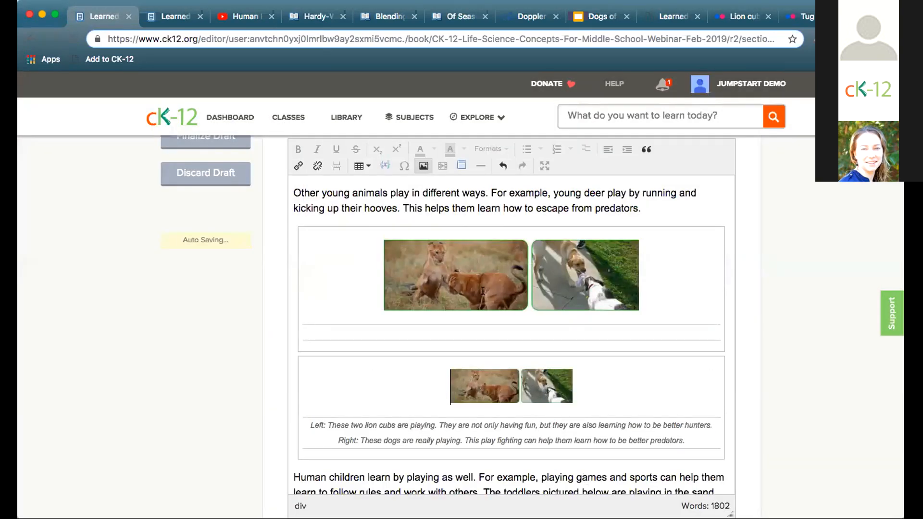
Step: Check the id in the image options of the uncaptioned lion cubs and dogs figure, and close them without changes
left_click(482, 291)
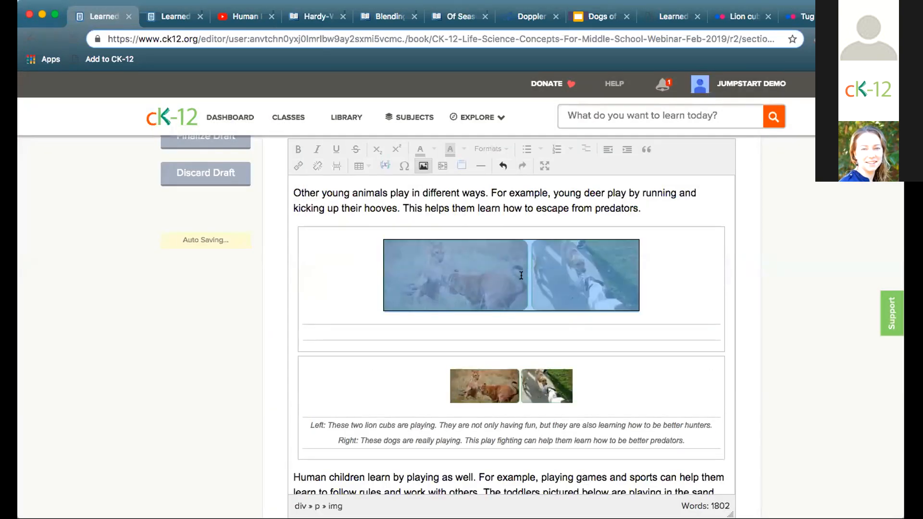
left_click(416, 168)
left_click(414, 149)
left_click_drag(378, 408, 521, 409)
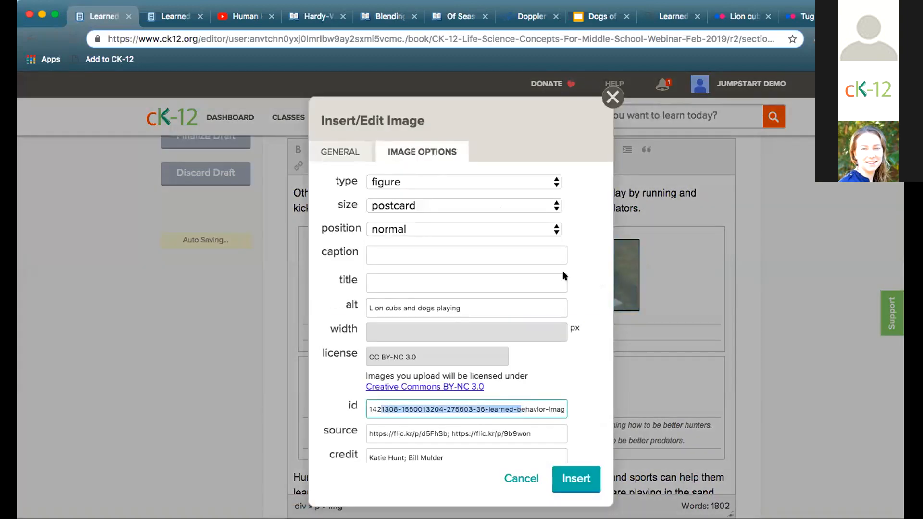
left_click(609, 96)
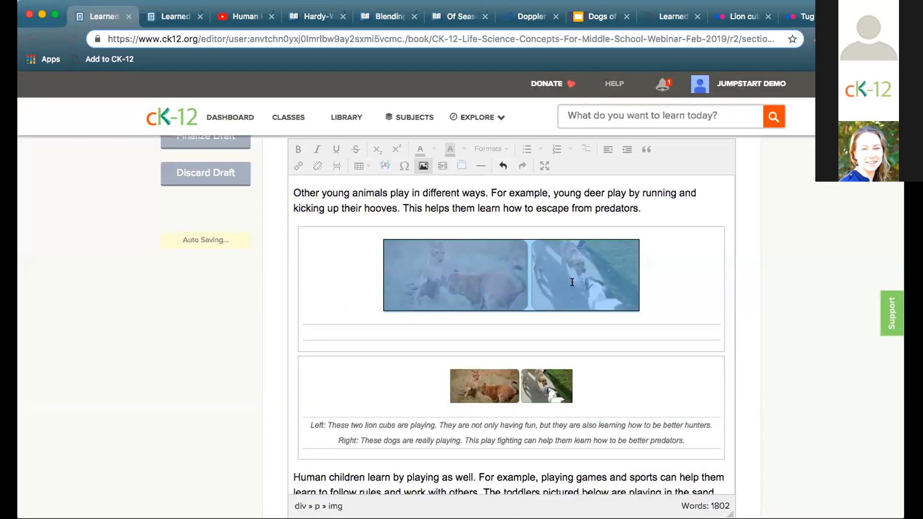
Step: Examine the figure and object anchors offered for a new link, and cancel the link insertion
left_click(527, 208)
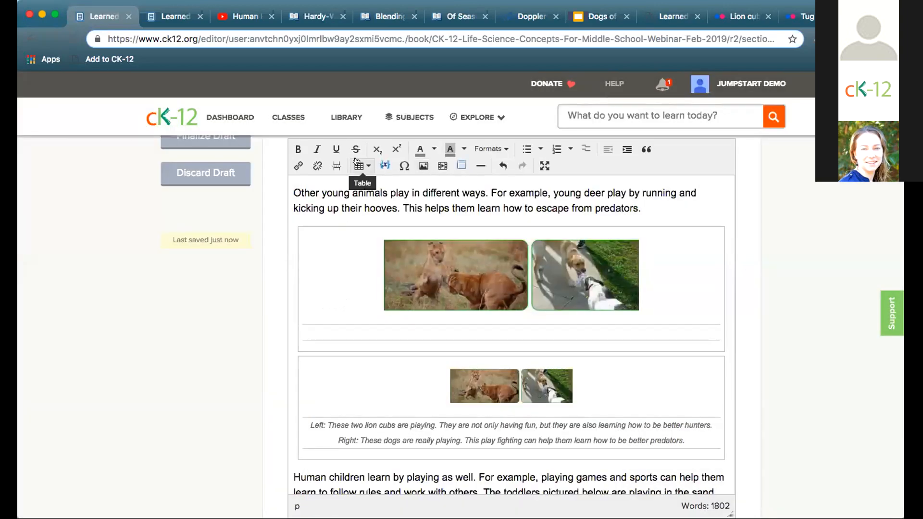
left_click(295, 167)
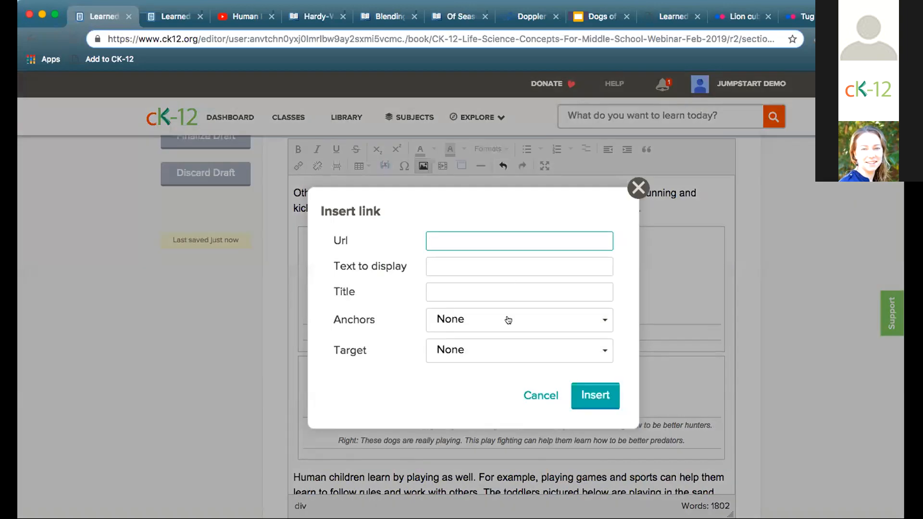
left_click(524, 321)
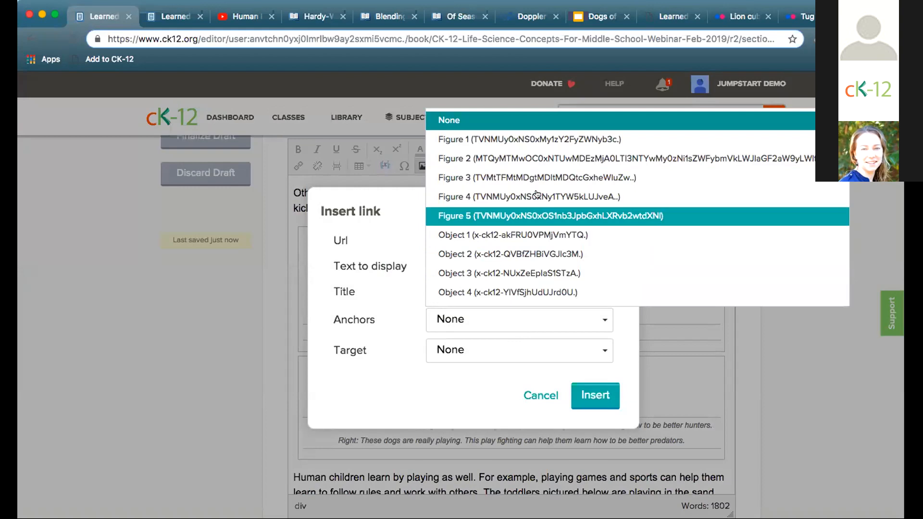
left_click(540, 396)
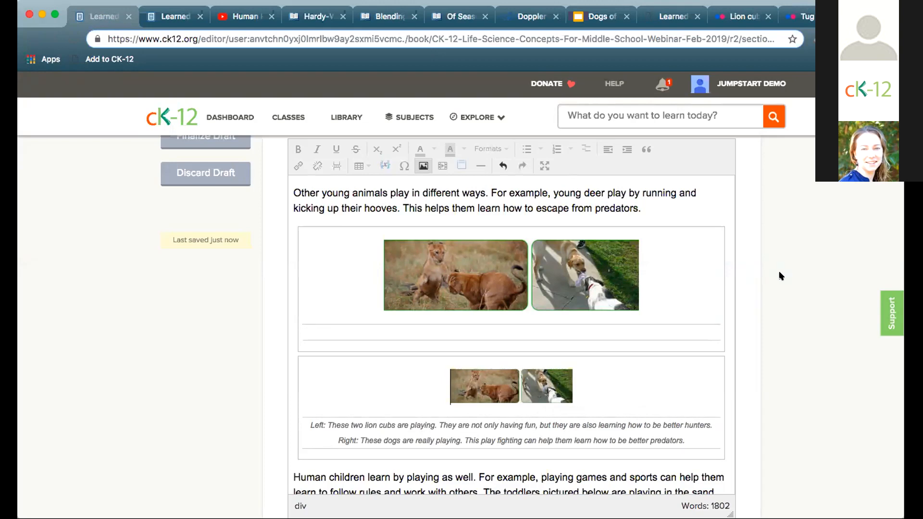
Step: Open search.creativecommons.org in a new browser tab
key("super+t")
type("s")
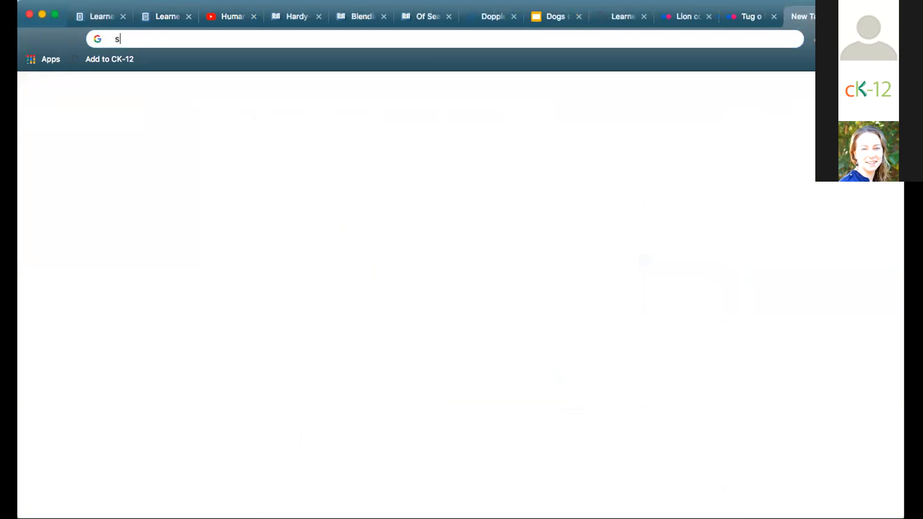
type("earch.creativecom")
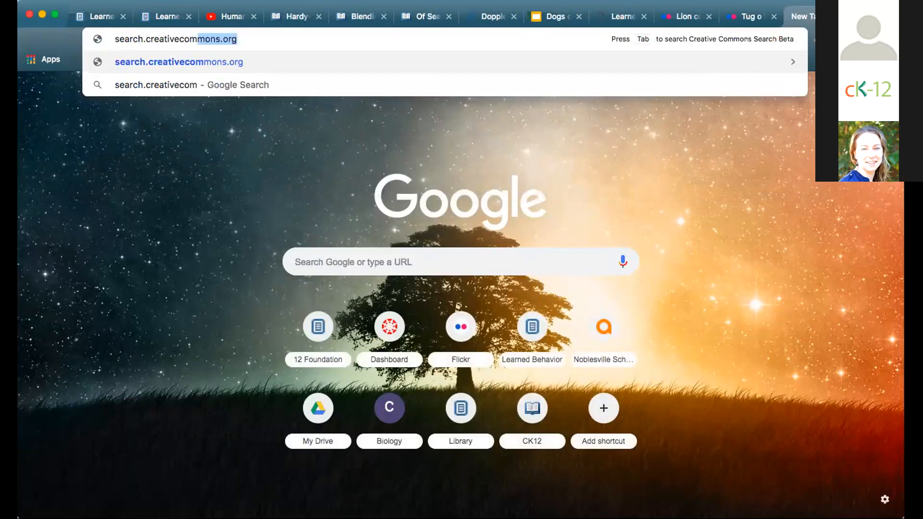
key("Return")
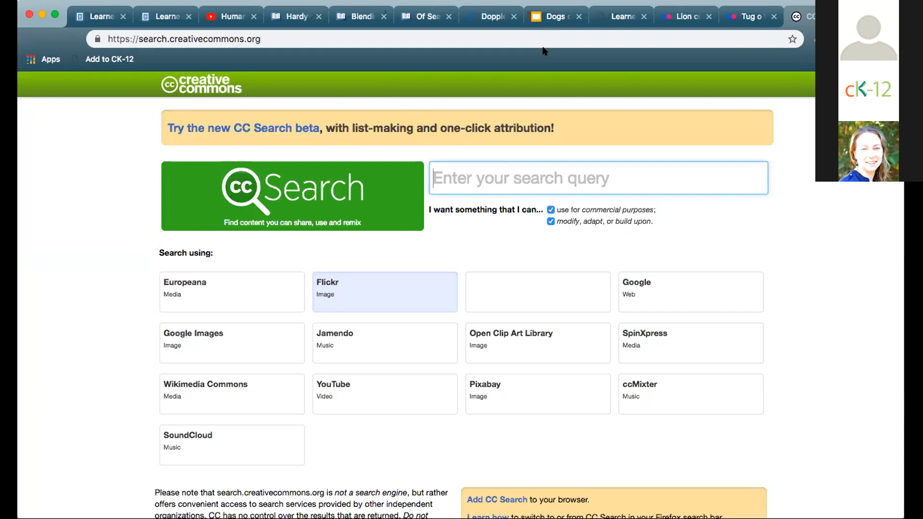
Step: Switch to the Flickr photo of the dogs playing tug of war and open its rights license
left_click(92, 15)
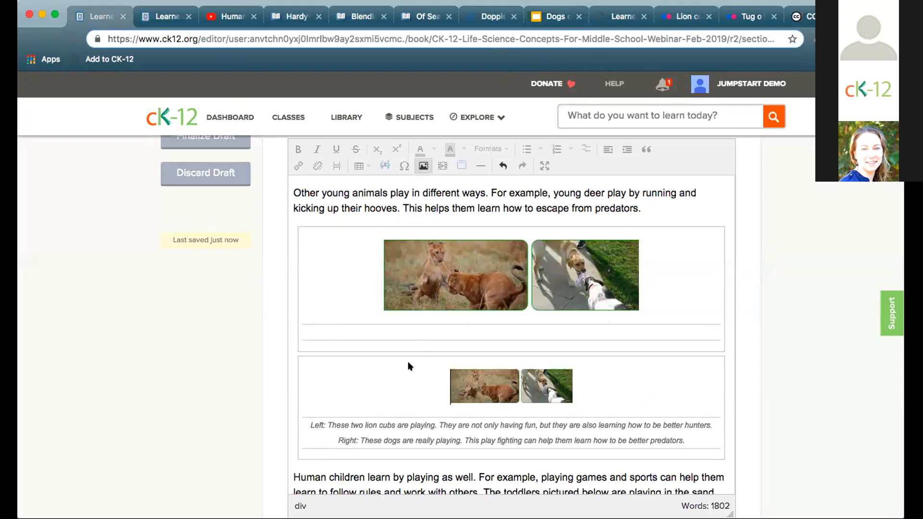
left_click(746, 16)
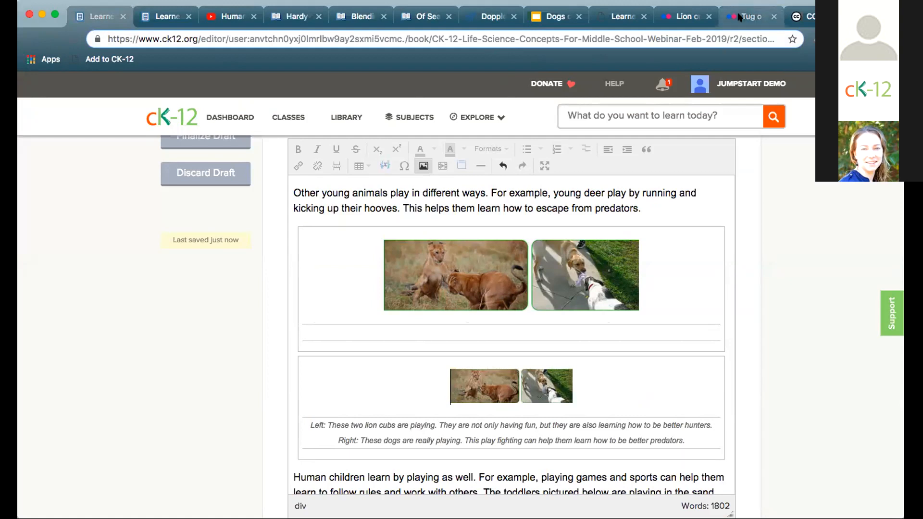
left_click(623, 180)
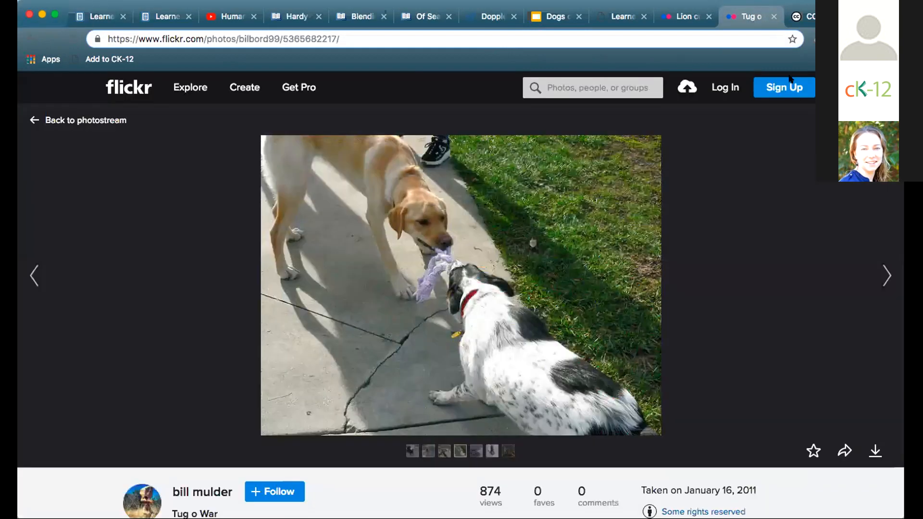
scroll(789, 479, "down", 2)
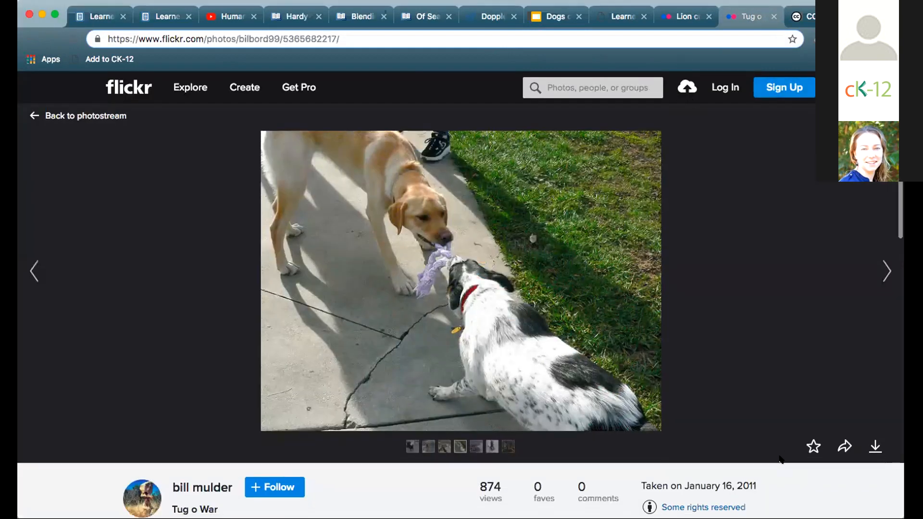
left_click(689, 462)
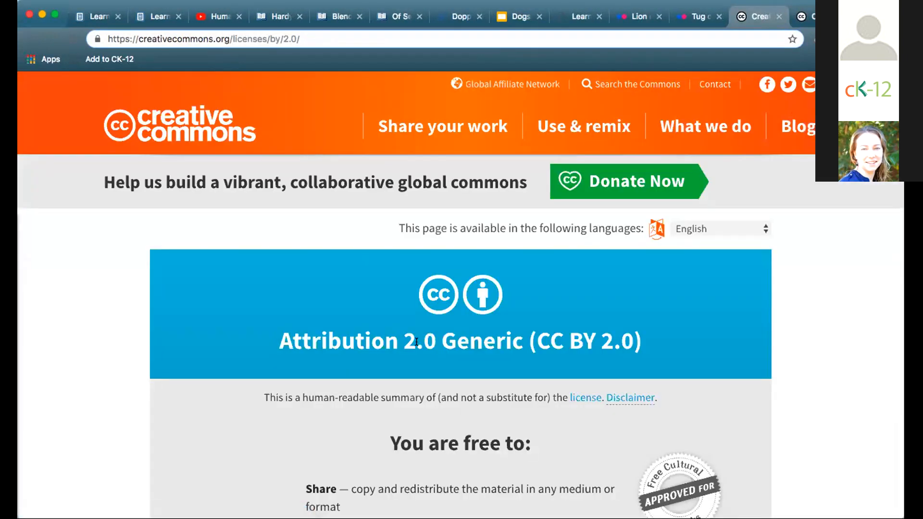
Step: Examine the permissions and attribution terms of the Attribution 2.0 Generic license, and close the license page
scroll(551, 385, "down", 3)
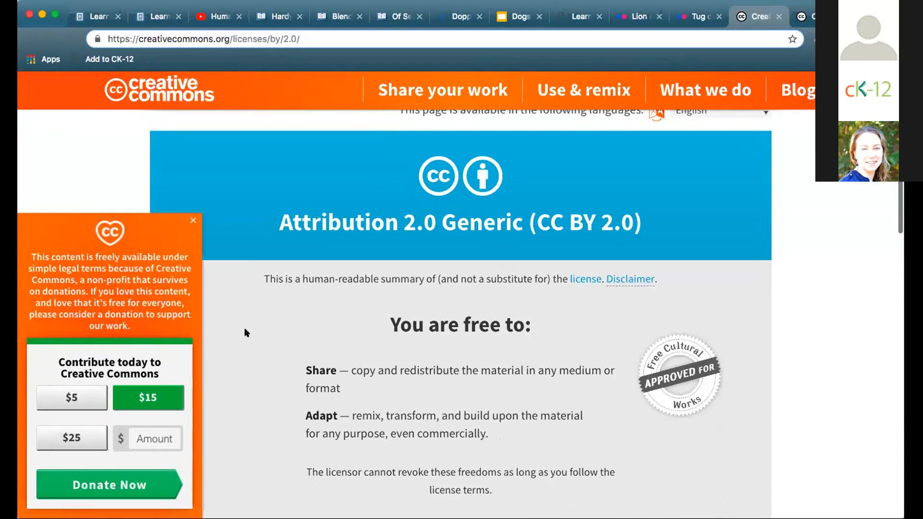
left_click(193, 220)
scroll(471, 341, "down", 5)
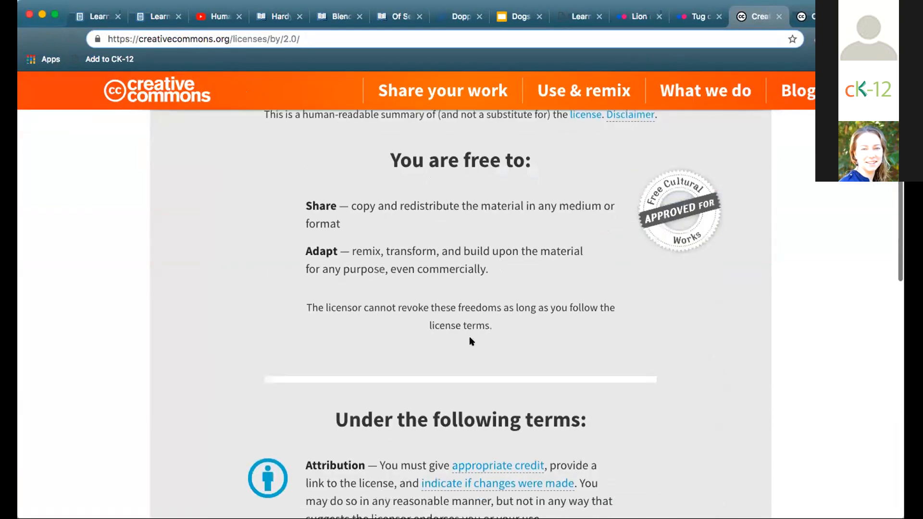
left_click_drag(305, 347, 604, 404)
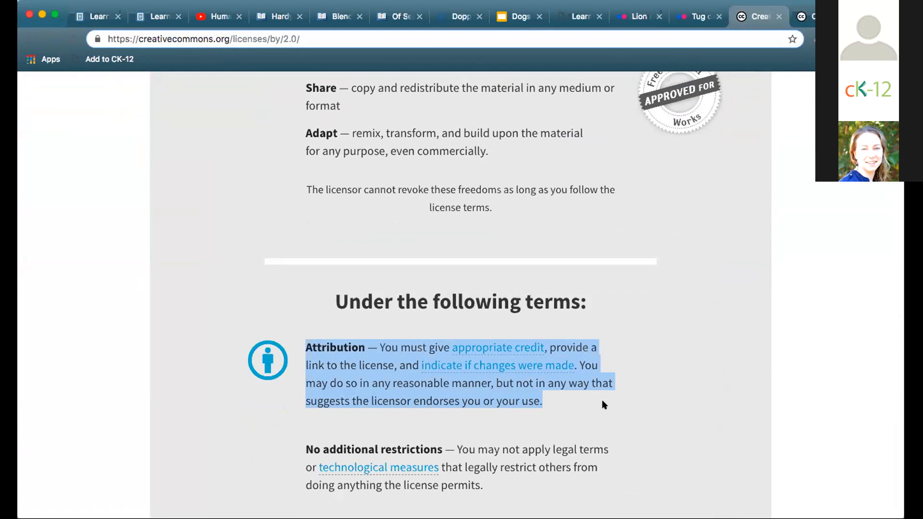
left_click(779, 16)
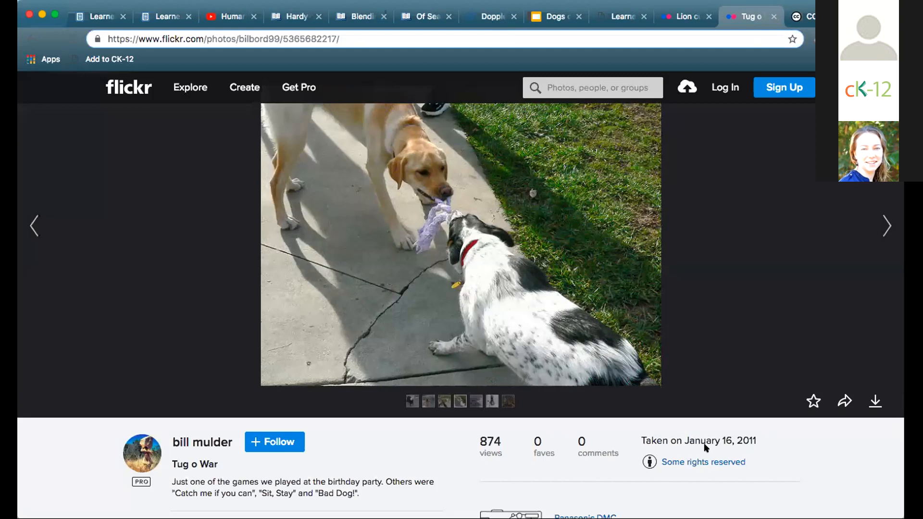
Step: Close the dogs photo and Creative Commons search pages, and dismiss the sharing dialog over the lion cubs photo
left_click(771, 16)
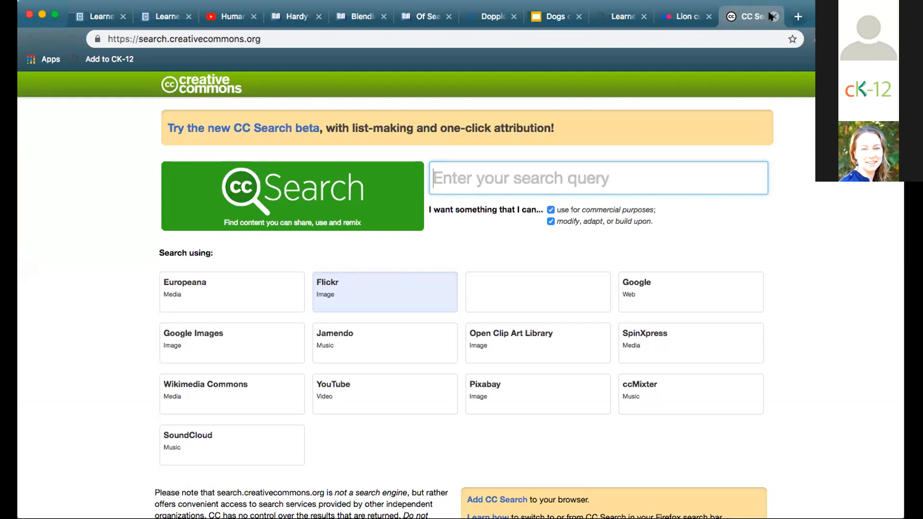
left_click(772, 17)
left_click(623, 180)
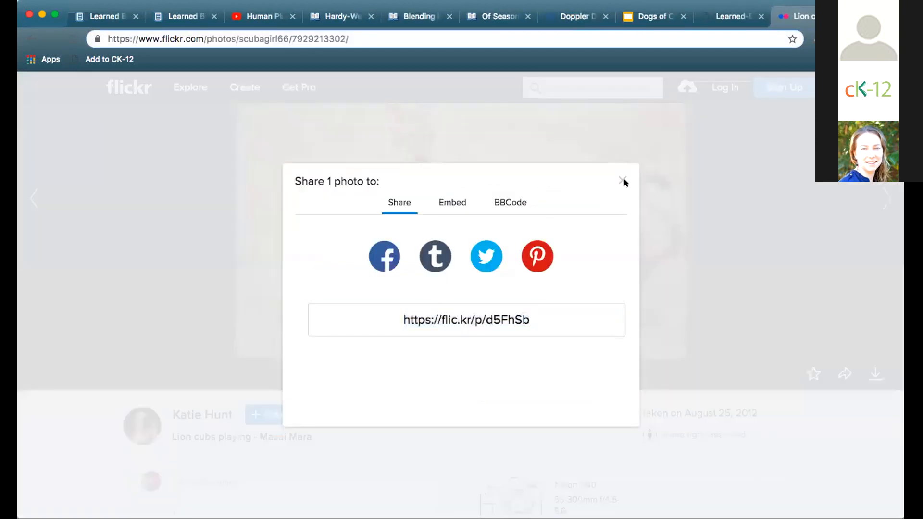
left_click(622, 181)
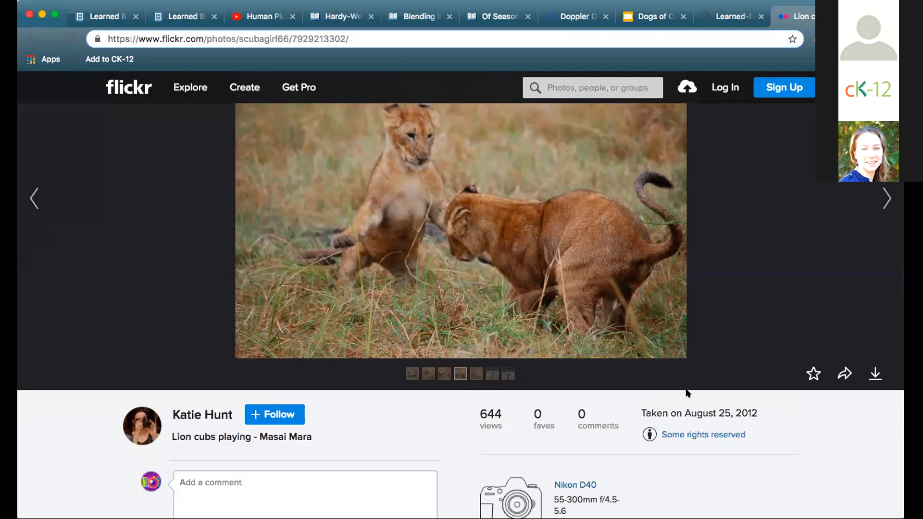
Step: Return to the lesson editor and finalize the draft of Learned Behavior - webinar Feb 2019
left_click(105, 24)
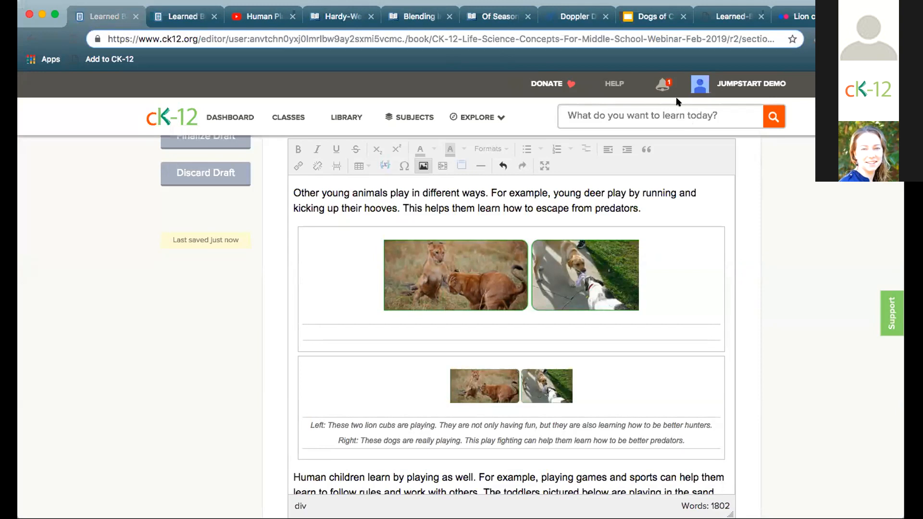
scroll(734, 316, "up", 4)
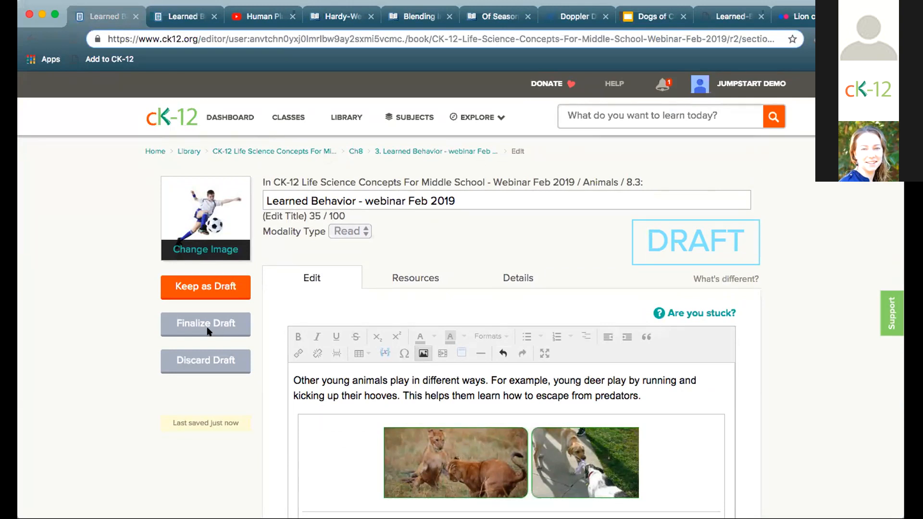
left_click(224, 323)
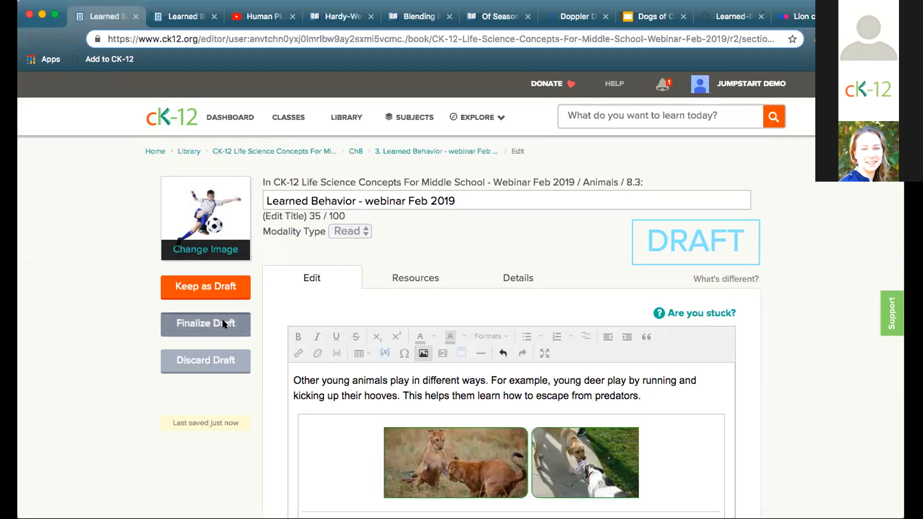
left_click(508, 356)
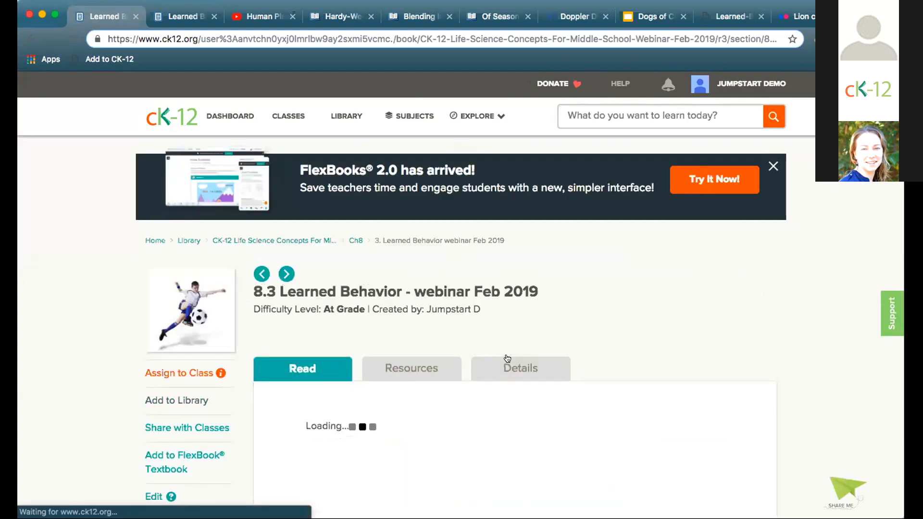
scroll(355, 431, "down", 5)
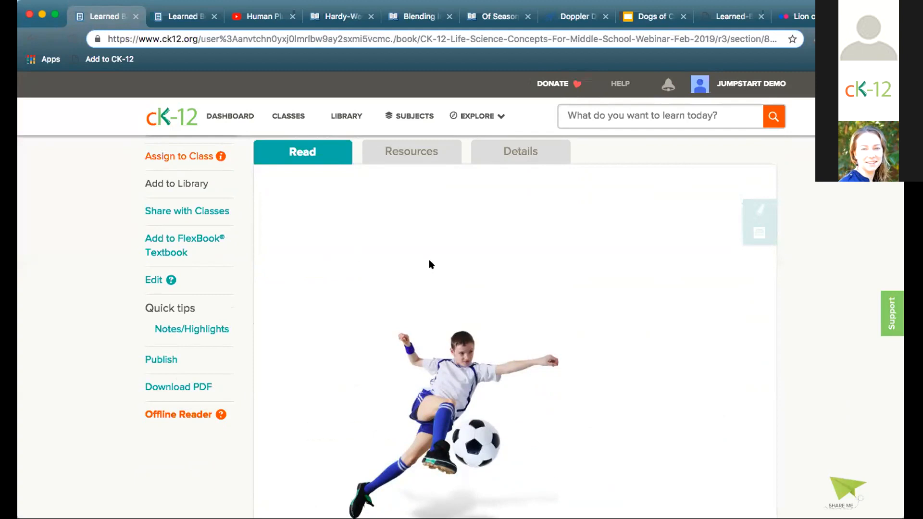
scroll(429, 264, "up", 5)
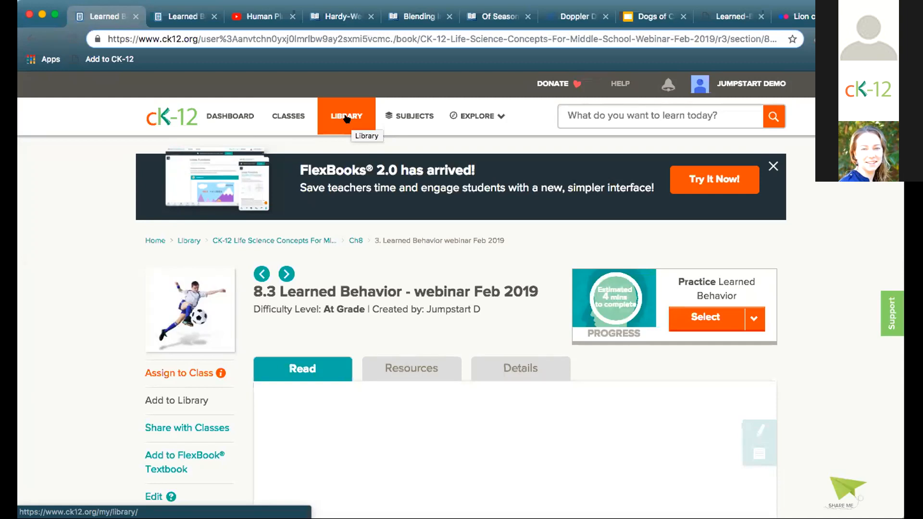
Step: Open the CK-12 Life Science Concepts For Middle School - Webinar Feb 2019 FlexBook from the library
left_click(347, 119)
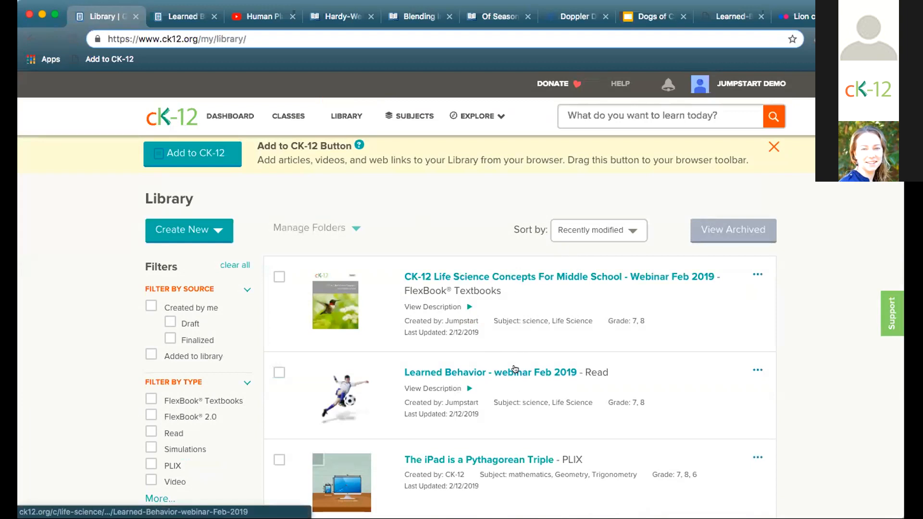
left_click(478, 277)
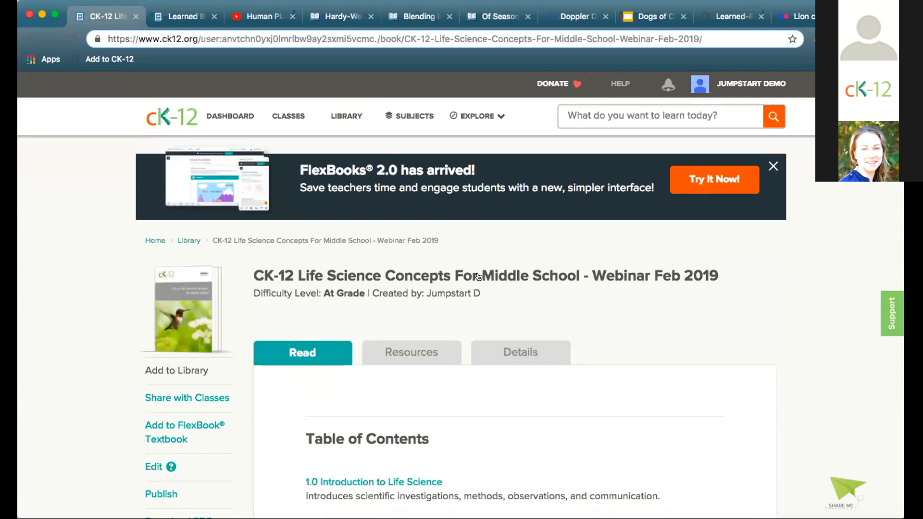
scroll(154, 405, "down", 3)
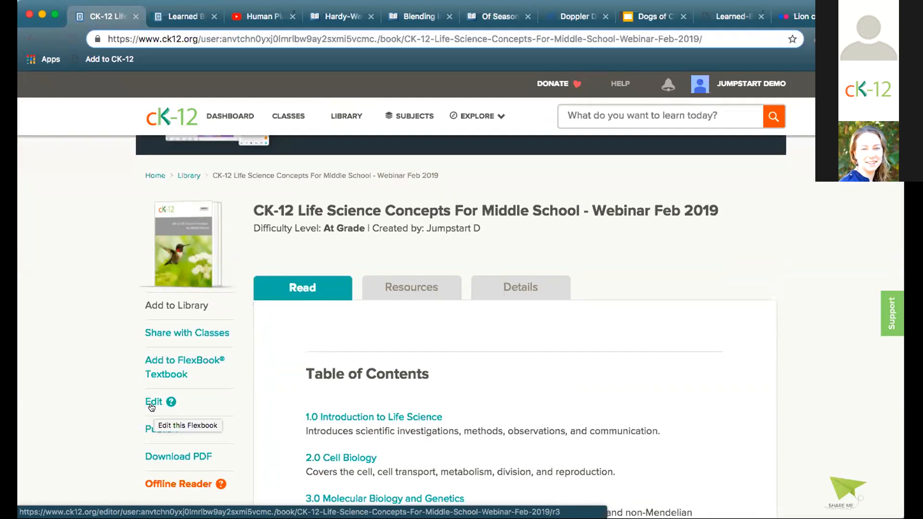
Step: Open the FlexBook for editing and expand chapter 10, Vertebrates, in its table of contents
left_click(152, 406)
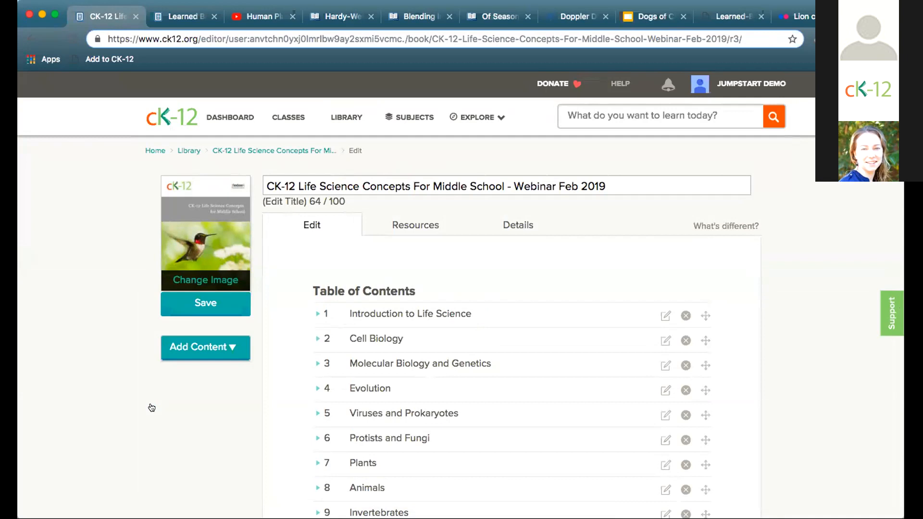
scroll(805, 395, "down", 5)
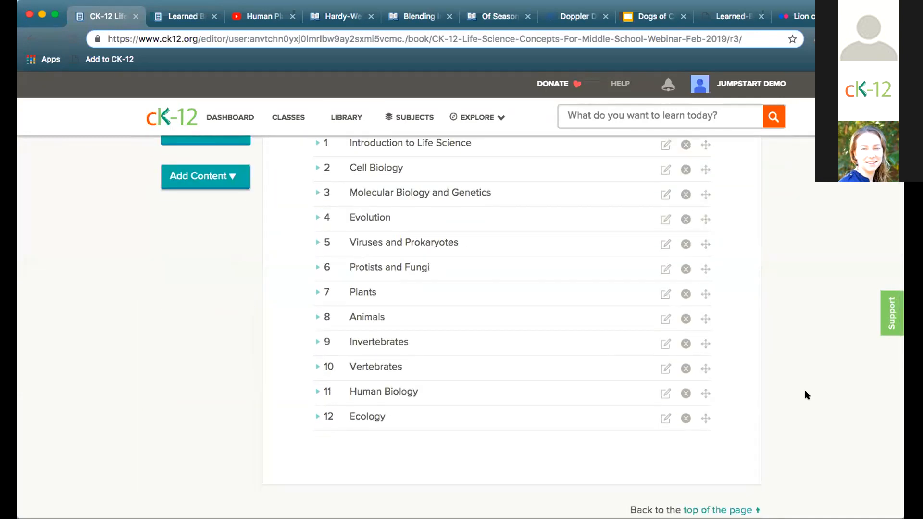
scroll(805, 394, "down", 2)
left_click(317, 320)
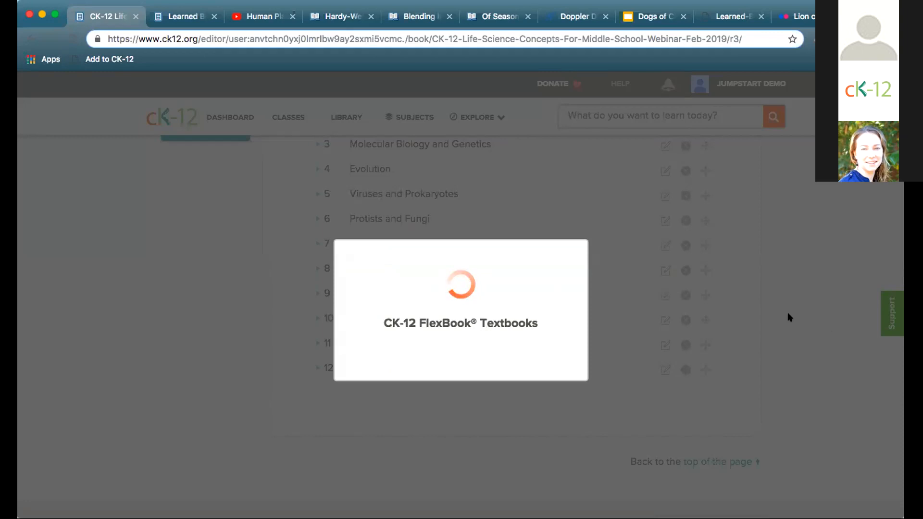
Step: Open section 10.23, Importance of Mammals, for editing and save it under its existing title
scroll(772, 337, "down", 10)
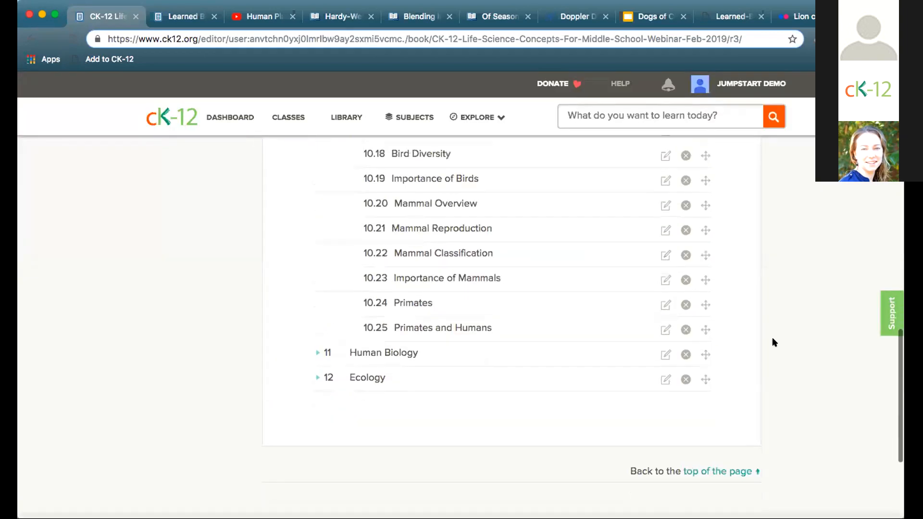
left_click(661, 272)
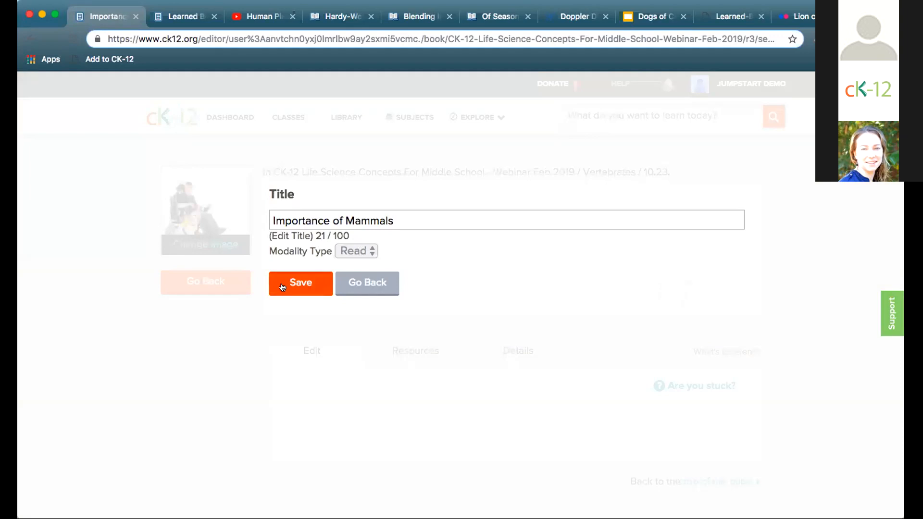
left_click(287, 288)
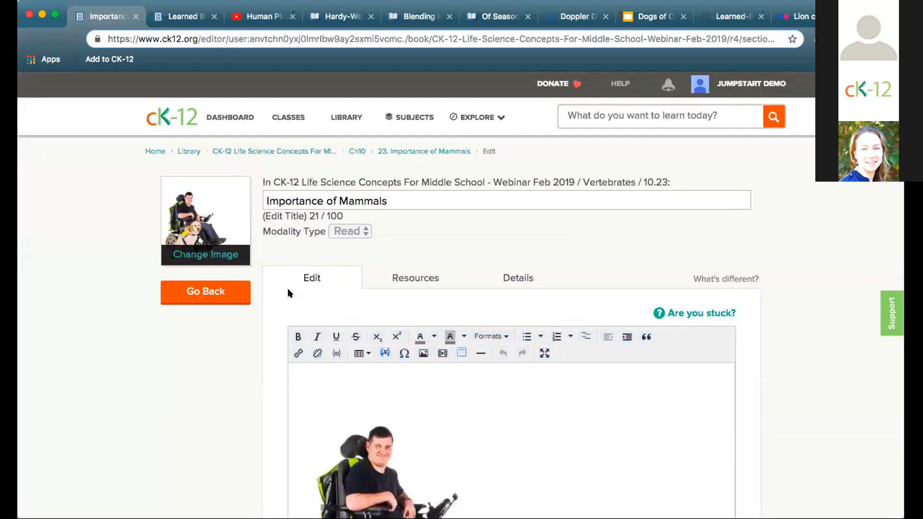
Step: Review the Importance of Mammals content down to the Greenland Sled Dogs link and embedded video under Explore More II
scroll(787, 385, "down", 3)
scroll(596, 397, "down", 5)
scroll(596, 397, "down", 3)
scroll(736, 412, "down", 2)
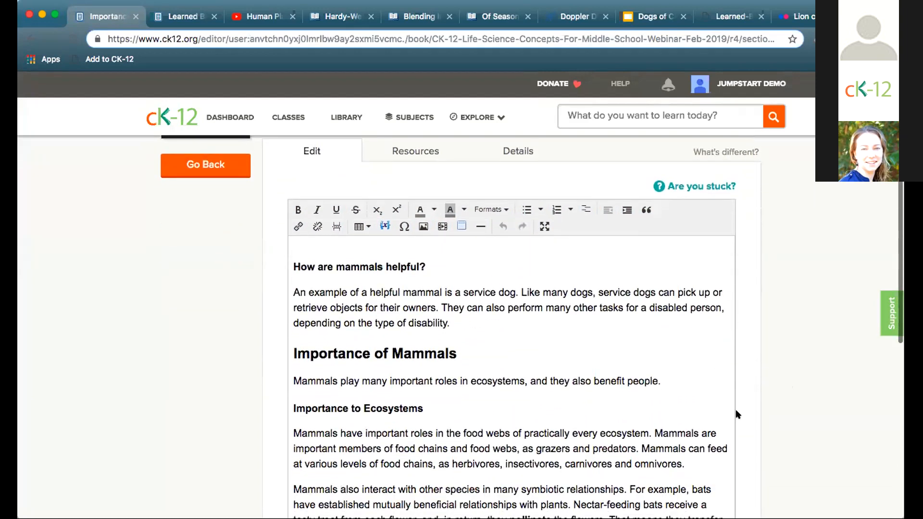
scroll(626, 412, "down", 10)
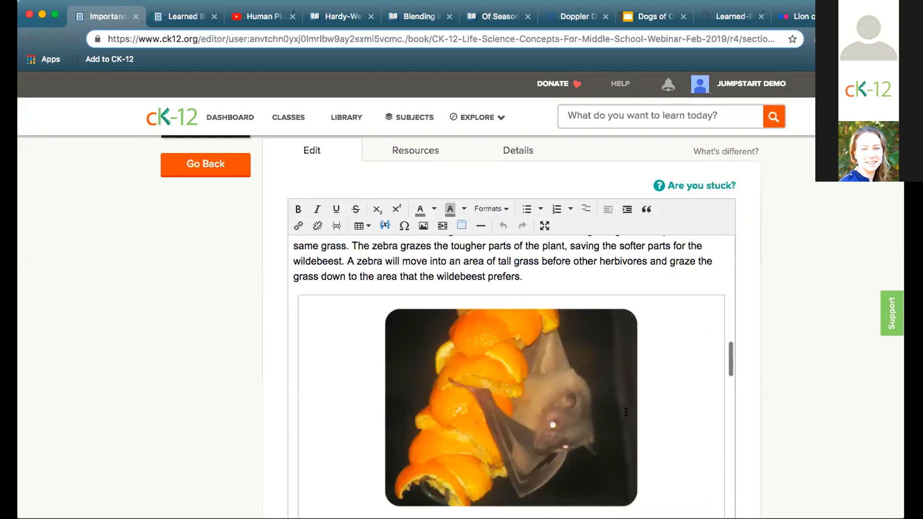
scroll(626, 411, "down", 10)
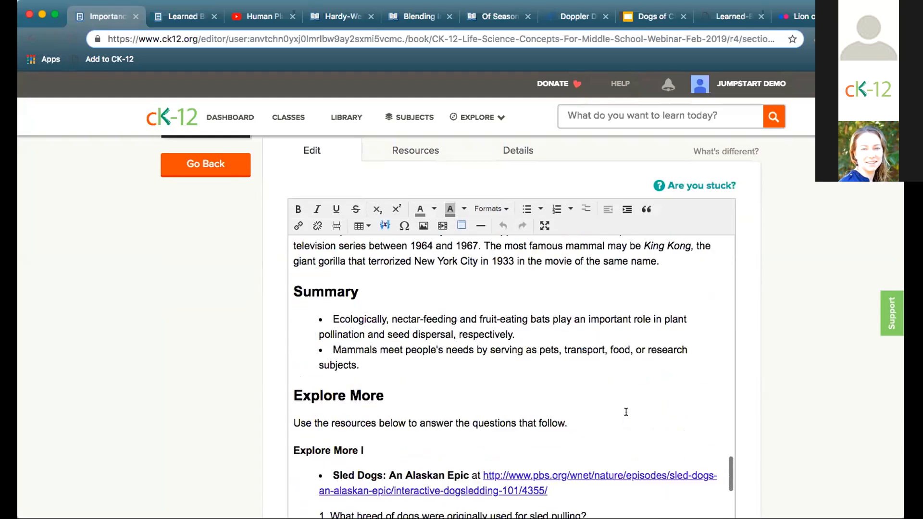
scroll(594, 375, "down", 4)
left_click(489, 374)
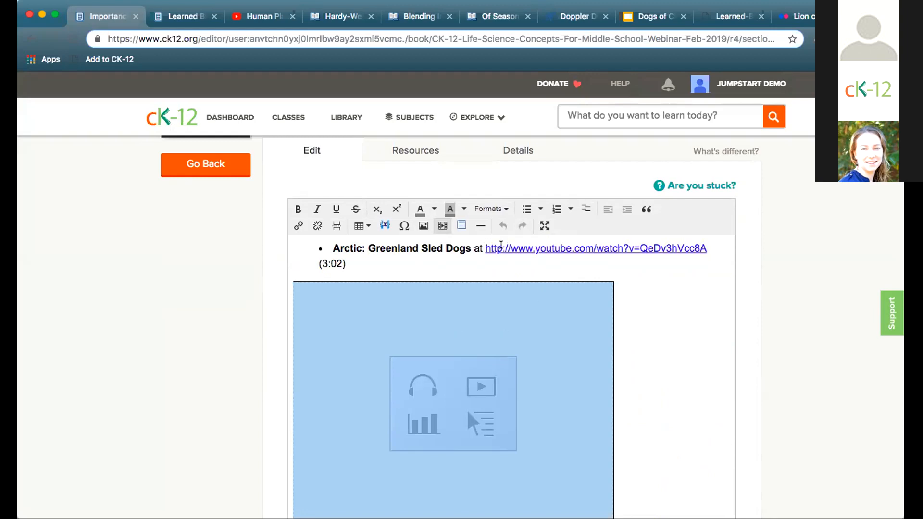
left_click(500, 246)
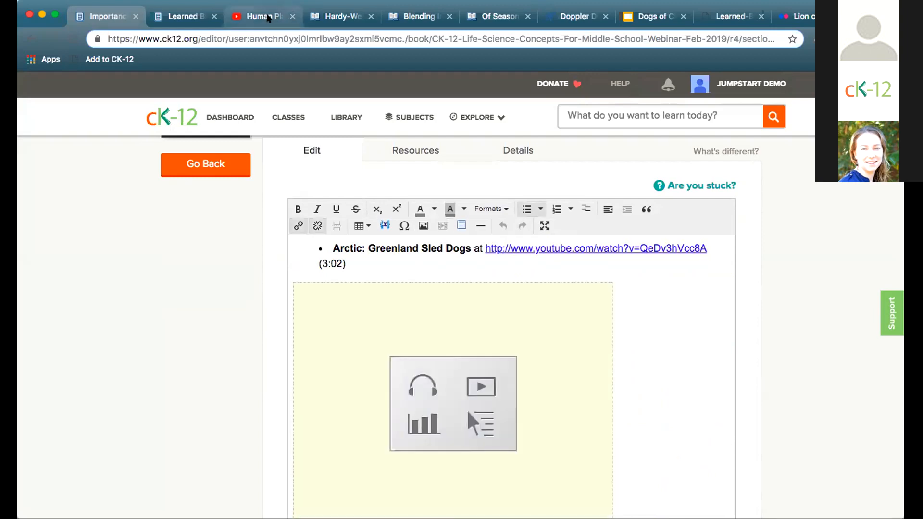
Step: Check the Greenland sled dogs video on YouTube, and delete its existing embed under Explore More II in the lesson
left_click(265, 18)
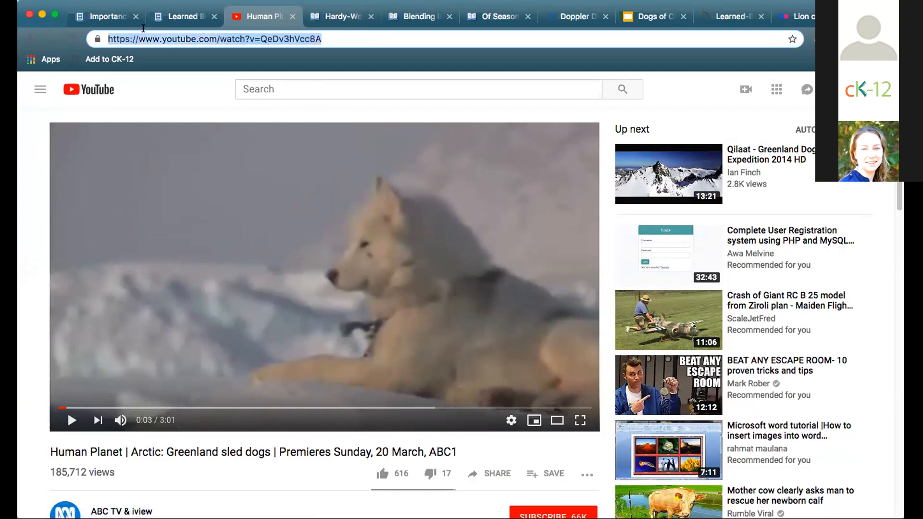
left_click(101, 16)
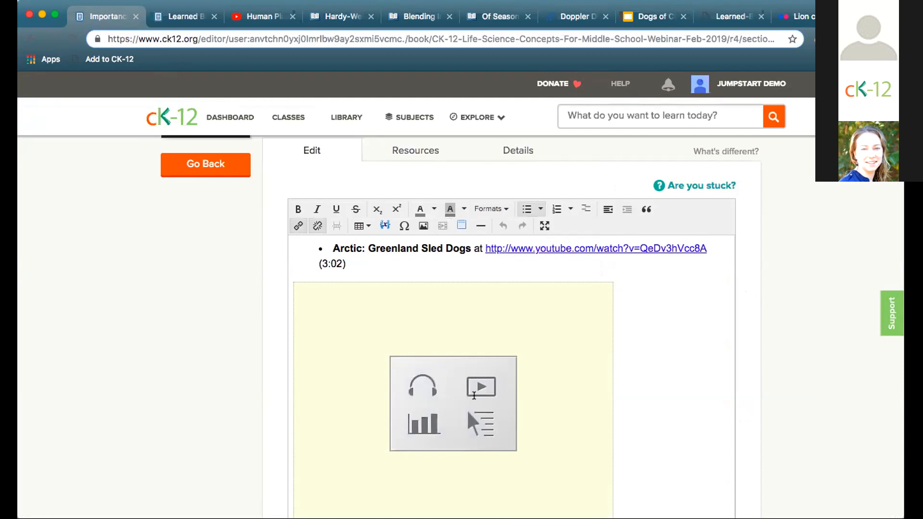
left_click(520, 375)
key("BackSpace")
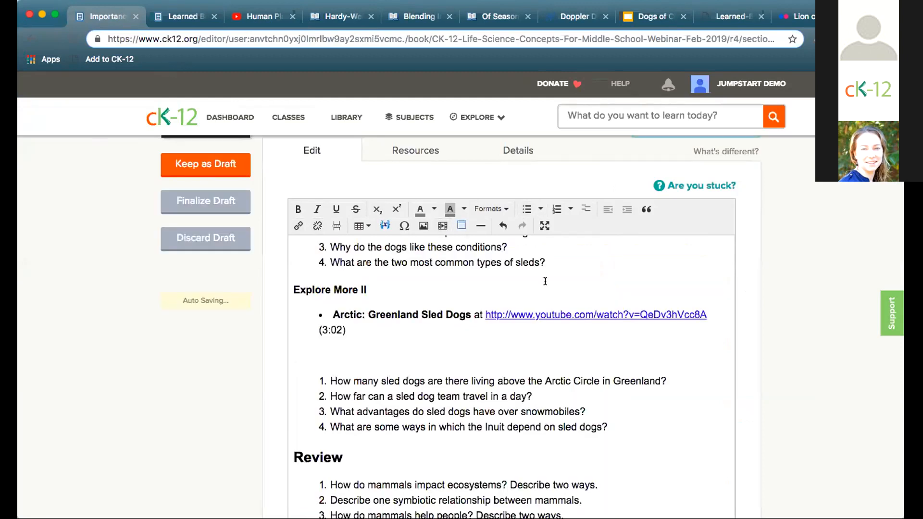
Step: Close the Learned Behavior page and copy the share link of the Greenland sled dogs video from YouTube
left_click(214, 17)
left_click(206, 16)
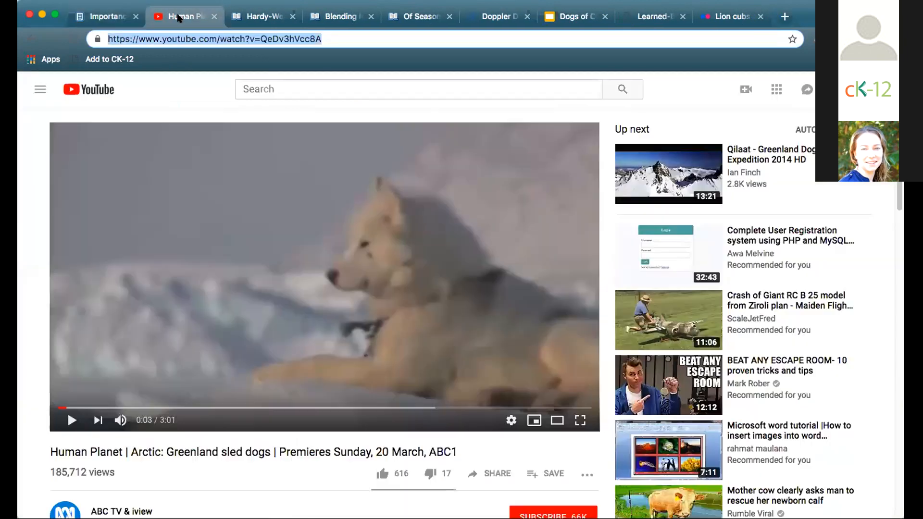
scroll(478, 432, "down", 3)
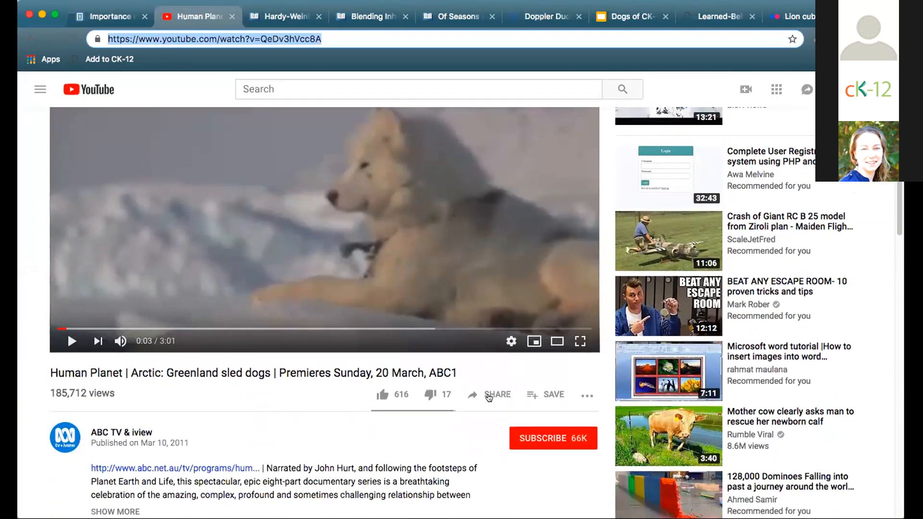
left_click(489, 395)
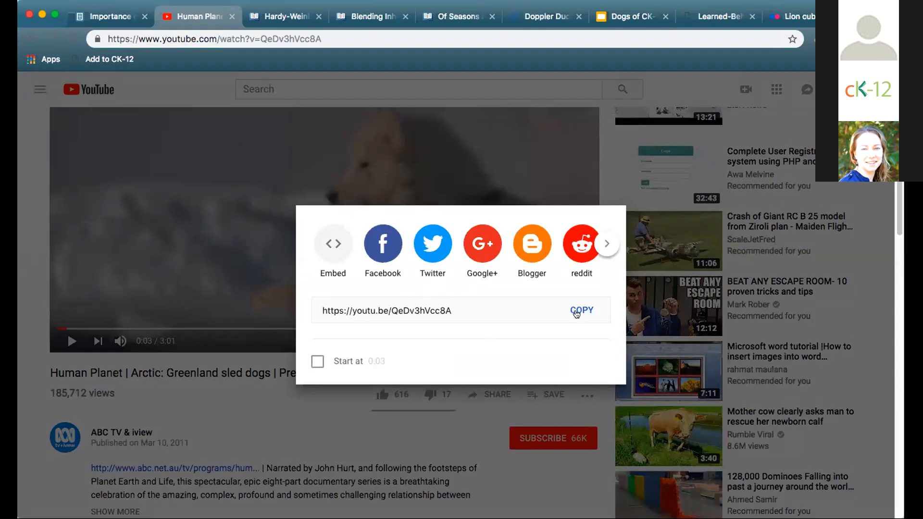
left_click(577, 311)
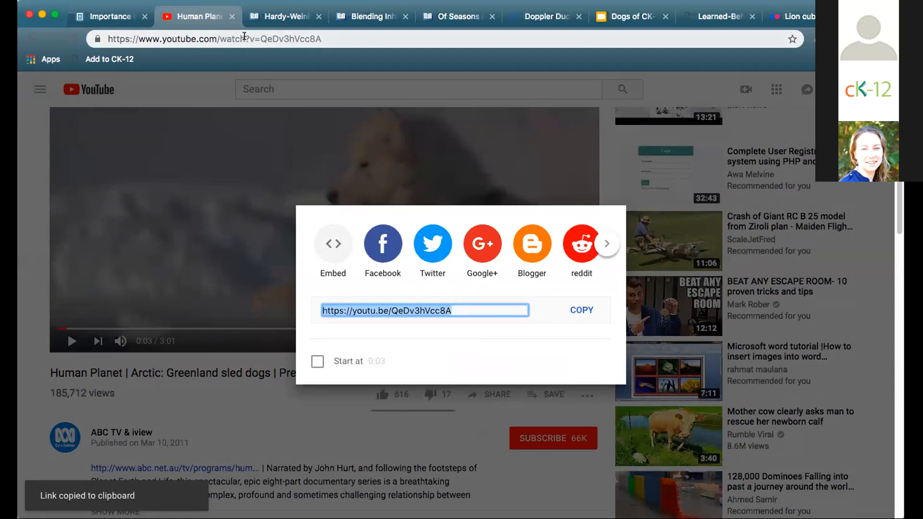
left_click(96, 13)
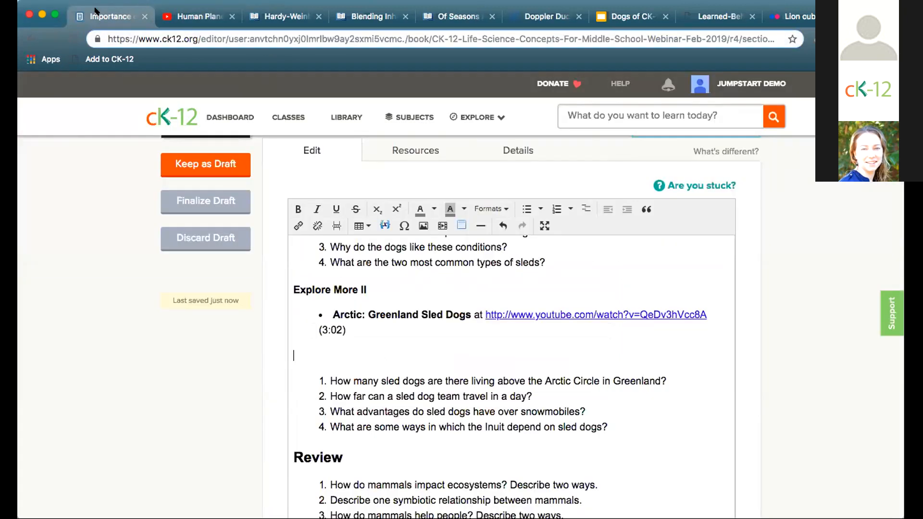
right_click(339, 281)
left_click(341, 287)
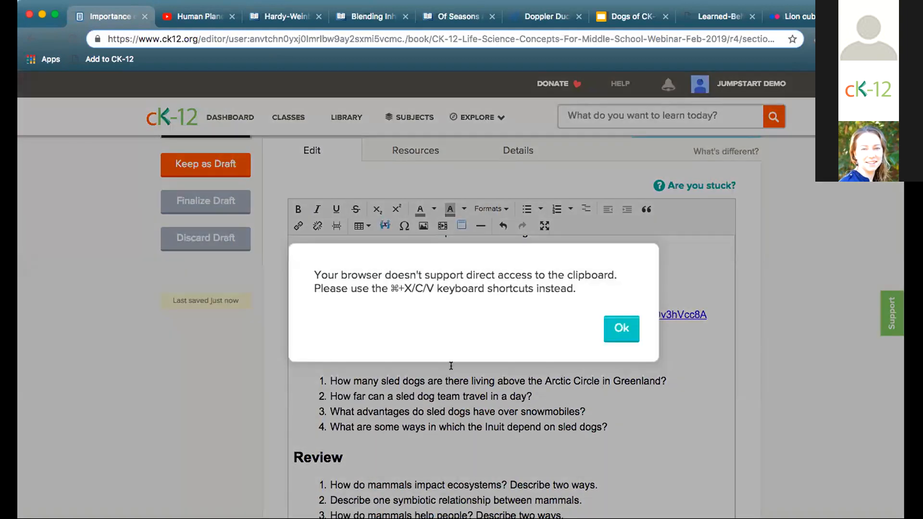
key("Return")
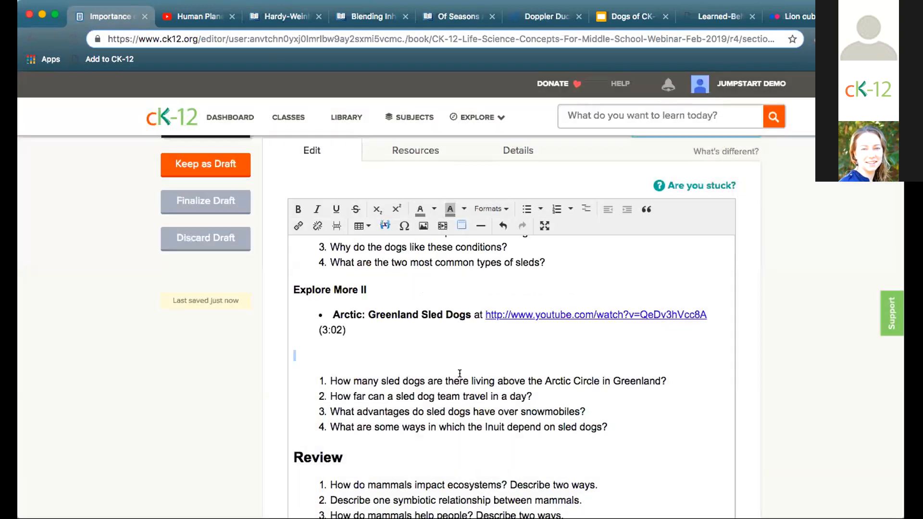
key("super+v")
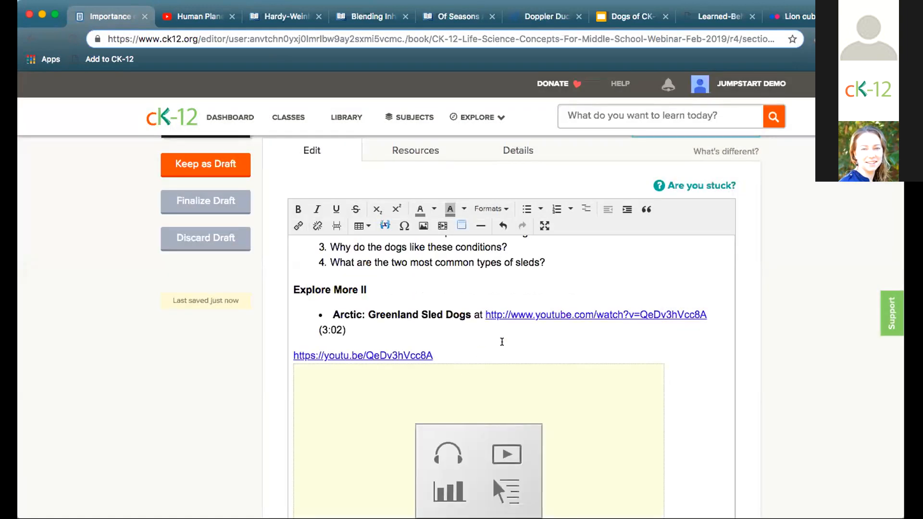
Step: Delete the pasted youtu.be link text above the new video embed, leaving the embed in place
left_click(372, 323)
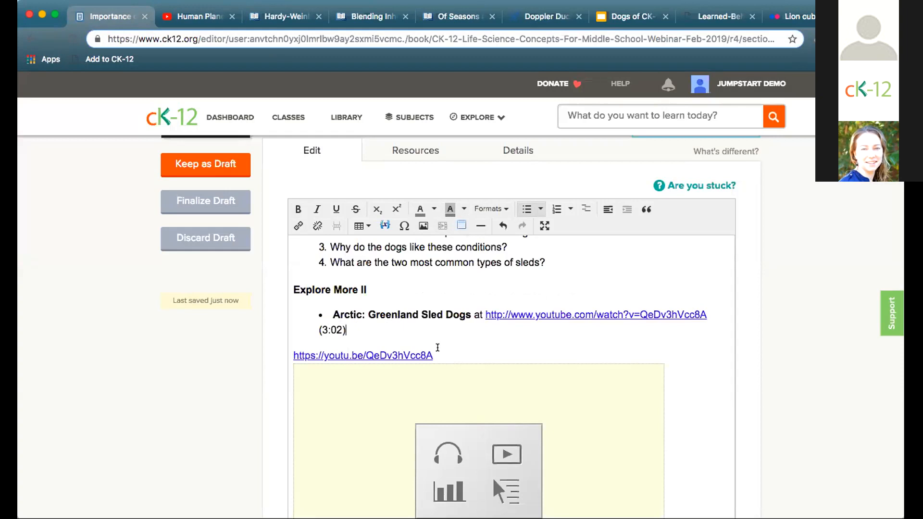
scroll(449, 356, "down", 2)
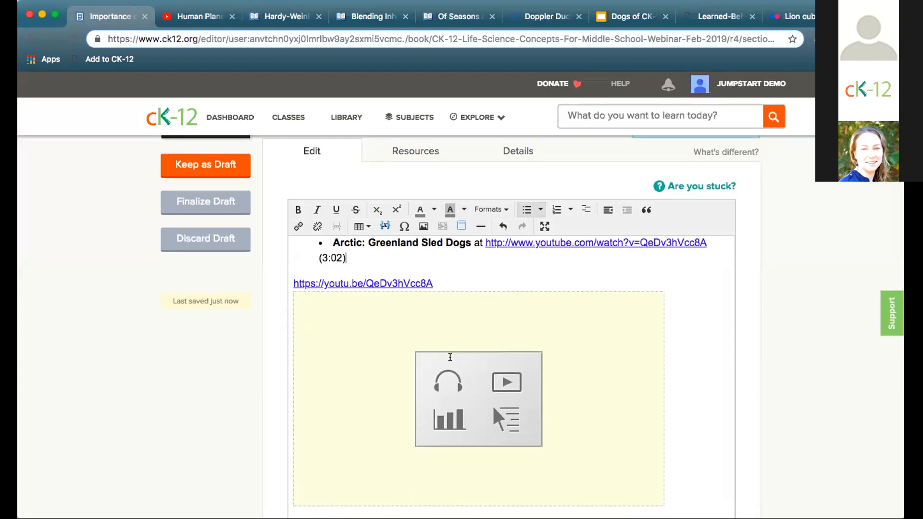
scroll(431, 365, "down", 2)
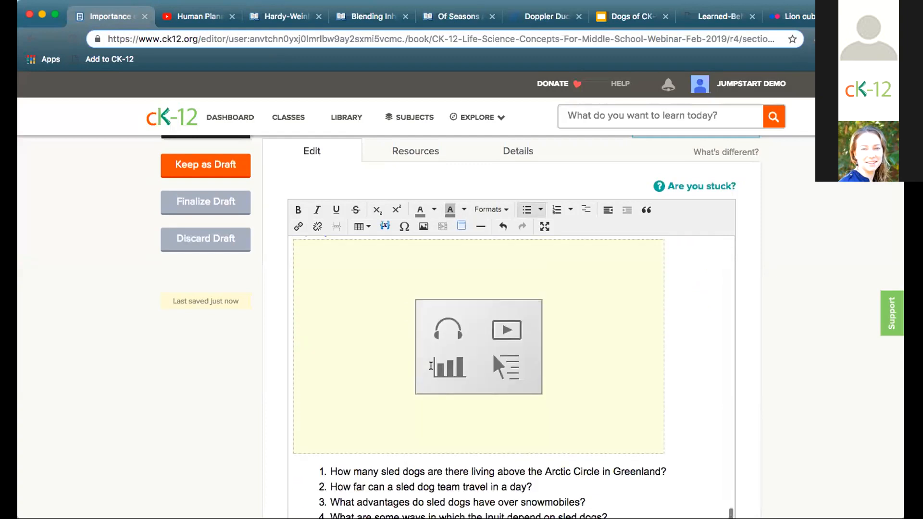
scroll(431, 366, "up", 3)
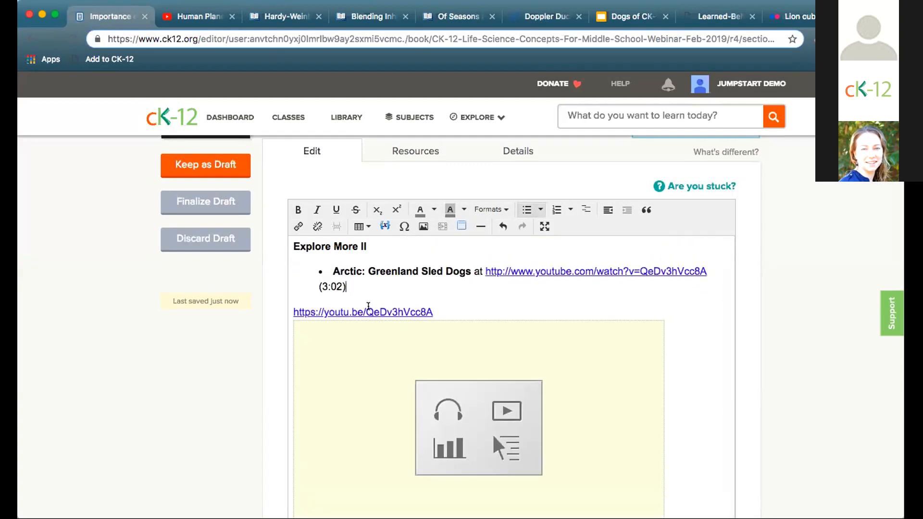
left_click_drag(433, 312, 288, 313)
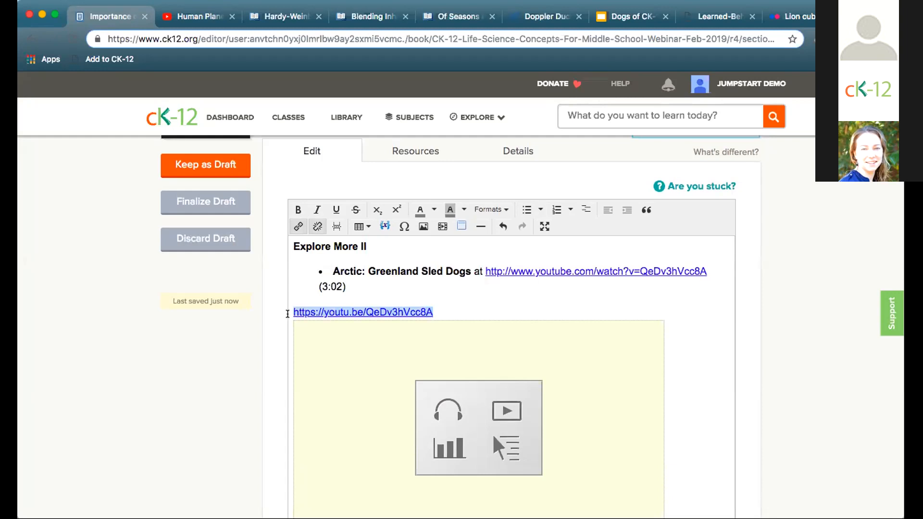
key("BackSpace")
key("BackSpace")
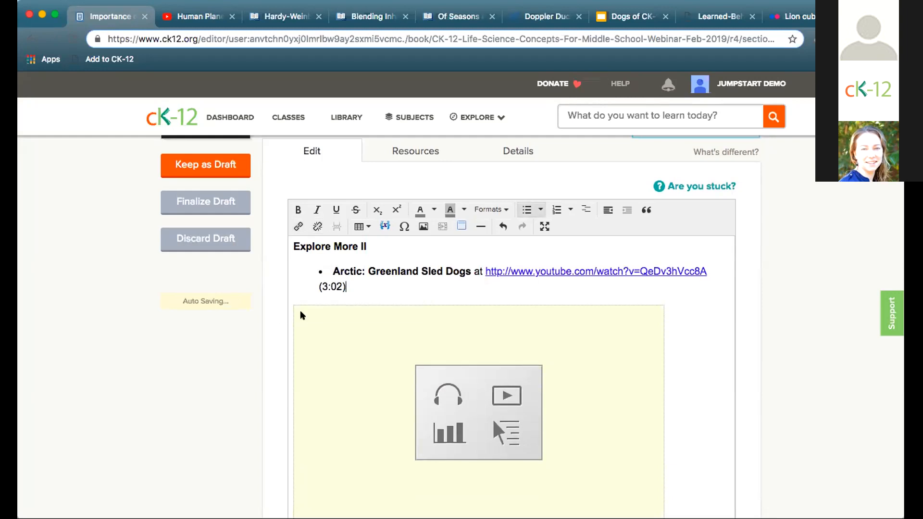
Step: Return to the Greenland sled dogs video on YouTube, display its embed code and select the whole iframe code
scroll(552, 381, "down", 3)
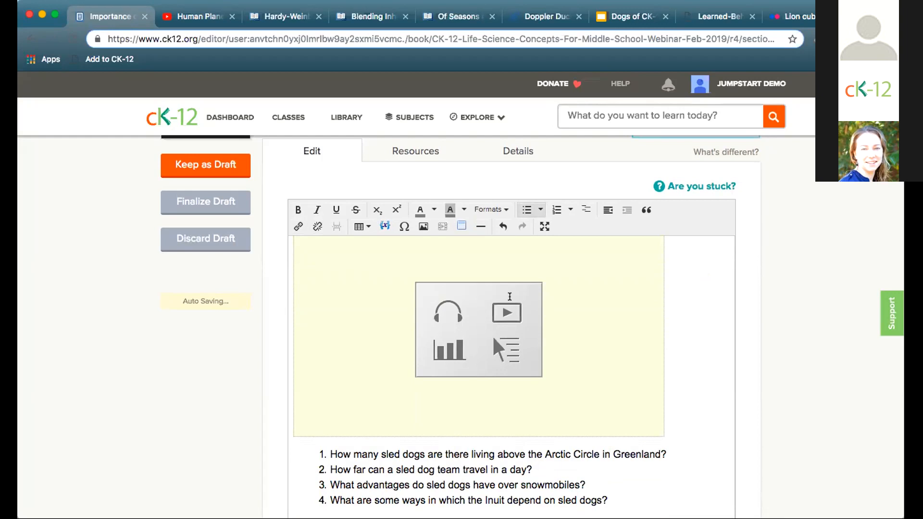
scroll(551, 321, "up", 2)
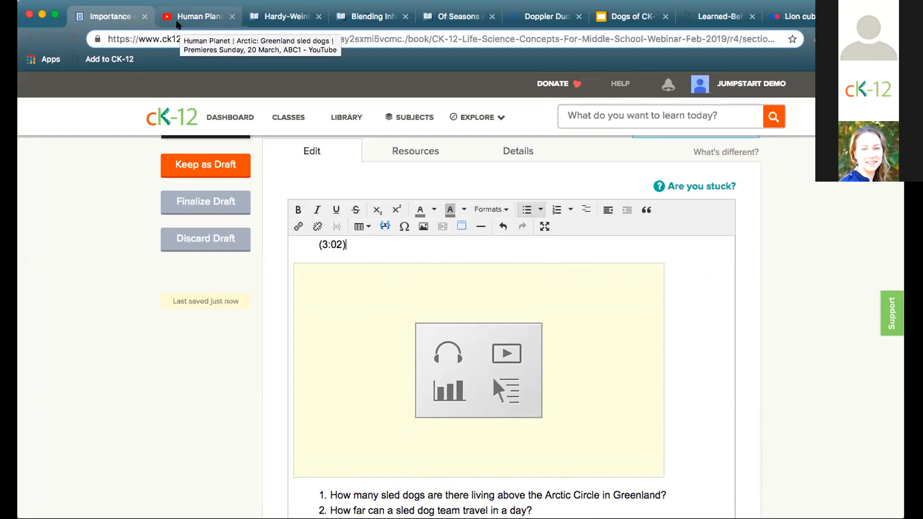
left_click(176, 24)
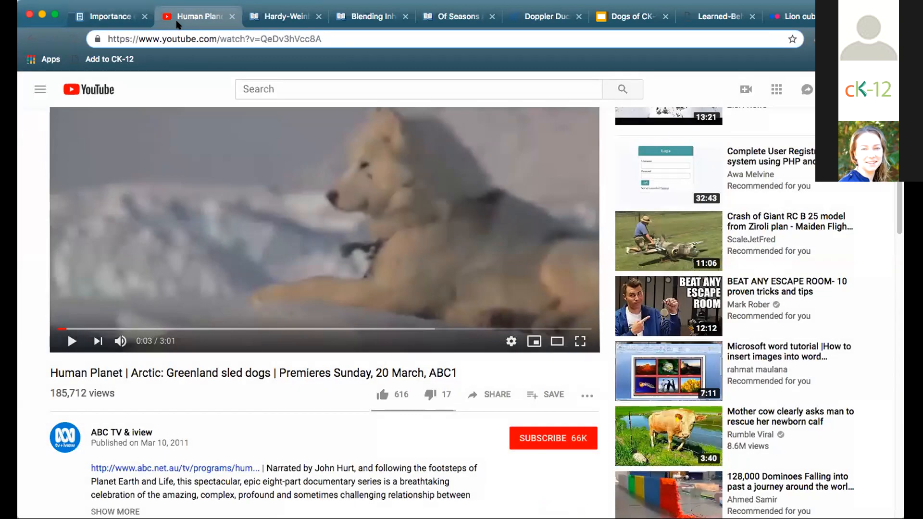
left_click(489, 395)
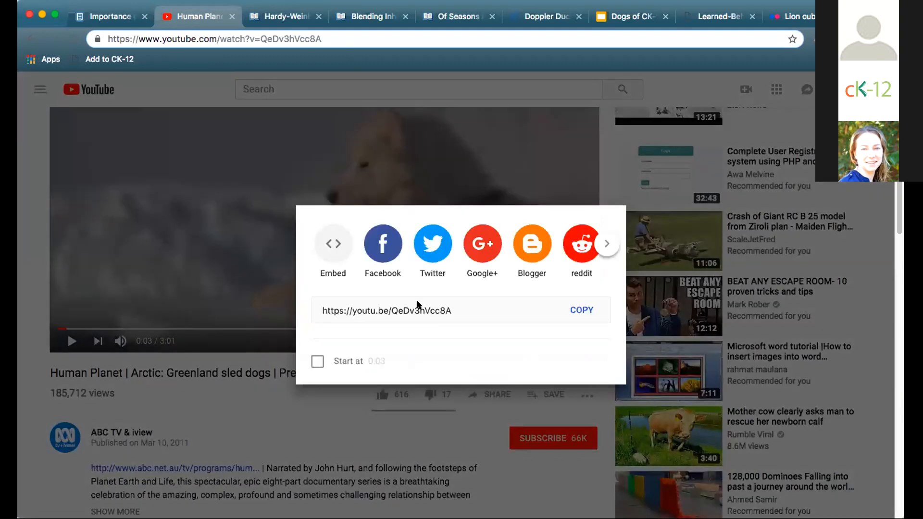
left_click(333, 243)
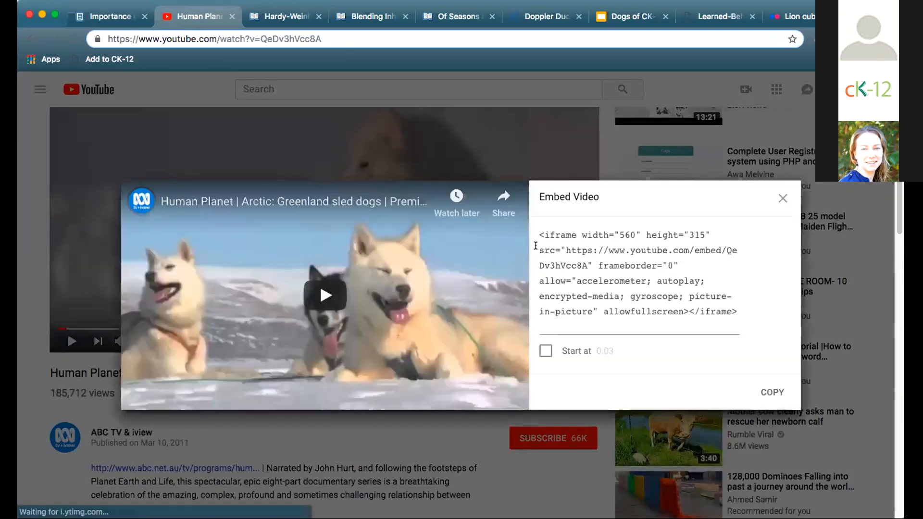
left_click_drag(536, 233, 743, 311)
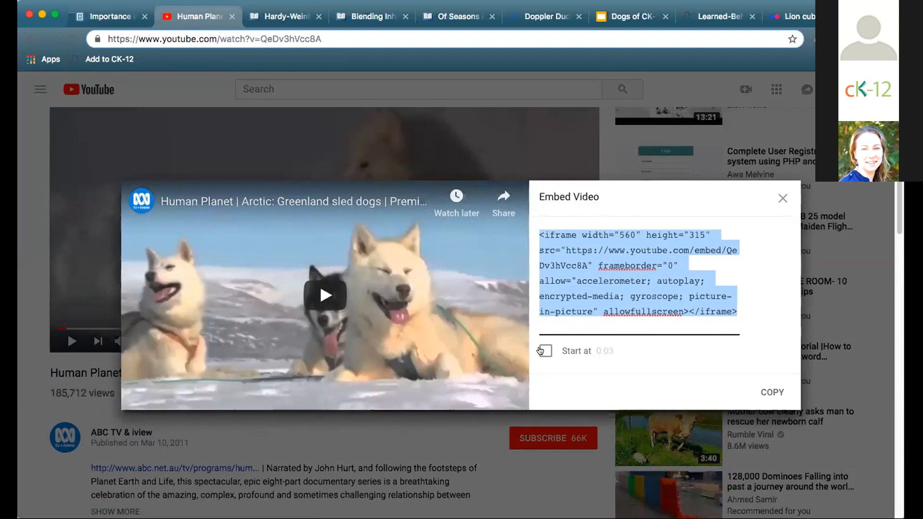
Step: Enable a custom start time for the embedded video and set it to 0:15
left_click(541, 350)
key("BackSpace")
key("BackSpace")
type("15")
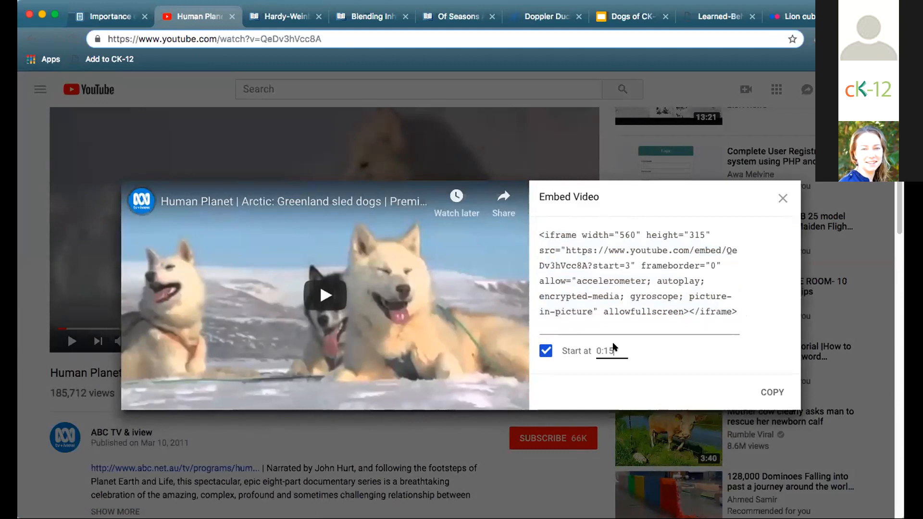
Step: Apply the 0:15 start time to the embed code and copy the entire updated iframe code
left_click(675, 337)
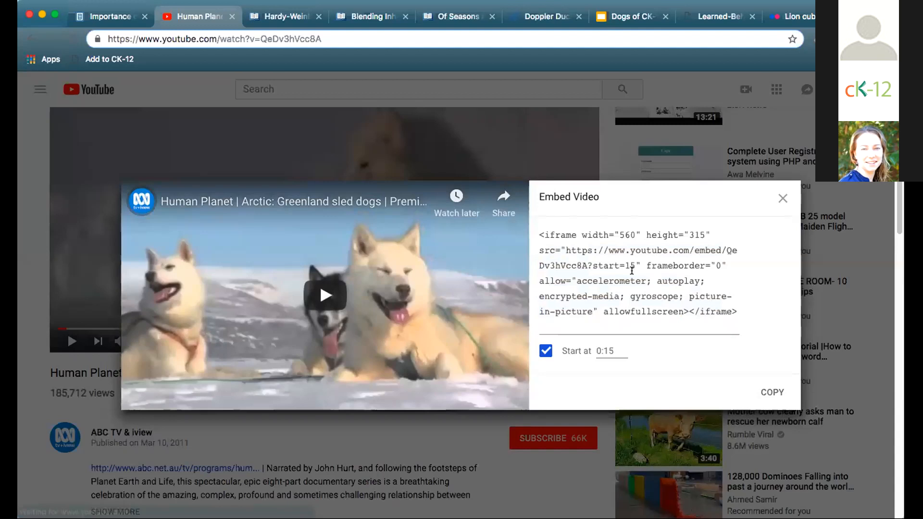
left_click(537, 235)
left_click_drag(674, 262, 767, 315)
key("super+c")
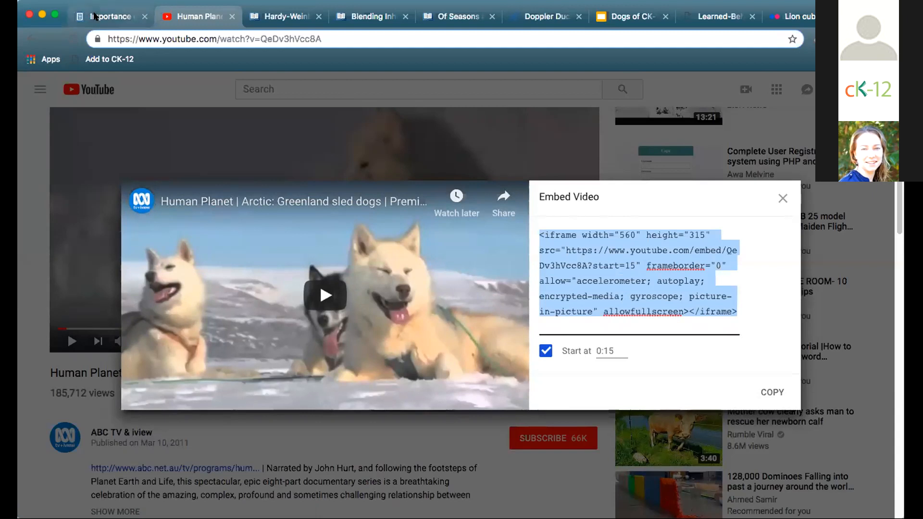
Step: Return to the Importance of Mammals editor and add an empty line without a bullet below the Greenland Sled Dogs entry
left_click(94, 16)
scroll(402, 289, "up", 2)
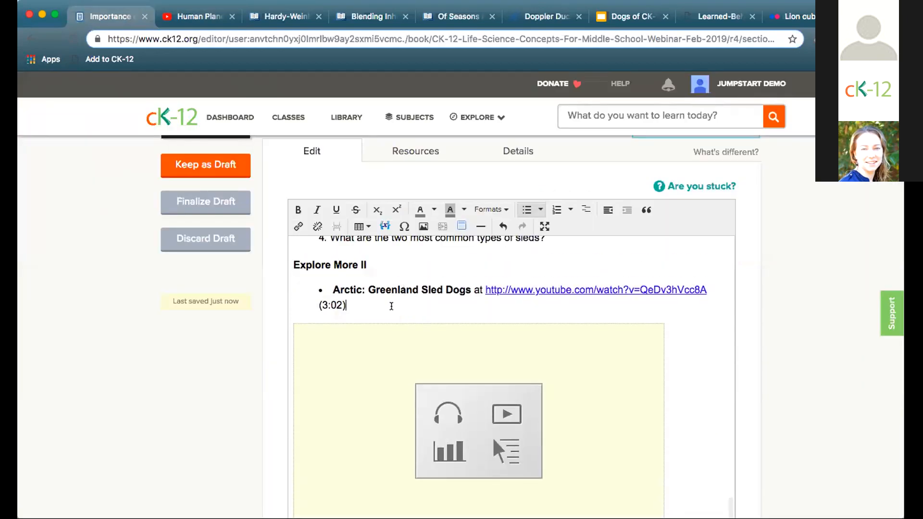
key("Return")
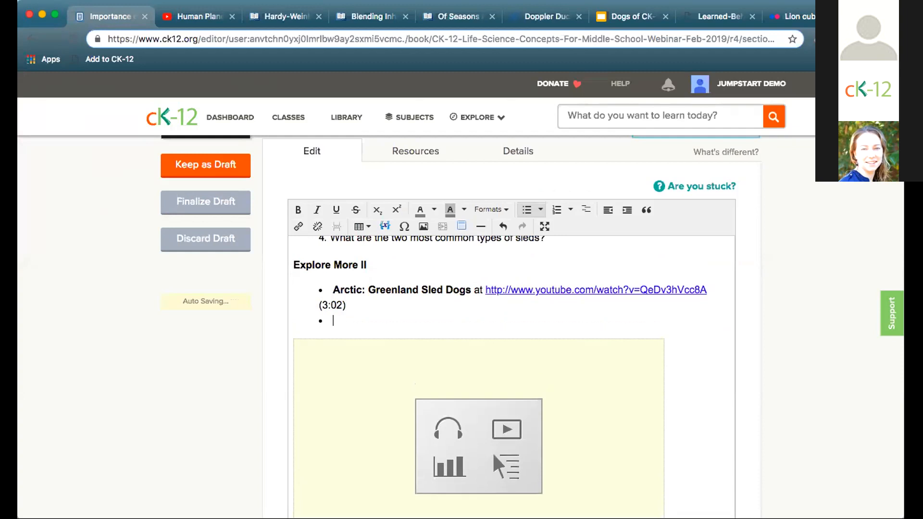
left_click(526, 210)
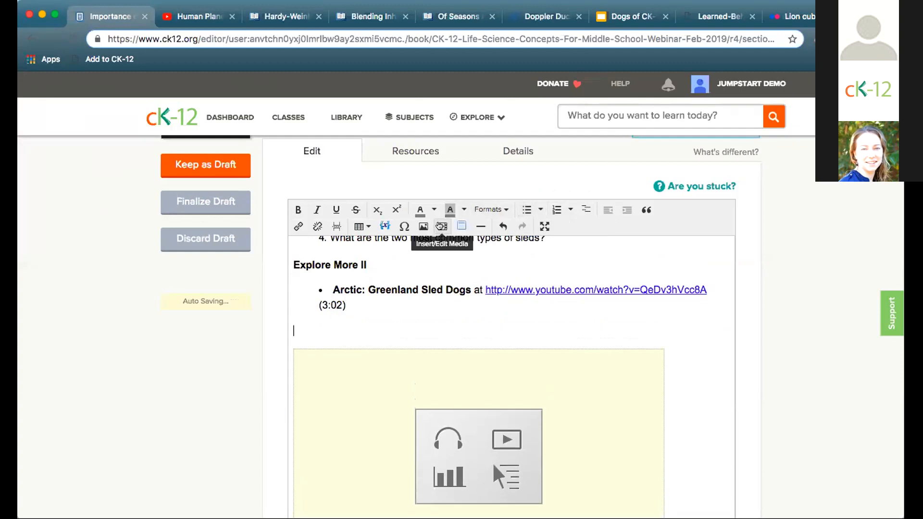
Step: Embed the copied iframe code as a media object on the empty line, previewing it before inserting
left_click(439, 226)
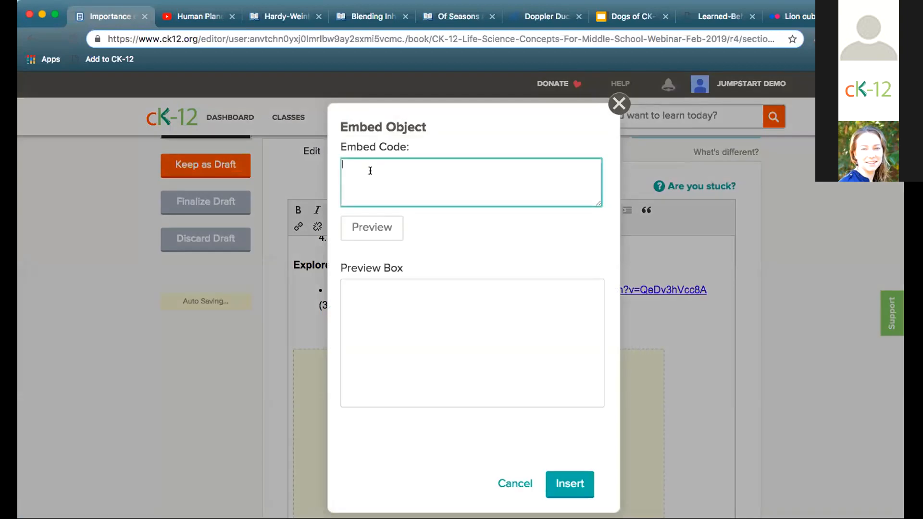
key("super+v")
left_click(377, 231)
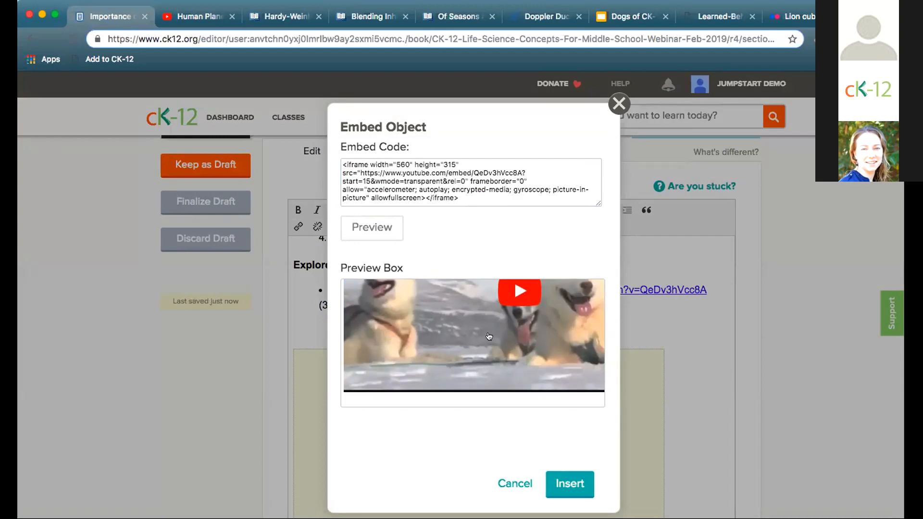
left_click(570, 483)
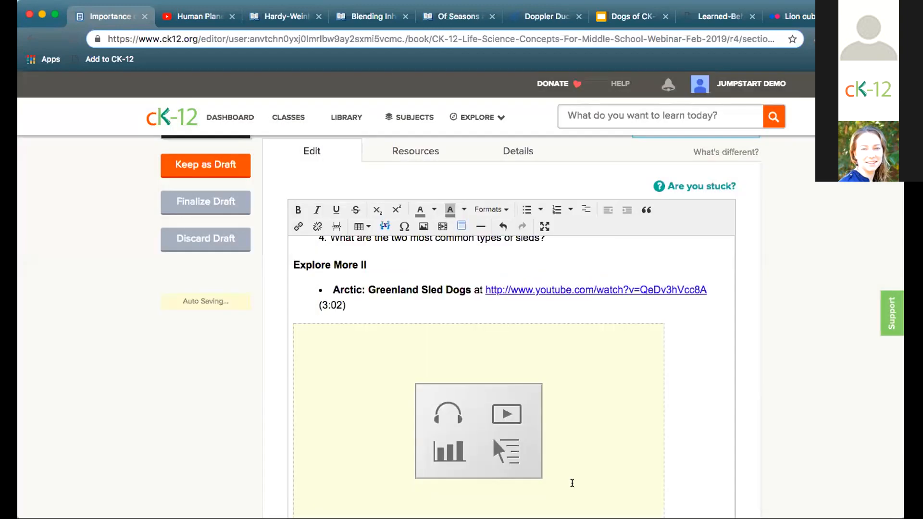
scroll(632, 415, "down", 3)
scroll(632, 414, "up", 3)
scroll(632, 415, "up", 1)
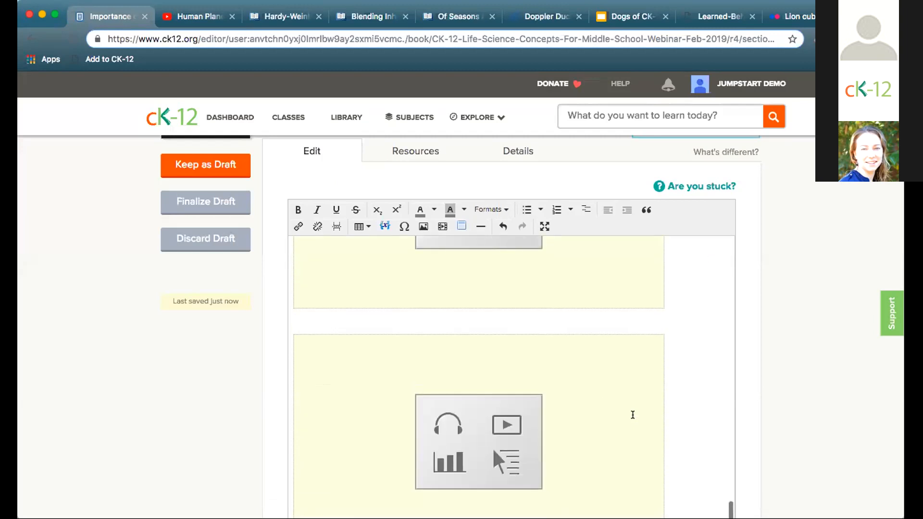
scroll(632, 415, "down", 3)
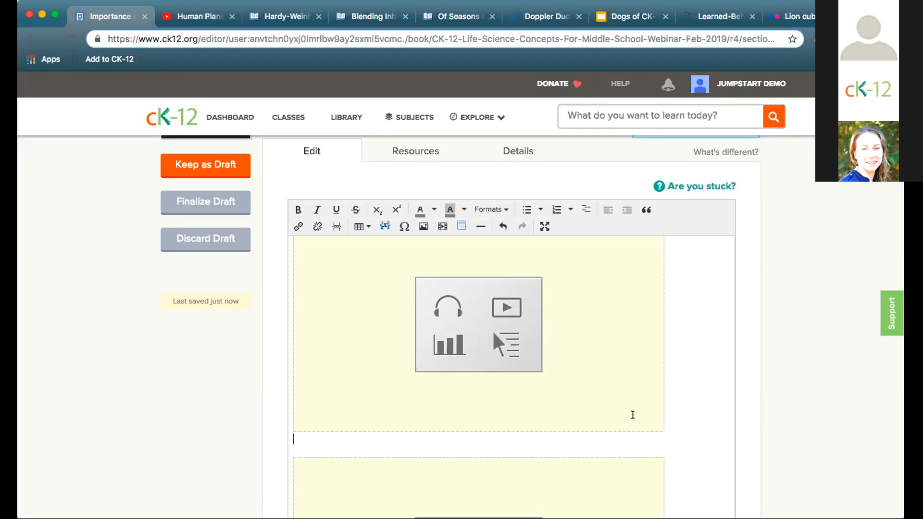
scroll(633, 414, "up", 2)
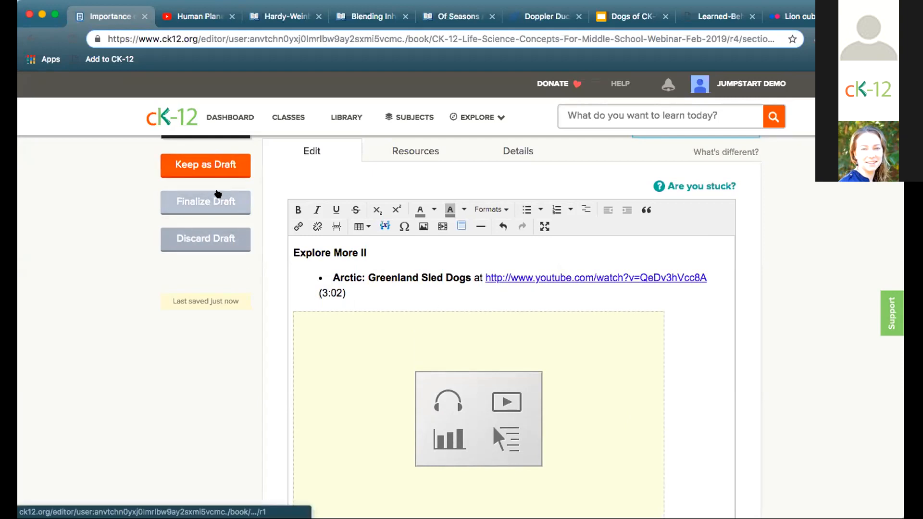
Step: Finalize the draft of the section and check the embedded sled dogs videos under Explore More II
left_click(217, 204)
left_click(511, 357)
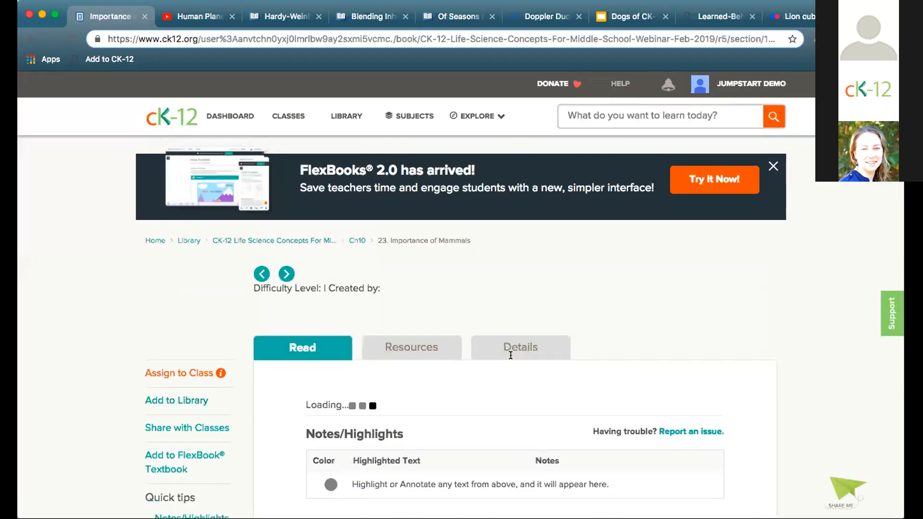
scroll(769, 422, "down", 5)
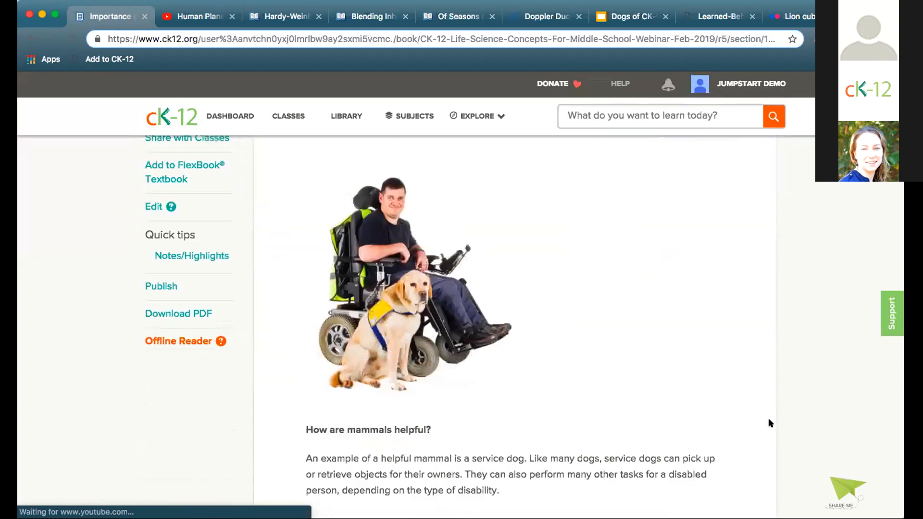
scroll(768, 419, "down", 20)
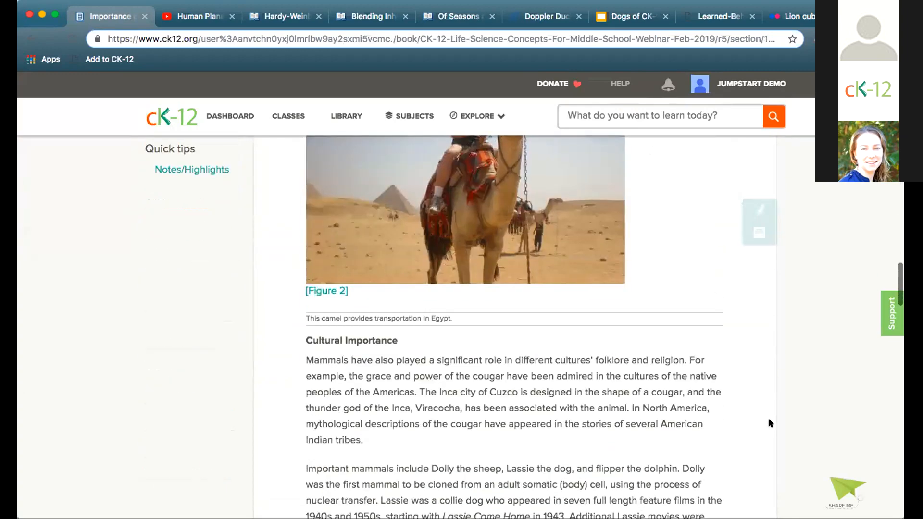
scroll(769, 420, "down", 5)
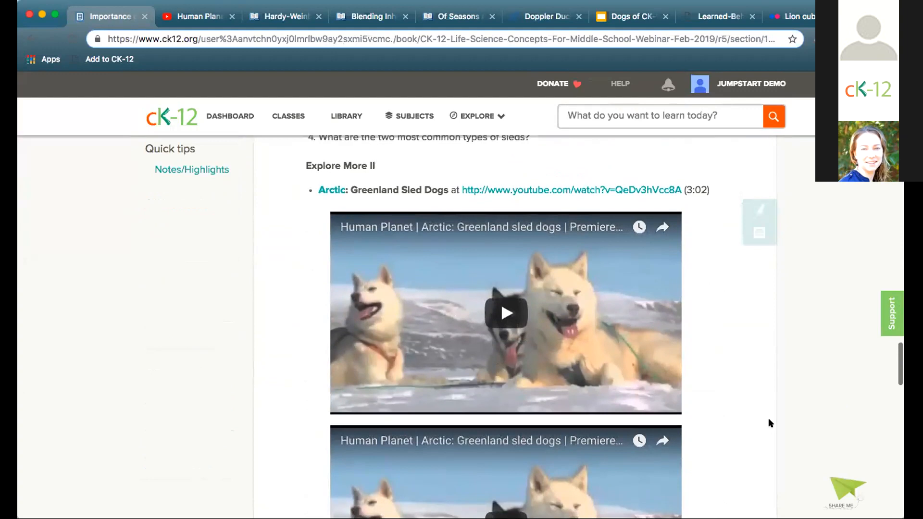
scroll(768, 419, "down", 2)
scroll(769, 422, "up", 3)
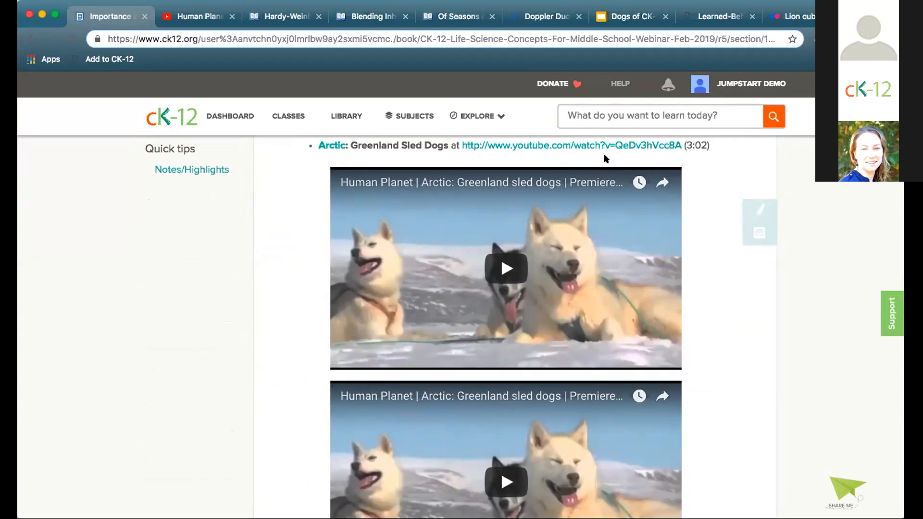
Step: Reopen the finalized 10.23 Importance of Mammals section for editing
scroll(595, 222, "up", 15)
scroll(595, 221, "up", 15)
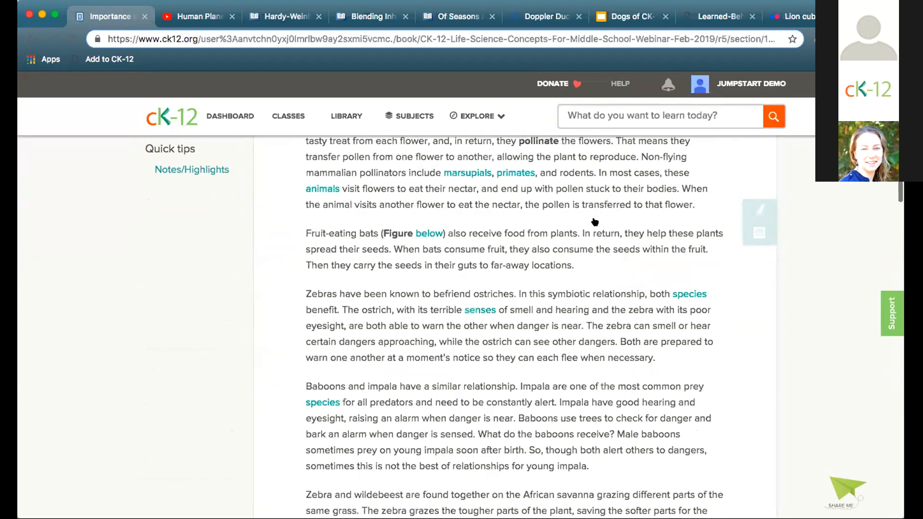
scroll(324, 391, "down", 2)
left_click(152, 430)
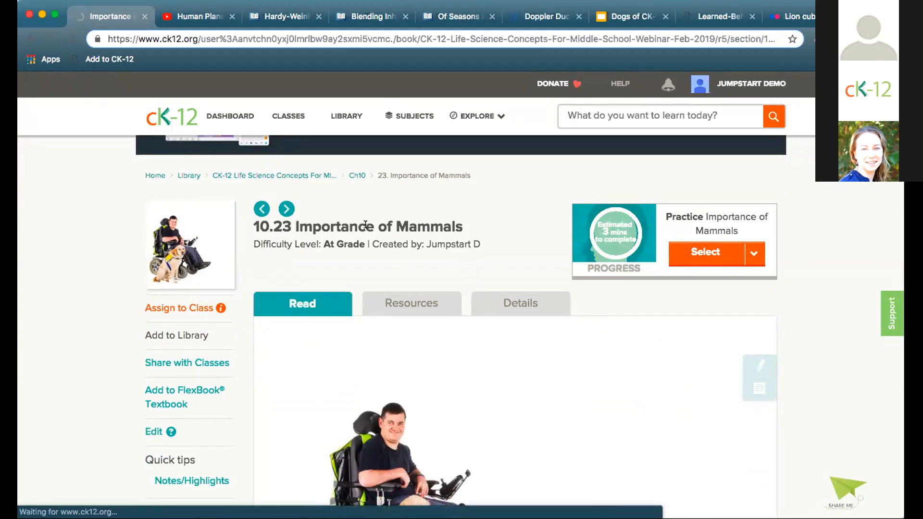
Step: Load the CK-12 home page in the browser tab that holds the YouTube video
left_click(194, 19)
left_click(187, 37)
type("ck")
key("Return")
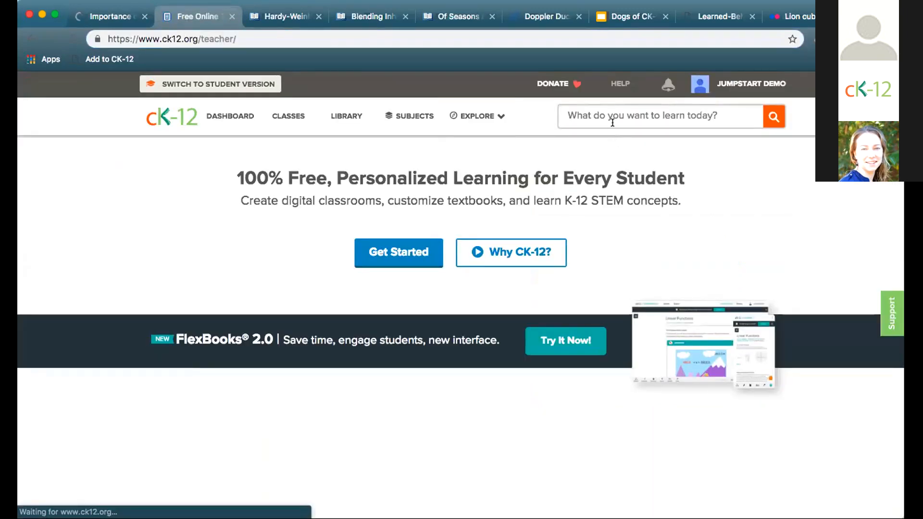
Step: Search CK-12 for "importance of mammals" and open the Life Science concept
left_click(604, 116)
type("importance of mam")
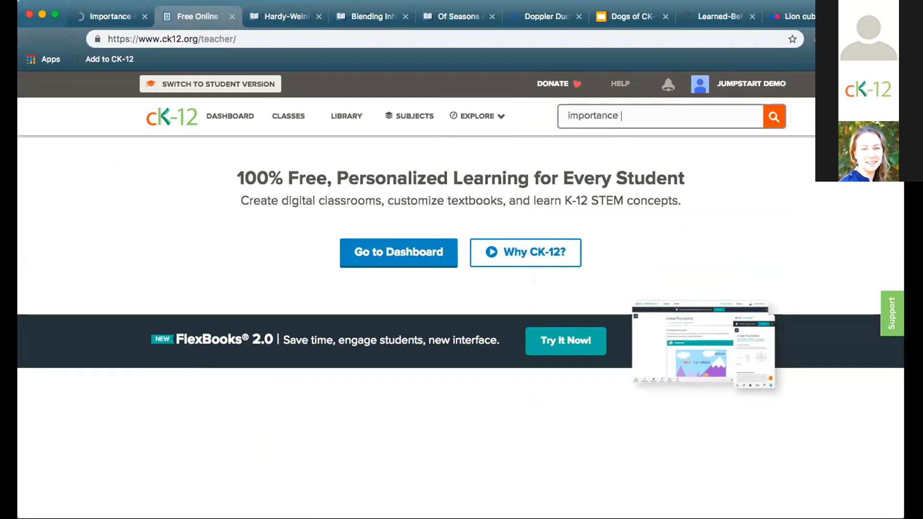
type("a")
key("BackSpace")
type("mals")
key("Return")
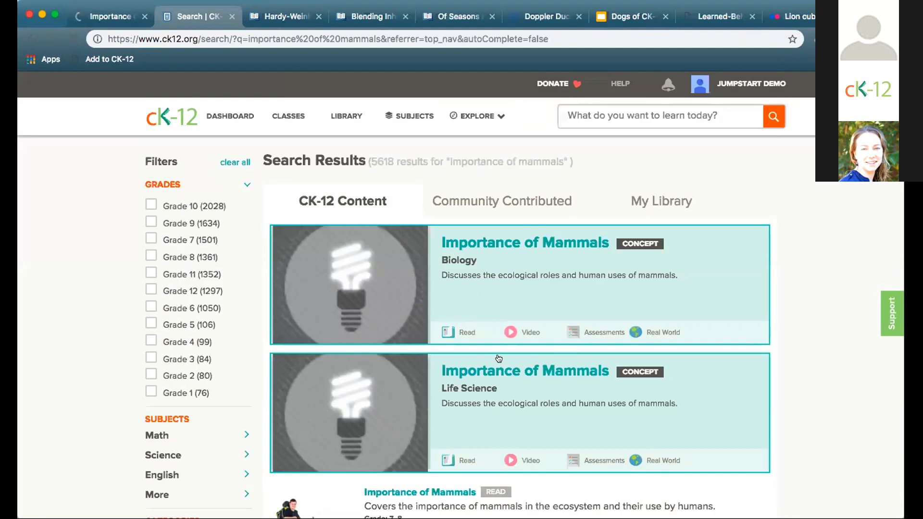
left_click(505, 370)
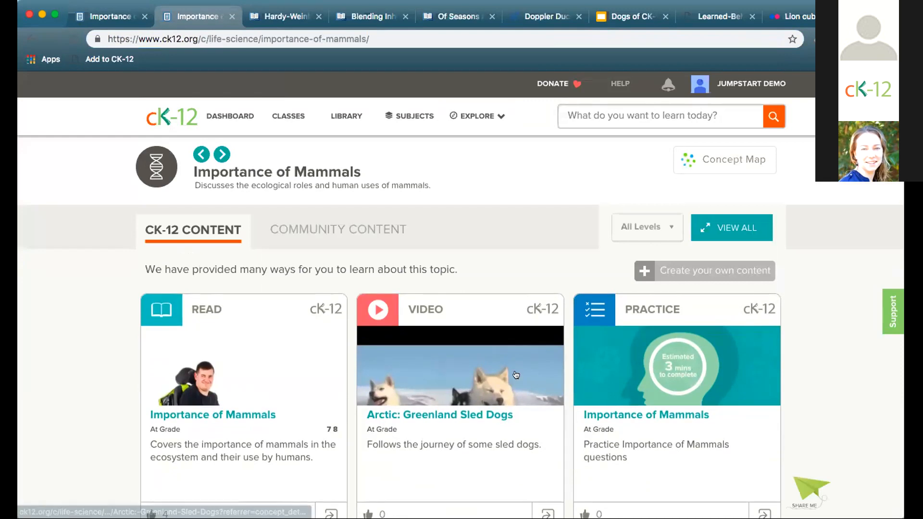
Step: Look through the concept's resources and open the Importance of Mammals practice
scroll(509, 371, "down", 3)
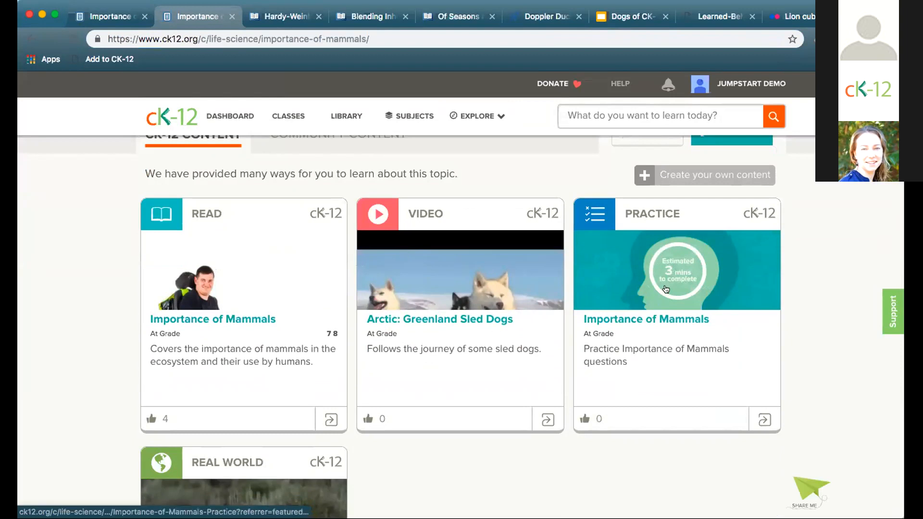
scroll(225, 418, "down", 5)
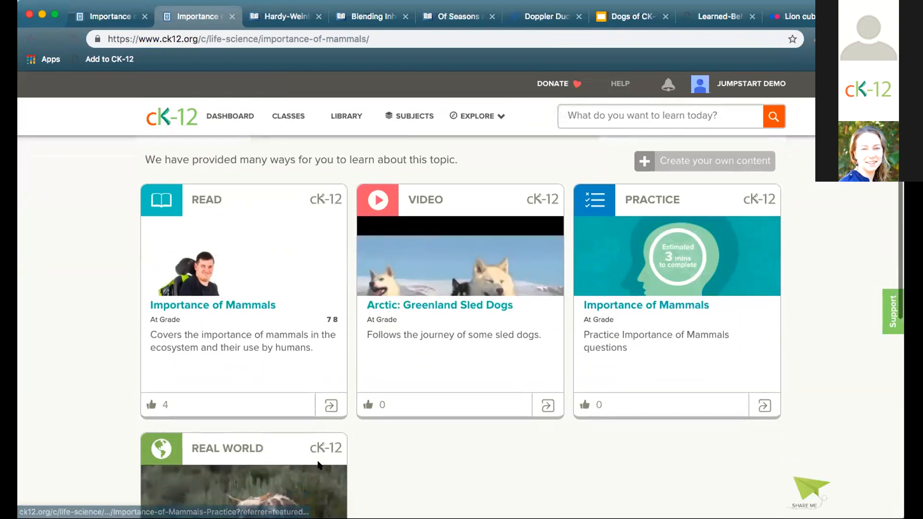
scroll(641, 246, "up", 3)
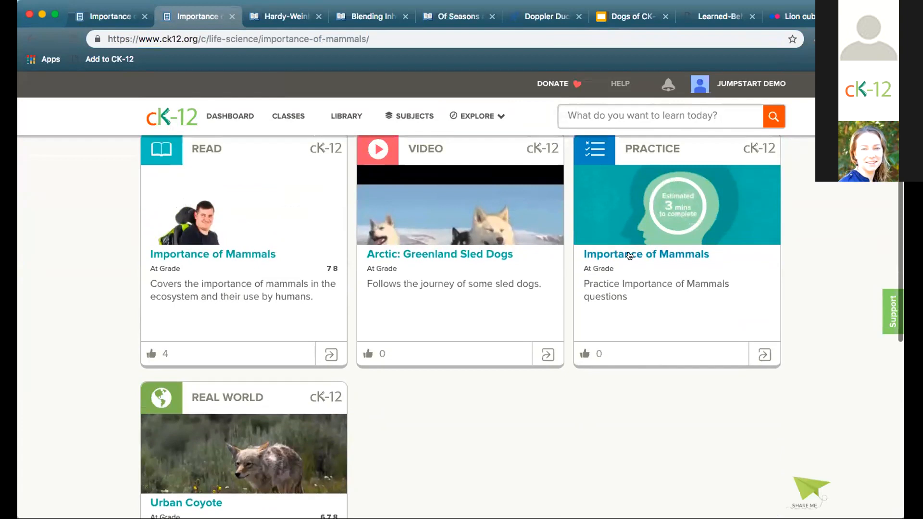
left_click(627, 254)
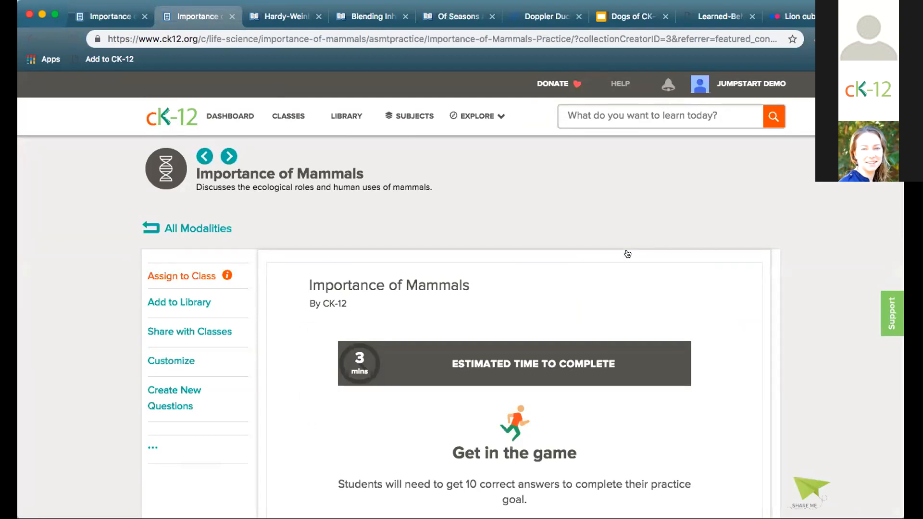
Step: Display the embed code of the Importance of Mammals practice and copy the whole iframe code
scroll(512, 252, "down", 3)
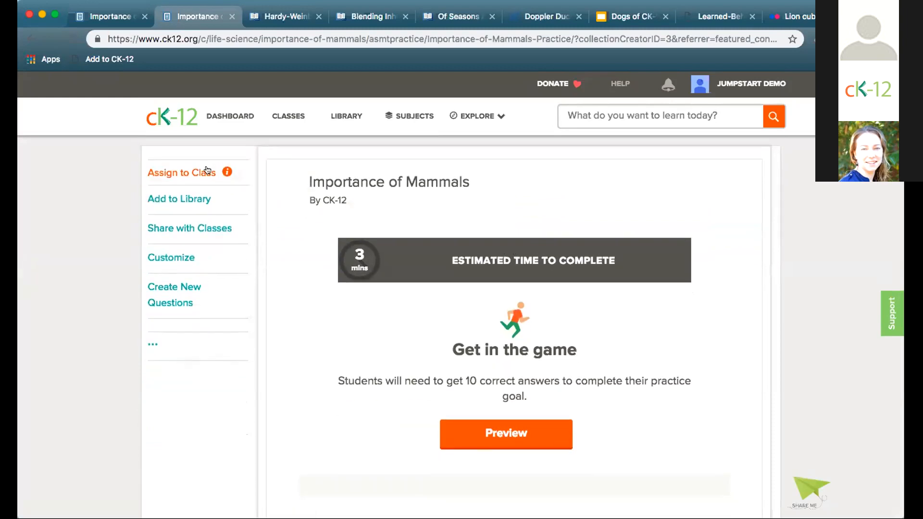
left_click(149, 346)
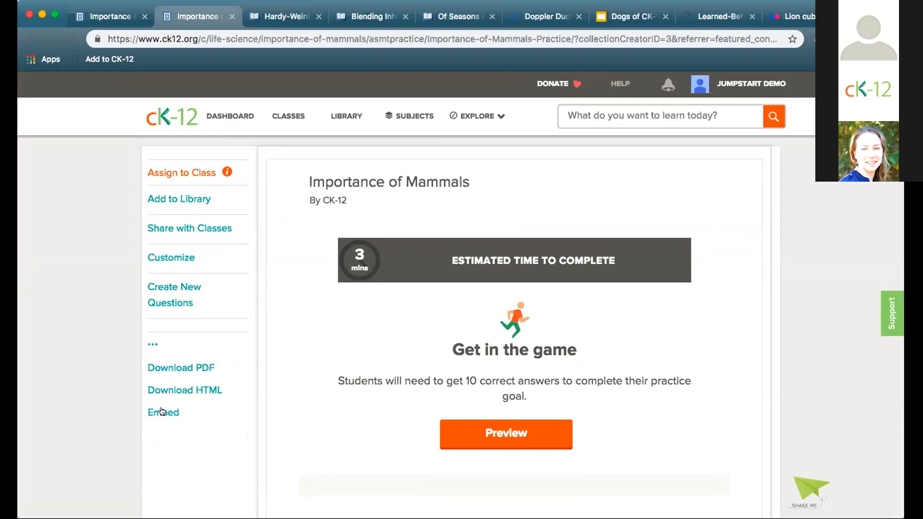
left_click(162, 412)
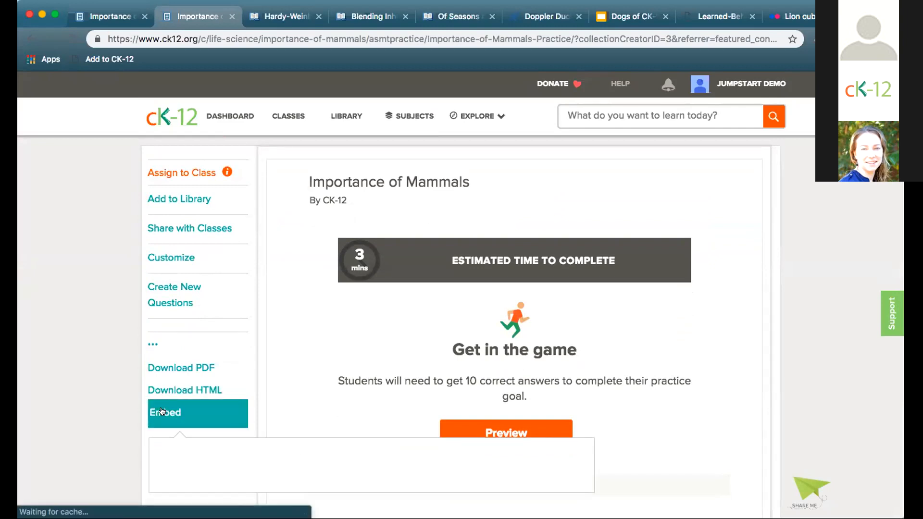
scroll(259, 396, "down", 2)
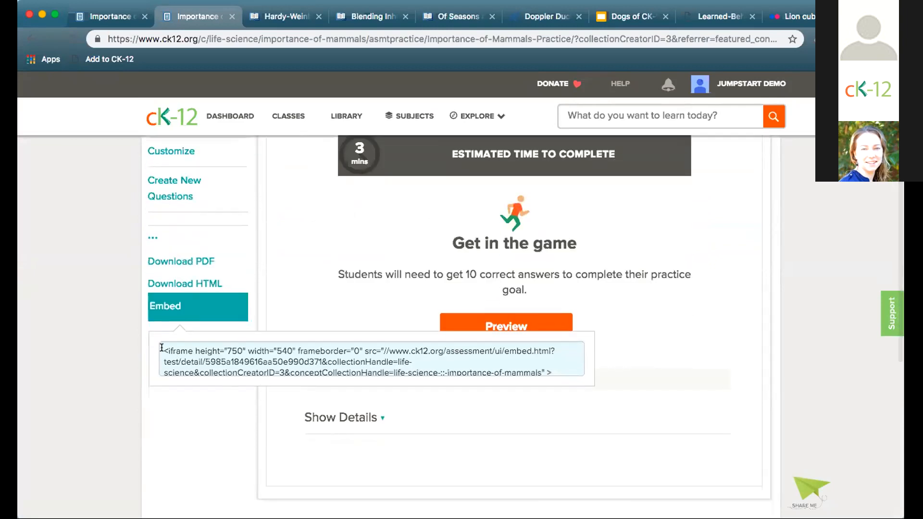
left_click(348, 375)
key("super+c")
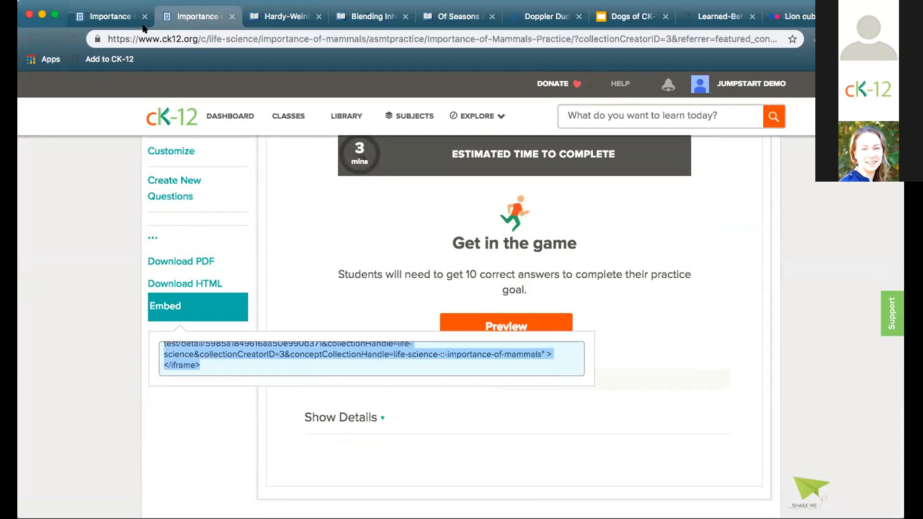
Step: Return to the FlexBook editor and add the line "Try this digital practice:" below the Review questions, followed by an empty line
left_click(114, 16)
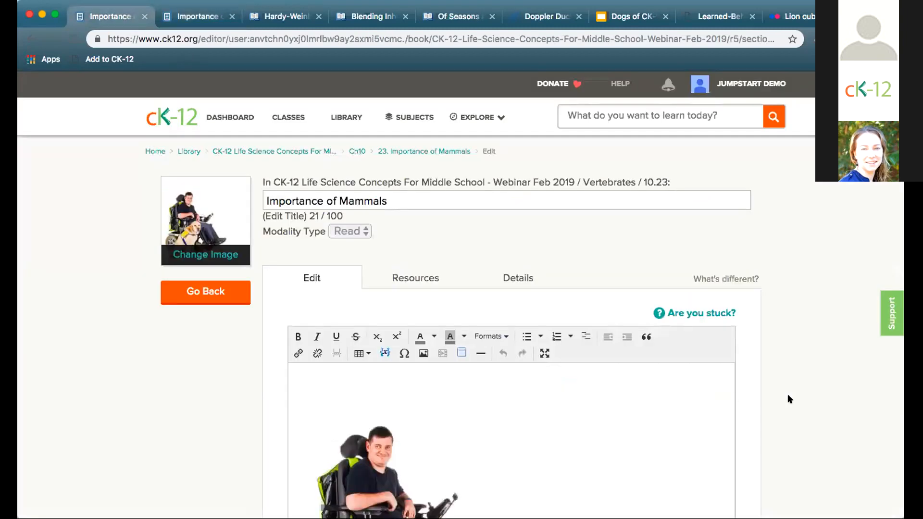
scroll(787, 395, "down", 10)
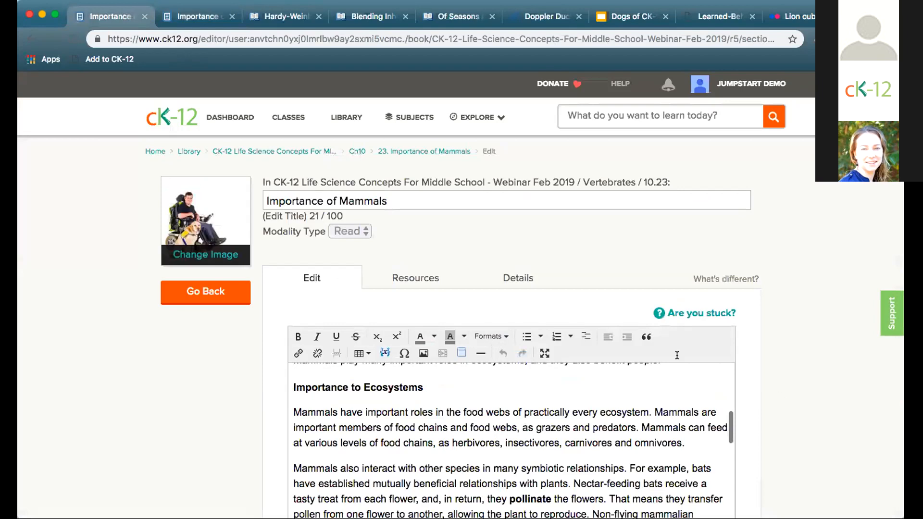
scroll(676, 354, "down", 5)
scroll(677, 355, "down", 15)
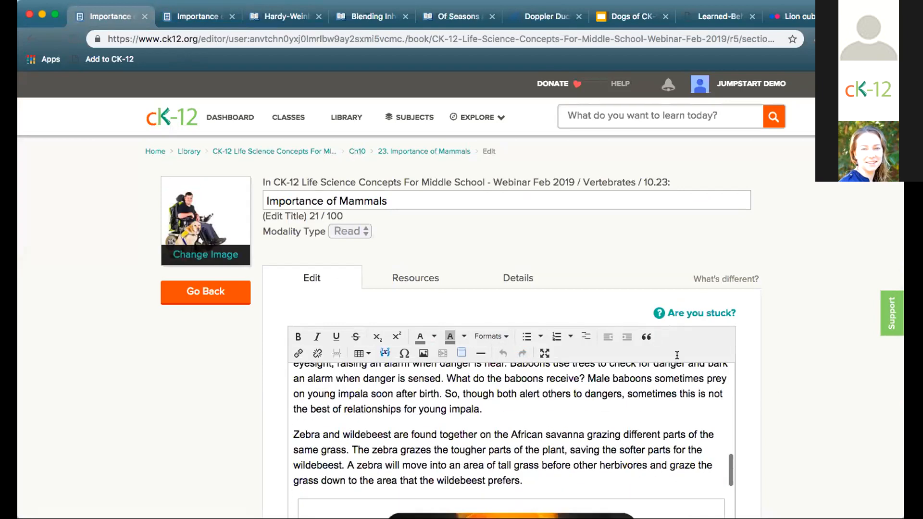
scroll(534, 364, "up", 15)
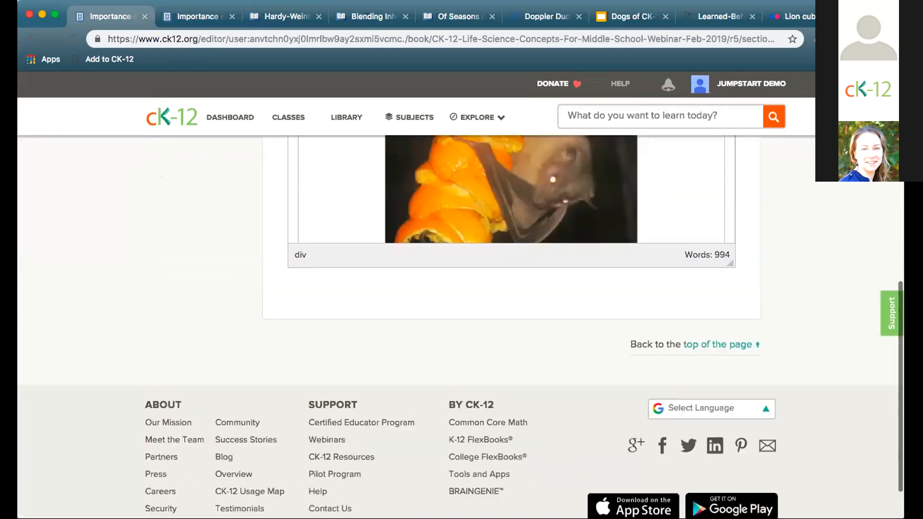
scroll(534, 364, "down", 10)
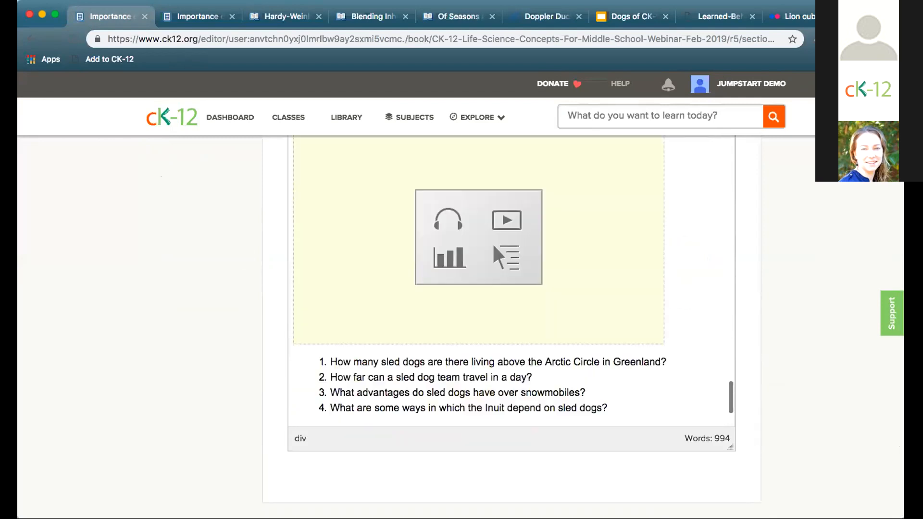
type("Try this digital practice:")
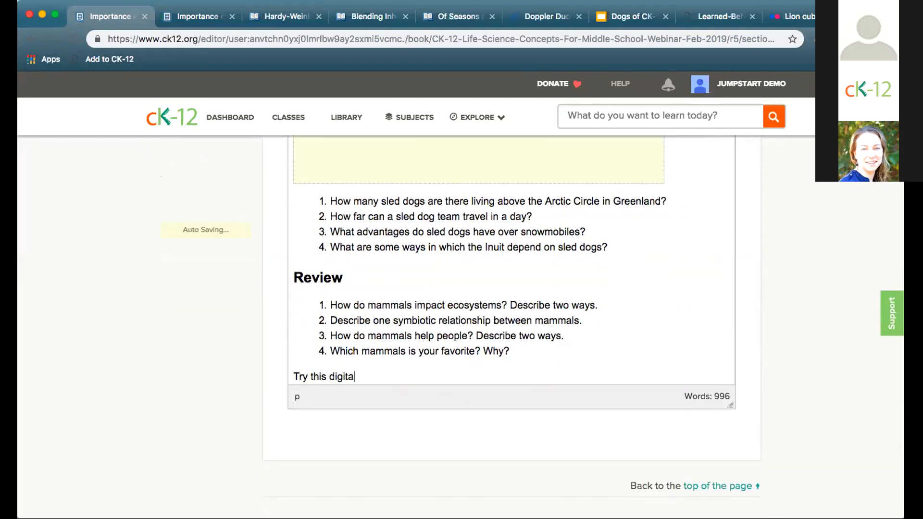
key("Return")
Step: Embed the copied Importance of Mammals practice code below the "Try this digital practice:" line and check the inserted placeholder
scroll(834, 298, "up", 4)
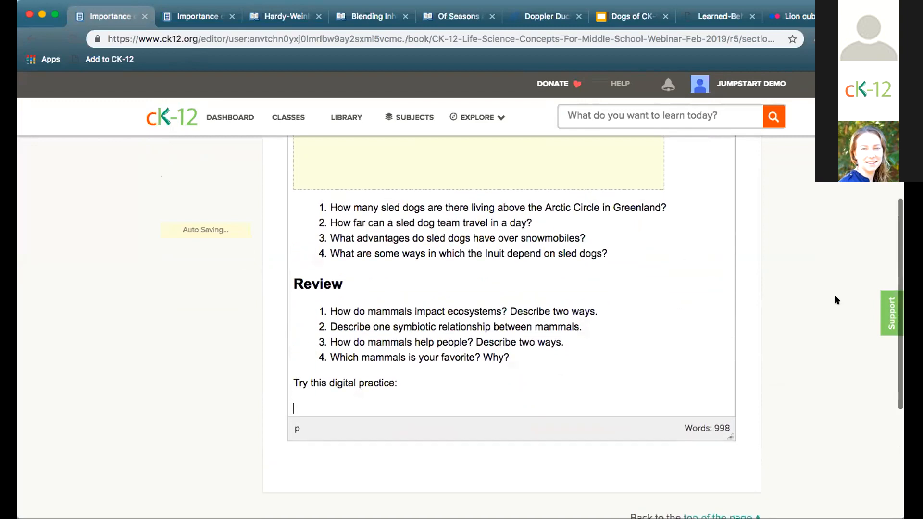
left_click(438, 155)
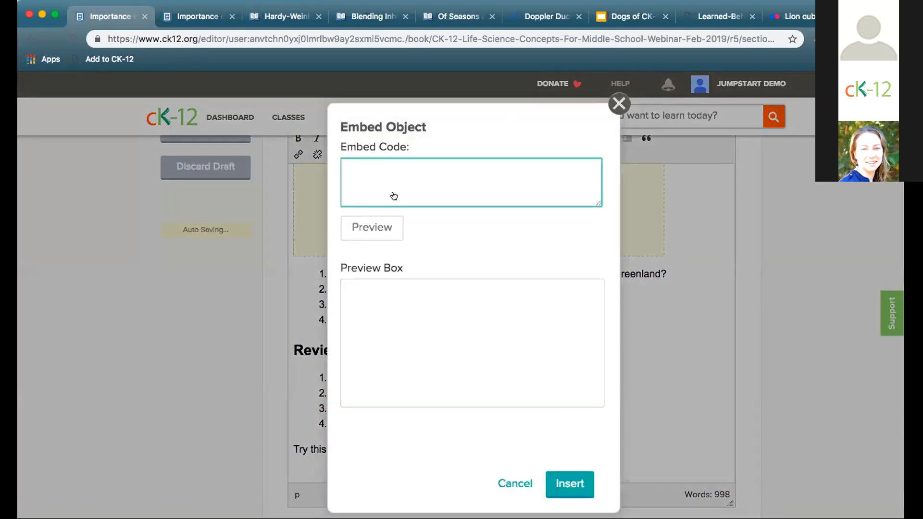
key("super+v")
left_click(374, 230)
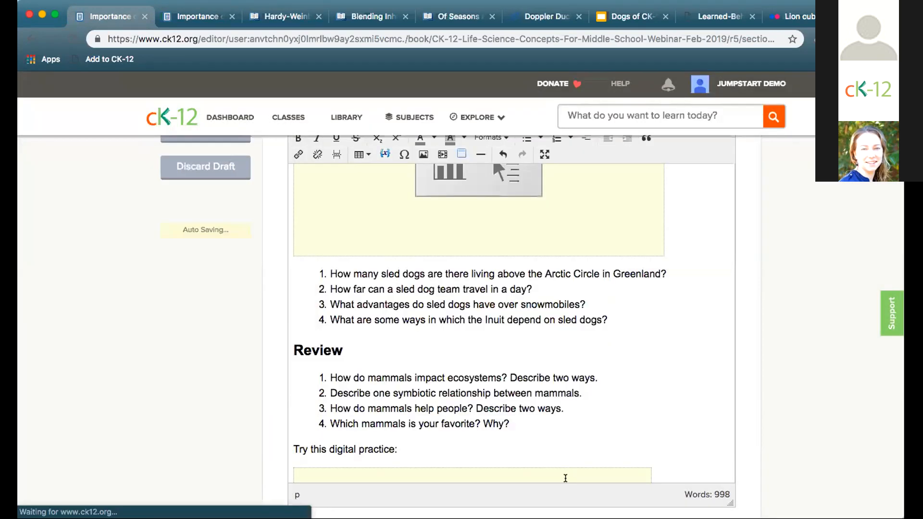
left_click(567, 482)
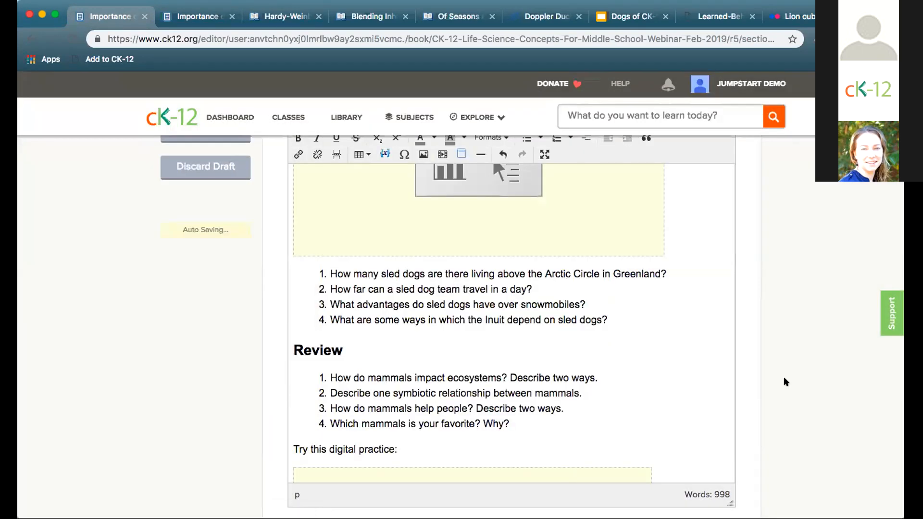
scroll(603, 334, "down", 3)
scroll(604, 334, "down", 5)
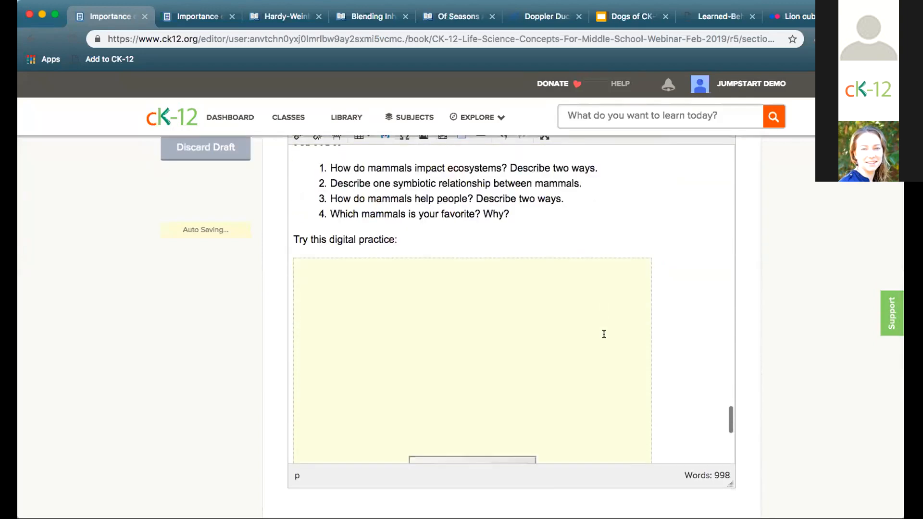
scroll(603, 334, "down", 2)
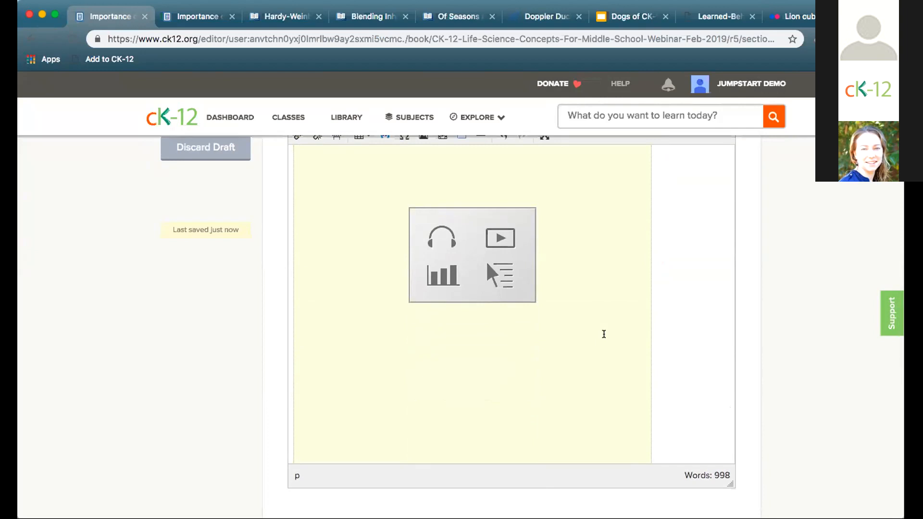
Step: Insert empty lines below the "Importance to Ecosystems" heading, above its first paragraph
scroll(771, 223, "up", 2)
scroll(773, 225, "up", 2)
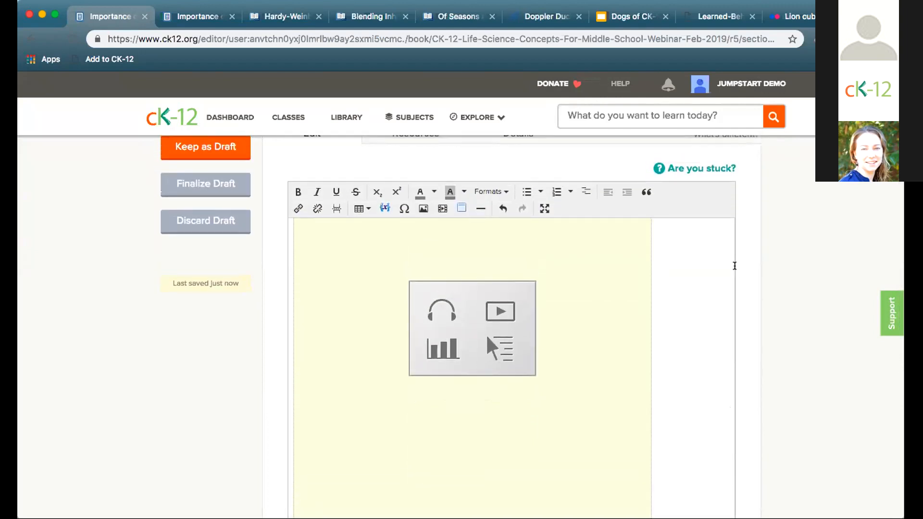
scroll(705, 295, "up", 4)
scroll(706, 294, "up", 10)
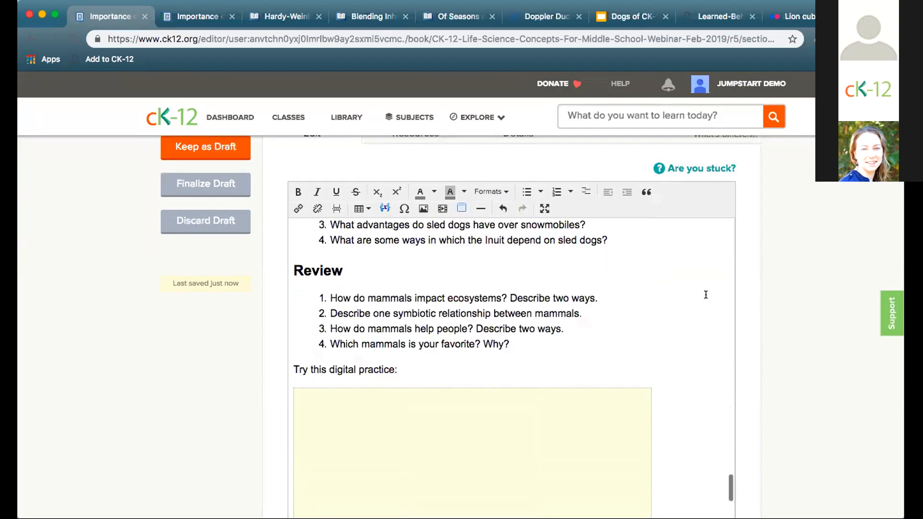
scroll(706, 295, "up", 8)
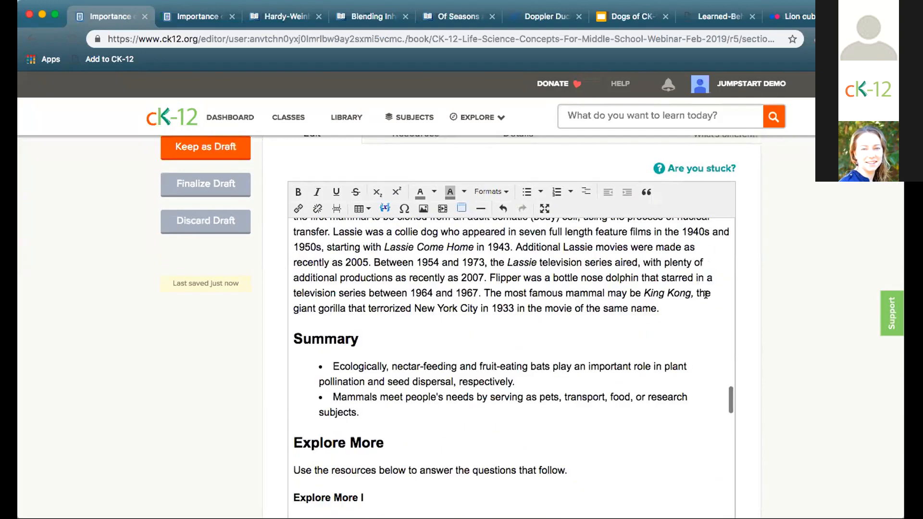
scroll(706, 294, "up", 10)
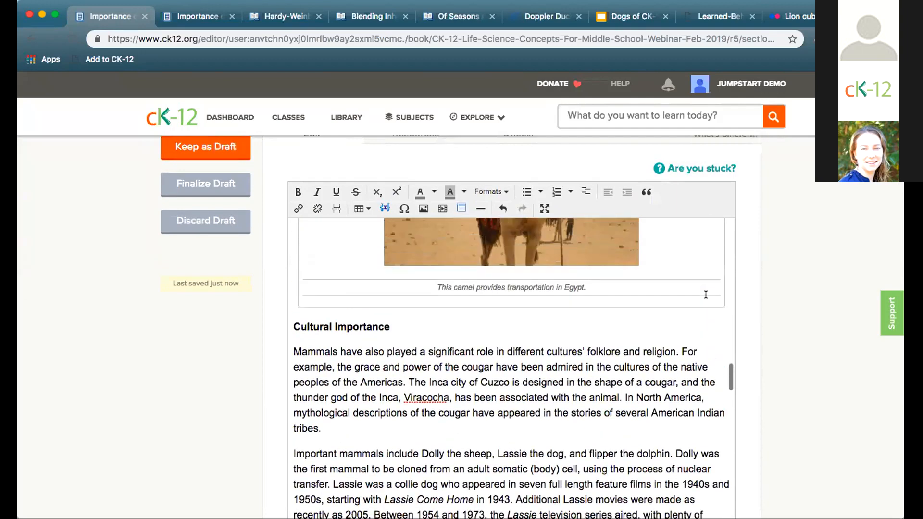
scroll(706, 295, "up", 10)
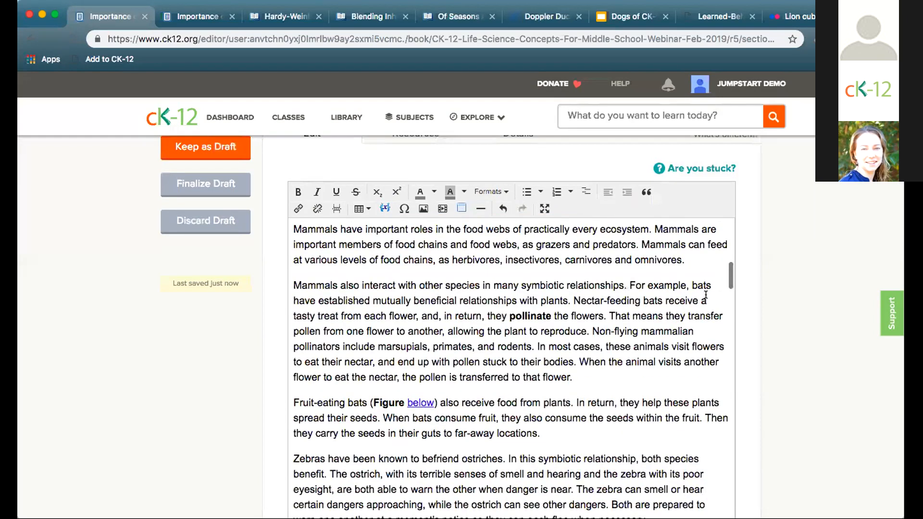
scroll(705, 294, "up", 3)
scroll(706, 295, "down", 1)
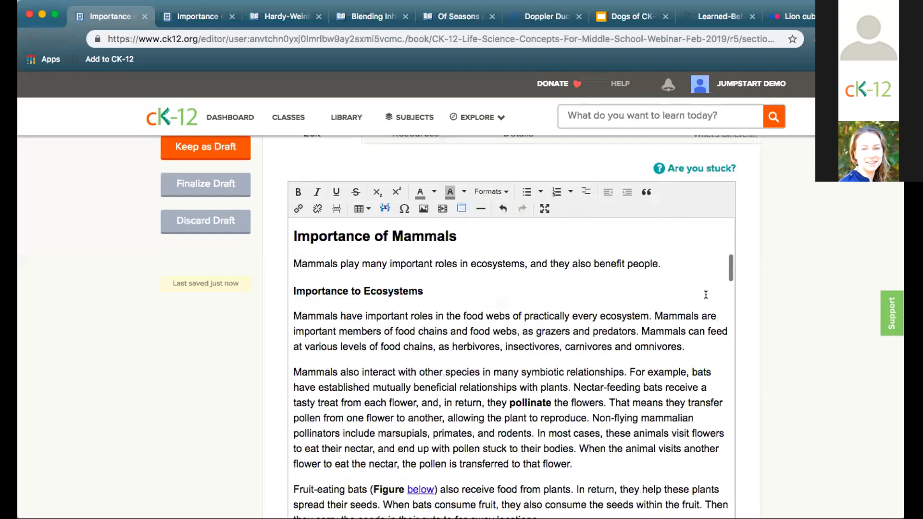
scroll(706, 295, "down", 5)
scroll(540, 309, "up", 5)
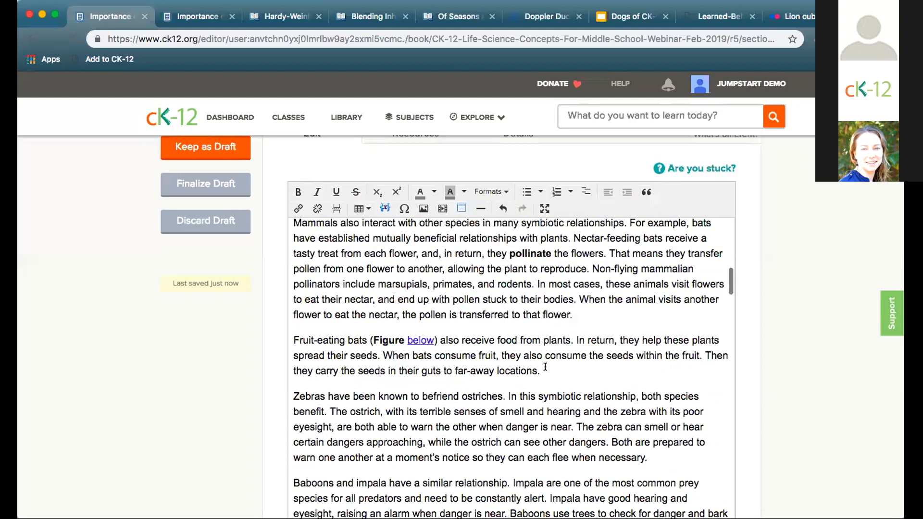
scroll(545, 367, "up", 2)
scroll(433, 291, "down", 2)
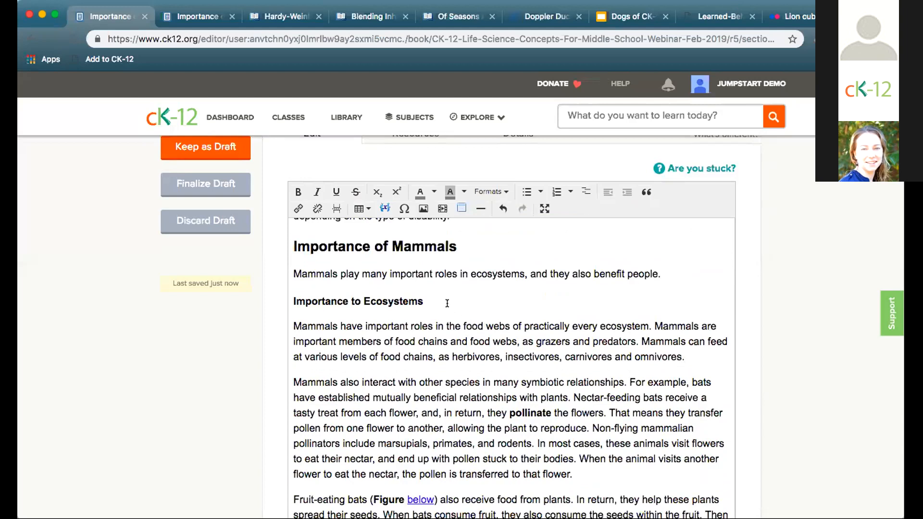
key("Return")
key("Return")
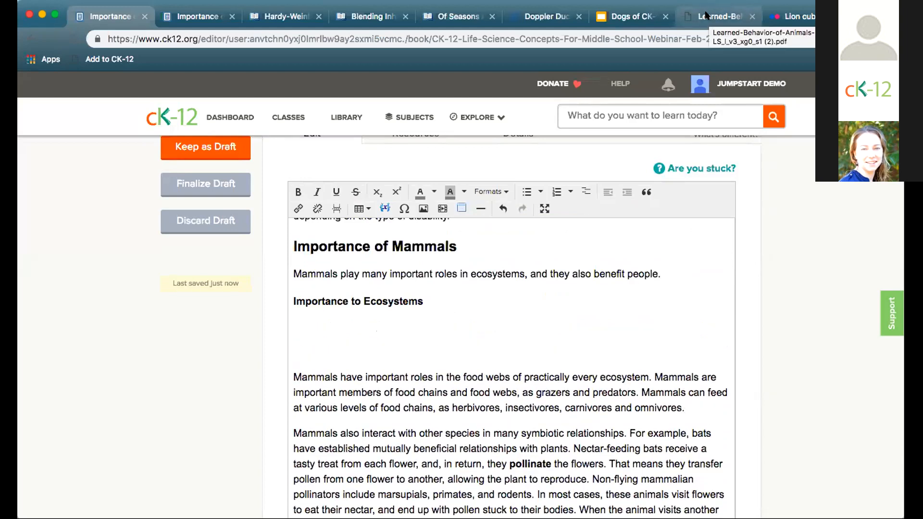
Step: Close the Learned Behavior PDF and bring up the open PLIX "Natural Selection: Of Seasons and Species"
left_click(477, 118)
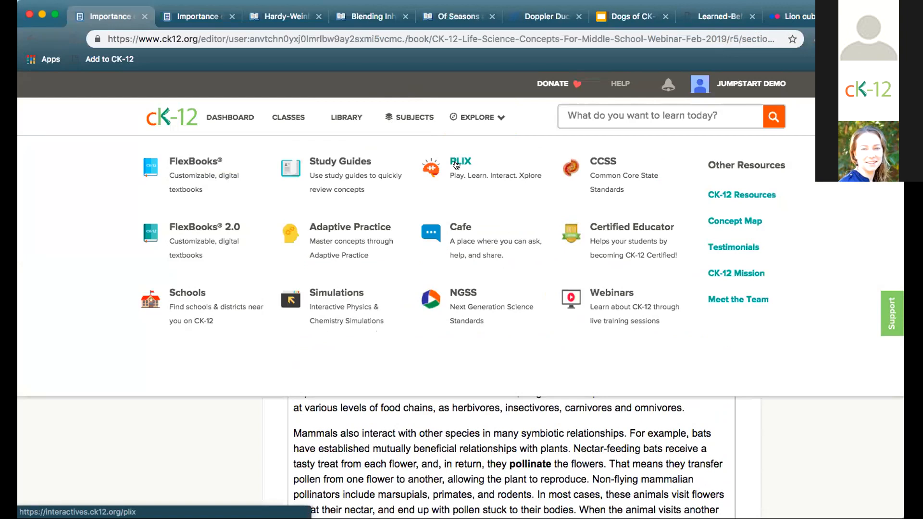
left_click(712, 19)
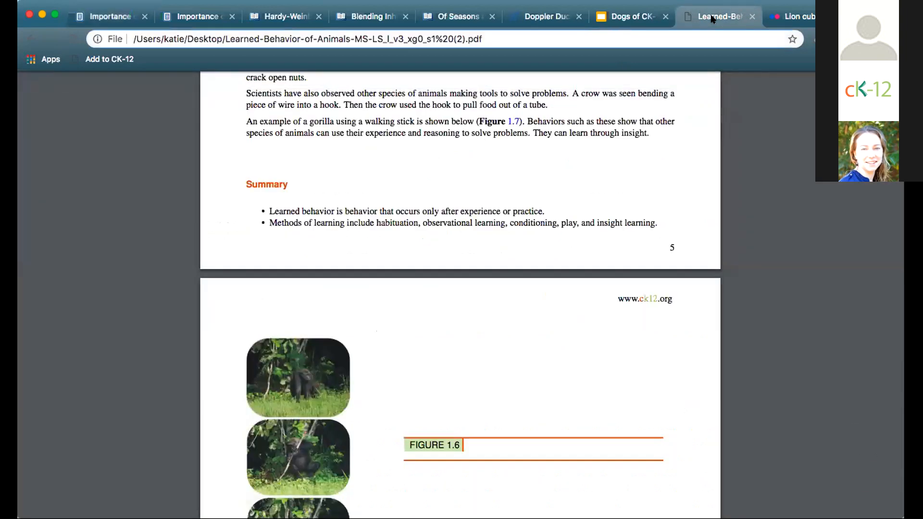
left_click(751, 17)
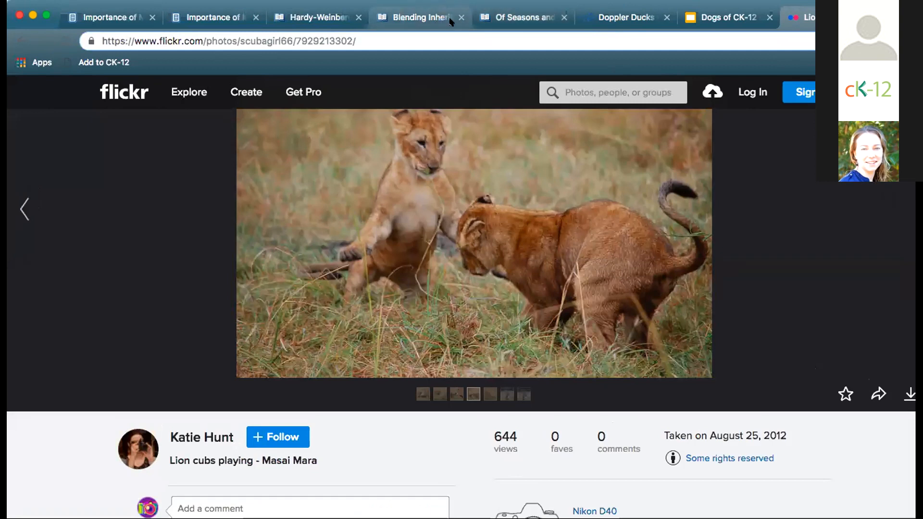
left_click(421, 18)
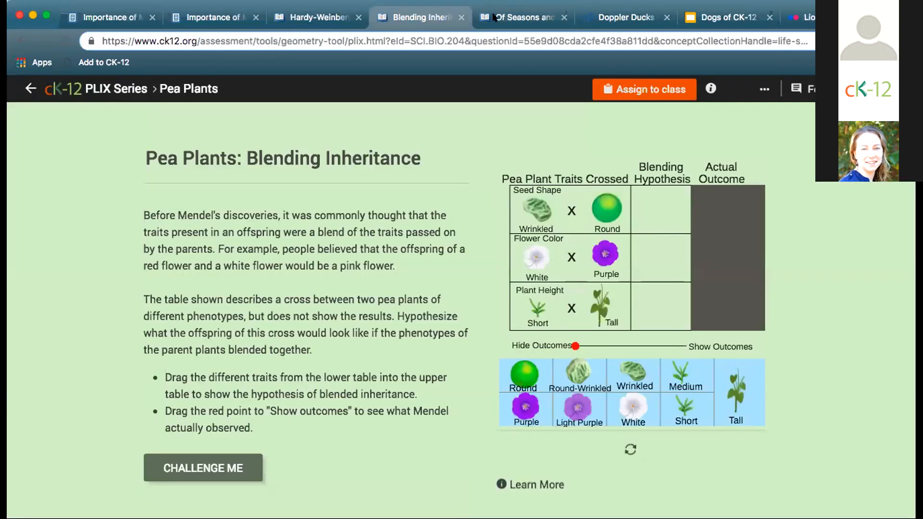
left_click(540, 17)
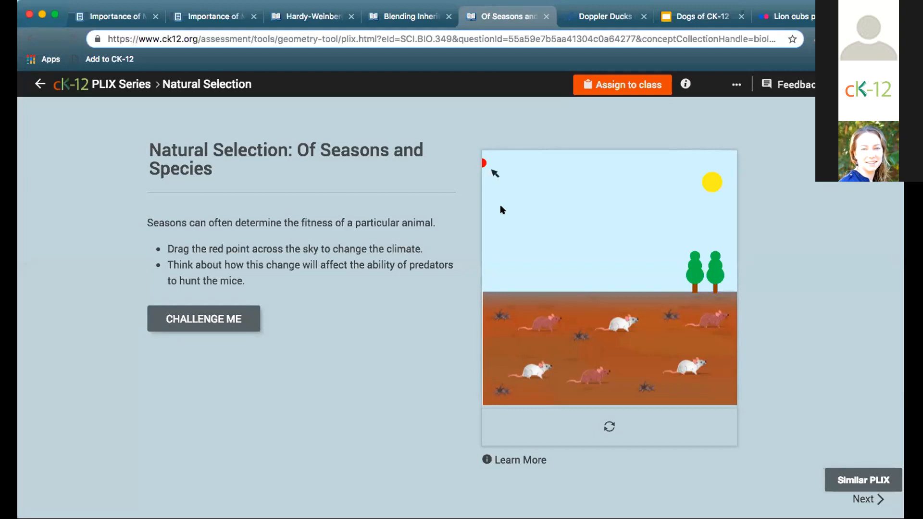
Step: Display the embed codes of the Natural Selection PLIX and copy the whole PLIX (Basic) iframe code
left_click(732, 85)
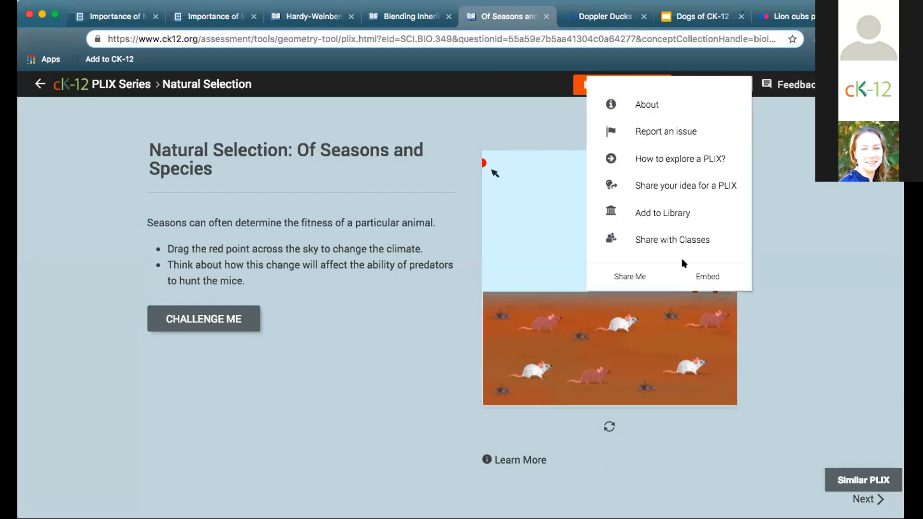
left_click(701, 276)
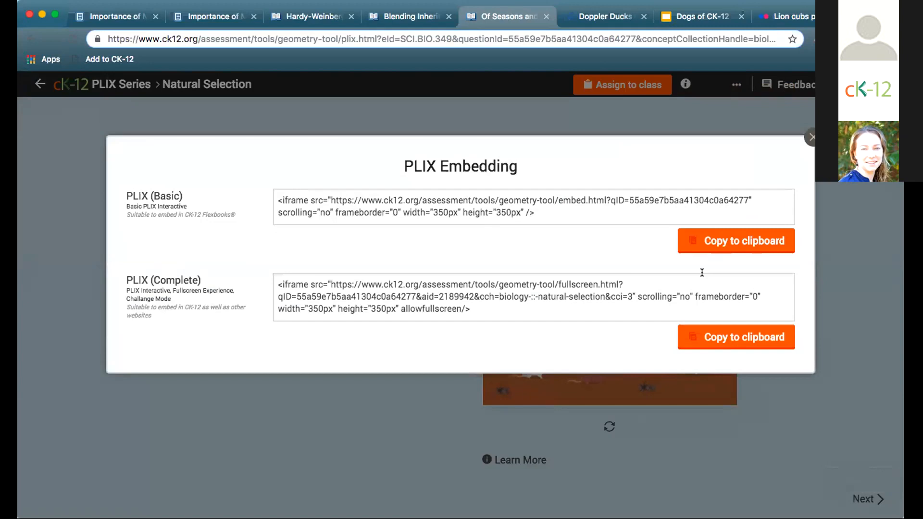
left_click_drag(545, 212, 277, 191)
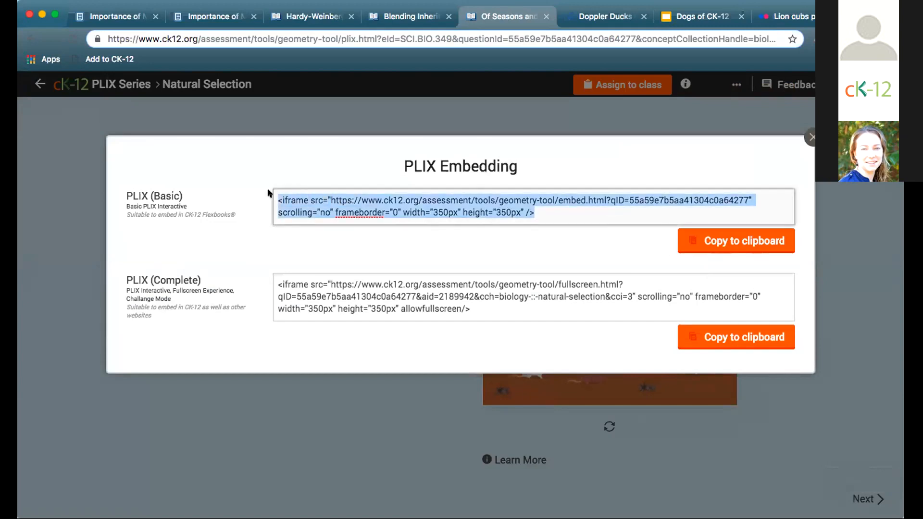
Step: Go back to the FlexBook editor and add the line "Environmental PLIX" under the "Importance to Ecosystems" heading
left_click(118, 19)
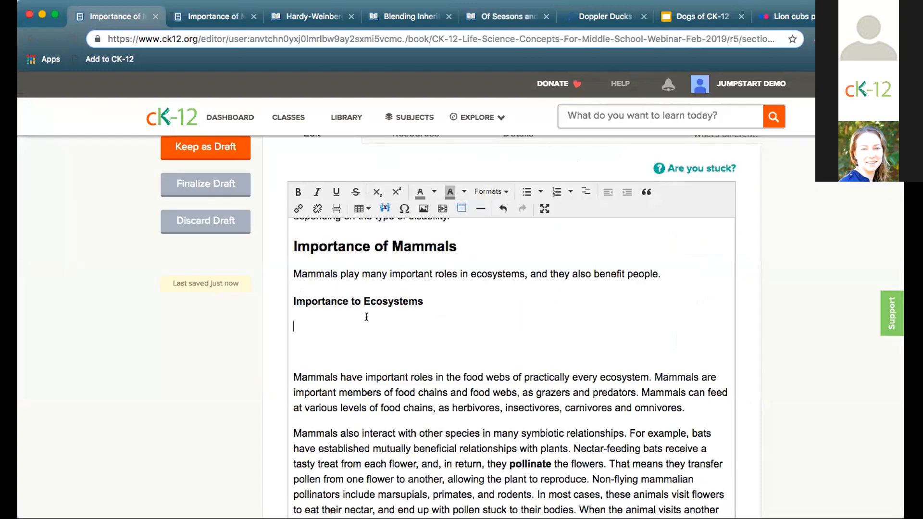
left_click(402, 316)
type("Environmental PLIX")
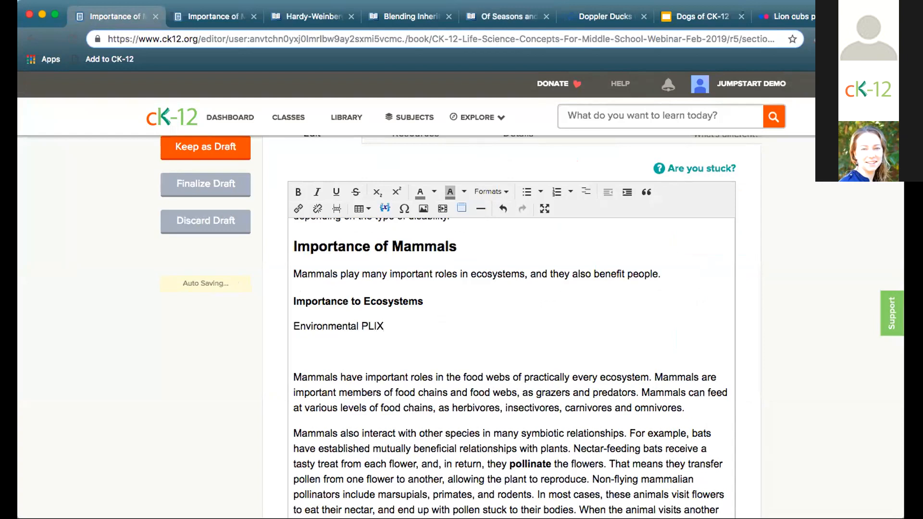
key("Return")
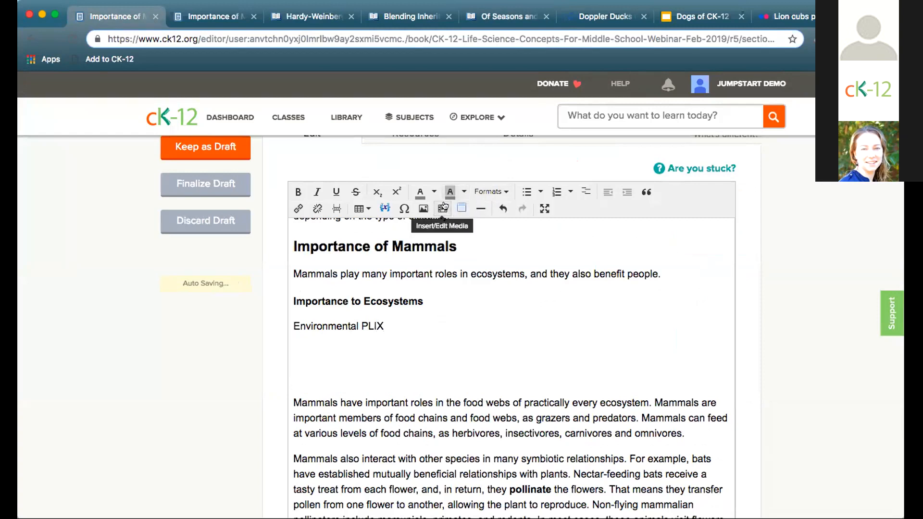
Step: Embed the copied Natural Selection PLIX code as a media object below the "Environmental PLIX" line
left_click(443, 207)
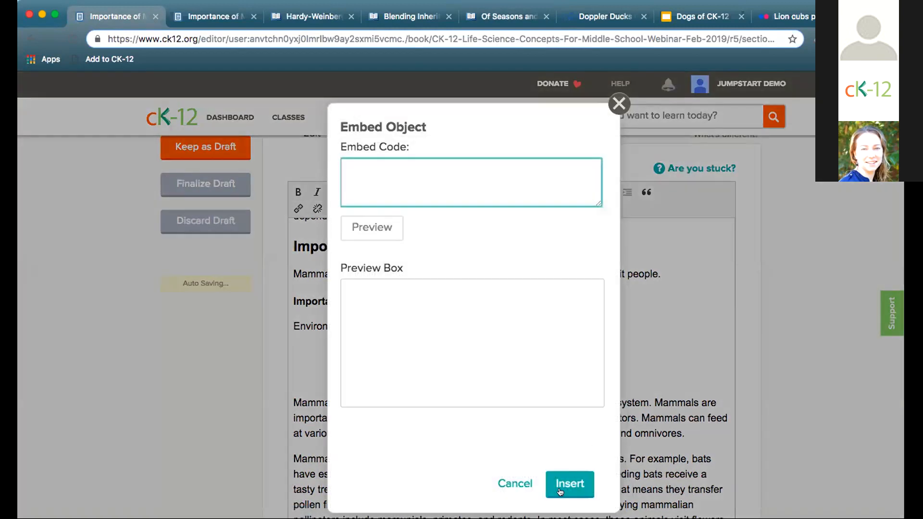
key("super+v")
left_click(570, 484)
scroll(611, 421, "down", 3)
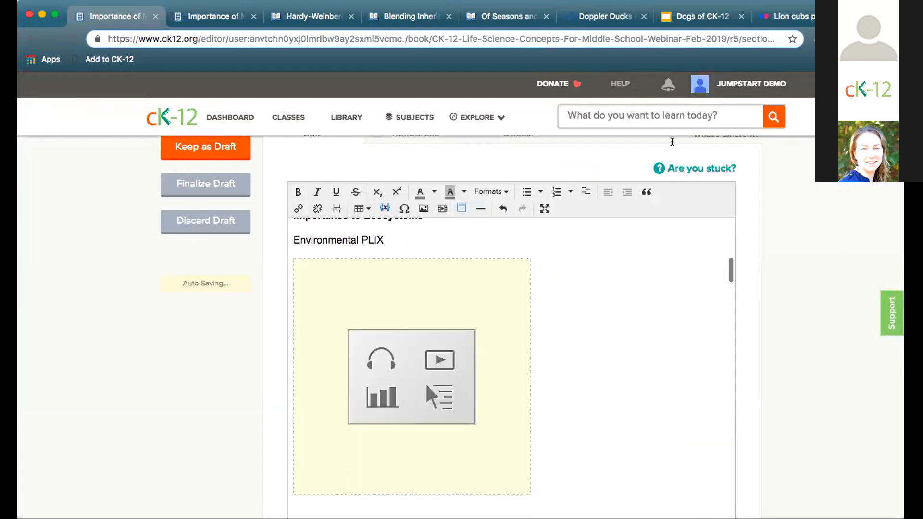
Step: Copy the PLIX (Complete) iframe code of the Natural Selection PLIX, close the embed codes and open the PLIX's challenge questions
left_click(502, 17)
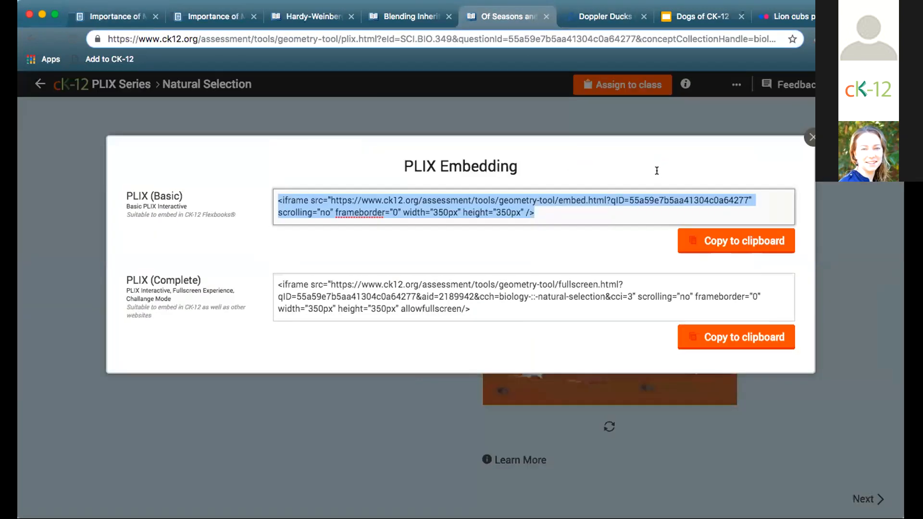
left_click_drag(470, 309, 270, 275)
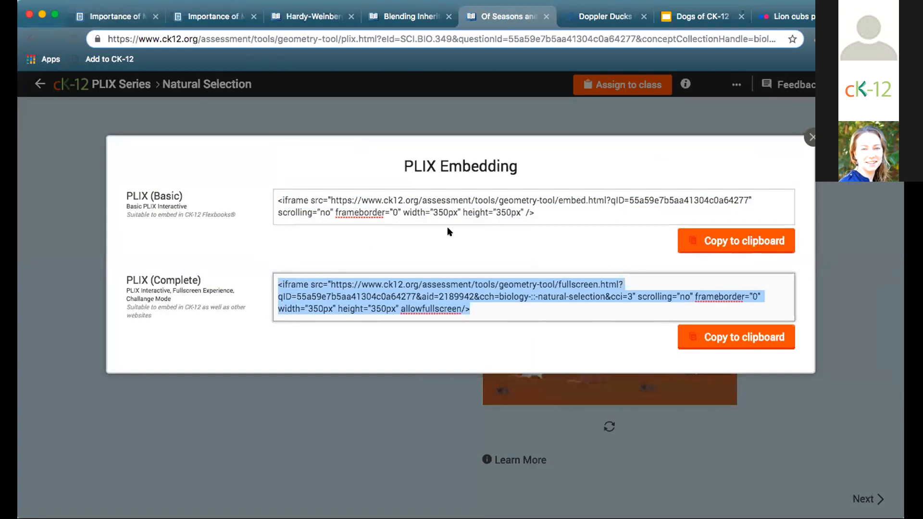
left_click(811, 137)
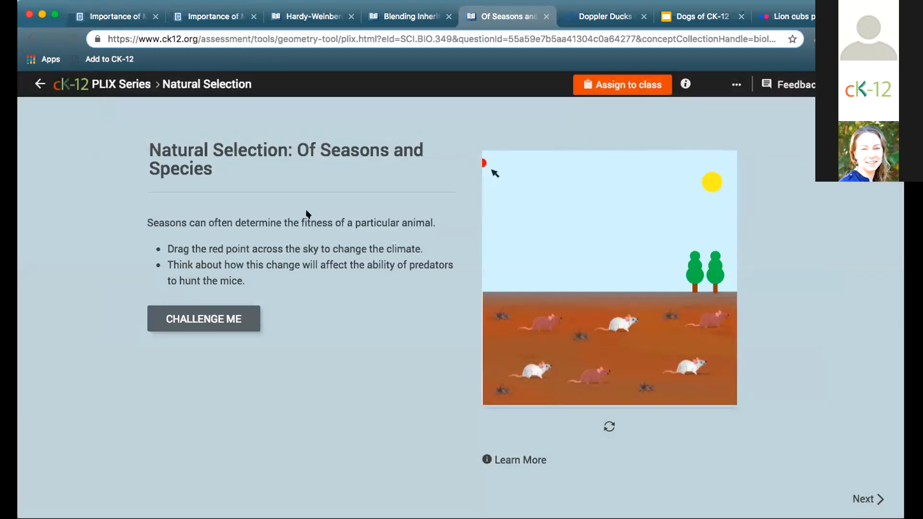
left_click(197, 317)
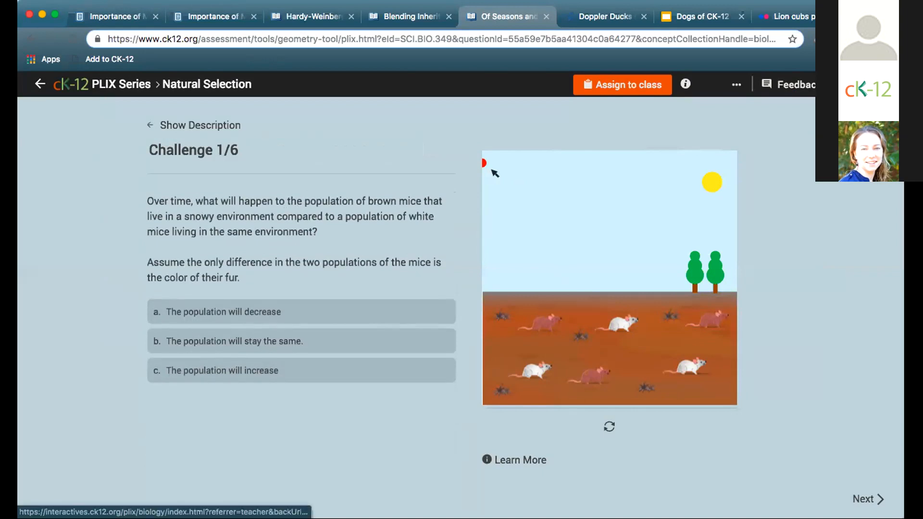
Step: Return to the FlexBook editor and cut the PLIX (Complete) iframe code from the body text below the first embedded PLIX
left_click(110, 16)
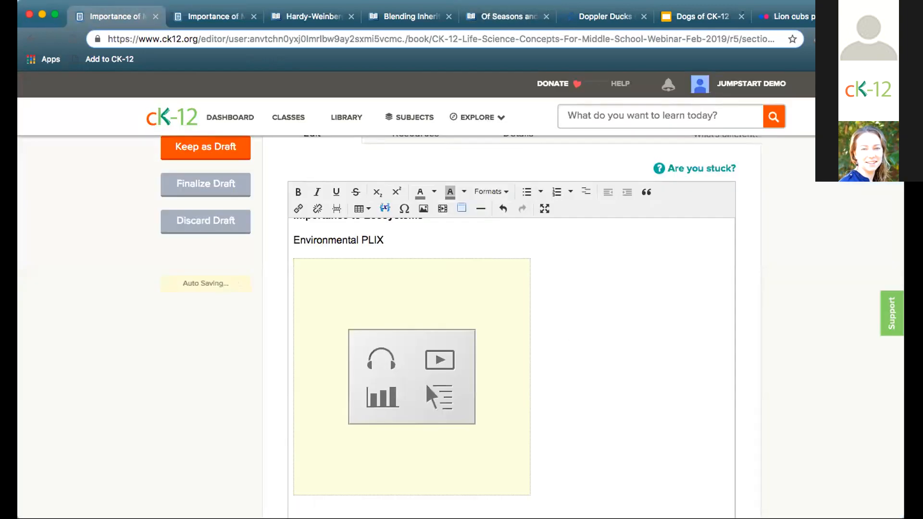
scroll(544, 360, "down", 3)
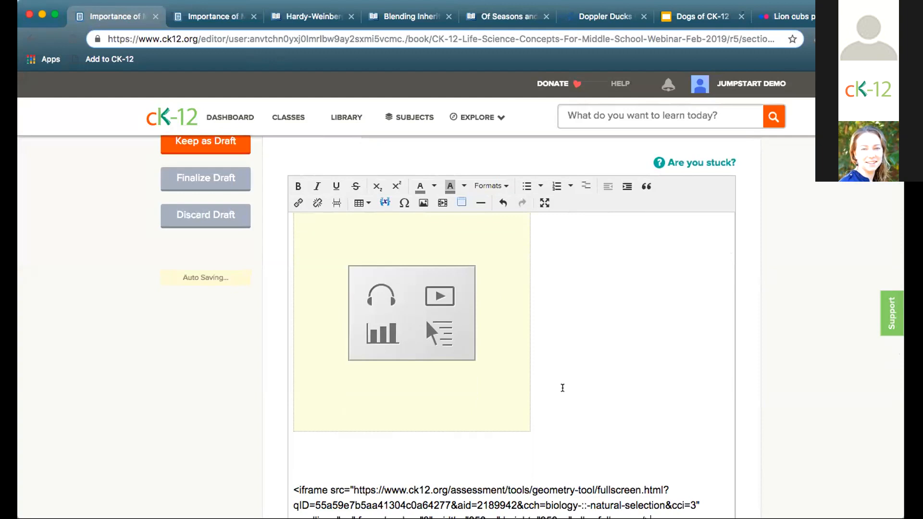
scroll(609, 386, "down", 3)
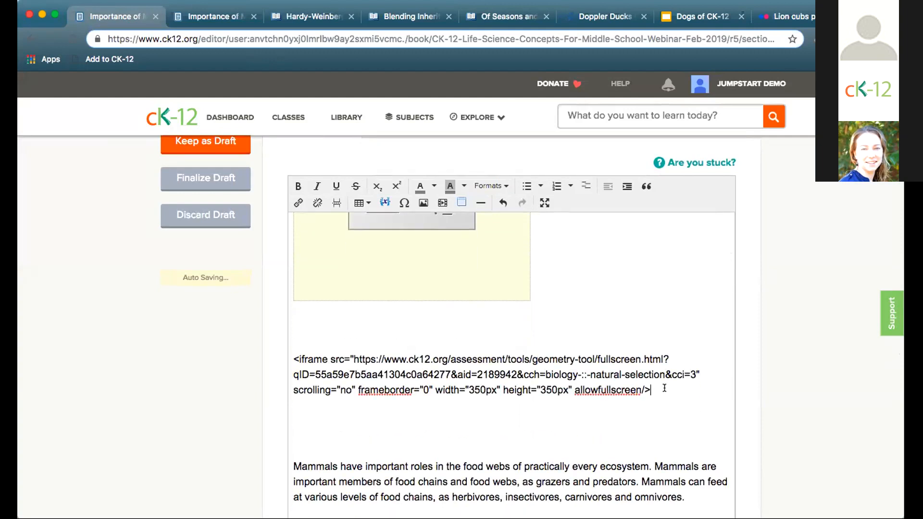
left_click_drag(652, 390, 257, 336)
key("ctrl+x")
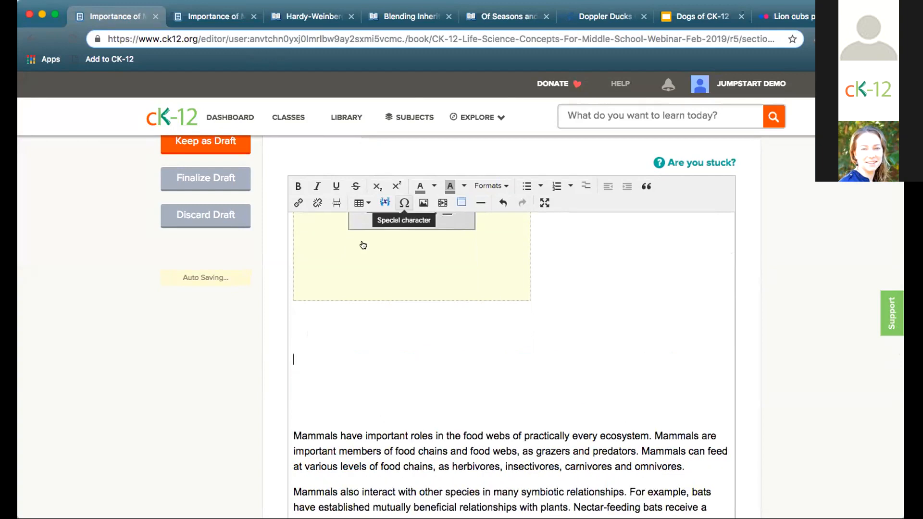
Step: Embed the PLIX (Complete) code as a second media object below the first one, above the paragraph on food webs
left_click(442, 203)
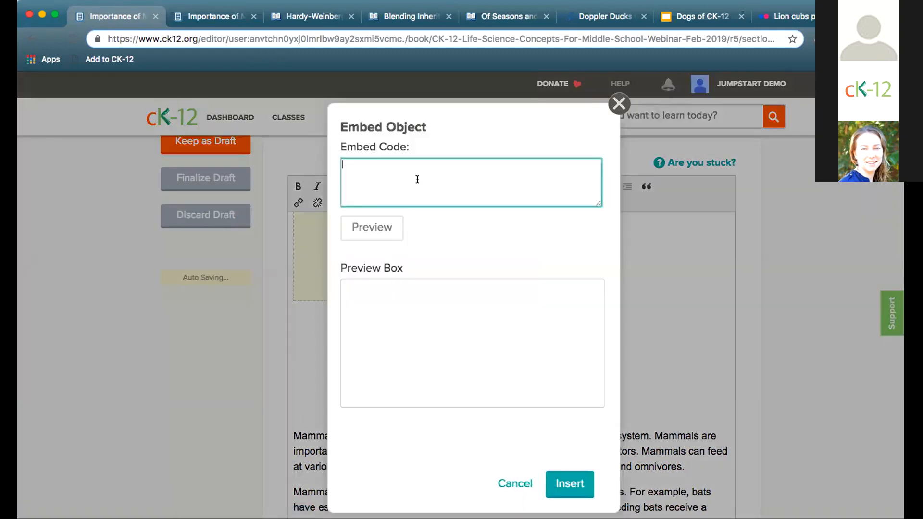
key("ctrl+v")
left_click(567, 485)
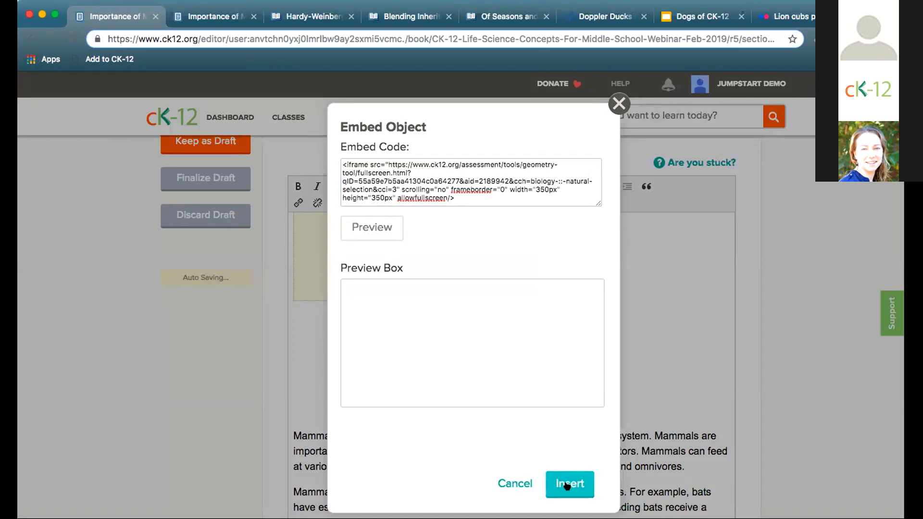
left_click(567, 484)
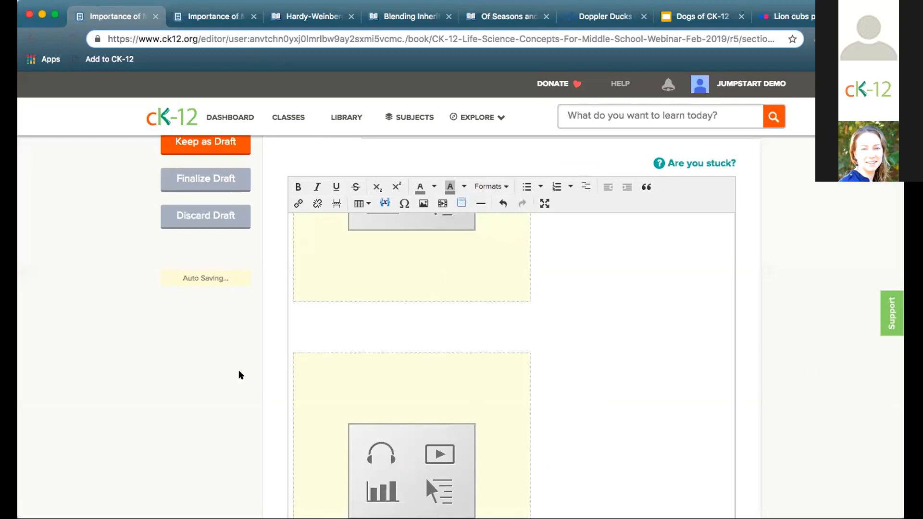
Step: Finalize the draft of the Importance of Mammals section
scroll(239, 375, "up", 2)
left_click(217, 258)
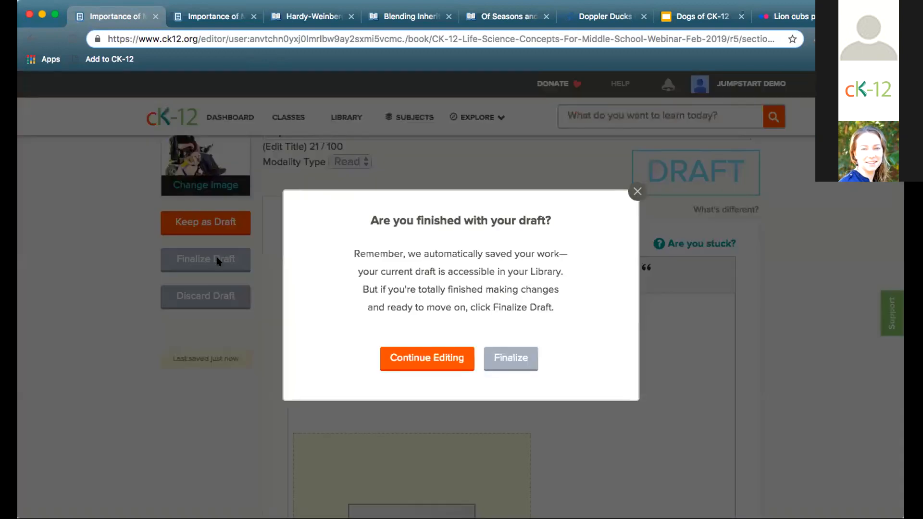
left_click(509, 356)
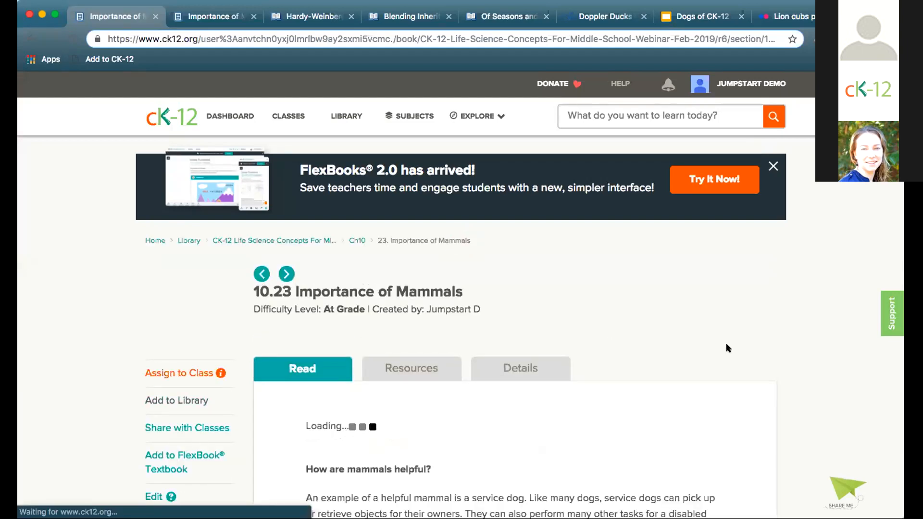
Step: Try out the first embedded "Of Seasons and Species" interactive on the finalized page by moving its red point across the sky
scroll(798, 336, "down", 3)
scroll(798, 341, "down", 5)
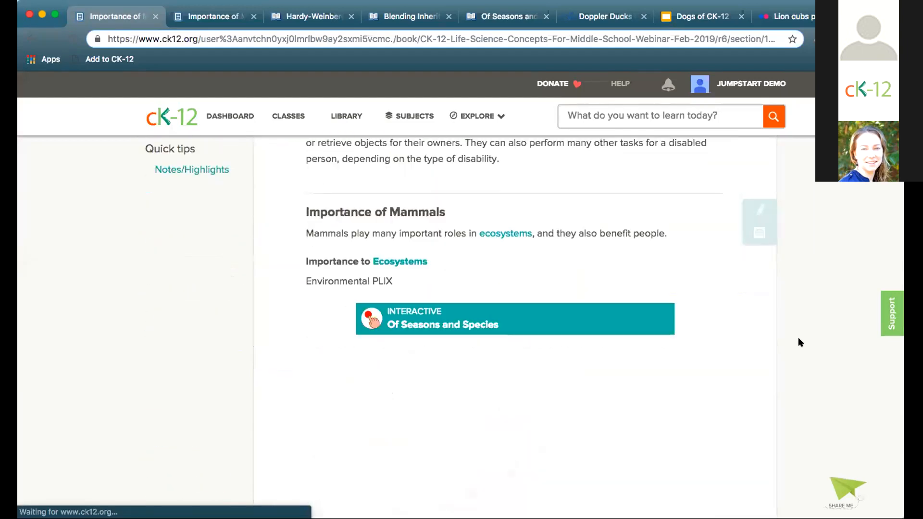
scroll(686, 404, "down", 3)
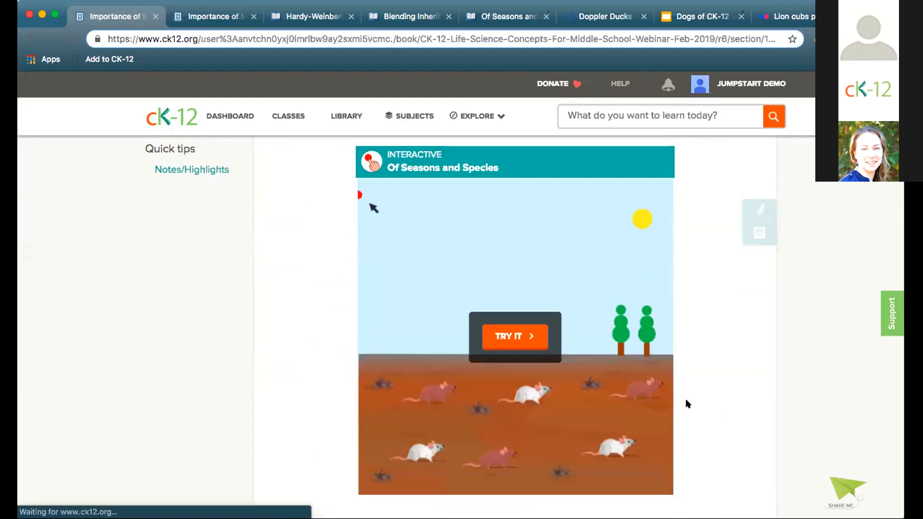
left_click(507, 333)
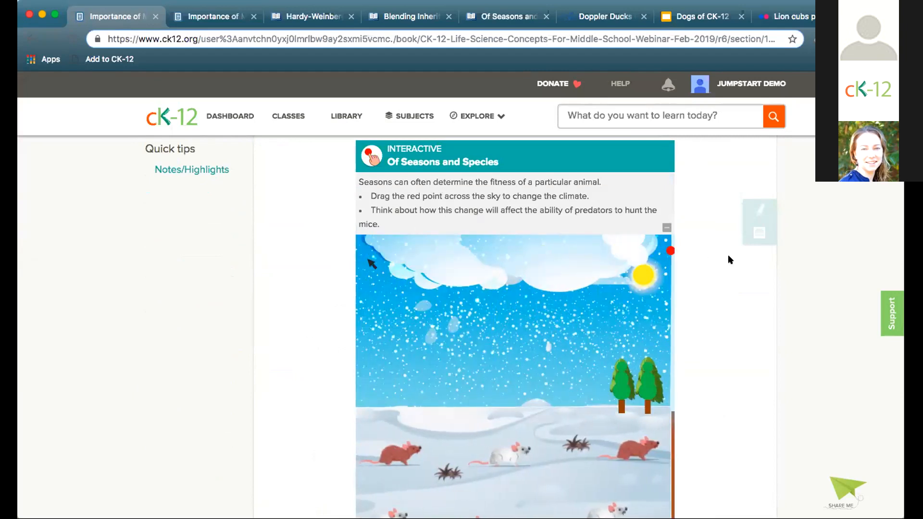
scroll(727, 295, "down", 3)
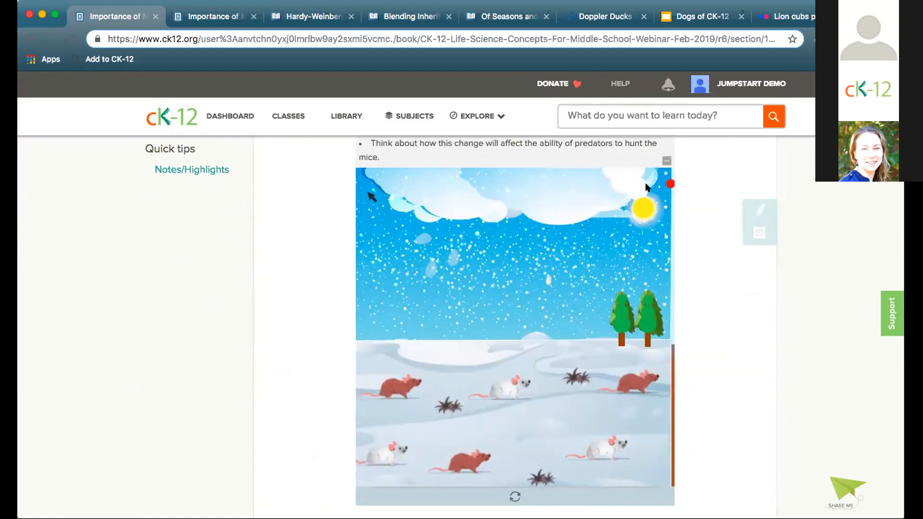
left_click_drag(473, 182, 393, 176)
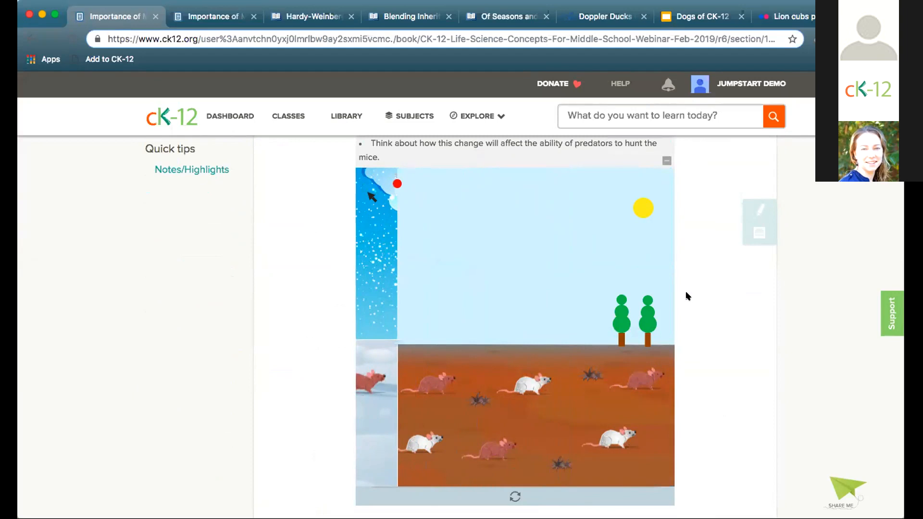
Step: Launch the second embedded "Of Seasons and Species" PLIX in its fullscreen version, then close it
scroll(734, 350, "down", 5)
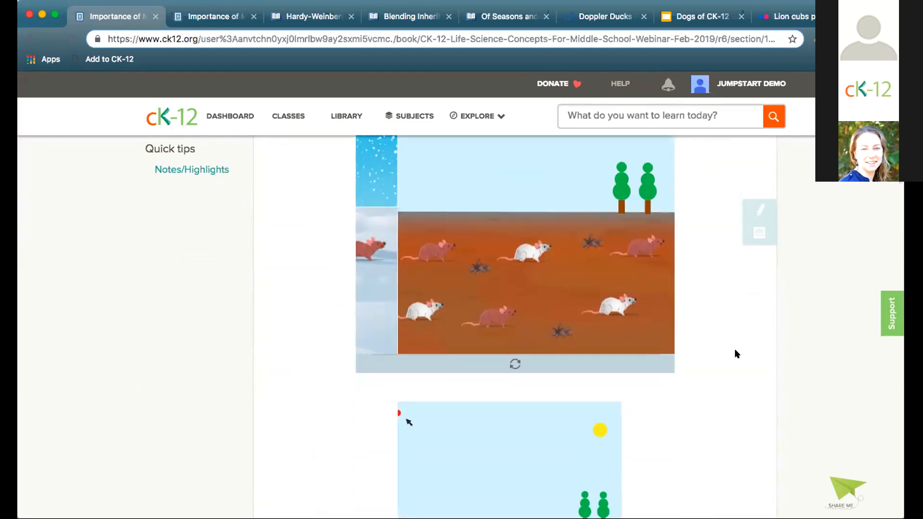
scroll(734, 353, "down", 6)
mouse_move(457, 346)
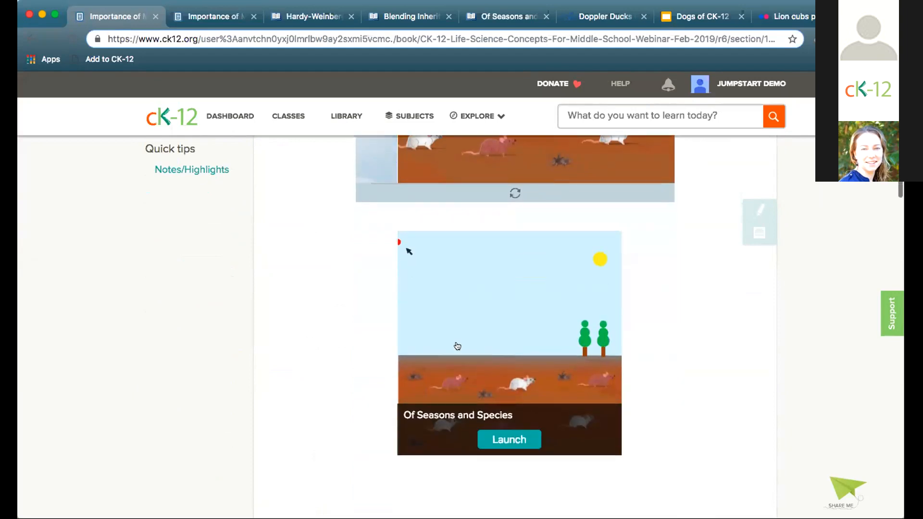
left_click(508, 444)
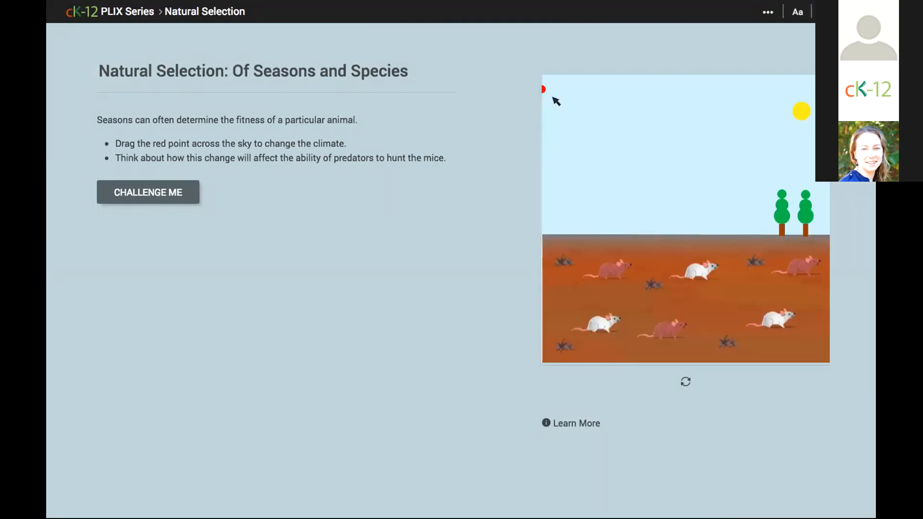
left_click(826, 12)
Step: Compare the basic and complete PLIX embeds on the page, moving the basic one's red point past mid-sky, and return to the section's options
scroll(622, 321, "up", 3)
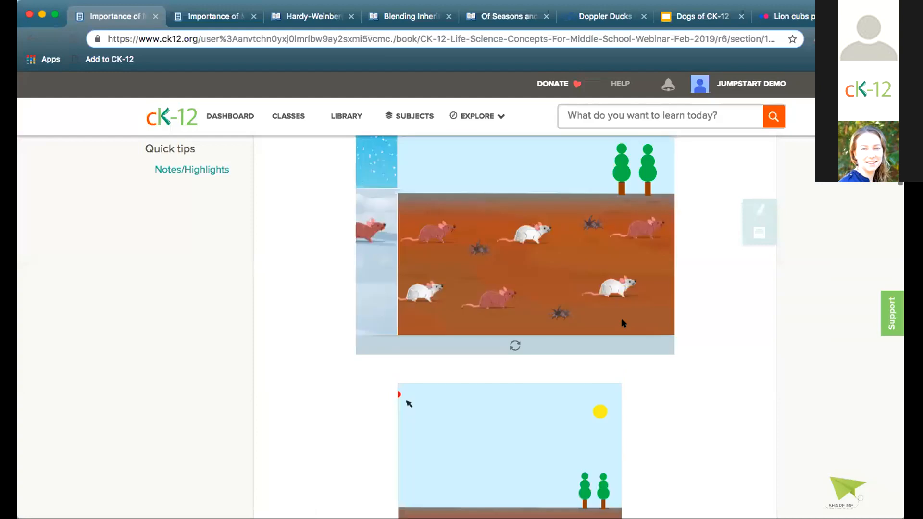
scroll(592, 244, "up", 5)
scroll(589, 343, "down", 2)
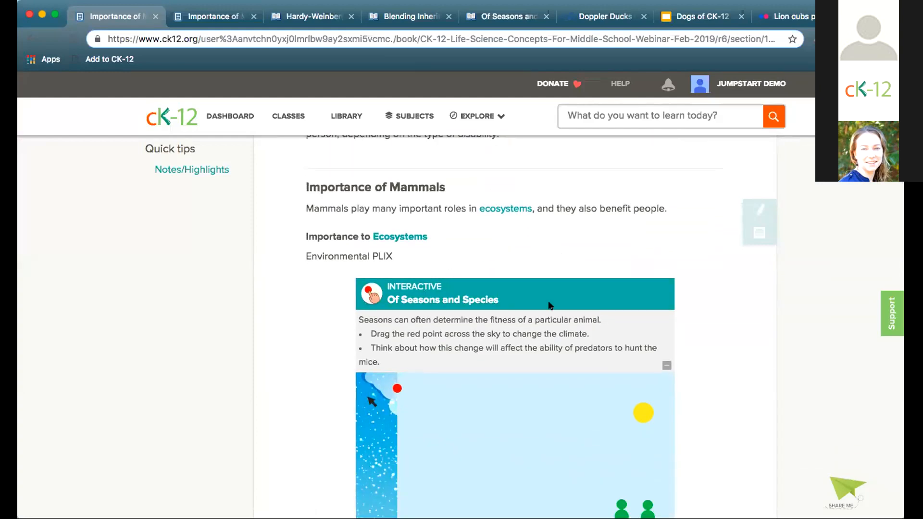
scroll(583, 319, "down", 4)
scroll(460, 367, "down", 1)
left_click_drag(397, 183, 519, 183)
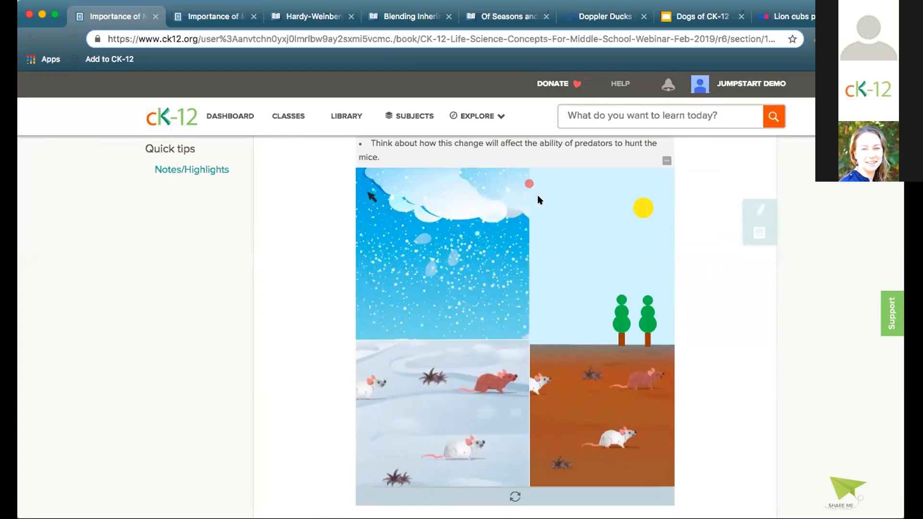
scroll(703, 304, "down", 6)
scroll(702, 302, "down", 1)
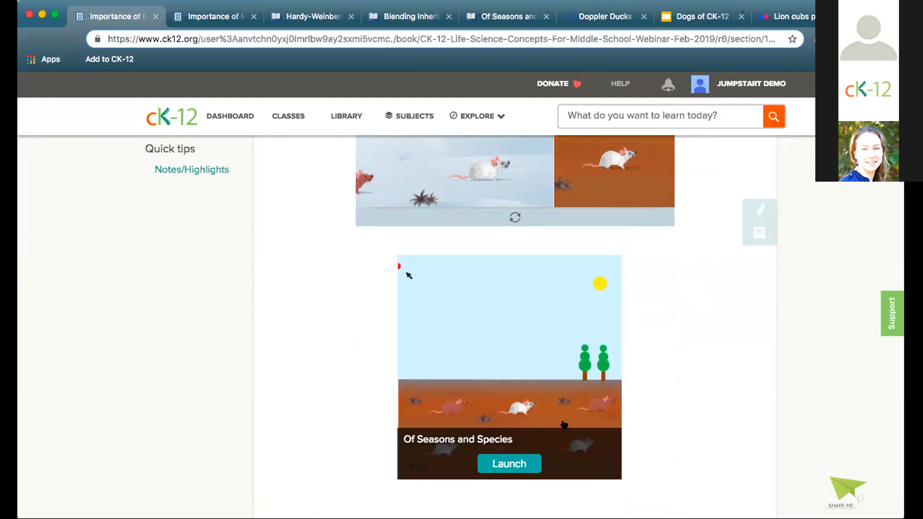
scroll(212, 331, "up", 10)
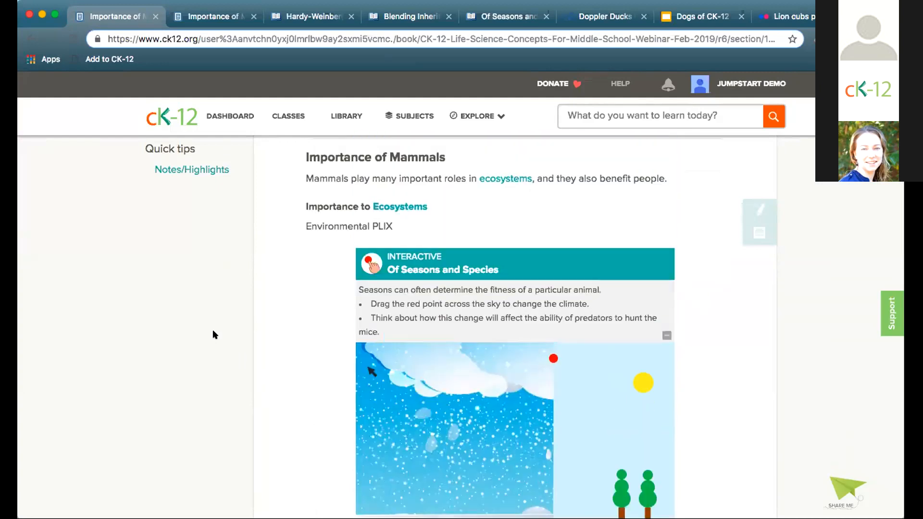
scroll(350, 445, "down", 12)
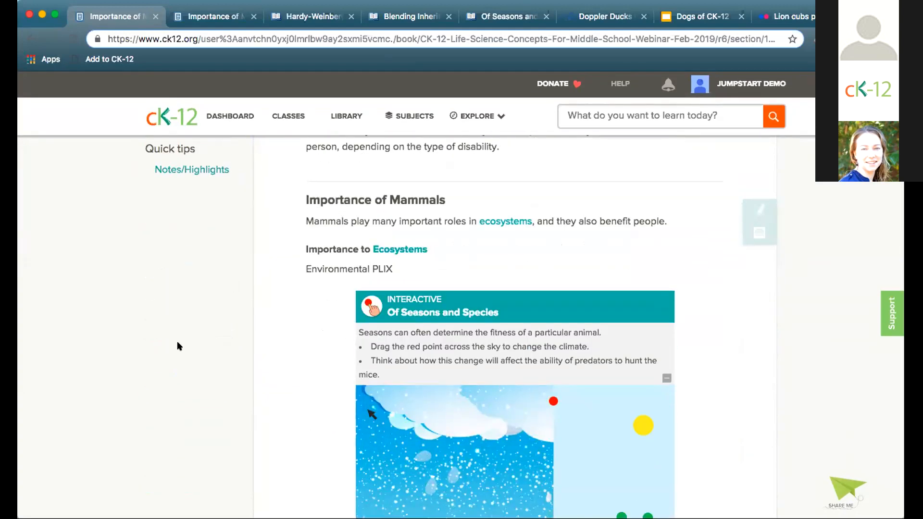
scroll(177, 344, "up", 10)
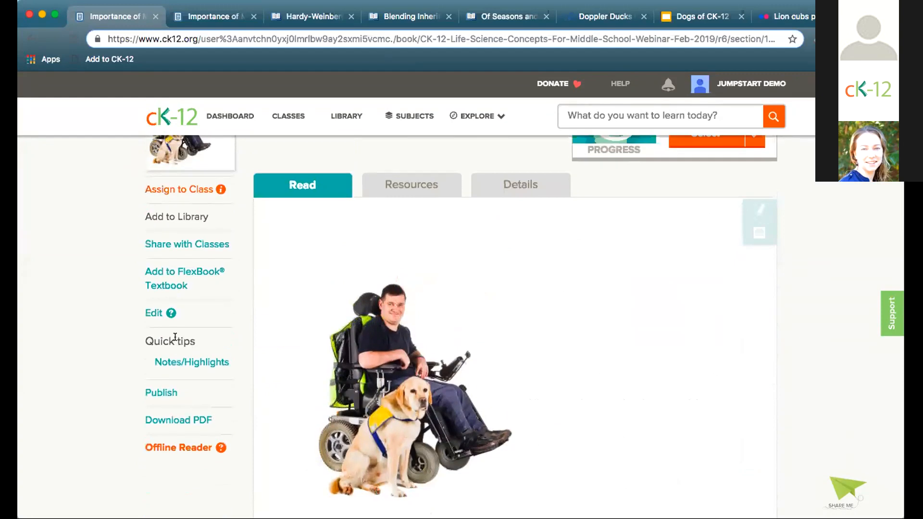
Step: Open the Importance of Mammals section for editing and bring up the embed code of the Doppler Ducks simulation
left_click(150, 314)
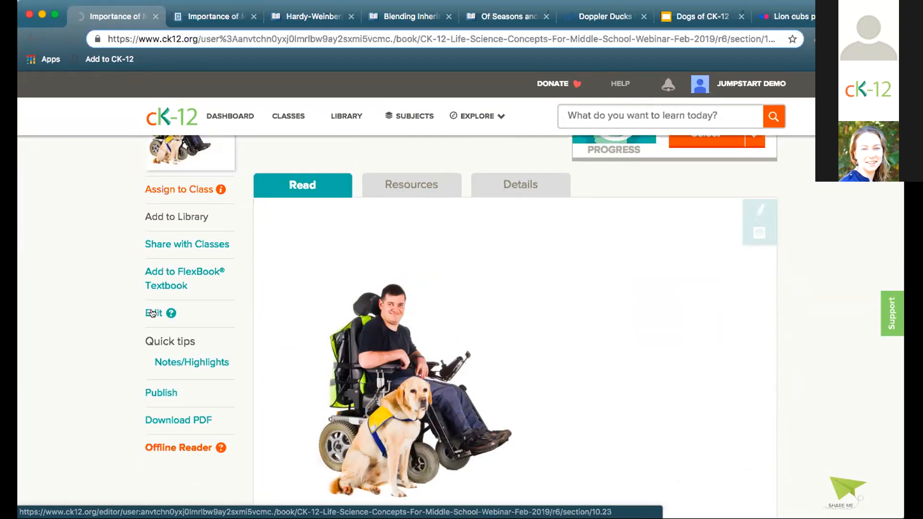
left_click(596, 16)
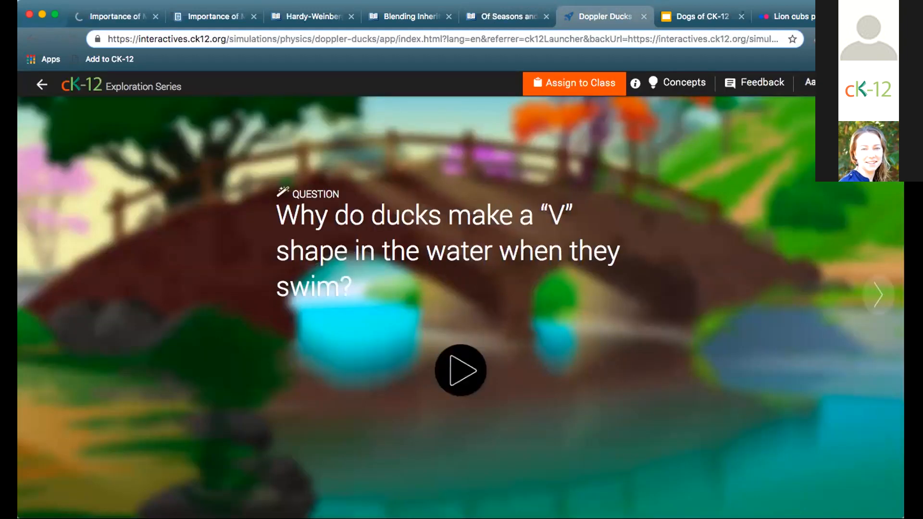
left_click(887, 83)
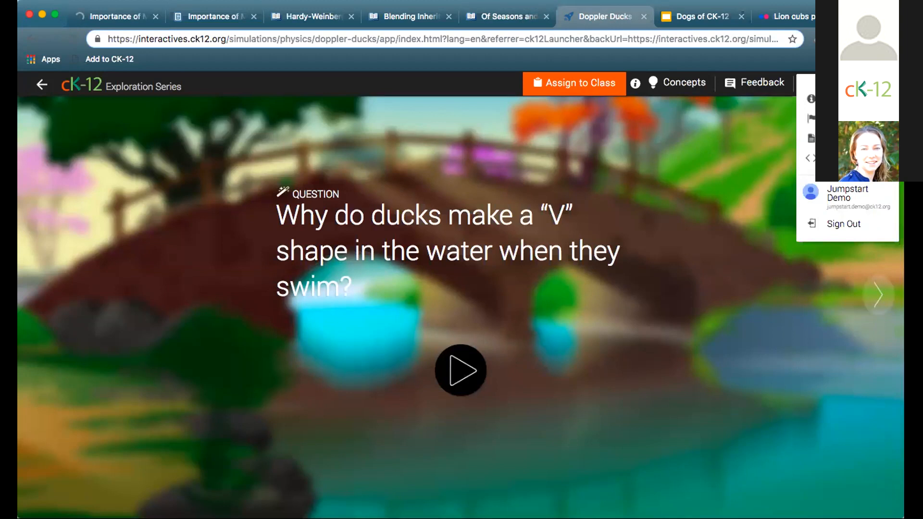
left_click(842, 158)
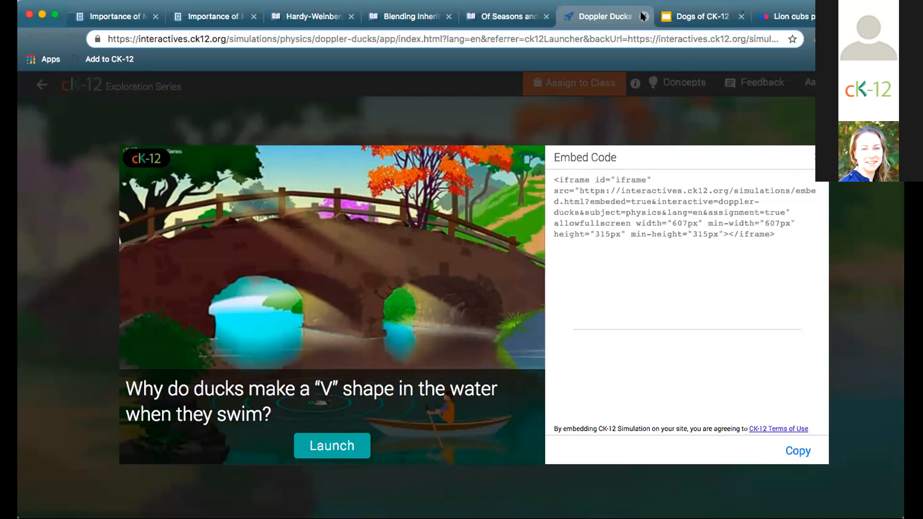
Step: Show the embedding codes for the Natural Selection PLIX interactive
left_click(508, 17)
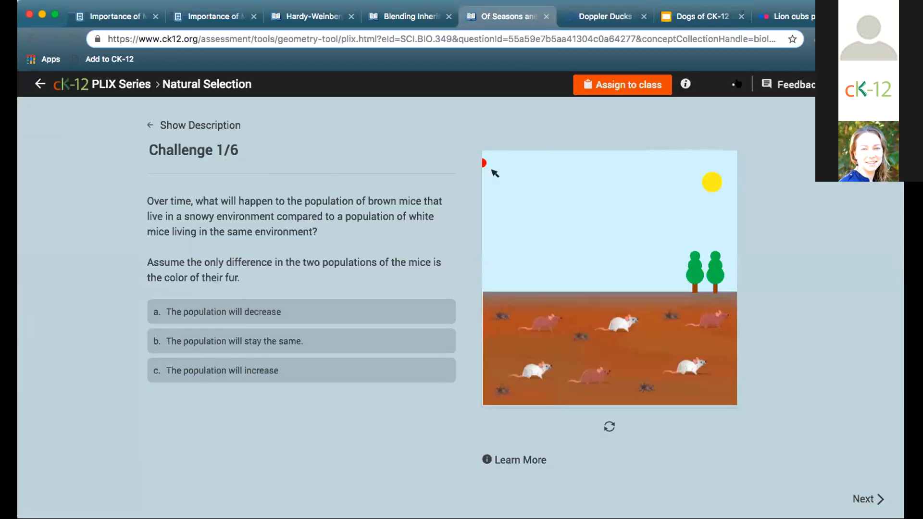
left_click(738, 84)
left_click(699, 278)
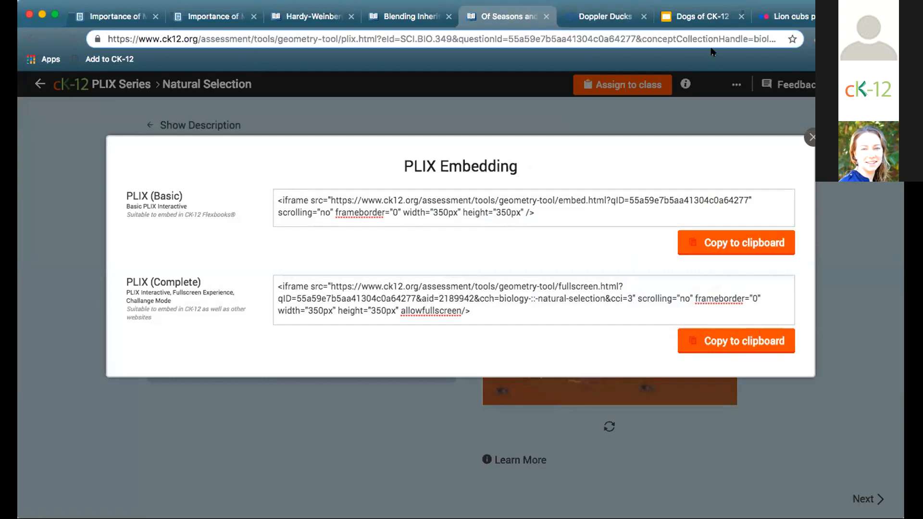
Step: Switch to the Dogs of CK-12 presentation in Google Slides and copy its publish-to-web embed code
left_click(717, 17)
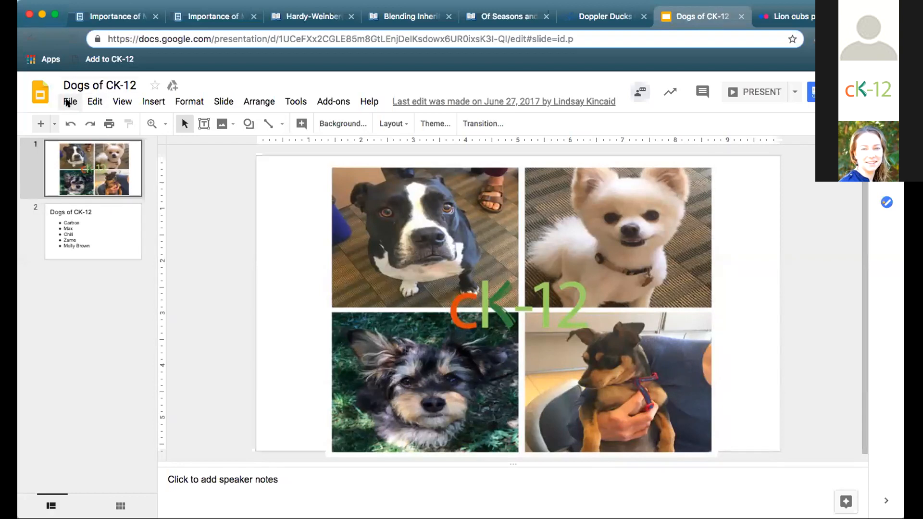
left_click(67, 102)
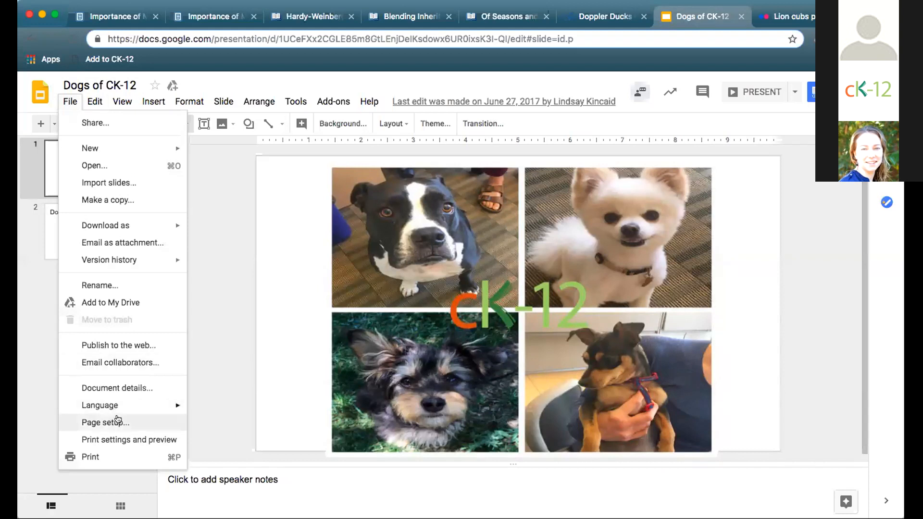
left_click(121, 346)
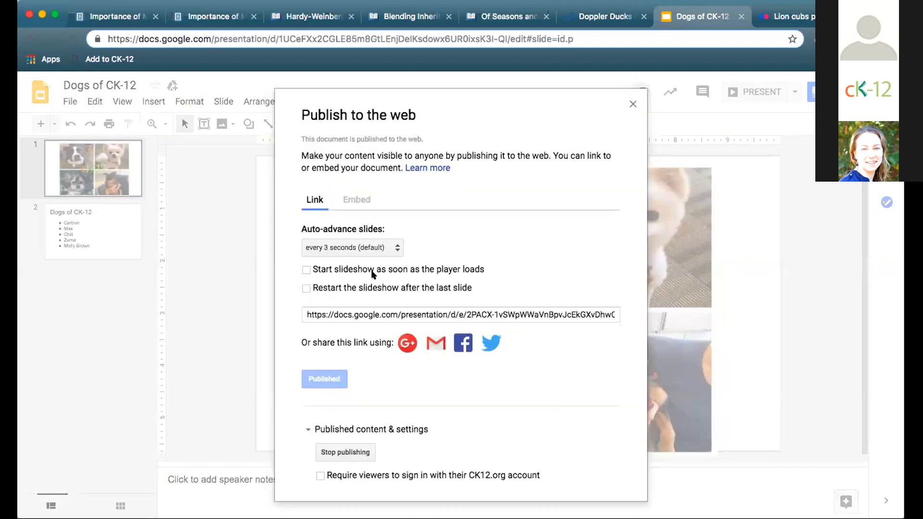
left_click(353, 201)
left_click(423, 343)
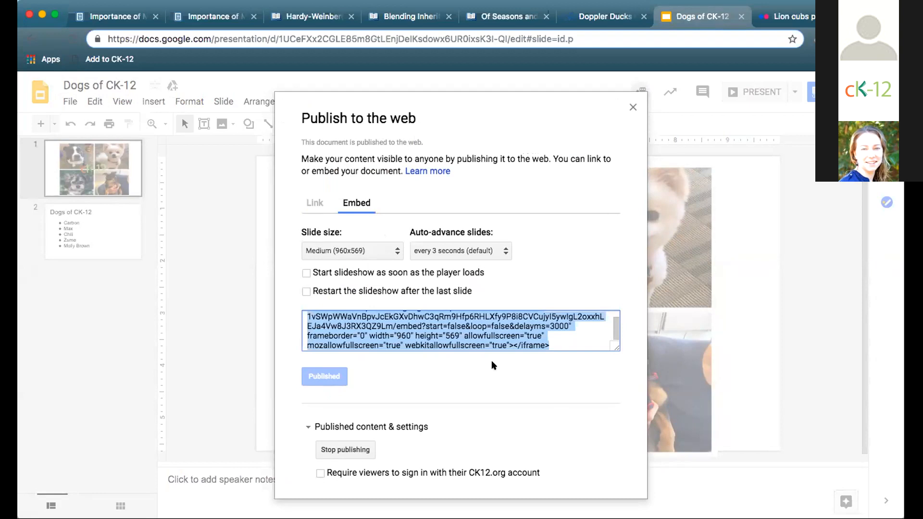
Step: Back in the CK-12 editor, add the line "For Fun check out the CK-12 dogs:" at the end of the Importance of Mammals text
left_click(102, 17)
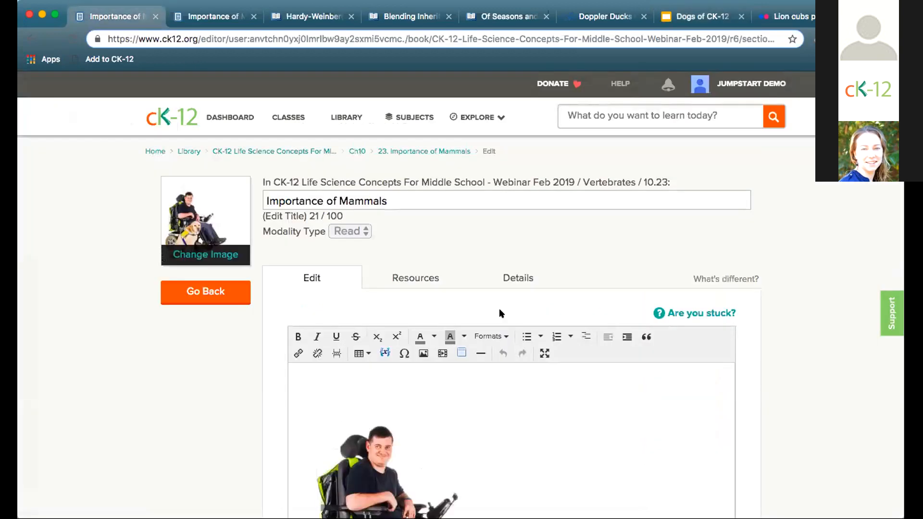
scroll(788, 360, "down", 5)
scroll(602, 336, "down", 5)
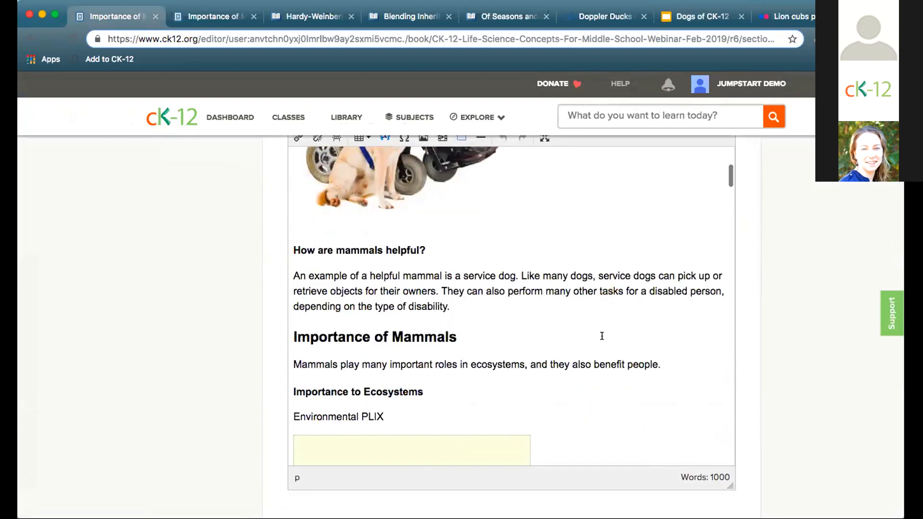
scroll(602, 336, "down", 5)
scroll(602, 336, "down", 5)
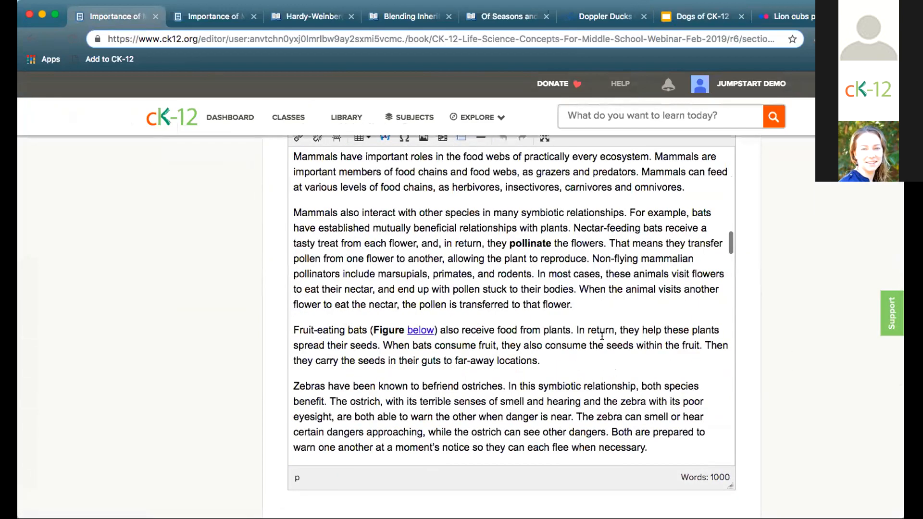
scroll(602, 336, "down", 2)
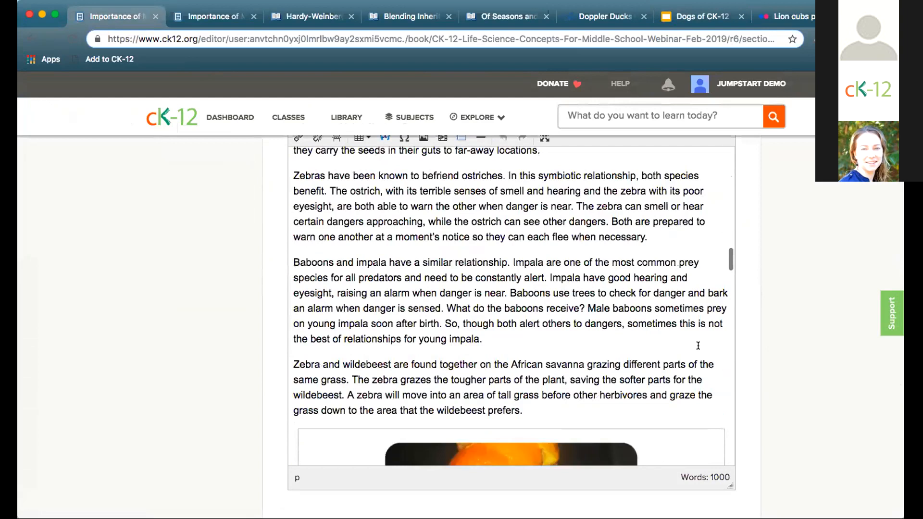
scroll(602, 336, "down", 5)
scroll(511, 306, "down", 10)
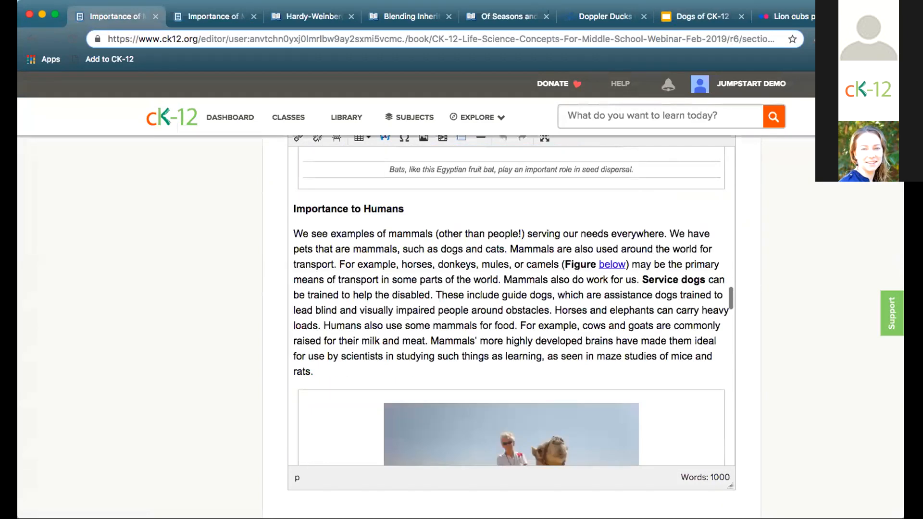
scroll(512, 306, "down", 10)
type("CK-12")
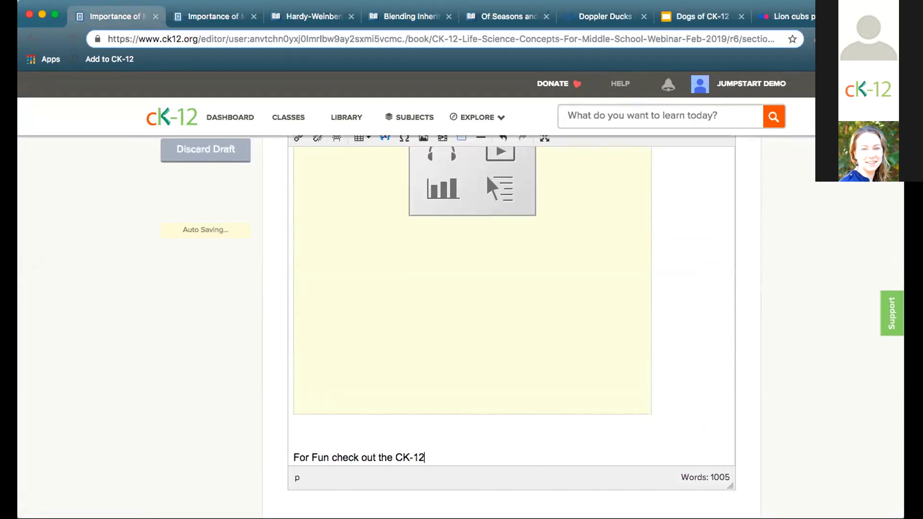
type(" dogs:")
key("Return")
Step: Embed the Dogs of CK-12 slideshow below the new line using the copied Google Slides iframe code
left_click(438, 141)
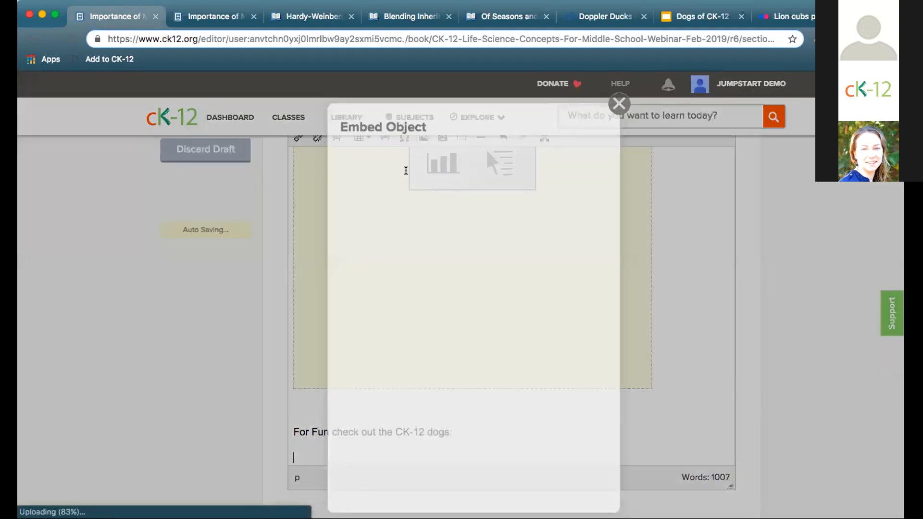
type("<iframe src=\"https://docs.google.com/presentation/d/e/2PACX-1vSWpWWaVnBpvJcEkGXvDnwC3qRm9Hfp6RHLXfy9P8i8CVCujyl5ywlgL2oxxhLEJa4Vw8J3RX3QZ9Lm/embed?start=false&loop=false&delayms=3000\" frameborder=\"0\" width=\"960\" height=\"569\" allowfullscreen=\"true\" mozallowfullscreen=\"true\" webkitallowfullscreen=\"true\"></iframe>")
left_click(565, 481)
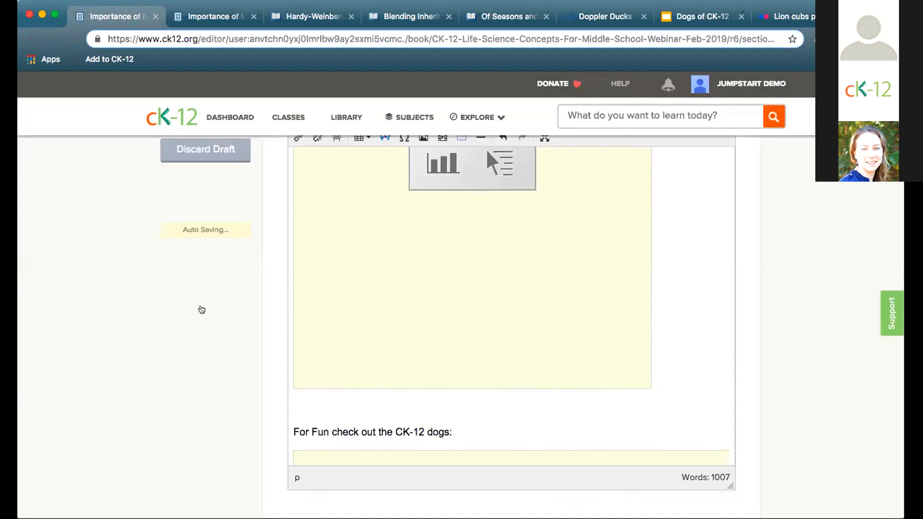
Step: Finalize the draft of the Importance of Mammals section
scroll(204, 312, "up", 5)
left_click(205, 321)
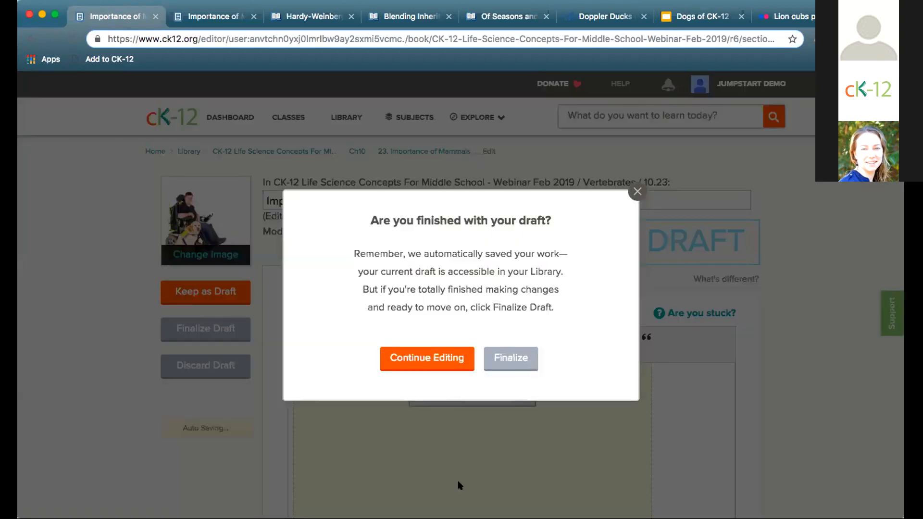
left_click(508, 360)
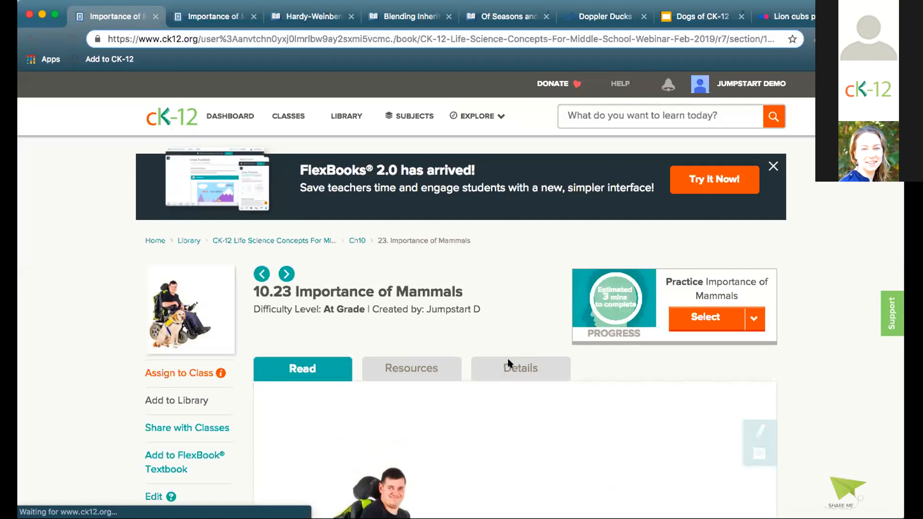
Step: Review the finalized section down to the embedded dog slideshow and advance it to the second slide
scroll(840, 373, "down", 10)
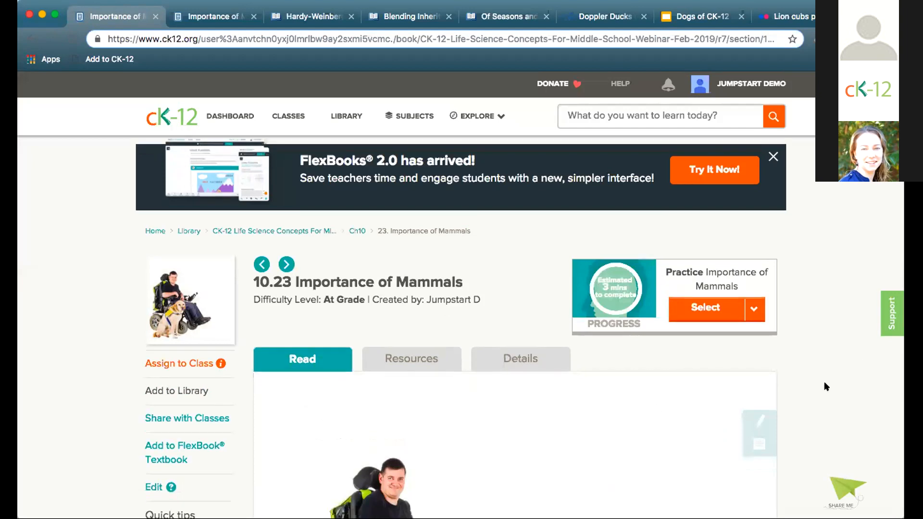
scroll(825, 386, "down", 15)
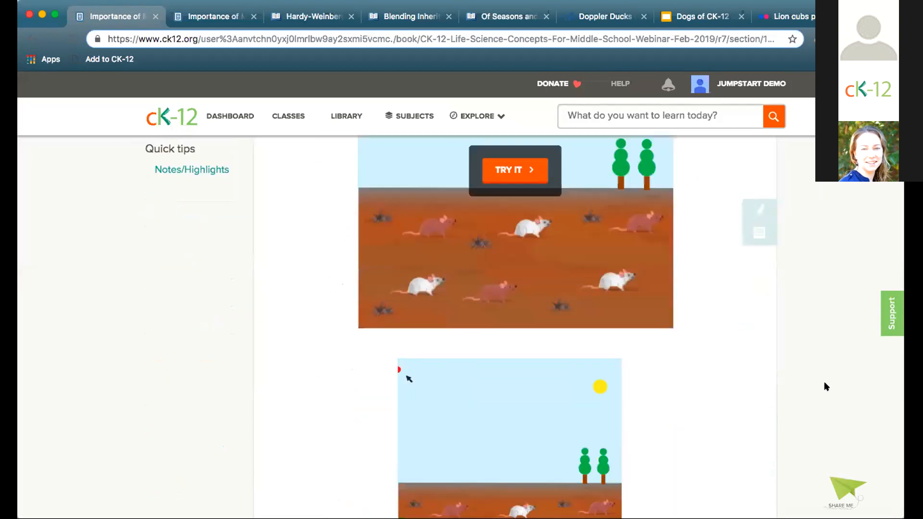
scroll(825, 386, "down", 15)
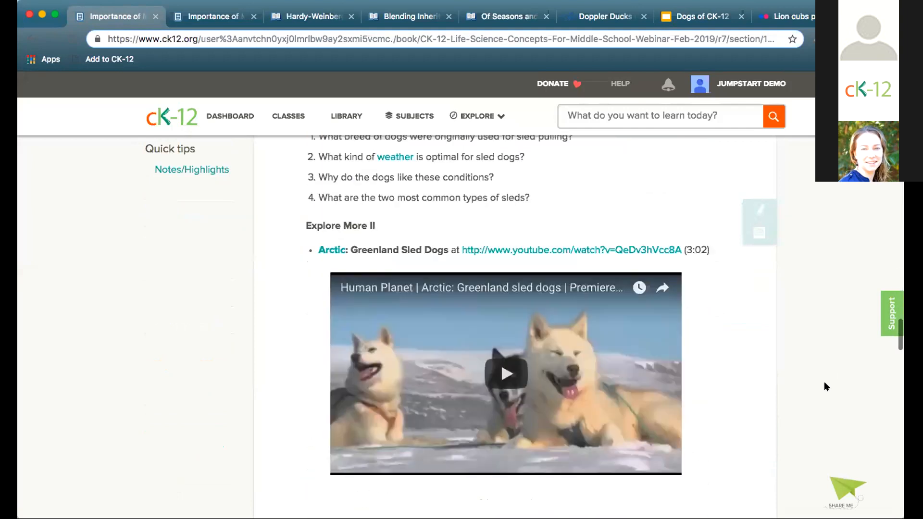
scroll(826, 387, "down", 10)
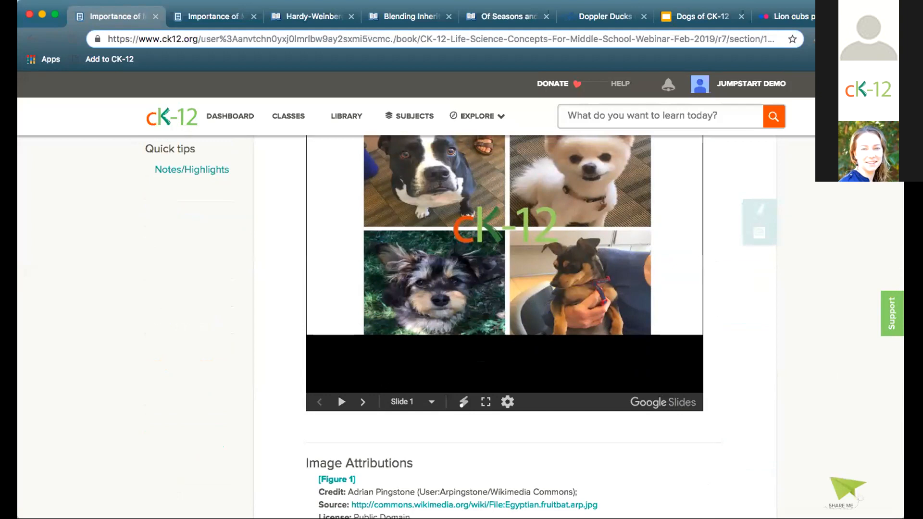
left_click(363, 402)
scroll(723, 292, "up", 2)
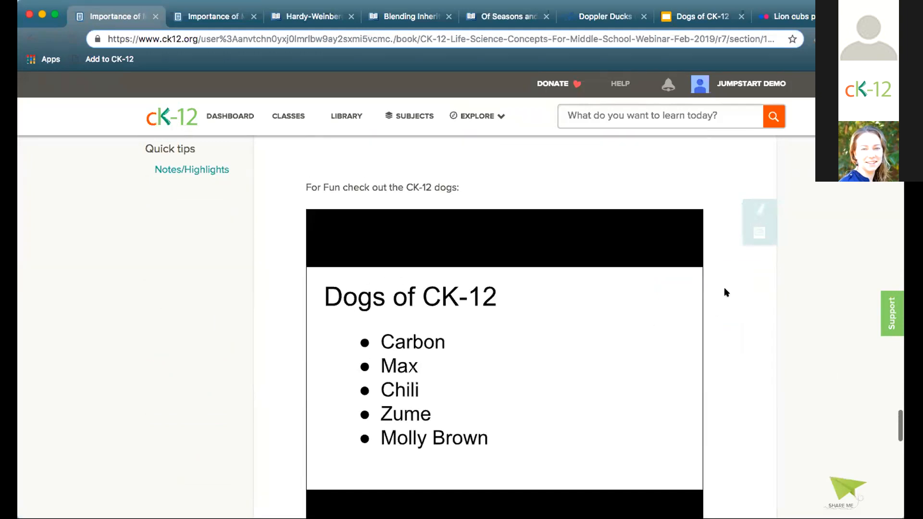
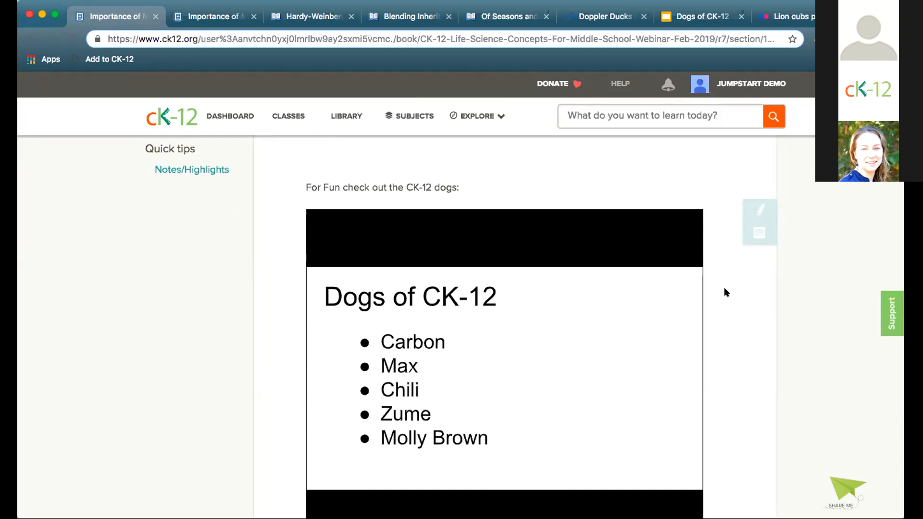
Step: Open the Life Science Concepts For Middle School - Webinar Feb 2019 book from the library and go to chapter 1.0 Introduction to Life Science
scroll(724, 287, "up", 15)
scroll(724, 287, "up", 15)
left_click(339, 116)
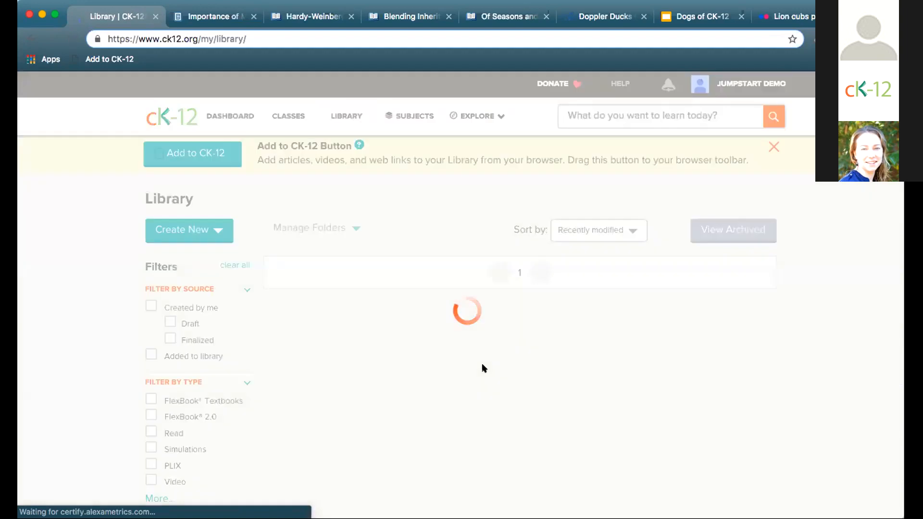
left_click(484, 275)
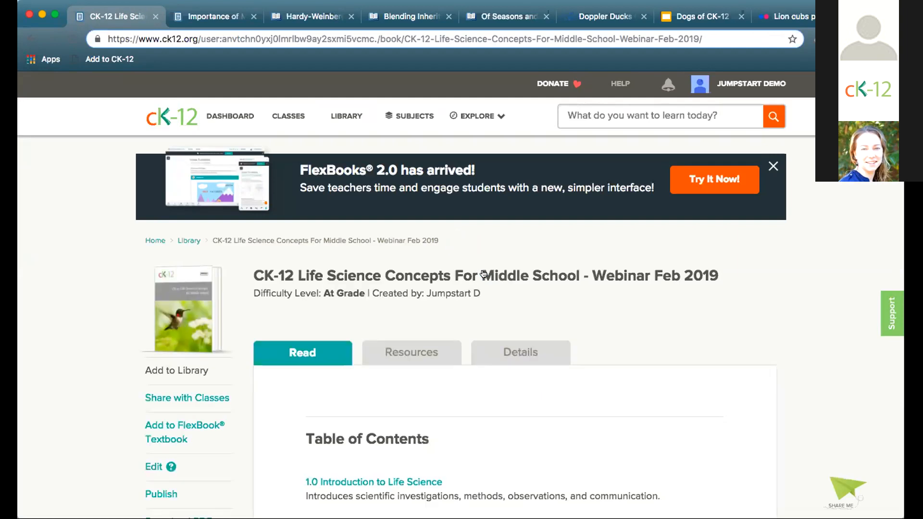
scroll(571, 408, "down", 4)
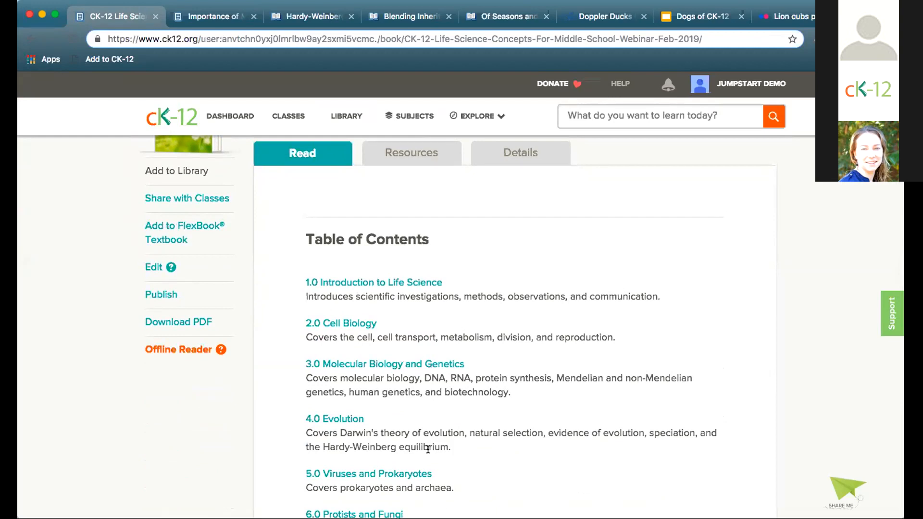
left_click(364, 284)
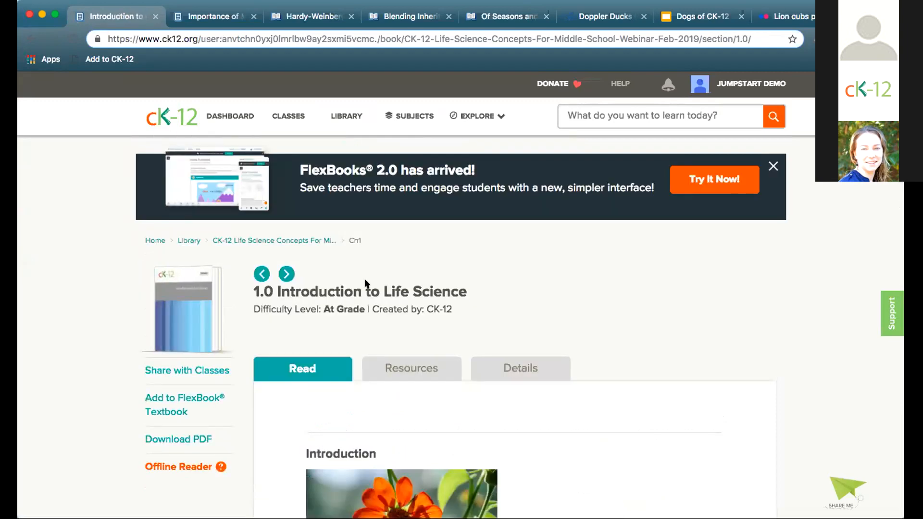
Step: Add the Introduction to Life Science chapter to a new FlexBook 2.0 textbook titled "2019 Spring LS Book"
left_click(158, 398)
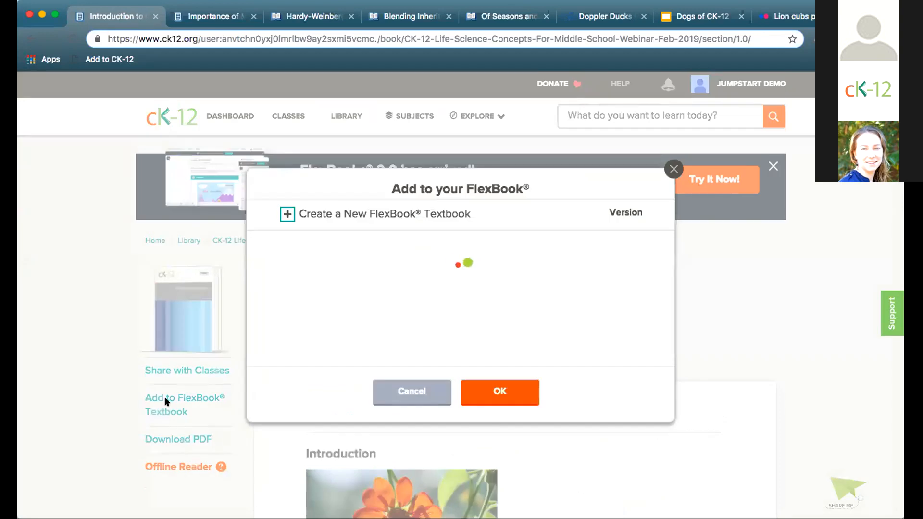
left_click(340, 214)
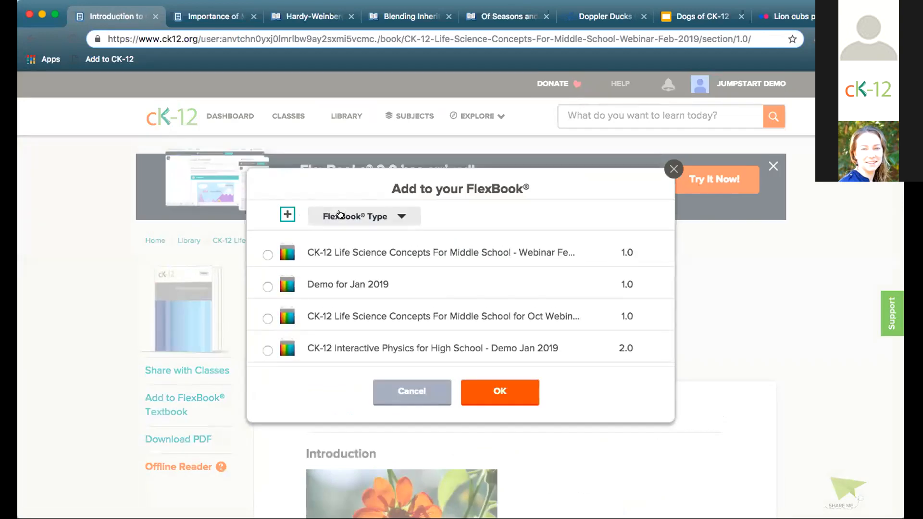
left_click(401, 218)
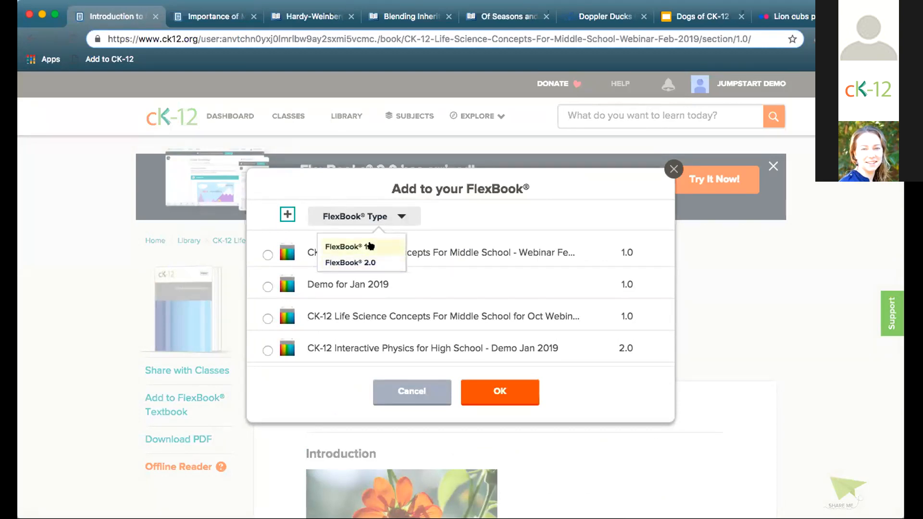
left_click(371, 261)
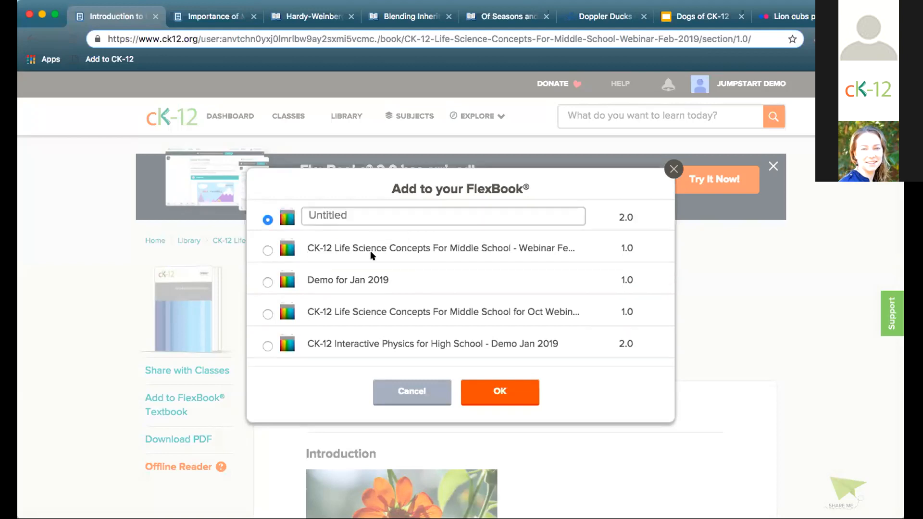
left_click(339, 212)
type("2019")
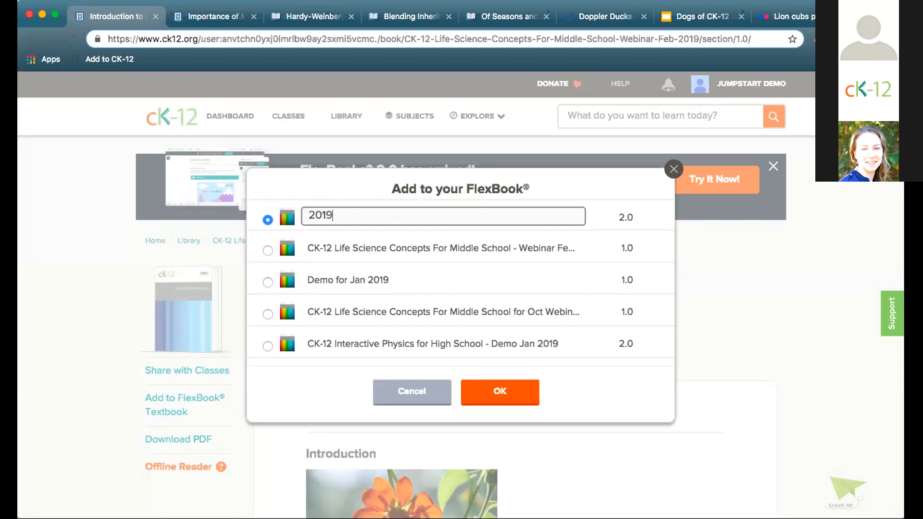
type(" Spring LS Book")
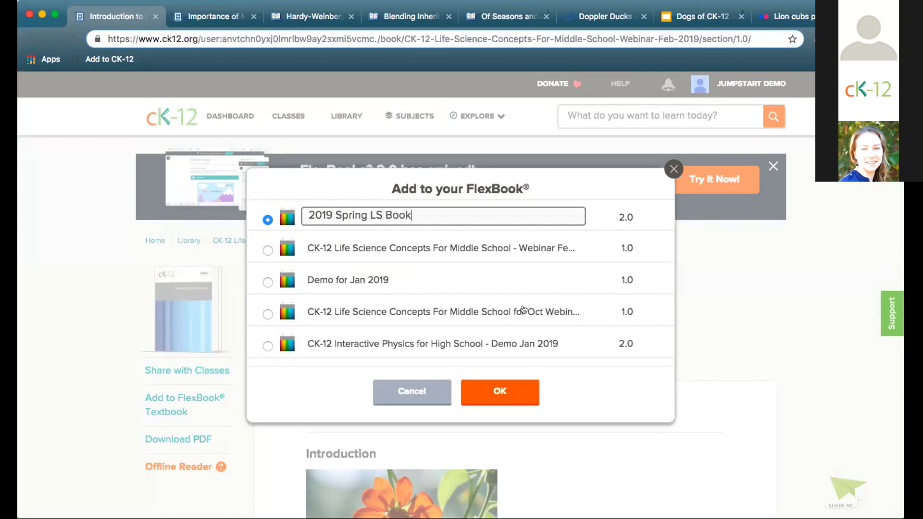
left_click(501, 397)
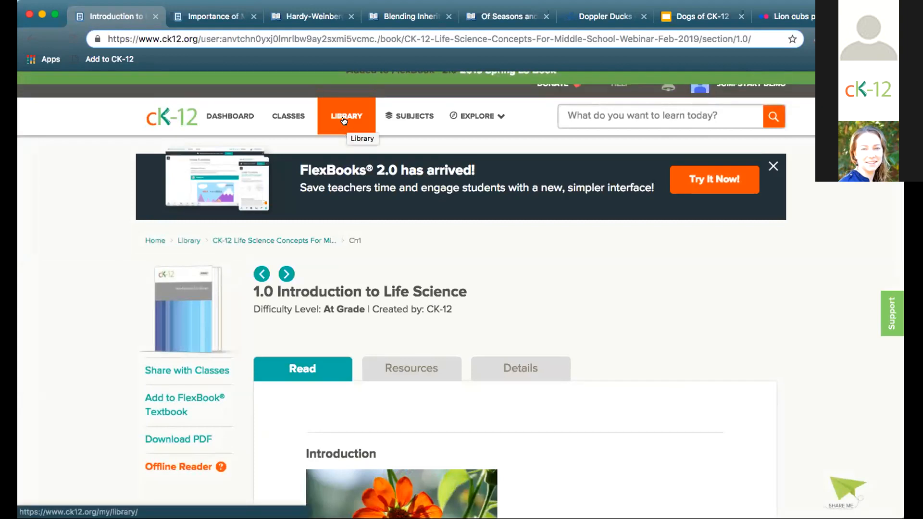
Step: Open the 2019 Spring LS Book from the library and examine the concept list of its Introduction to Life Science chapter
left_click(344, 123)
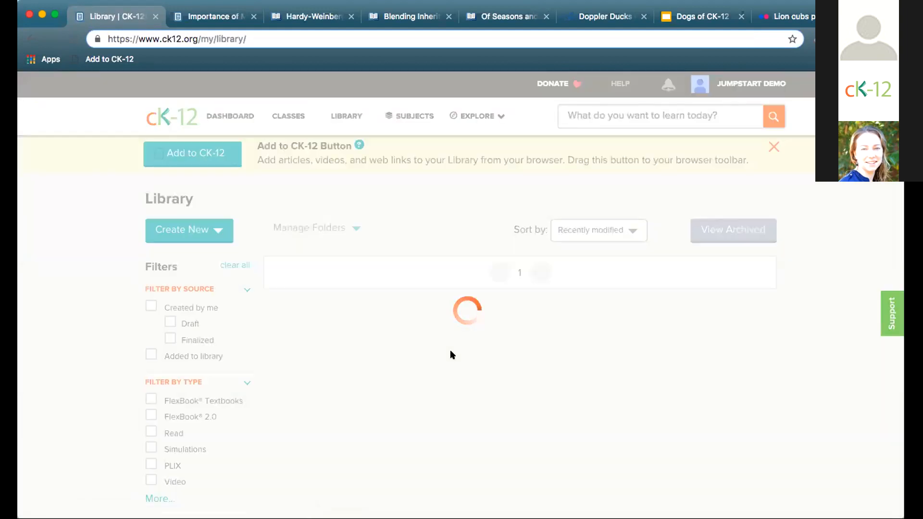
left_click(443, 277)
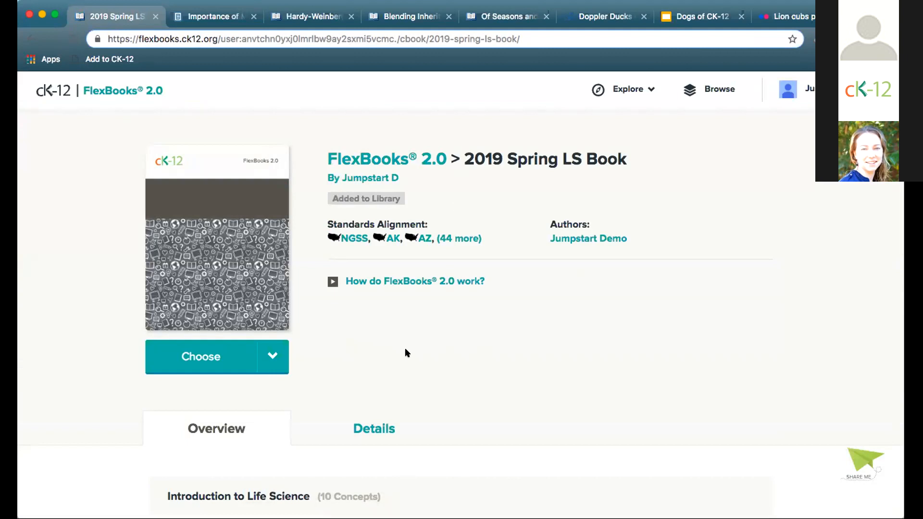
scroll(397, 385, "down", 5)
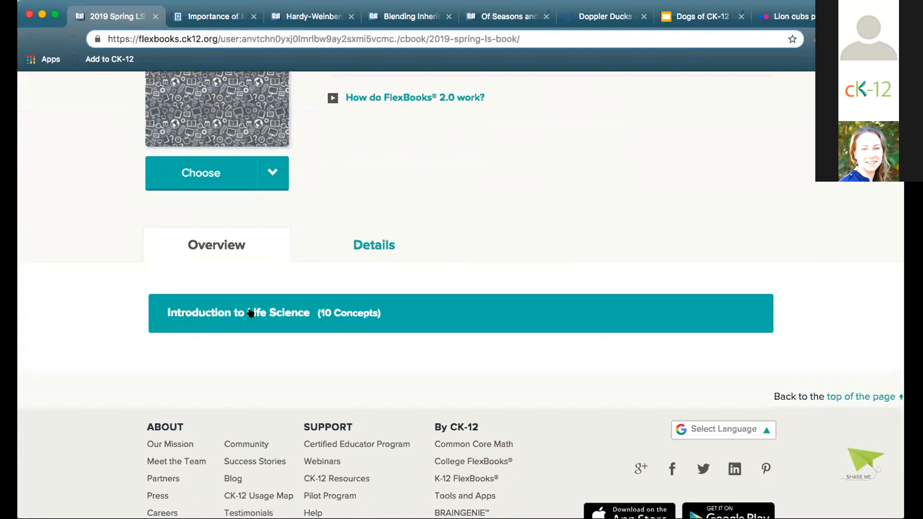
left_click(249, 314)
scroll(422, 381, "down", 3)
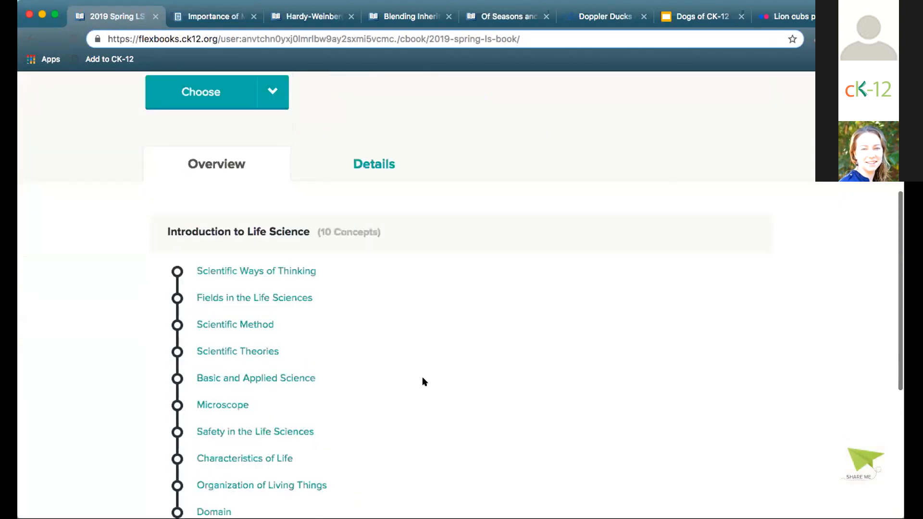
scroll(424, 381, "up", 1)
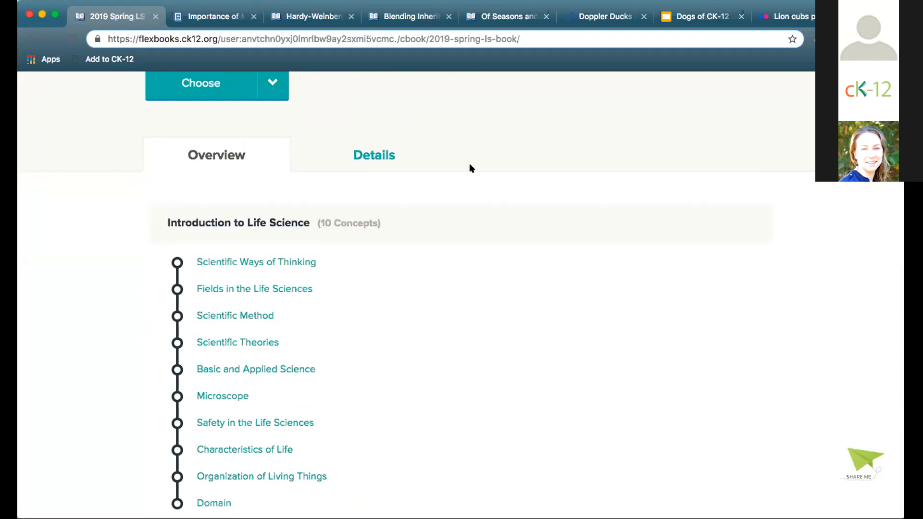
scroll(185, 121, "up", 5)
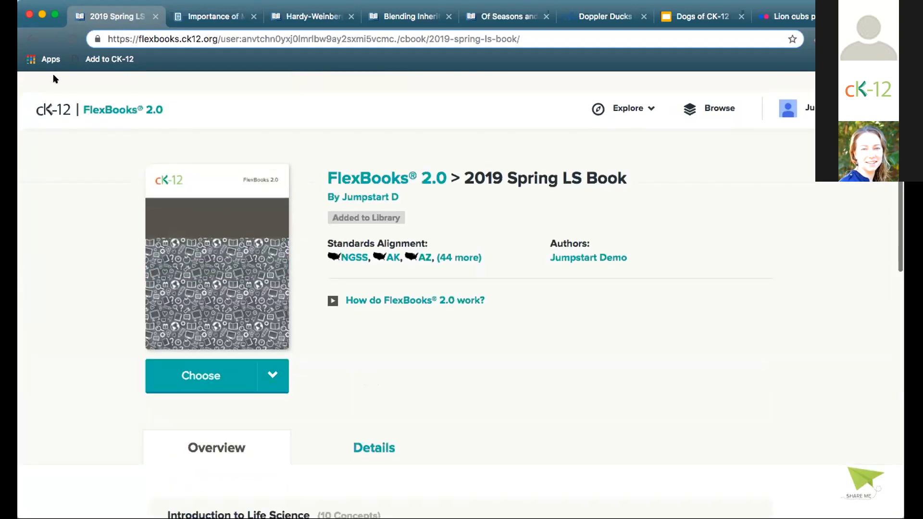
left_click(49, 93)
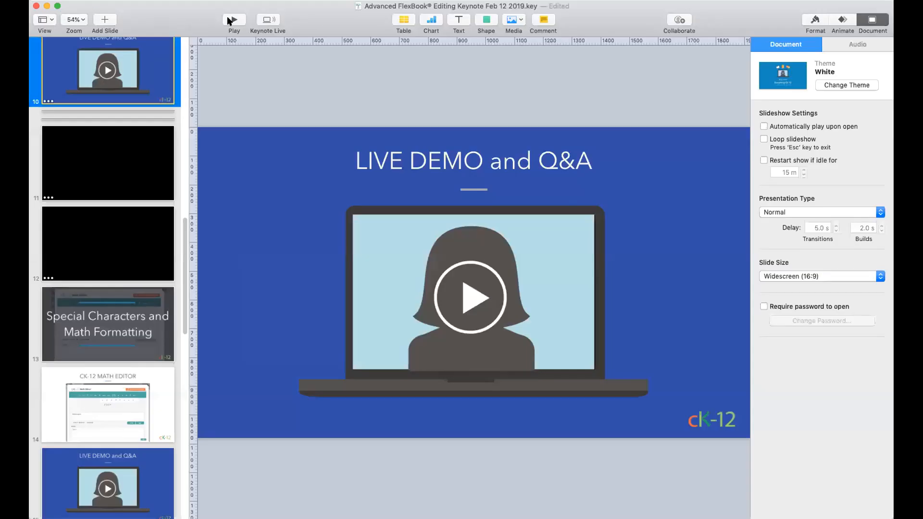
Step: Switch to Keynote and play the presentation from the LIVE DEMO and Q&A slide
left_click(231, 21)
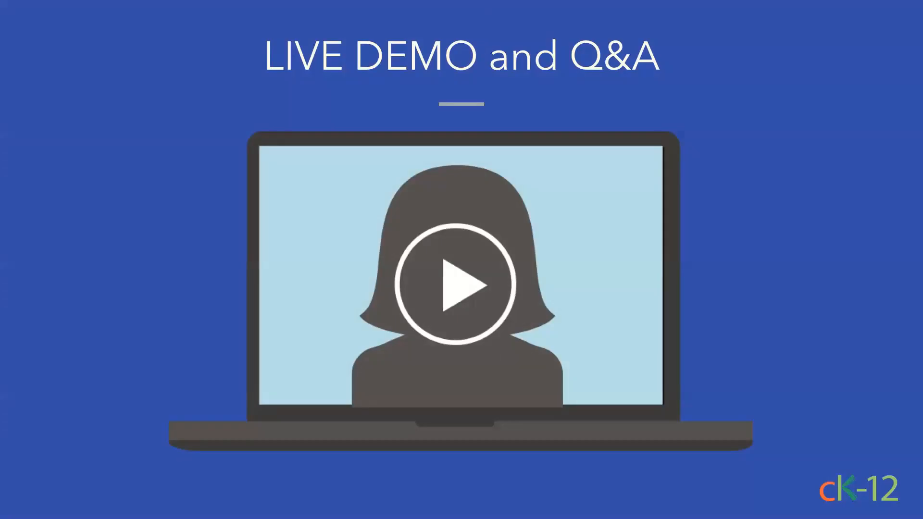
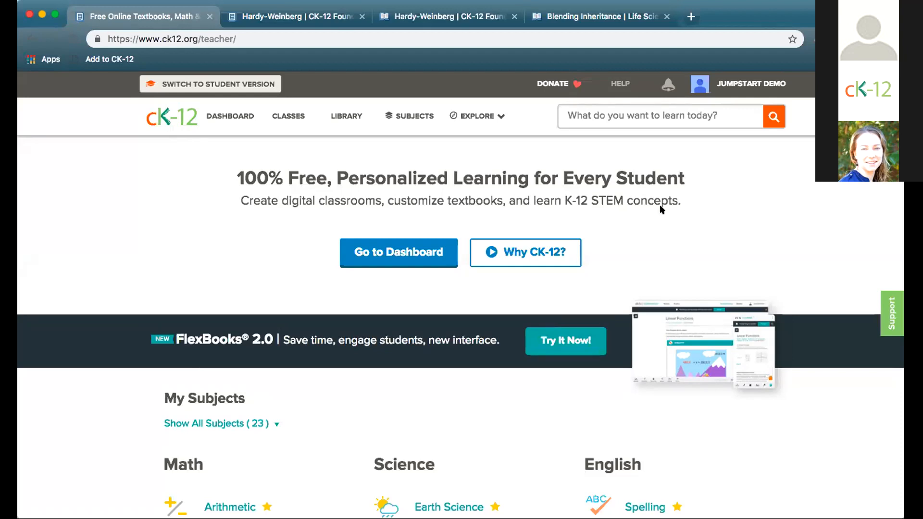
Step: Search CK-12 for "hardy-weinberg" and filter the results to FlexBook Textbooks
left_click(581, 115)
type("h")
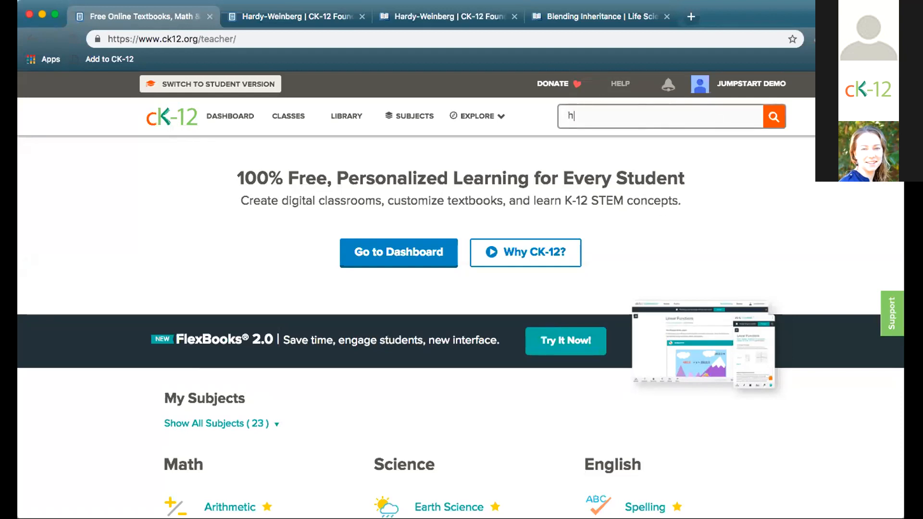
type("ardy-weinberg")
key("Return")
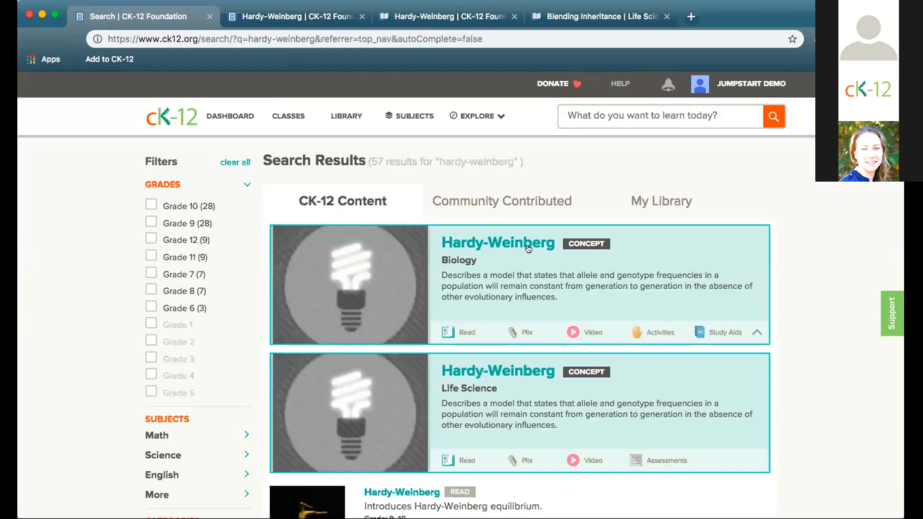
scroll(503, 365, "down", 2)
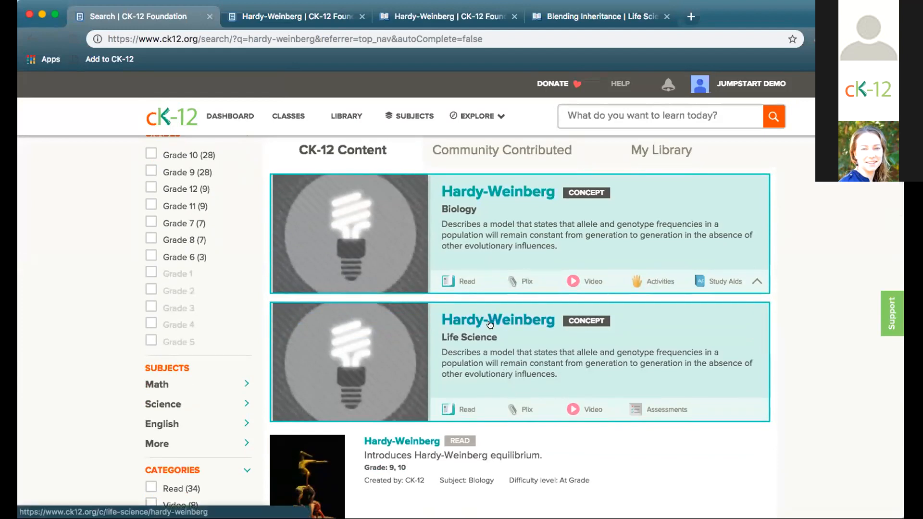
scroll(238, 438, "down", 3)
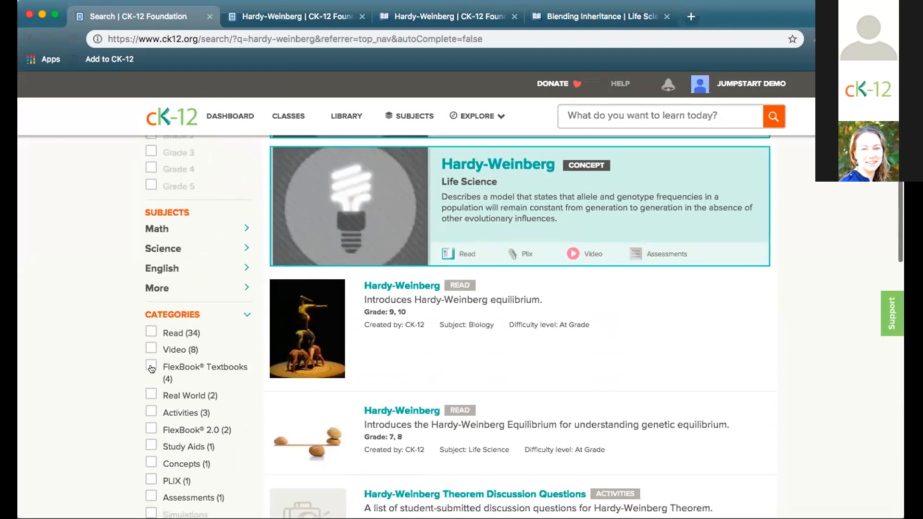
left_click(152, 366)
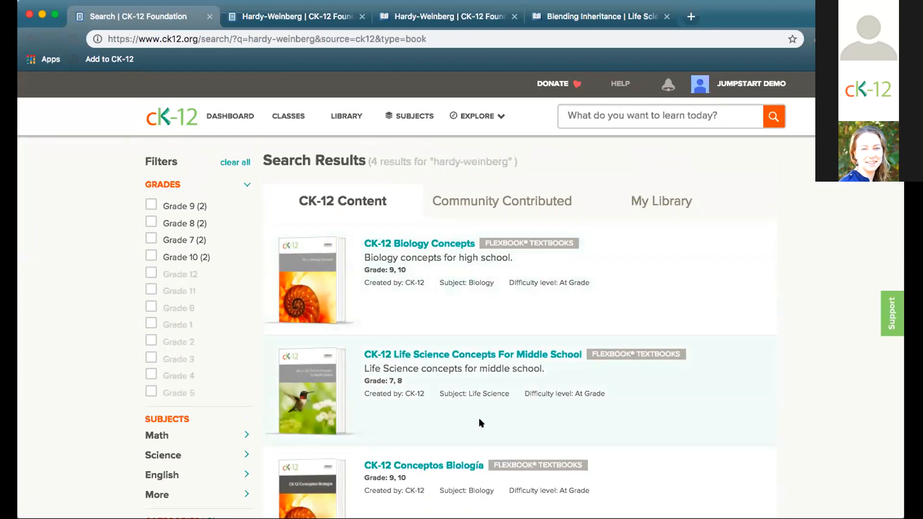
Step: Examine the CK-12 textbook results, compare them with the community contributed ones, and return to the CK-12 content
scroll(478, 423, "down", 1)
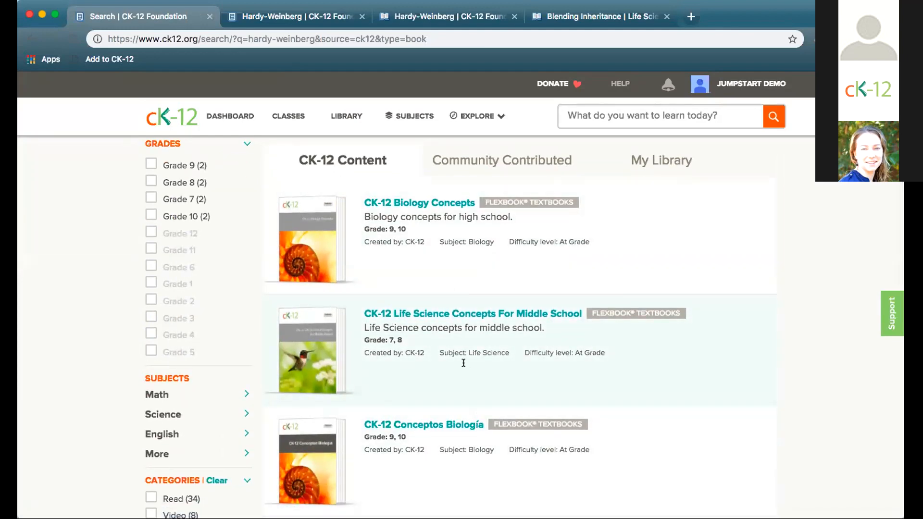
scroll(455, 315, "down", 3)
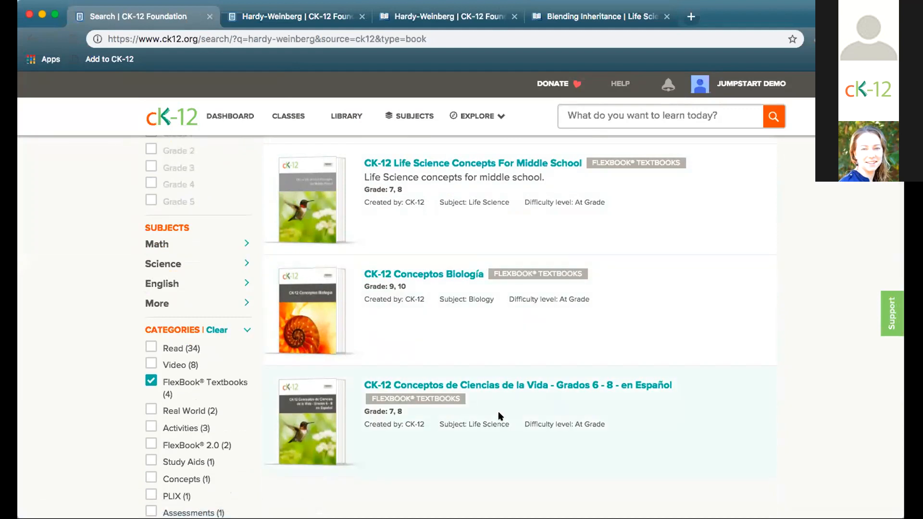
scroll(499, 414, "up", 4)
left_click(472, 199)
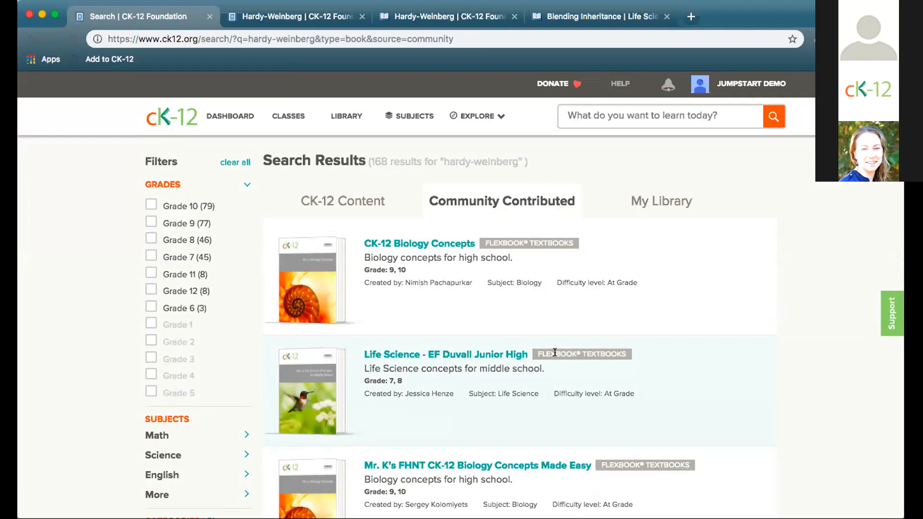
scroll(655, 443, "down", 2)
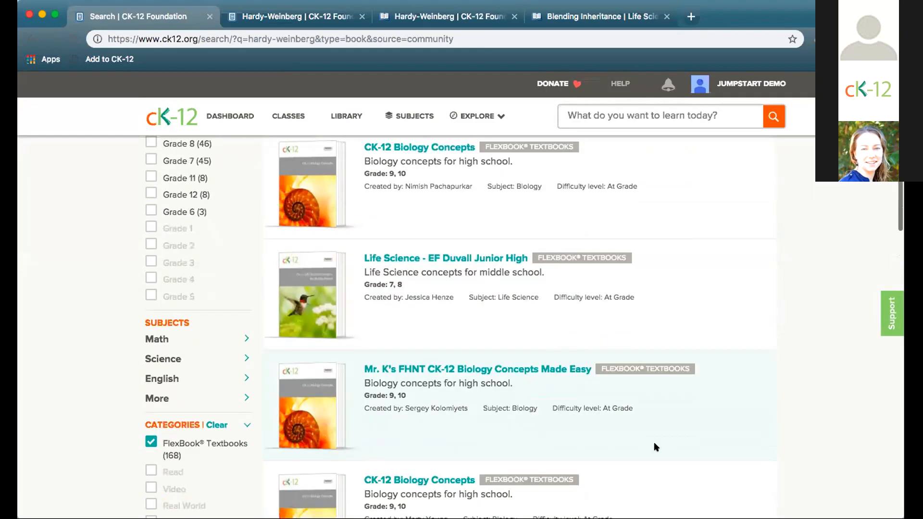
scroll(655, 445, "down", 4)
scroll(655, 446, "up", 8)
left_click(331, 201)
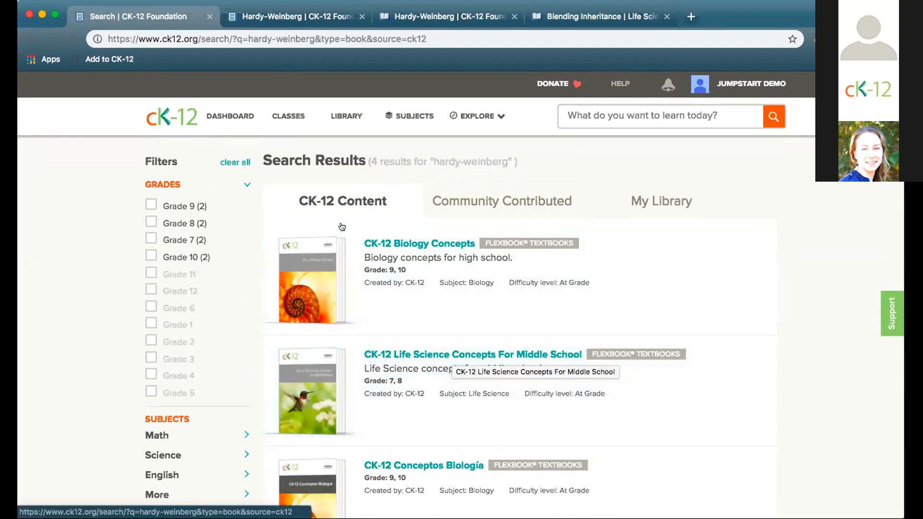
Step: Open CK-12 Life Science for Middle School from the FlexBooks 2.0 science collection and start customizing it
left_click(168, 120)
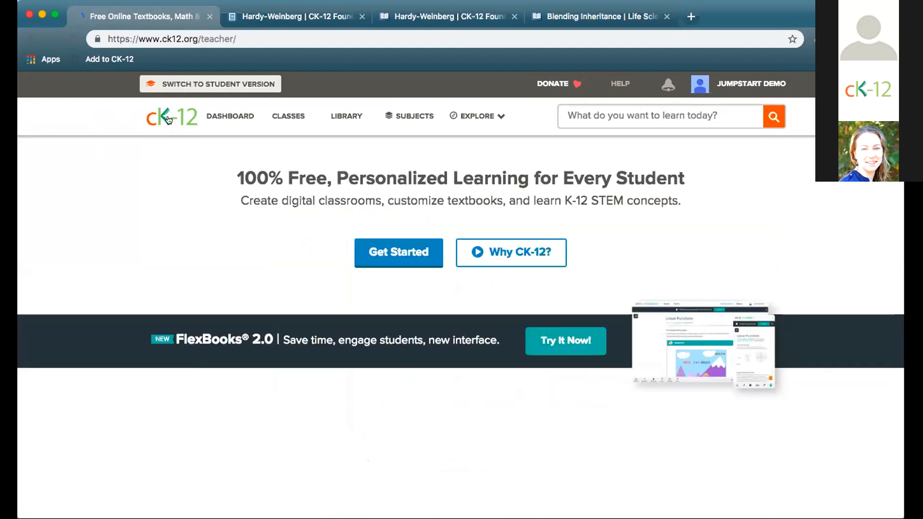
left_click(474, 129)
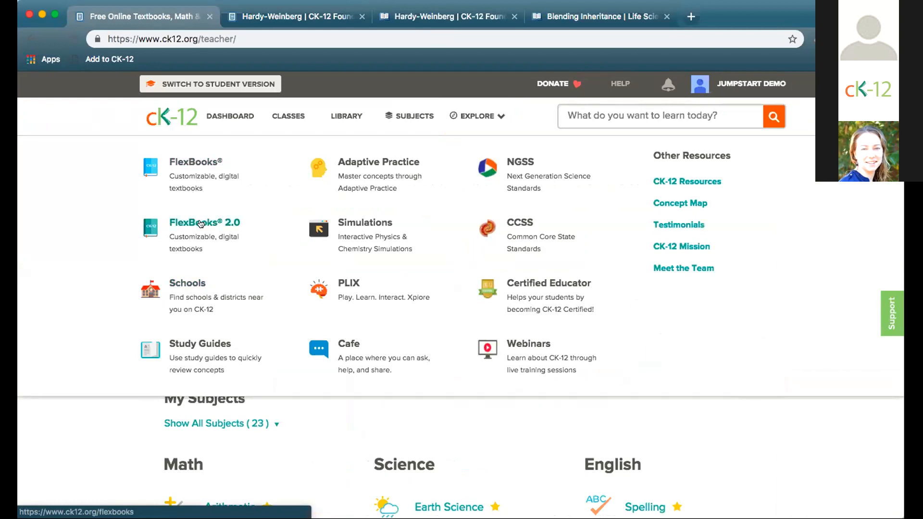
left_click(177, 118)
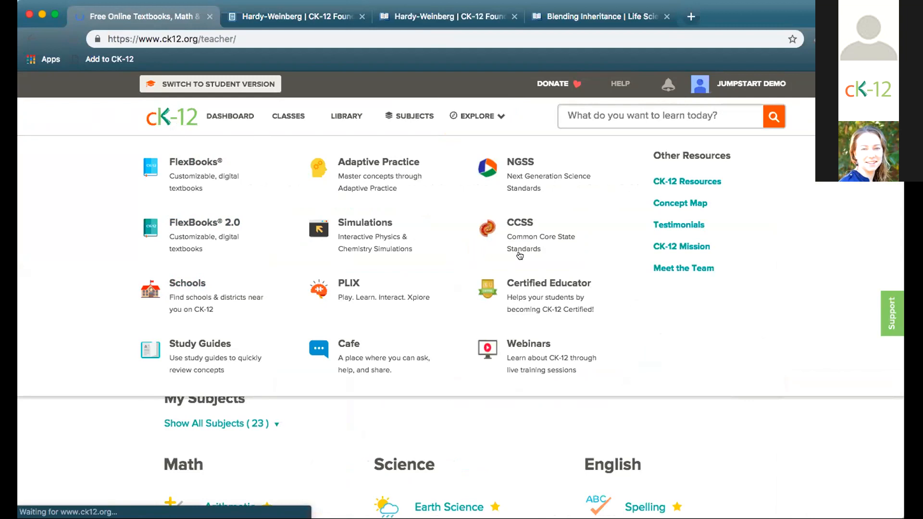
left_click(559, 338)
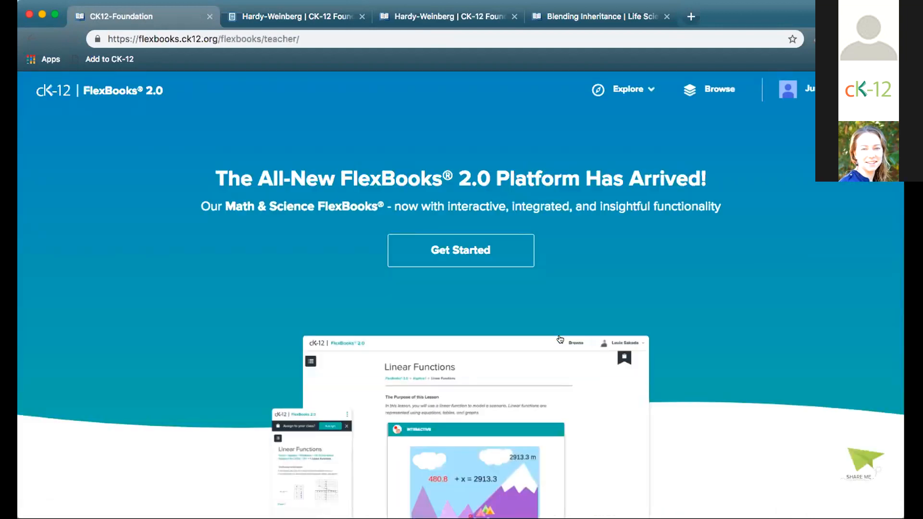
left_click(455, 247)
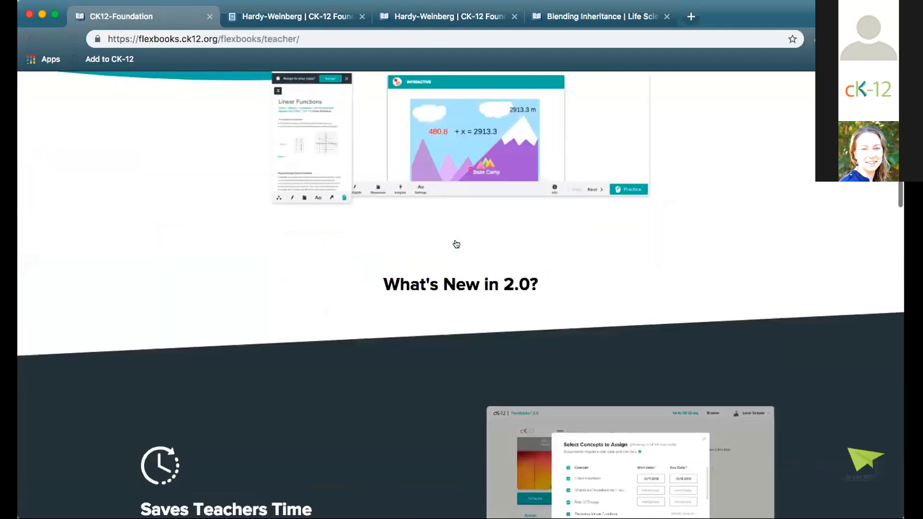
scroll(360, 401, "down", 3)
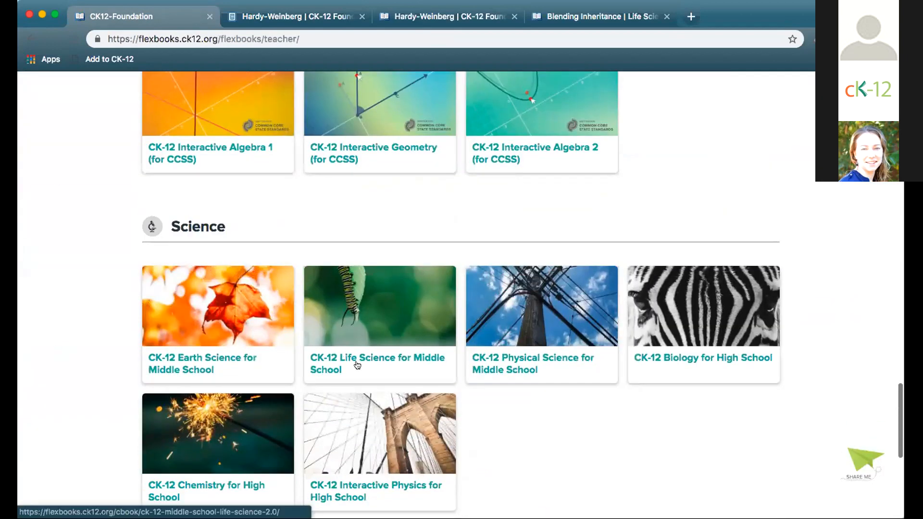
left_click(356, 360)
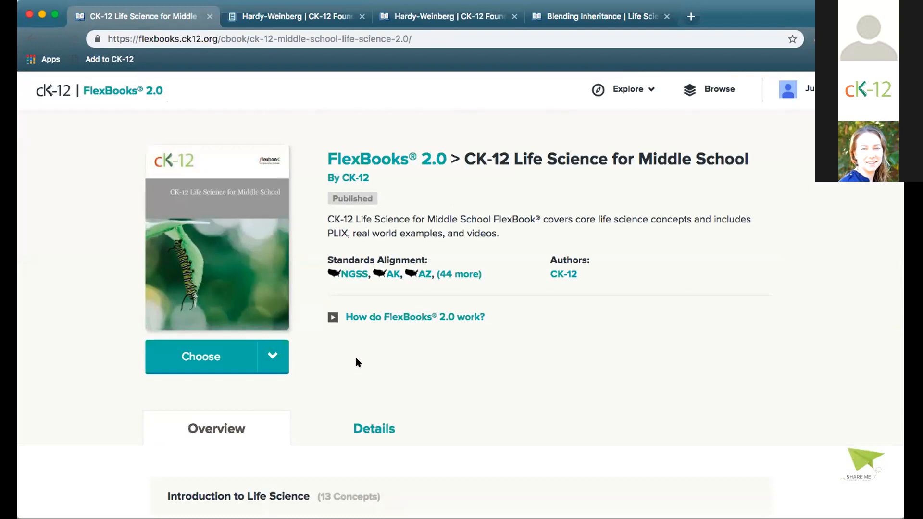
left_click(266, 358)
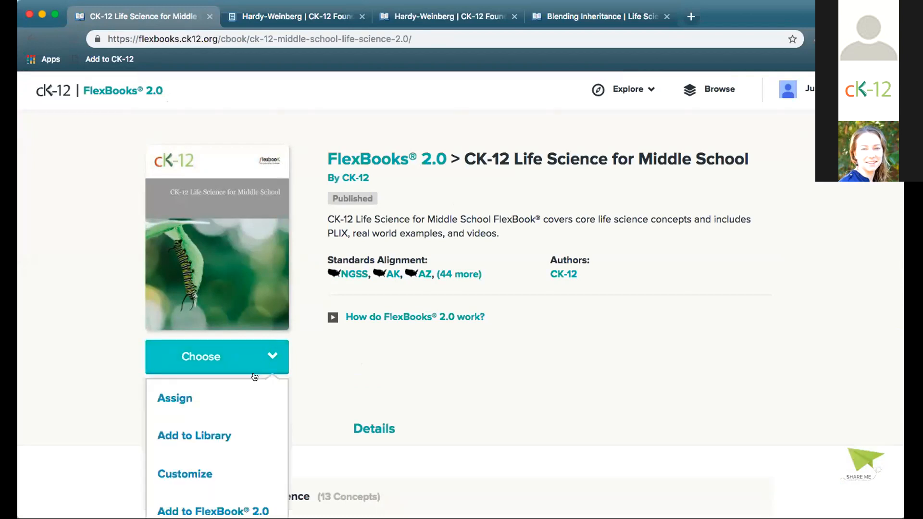
left_click(203, 475)
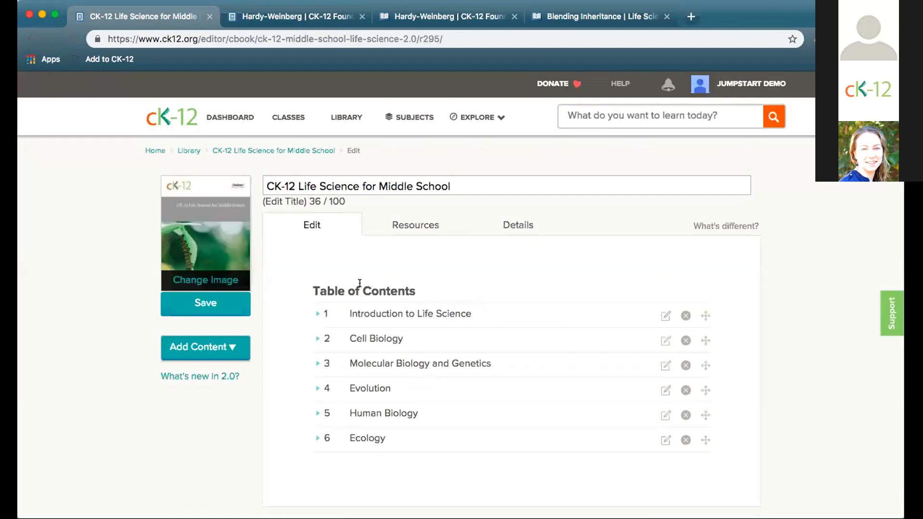
Step: Append "- Feb 12" to the FlexBook title and open section 4.8 Hardy-Weinberg of the Evolution chapter for editing, keeping its title
left_click(488, 185)
type("- Feb 12")
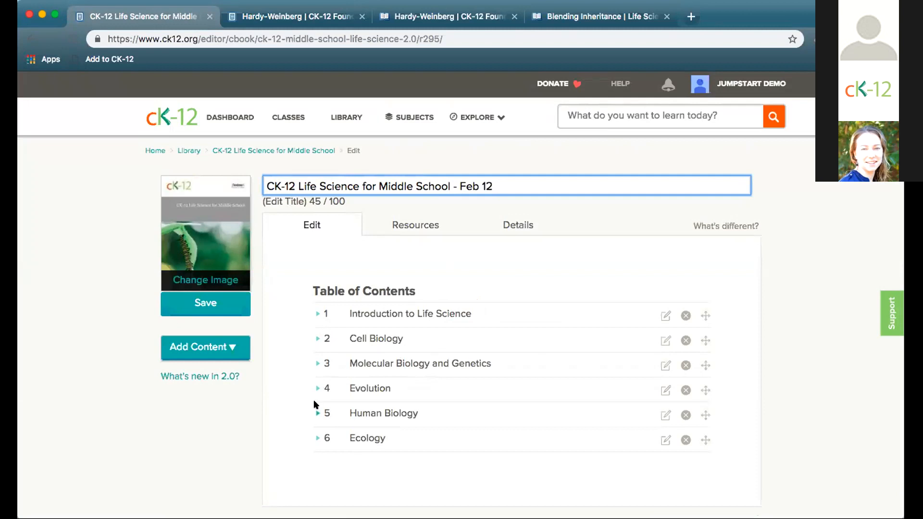
left_click(316, 389)
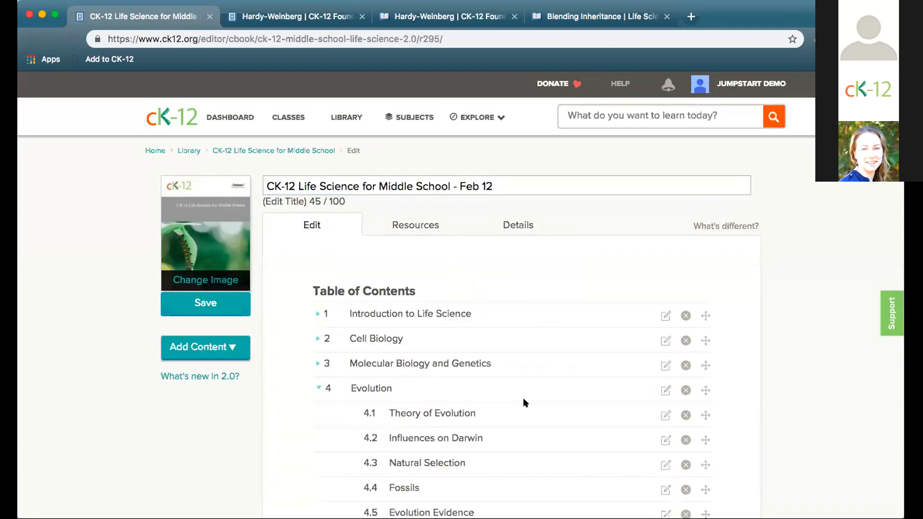
scroll(526, 403, "down", 5)
scroll(524, 402, "down", 2)
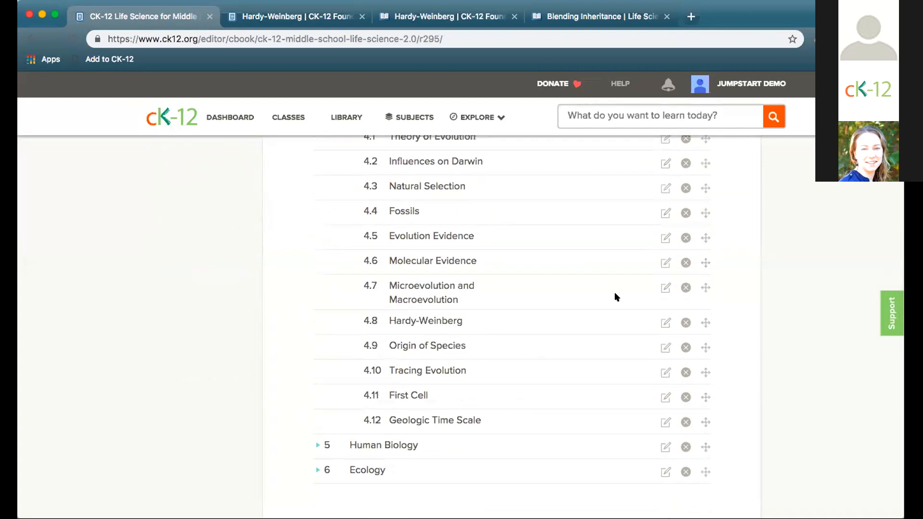
left_click(662, 321)
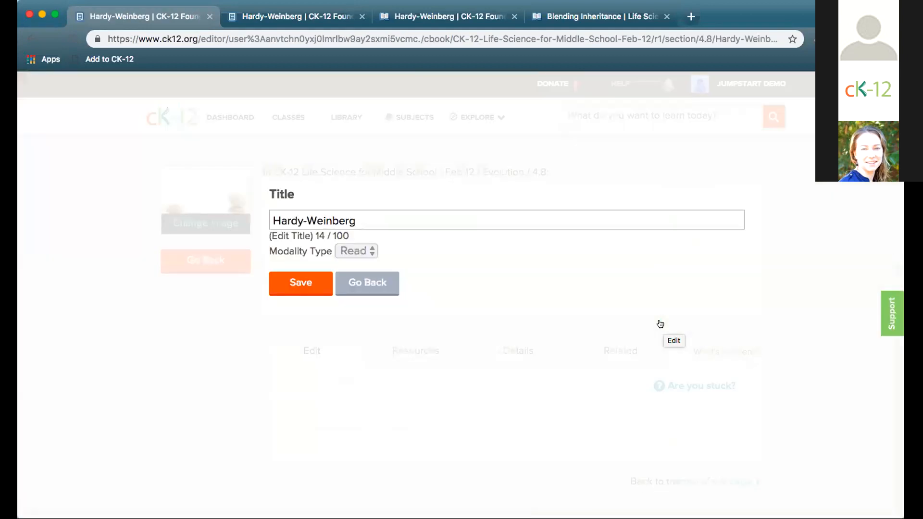
left_click(307, 283)
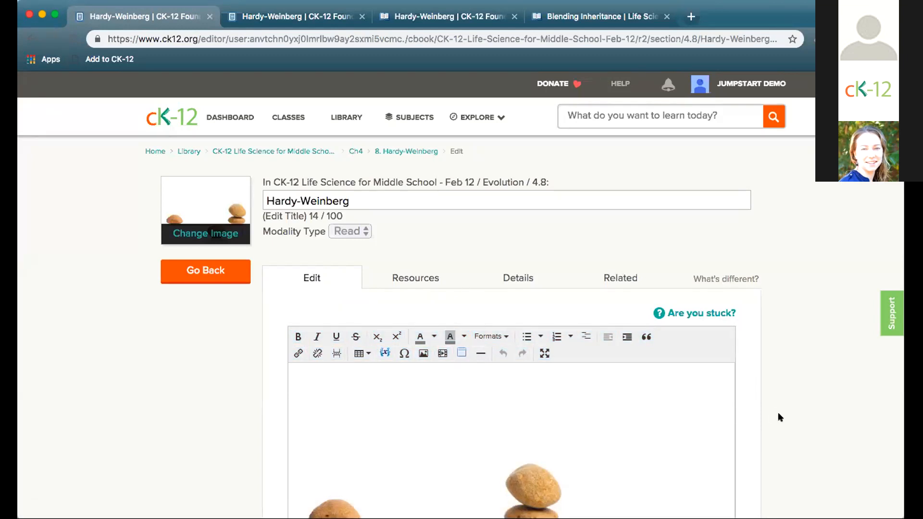
Step: View the special characters available in the section editor and close the list without inserting any
scroll(778, 412, "down", 4)
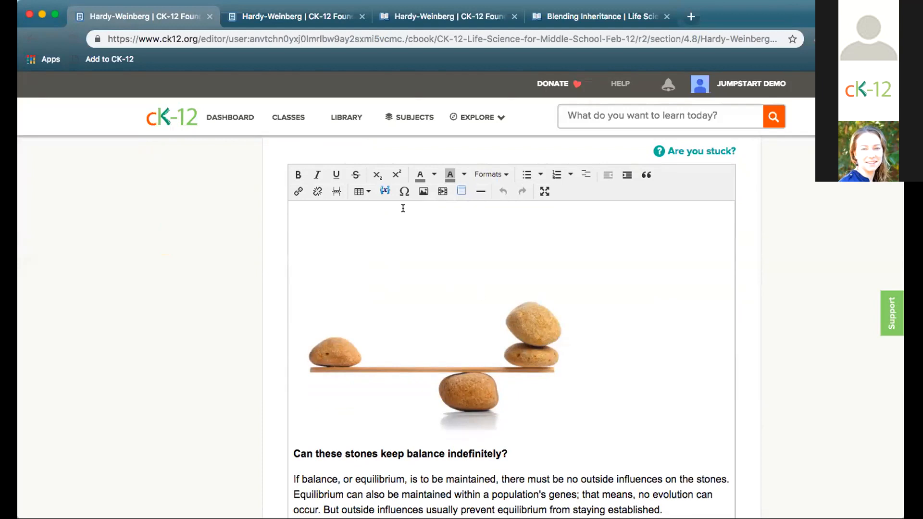
left_click(402, 192)
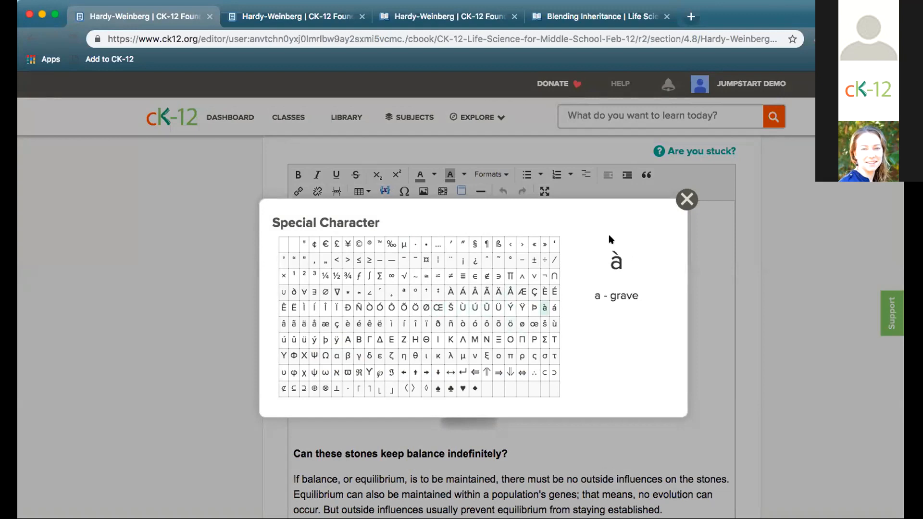
left_click(687, 199)
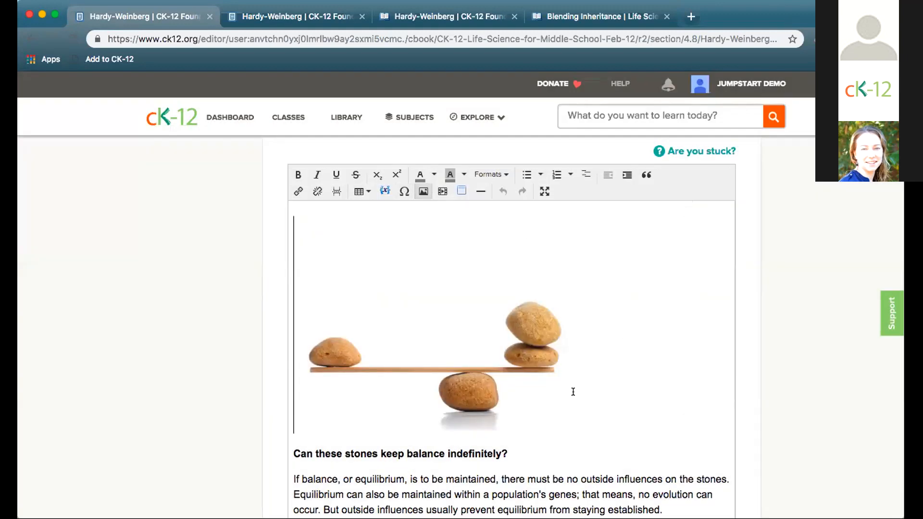
Step: Insert two blank lines after the Hardy-Weinberg model paragraph, above the five conditions for genetic equilibrium
scroll(589, 393, "down", 6)
scroll(590, 395, "down", 3)
scroll(590, 394, "up", 4)
left_click(663, 423)
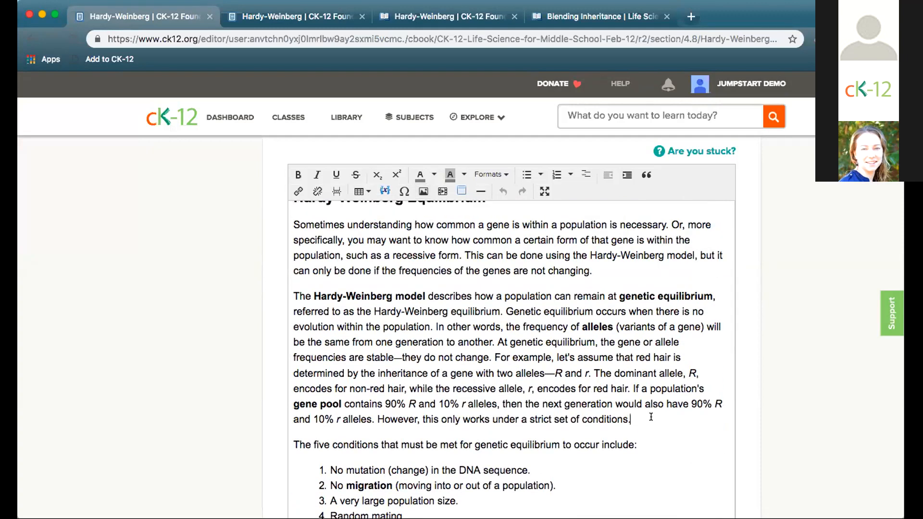
key("Return")
key("Return")
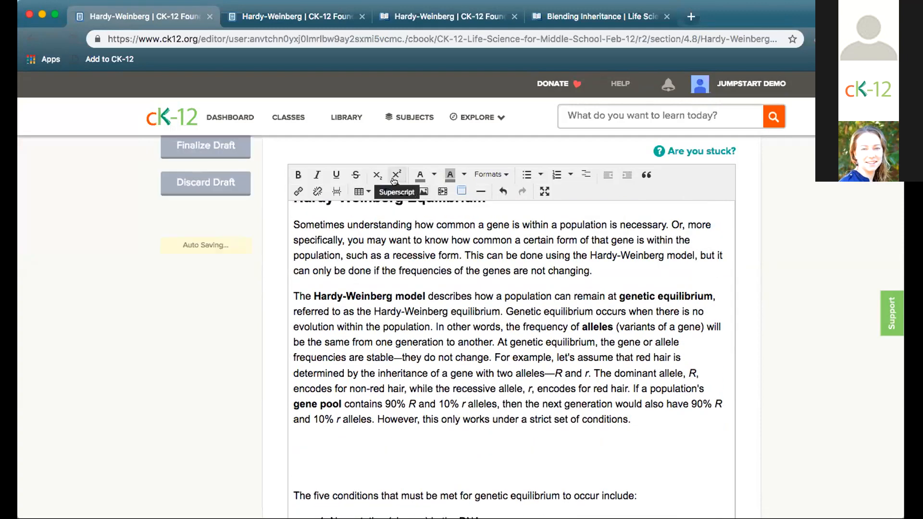
left_click(383, 191)
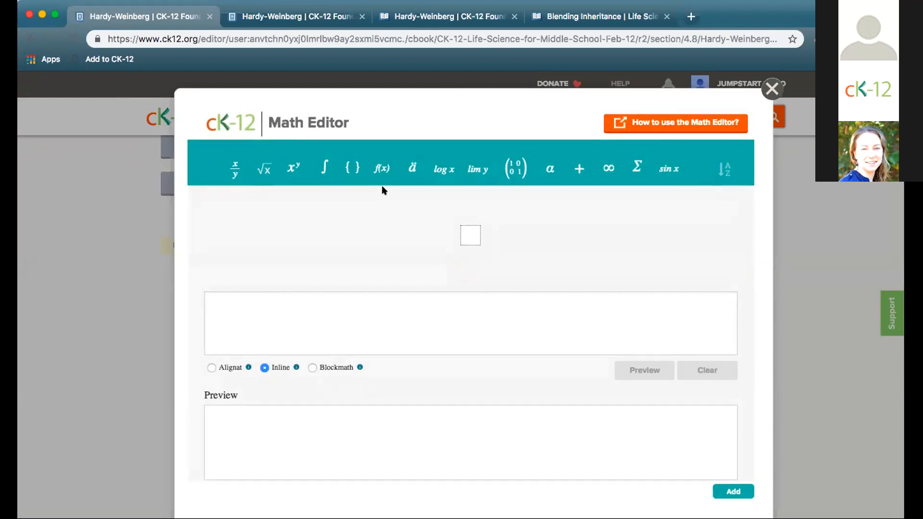
left_click(382, 171)
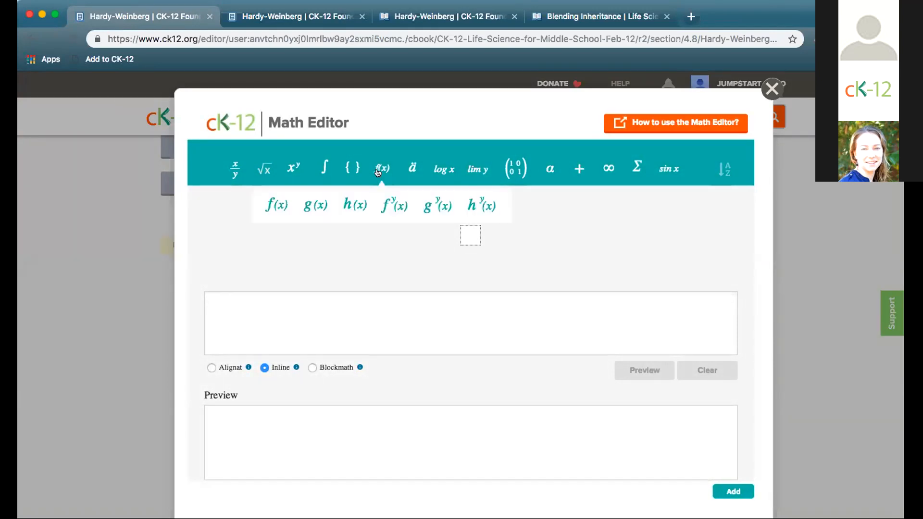
left_click(269, 207)
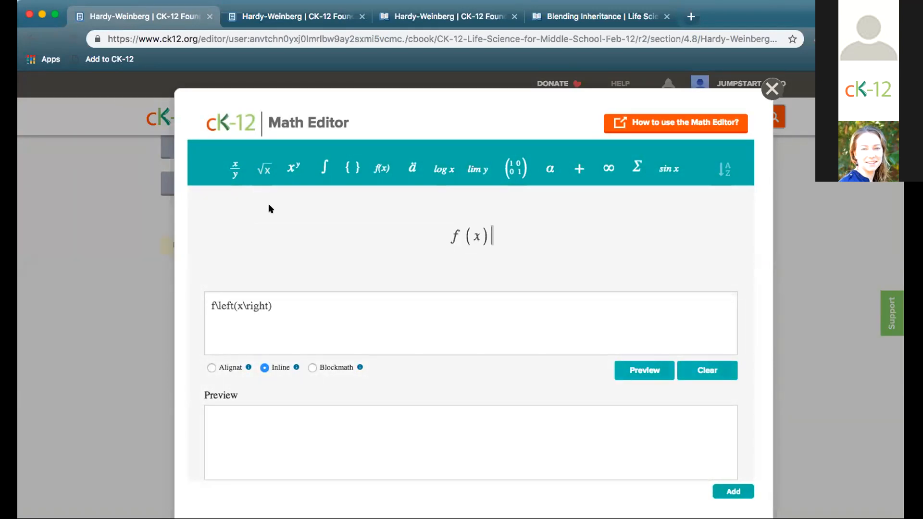
left_click(576, 170)
left_click(567, 217)
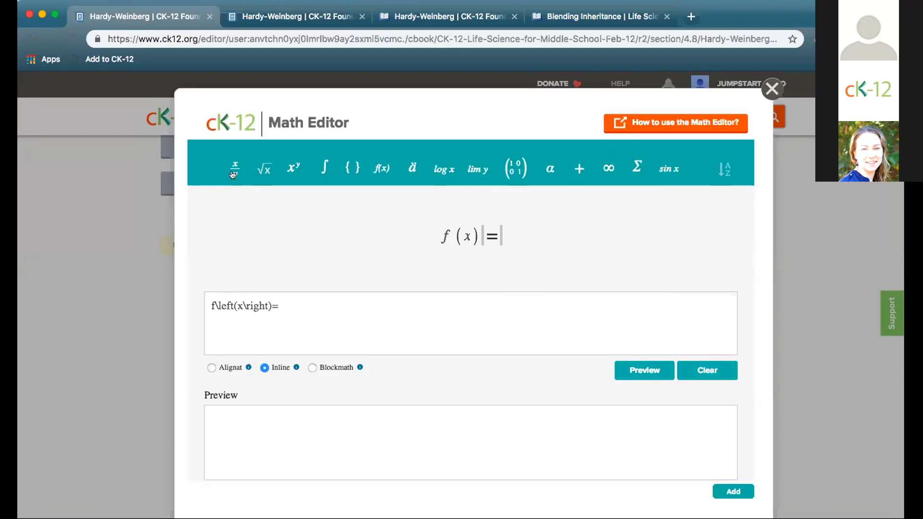
left_click(288, 170)
left_click(321, 204)
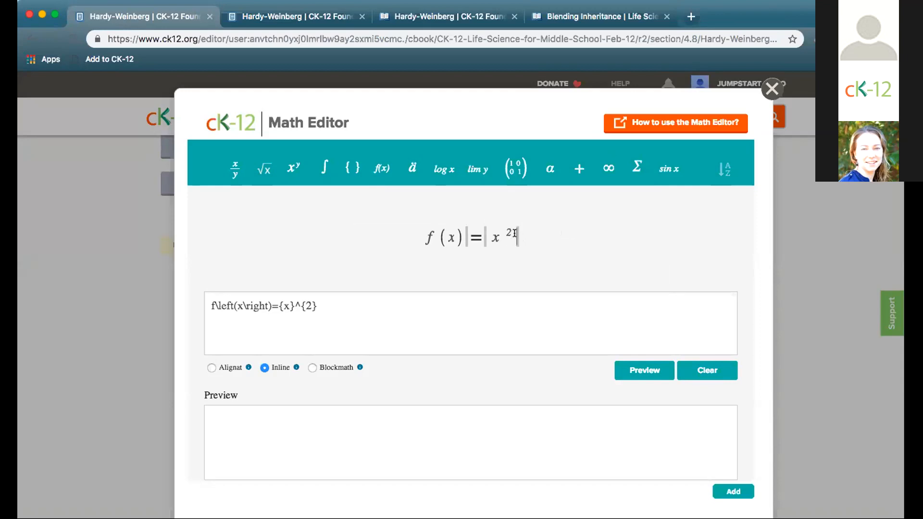
left_click(289, 169)
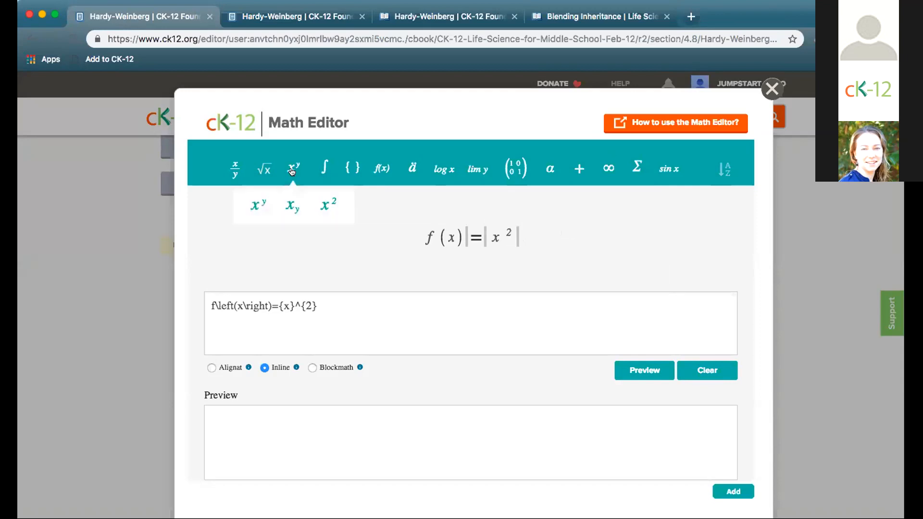
left_click(256, 208)
left_click(509, 235)
type("p}^{2}")
left_click(525, 225)
type("2")
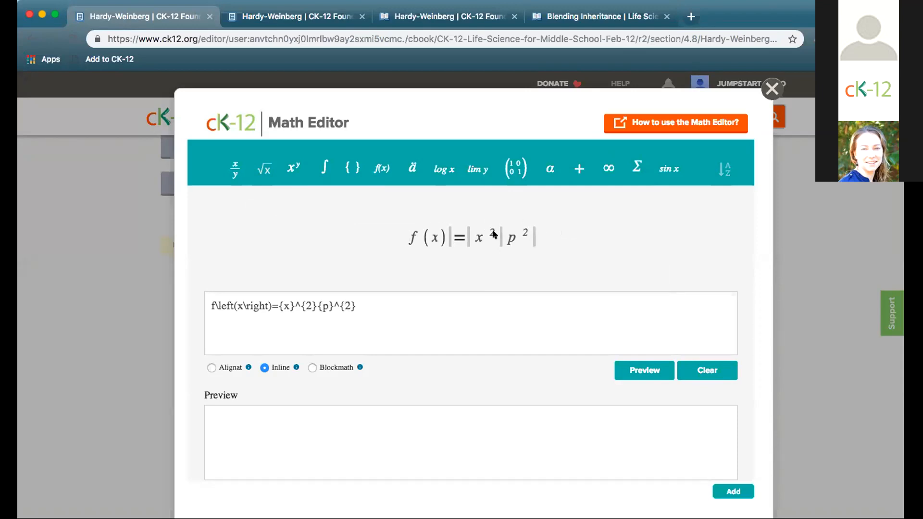
key("BackSpace")
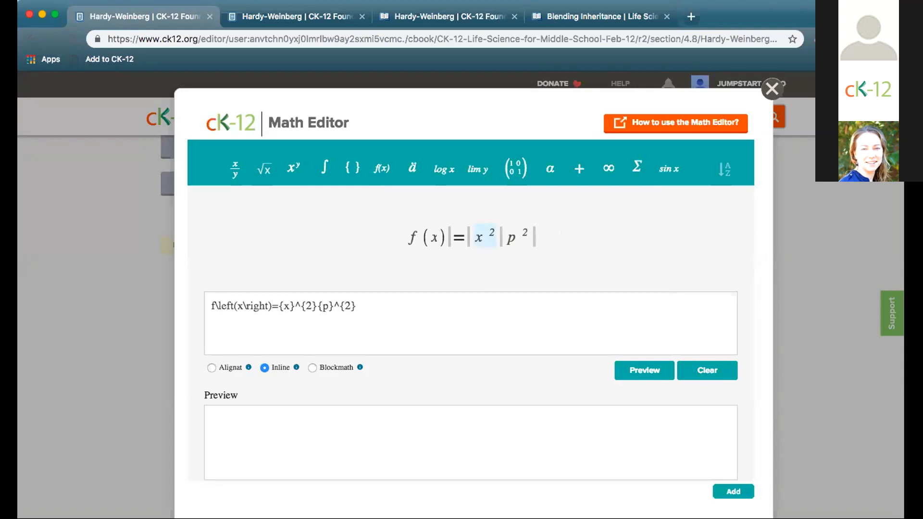
key("BackSpace")
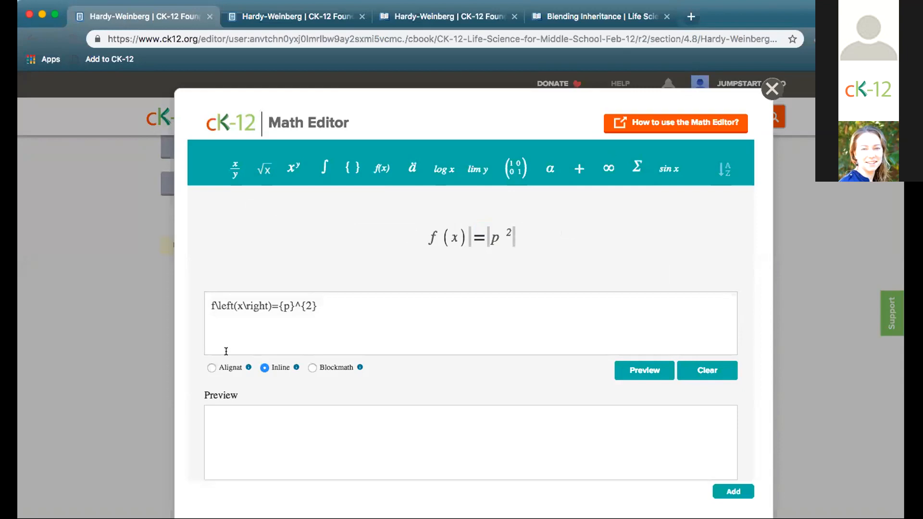
double_click(239, 304)
key("BackSpace")
type("BB")
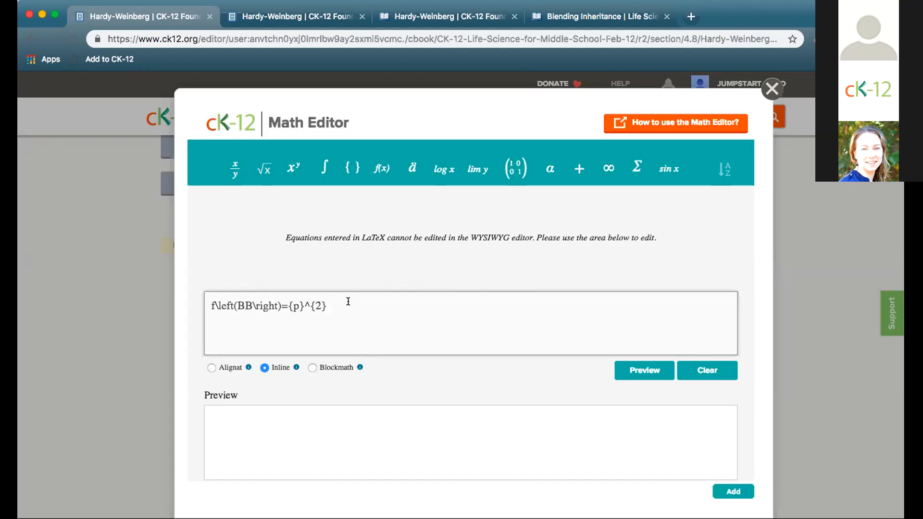
left_click(570, 169)
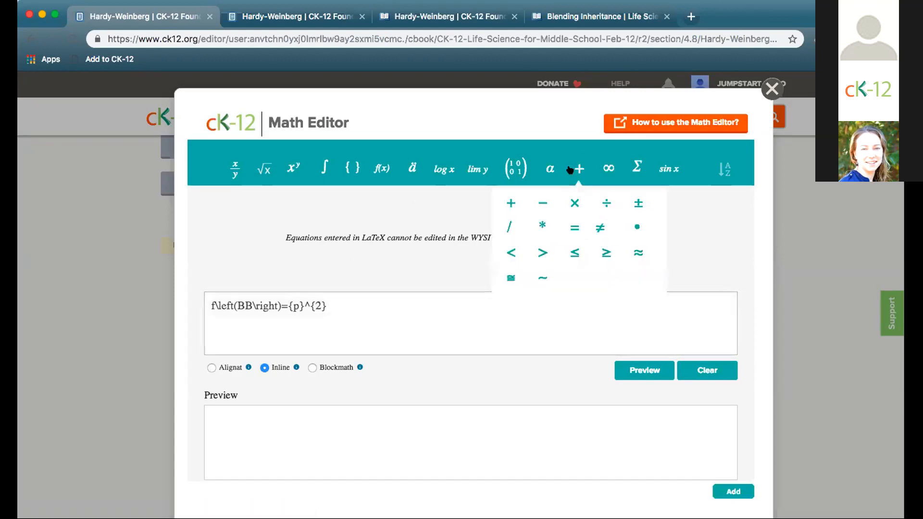
left_click(509, 202)
left_click(346, 302)
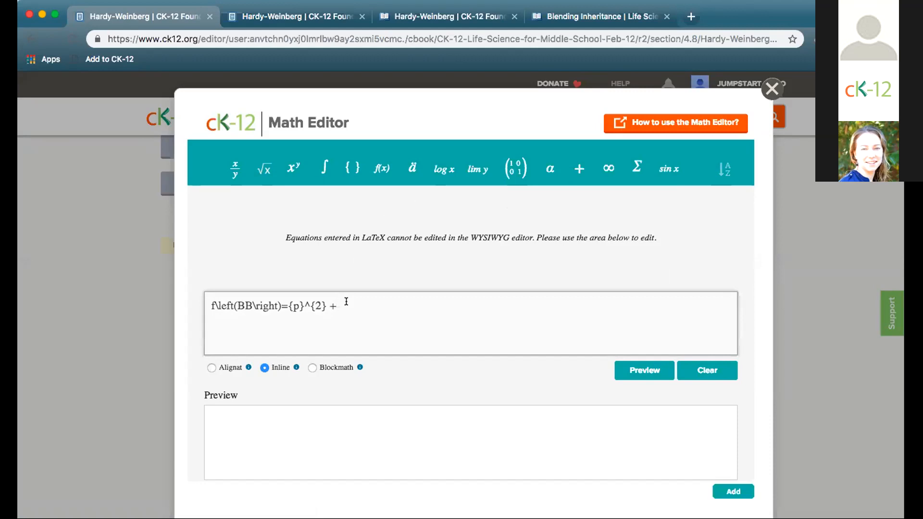
key("BackSpace")
left_click(771, 89)
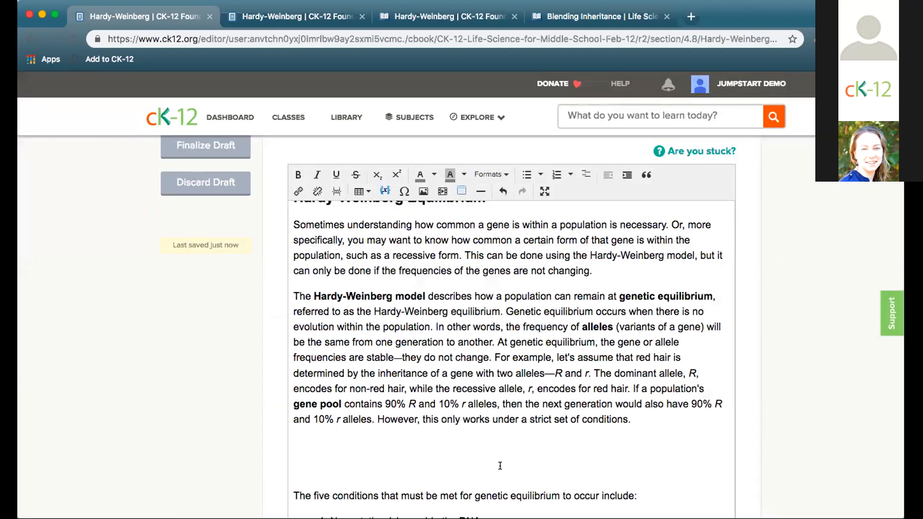
Step: Start a new equation in the Math Editor with f(x)= followed by a superscript template holding p^2 in its base
left_click(384, 192)
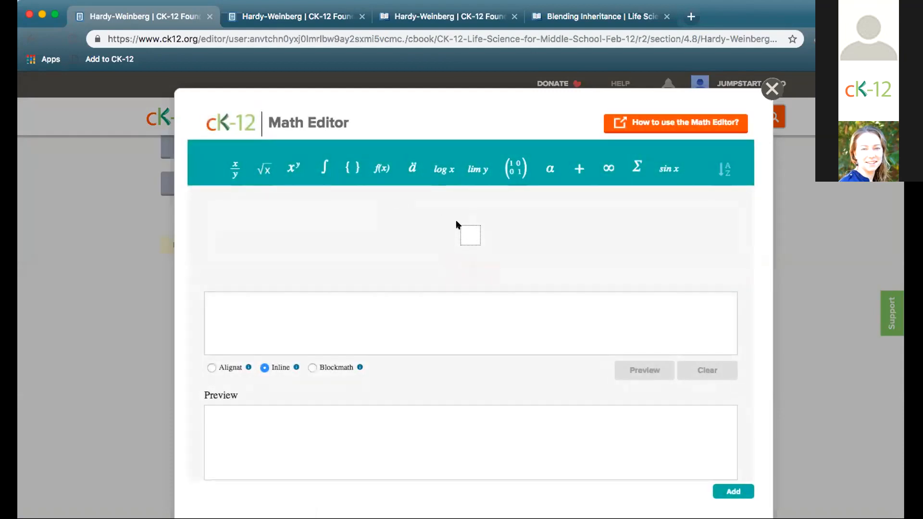
left_click(380, 168)
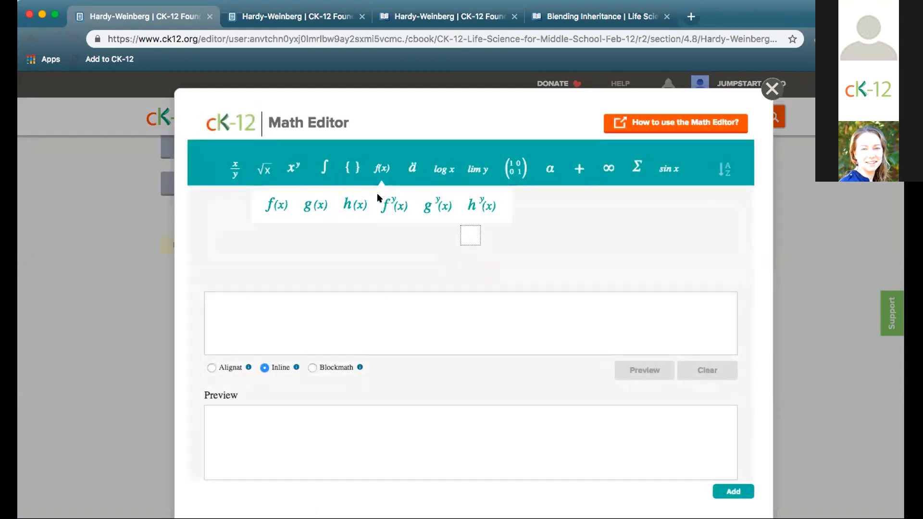
left_click(279, 205)
type("=")
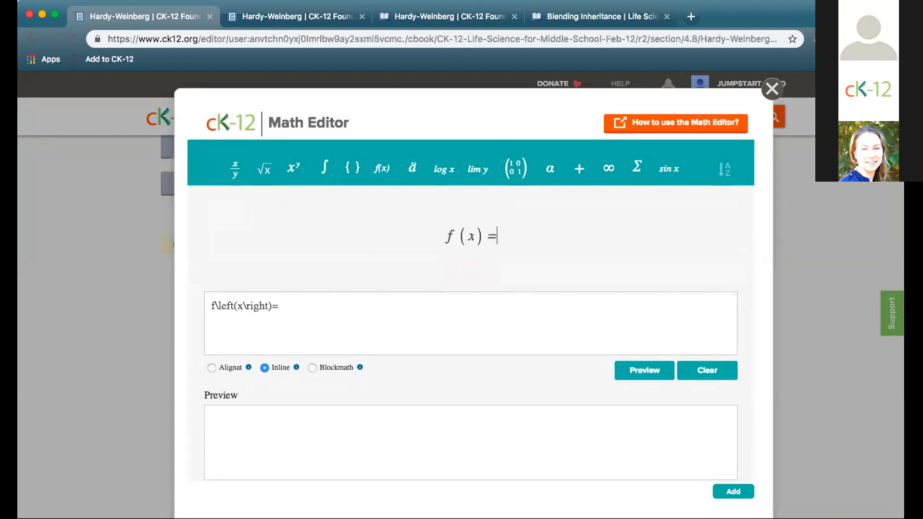
left_click(285, 172)
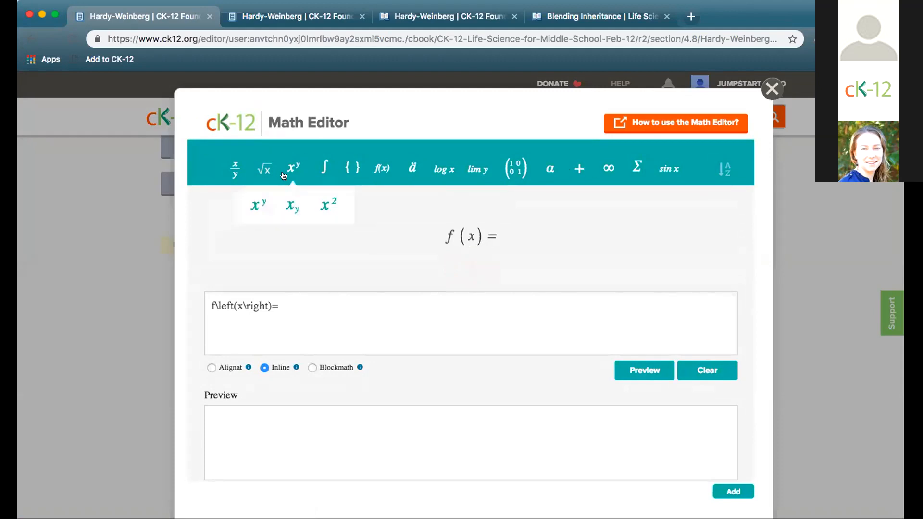
left_click(254, 203)
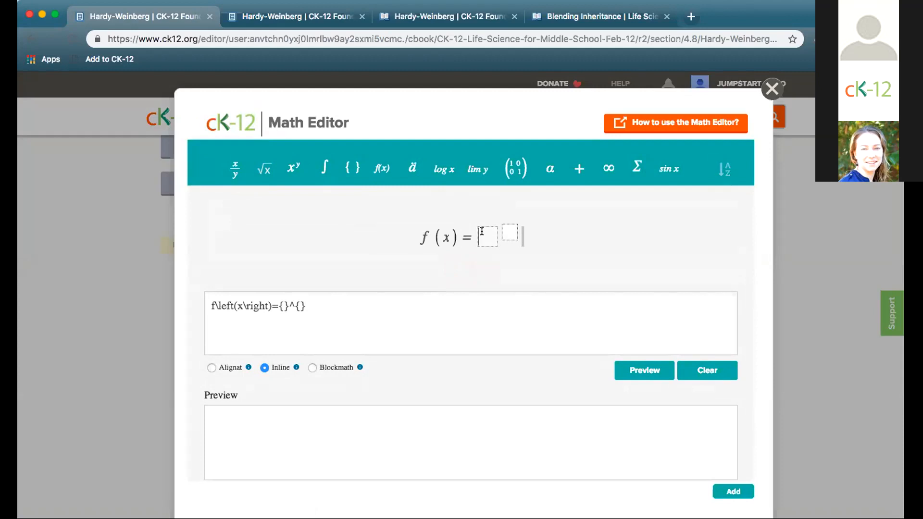
type("p^2")
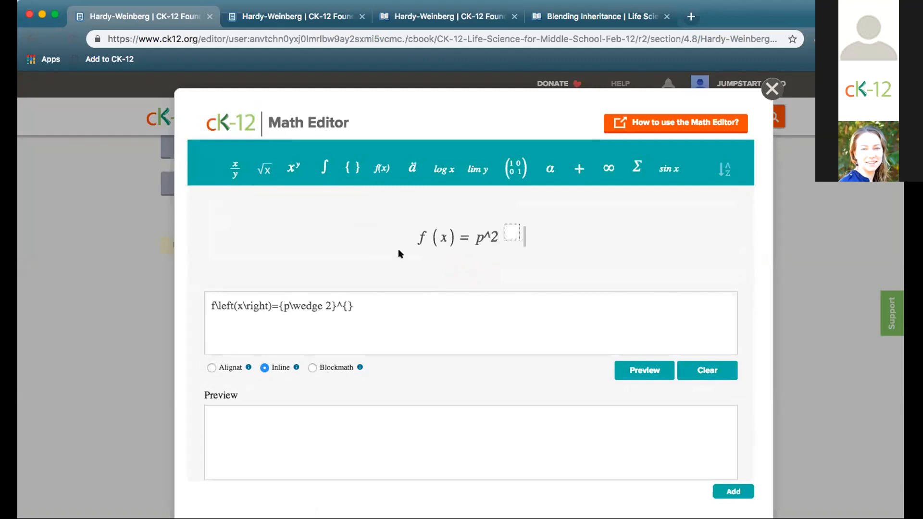
Step: Change the function's argument to BB in the LaTeX code and preview the equation in Blockmath format
left_click(241, 305)
key("BackSpace")
type("BB")
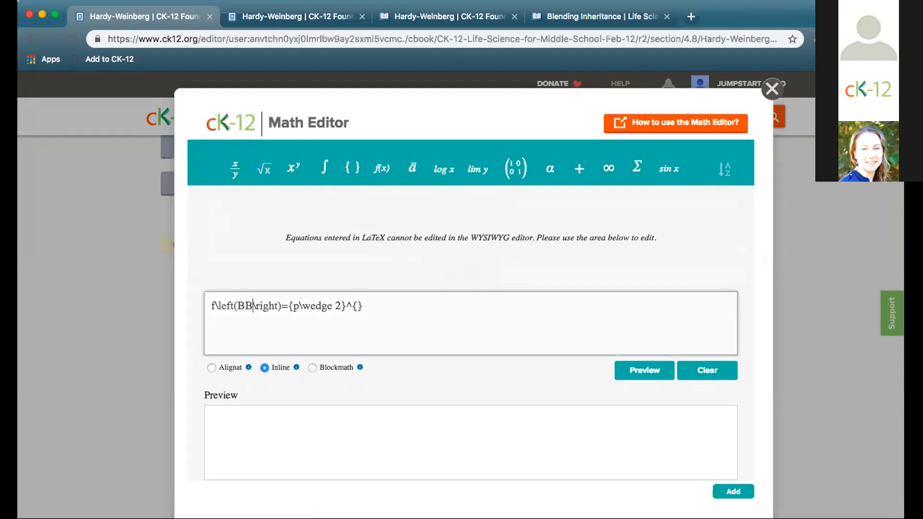
left_click(639, 370)
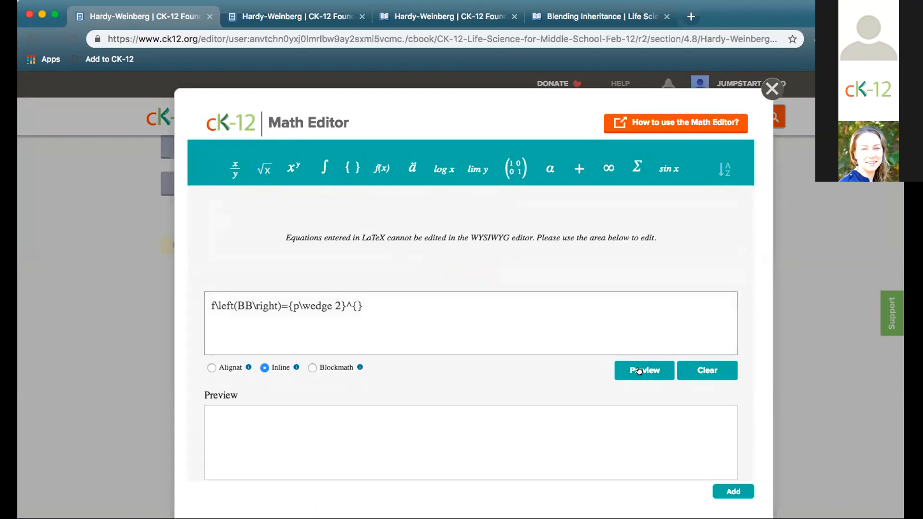
left_click(312, 367)
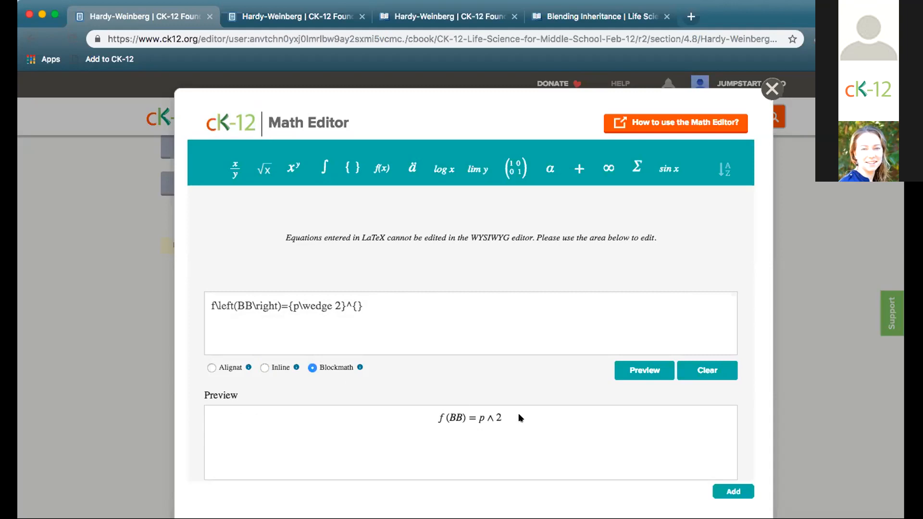
Step: Correct the power in the LaTeX code to {p}^{2}, preview it, and add the equation to the section
left_click(330, 306)
key("BackSpace")
key("BackSpace")
key("BackSpace")
key("BackSpace")
key("BackSpace")
key("BackSpace")
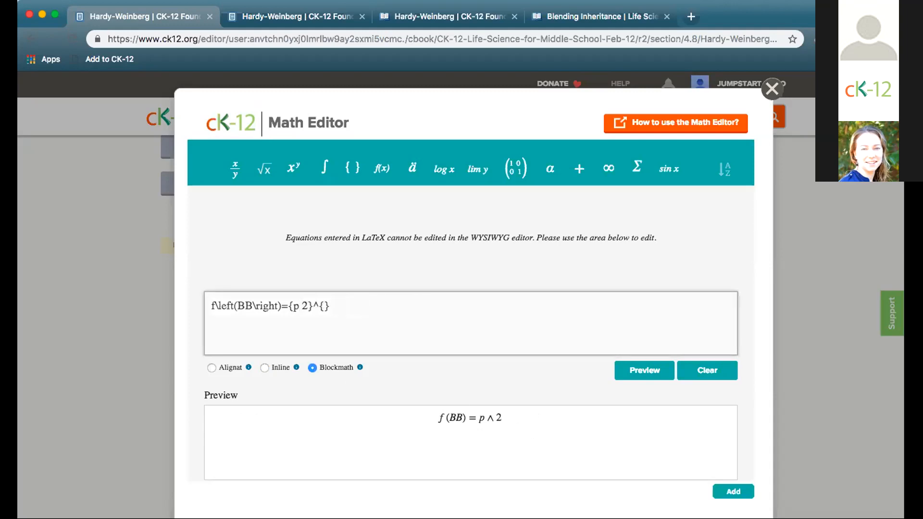
key("Delete")
key("Delete")
key("Right")
key("Right")
key("Right")
type("2")
left_click(628, 370)
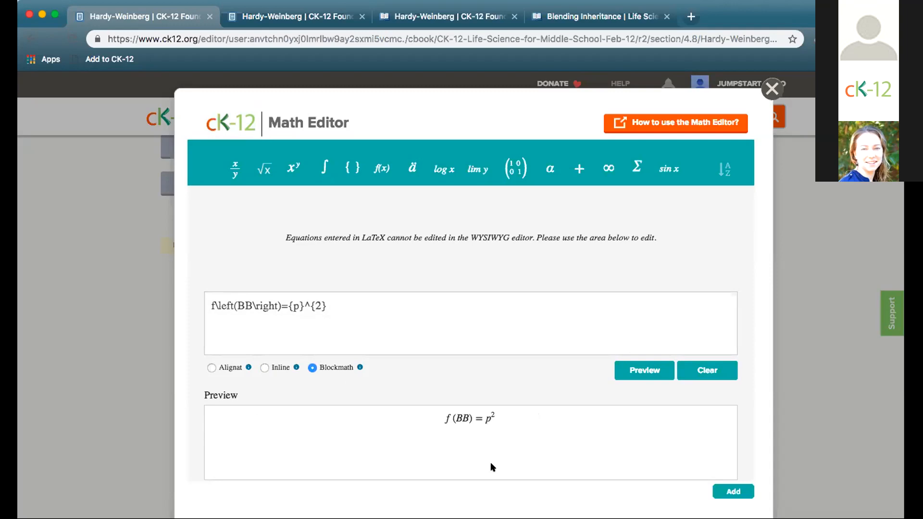
left_click(733, 491)
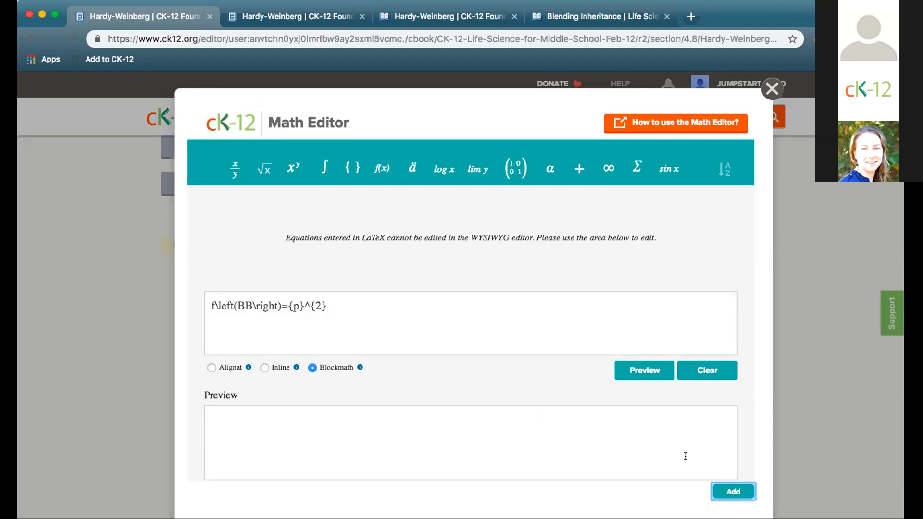
Step: Start a new inline equation in the Math Editor with the expression f(Bb)=2pq
scroll(611, 432, "down", 2)
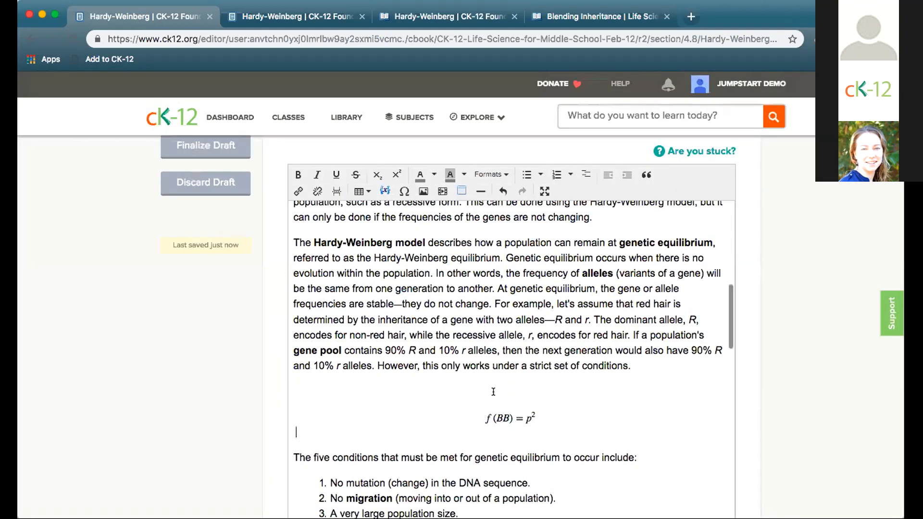
left_click(384, 191)
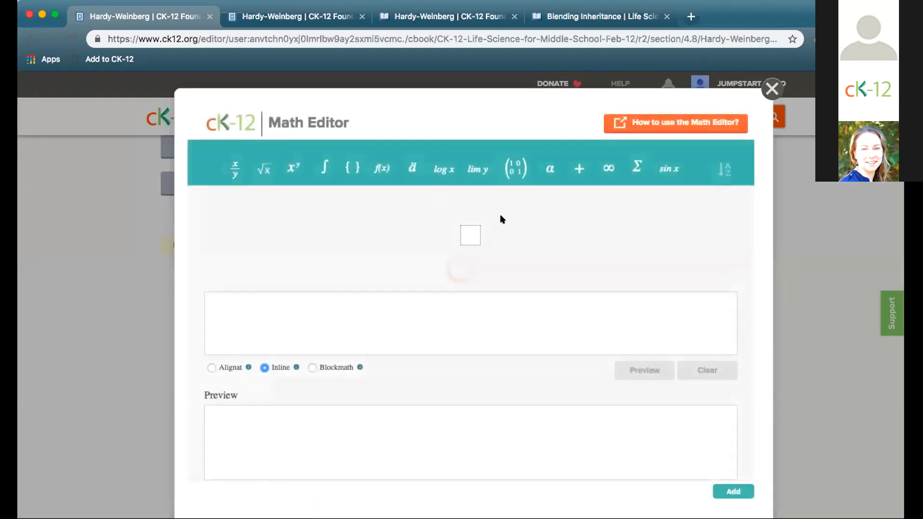
type("f")
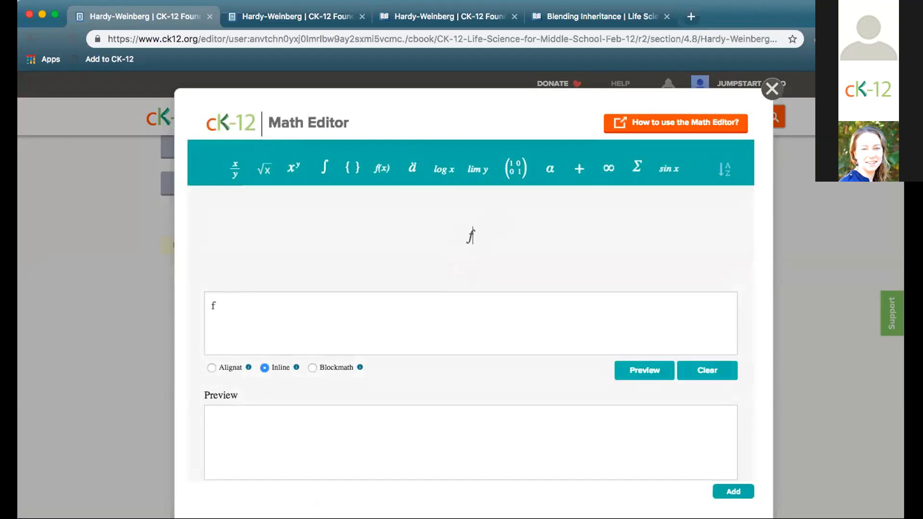
type("(Bb)=")
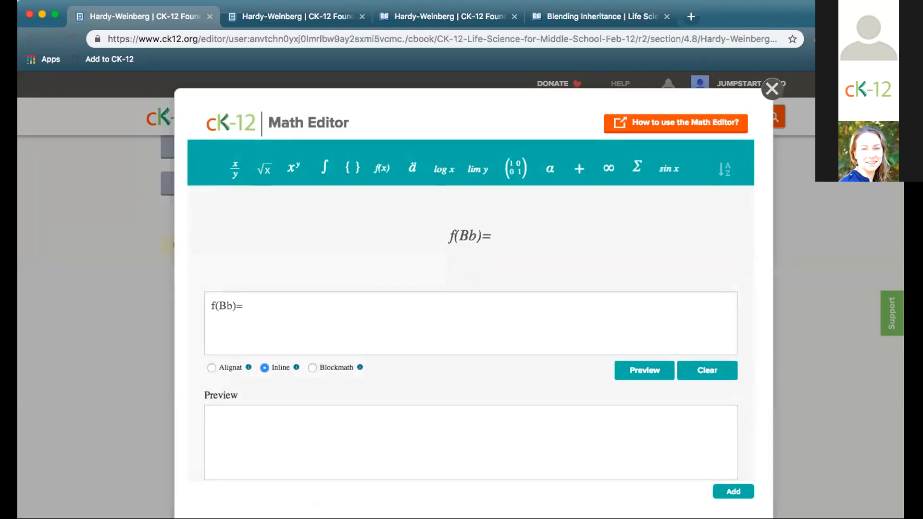
type("2pq")
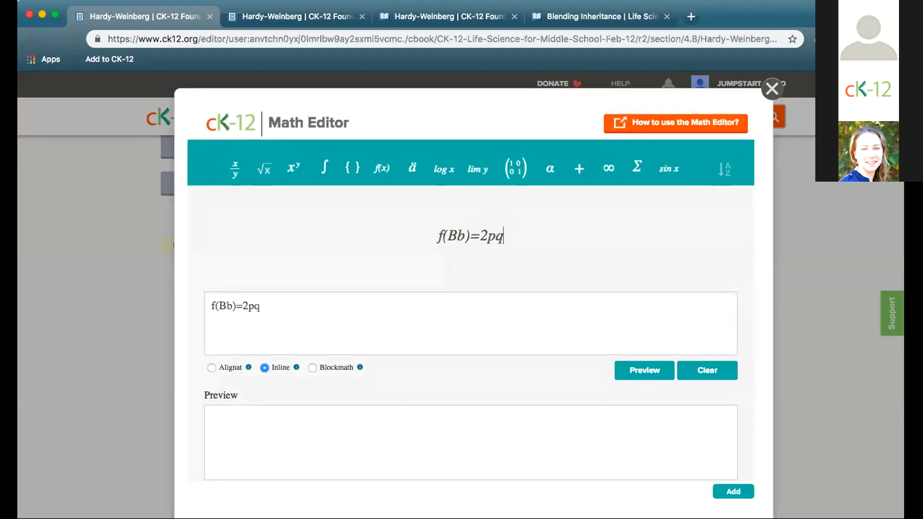
Step: Replace the argument and right-hand side of the new equation so that it reads f(bb)=
key("BackSpace")
key("BackSpace")
key("BackSpace")
key("BackSpace")
key("BackSpace")
key("BackSpace")
key("BackSpace")
type("bb")
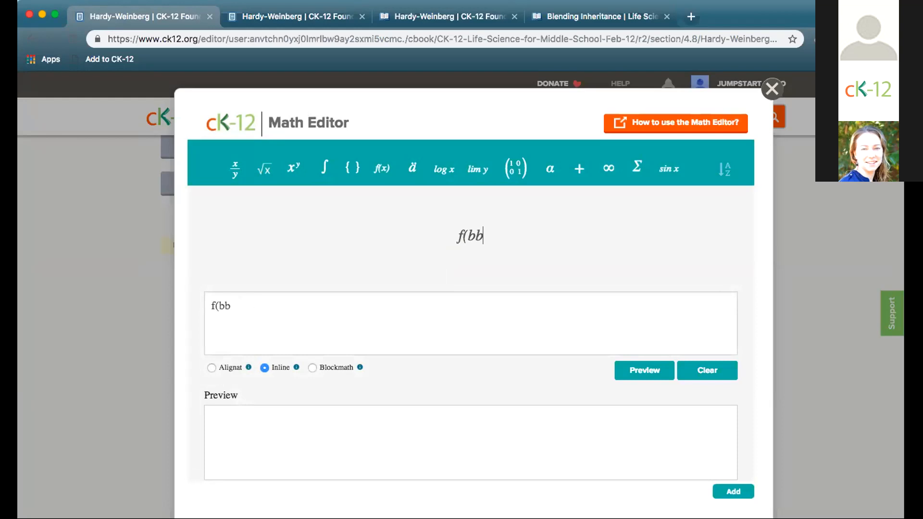
type(")=")
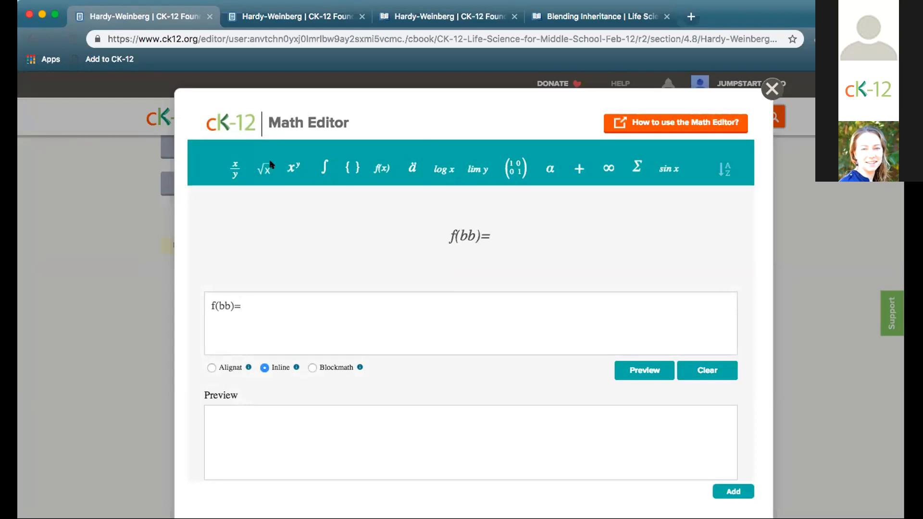
Step: Complete the equation with a superscript template holding q and exponent 2, preview it, and add it to the section as an inline equation
left_click(291, 170)
left_click(251, 201)
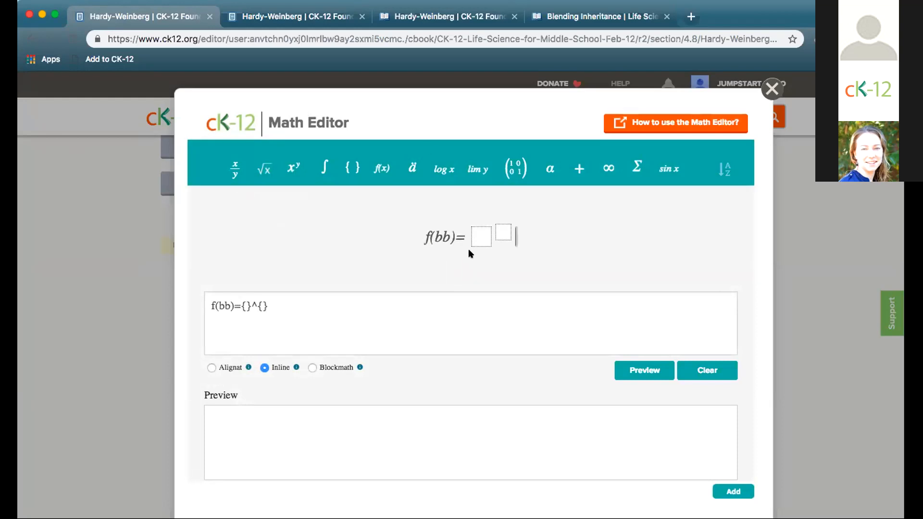
left_click(481, 231)
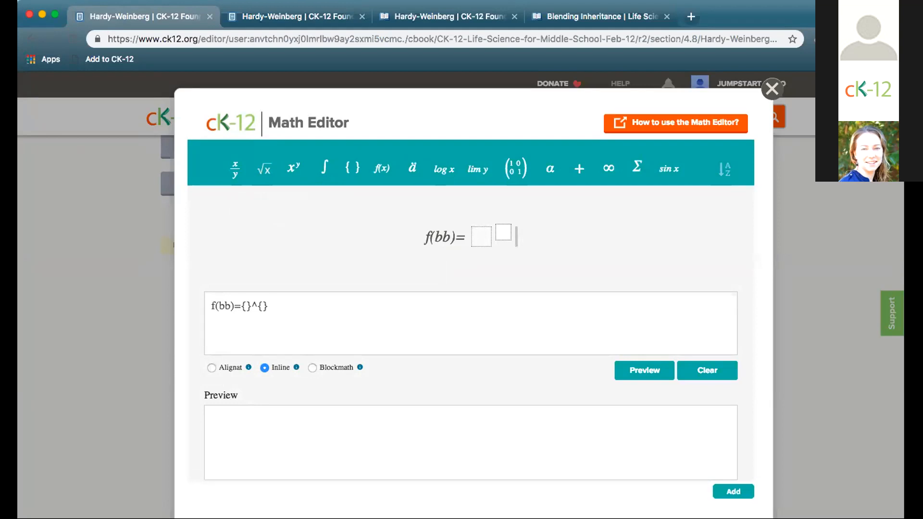
type("q")
left_click(493, 229)
type("2")
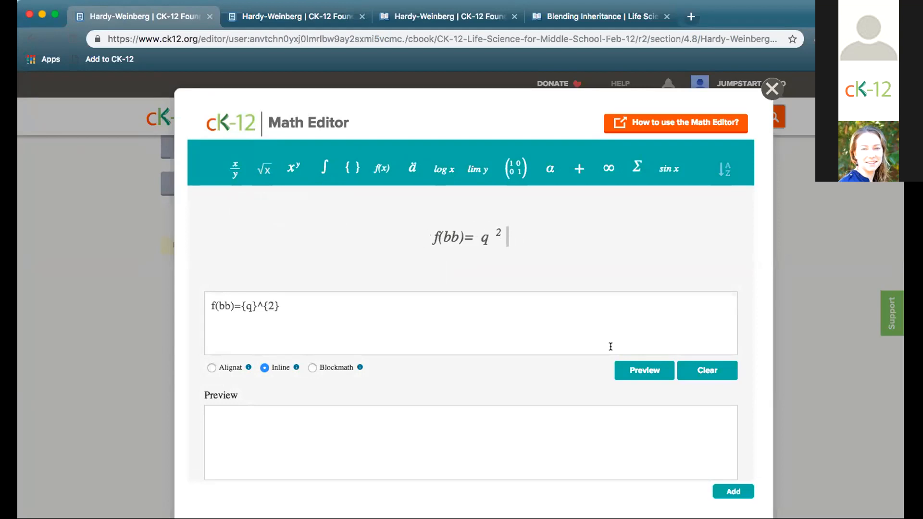
left_click(631, 375)
left_click(732, 491)
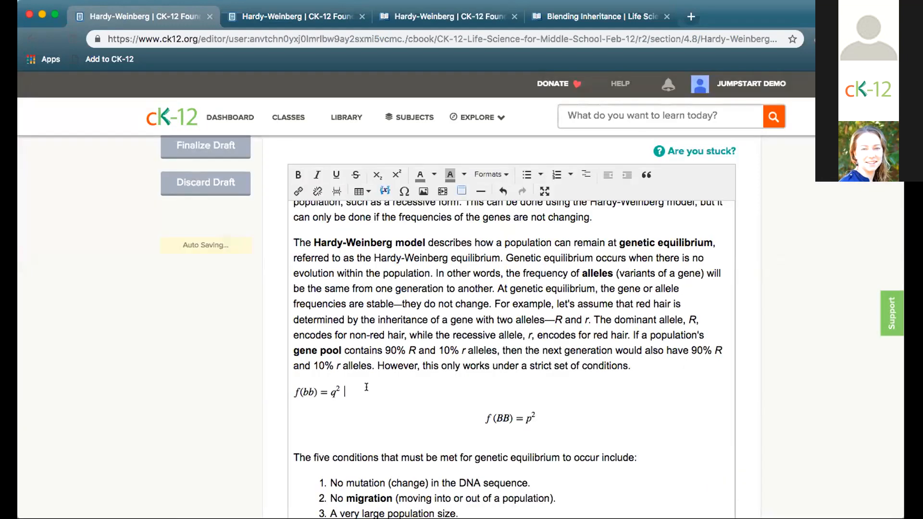
Step: Write "continue text...." on the same line after the inline f(bb) equation
type("continue text....")
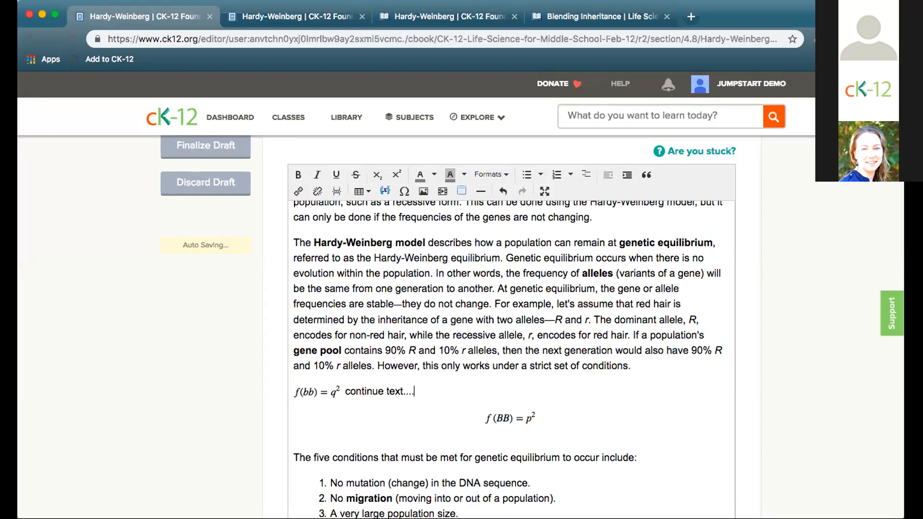
scroll(515, 406, "down", 3)
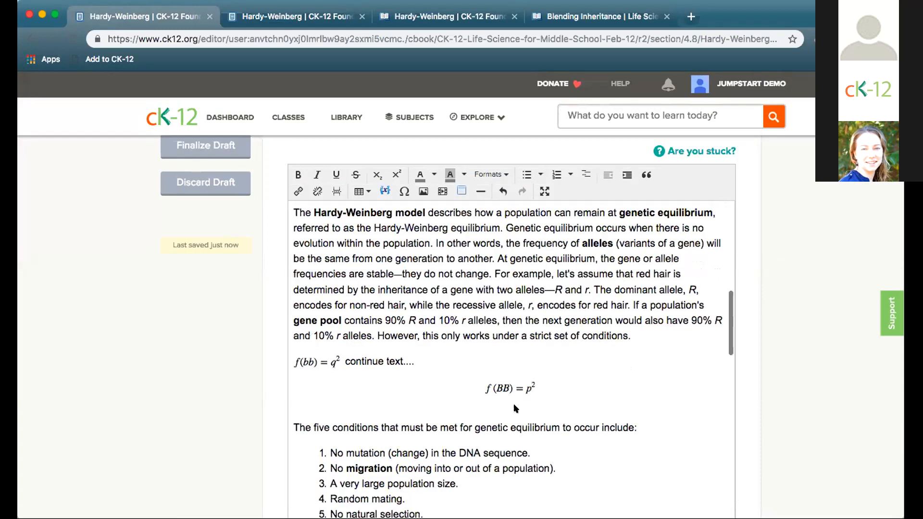
scroll(514, 406, "up", 1)
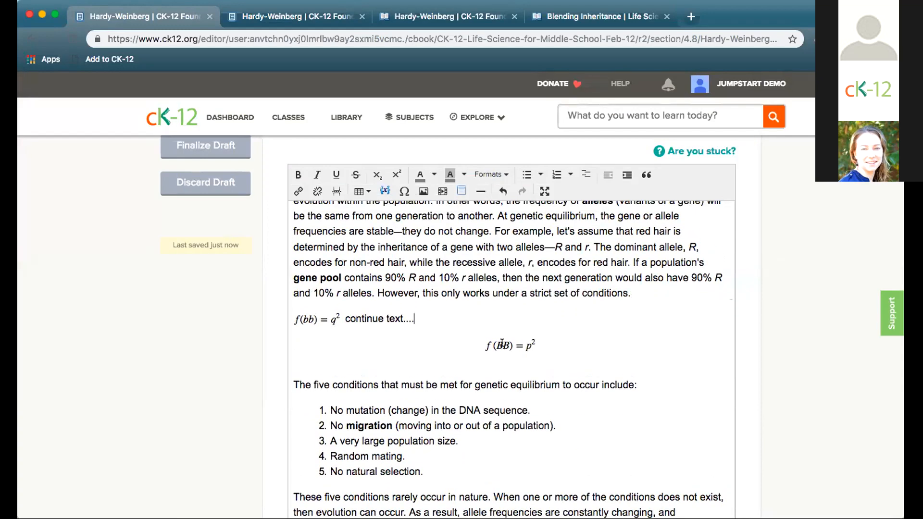
Step: Reopen the centred f(BB) equation in the Math Editor to view its LaTeX code, and close the editor without changes
left_click(502, 343)
left_click(383, 191)
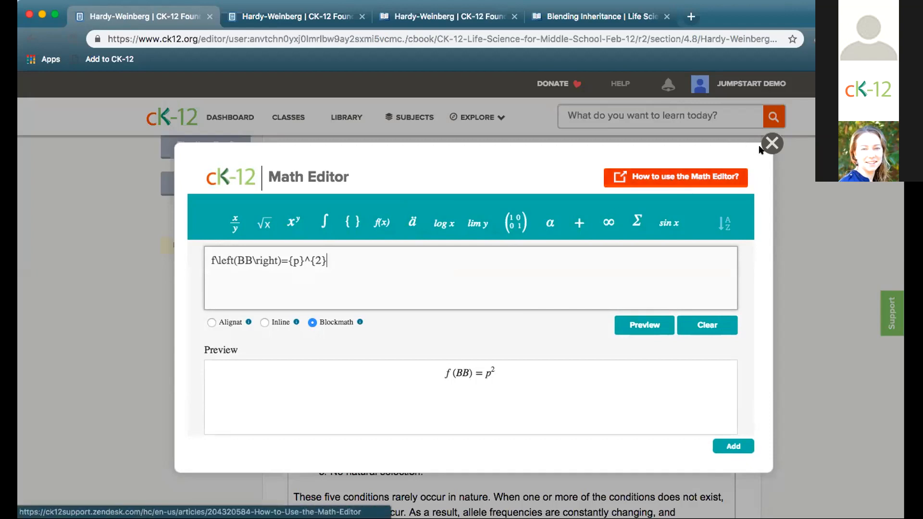
left_click(772, 143)
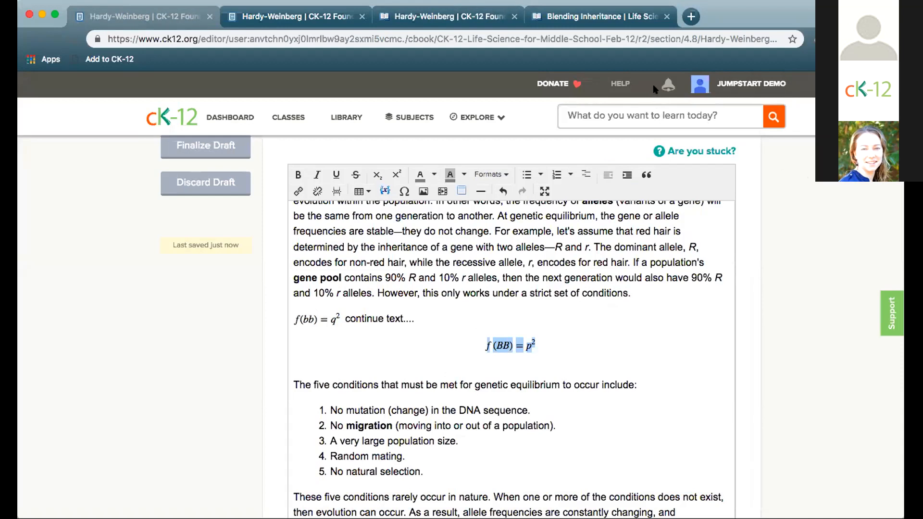
Step: Switch to the published Hardy-Weinberg page in FlexBooks 2.0 and go up to the CK-12 Life Science for Middle School book
scroll(536, 345, "up", 10)
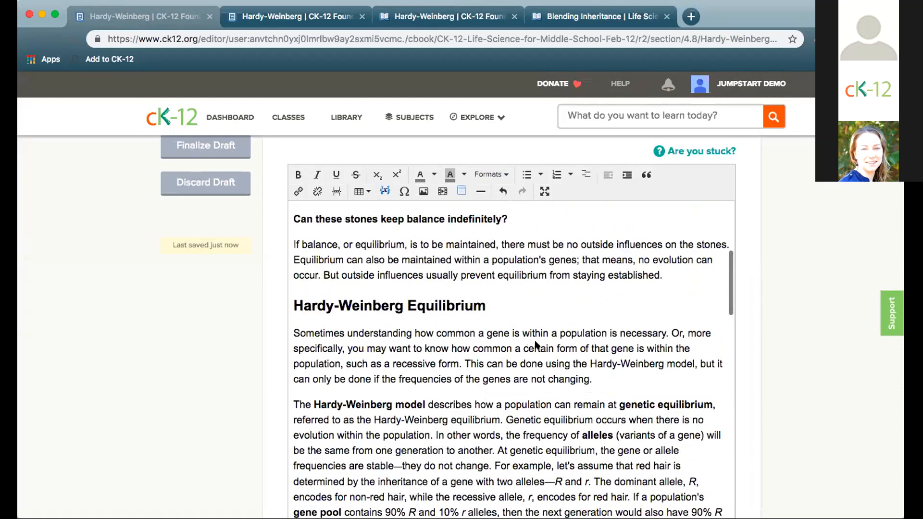
scroll(537, 345, "up", 5)
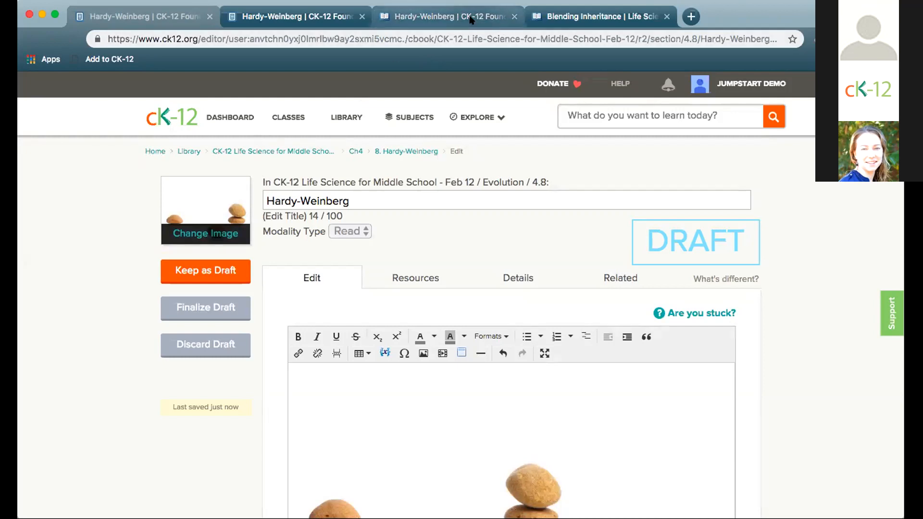
left_click(433, 18)
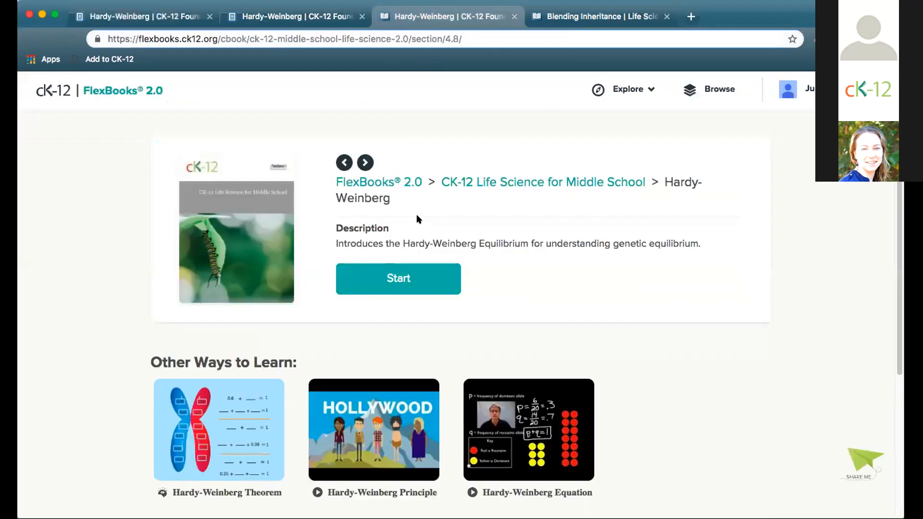
left_click(470, 183)
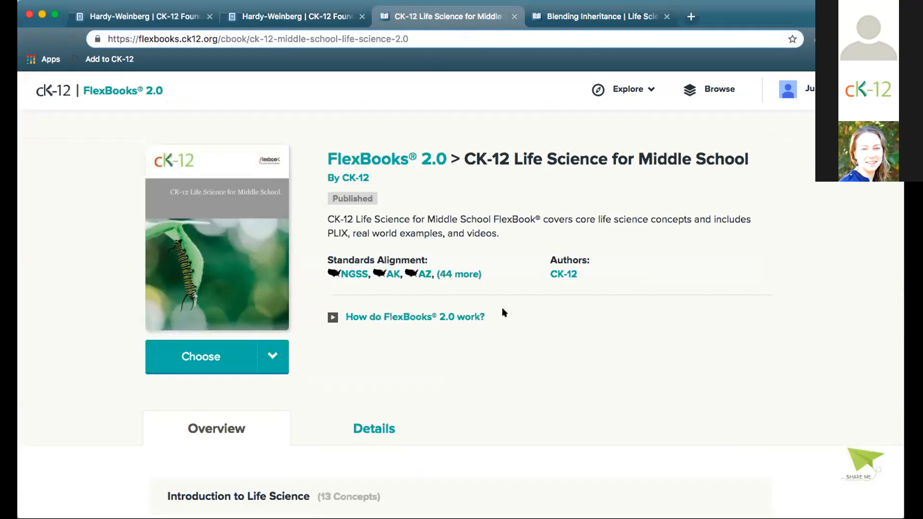
Step: Expand the Evolution chapter, open the Hardy-Weinberg concept, and start its lesson
scroll(502, 313, "down", 6)
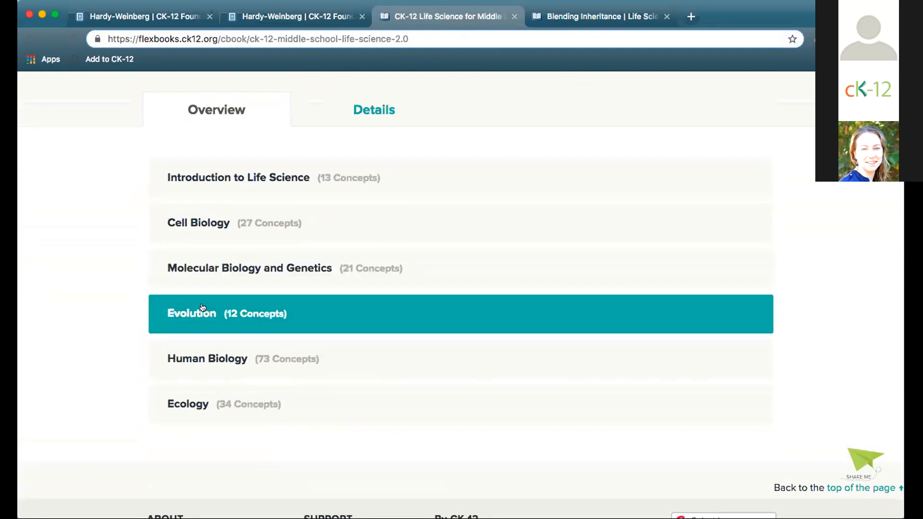
left_click(203, 309)
scroll(309, 404, "down", 4)
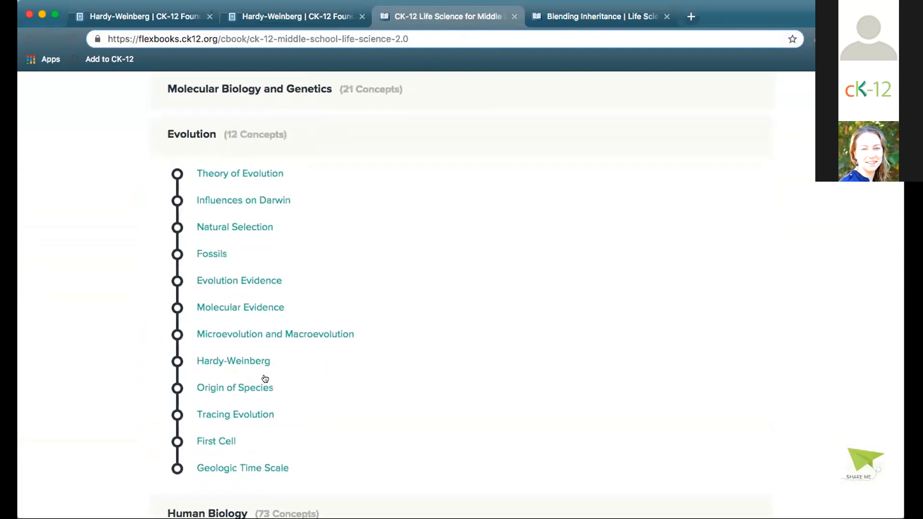
left_click(245, 361)
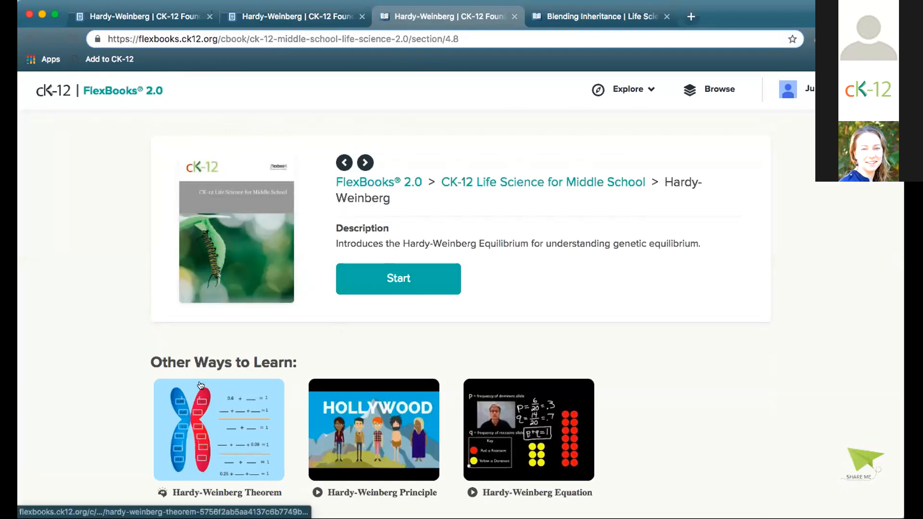
left_click(406, 281)
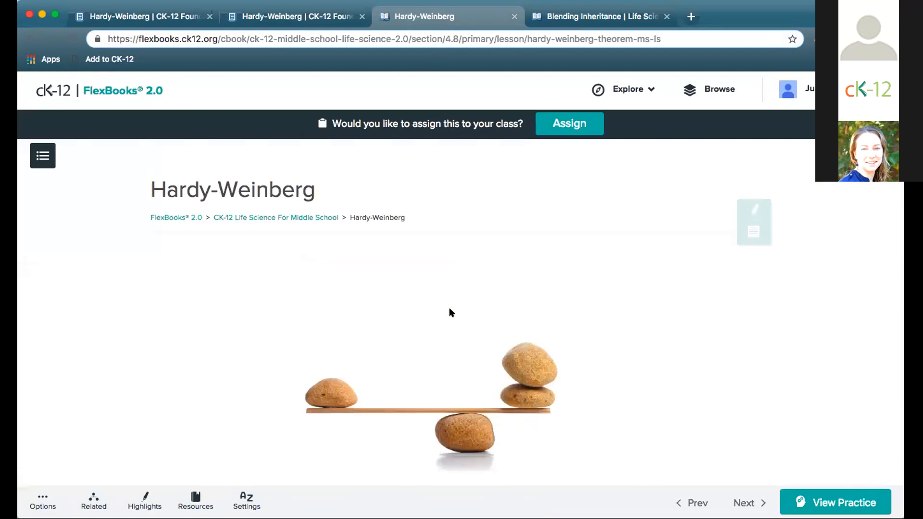
Step: Look through the Hardy-Weinberg lesson down to the review questions and show its related content
scroll(455, 319, "down", 8)
scroll(456, 321, "down", 10)
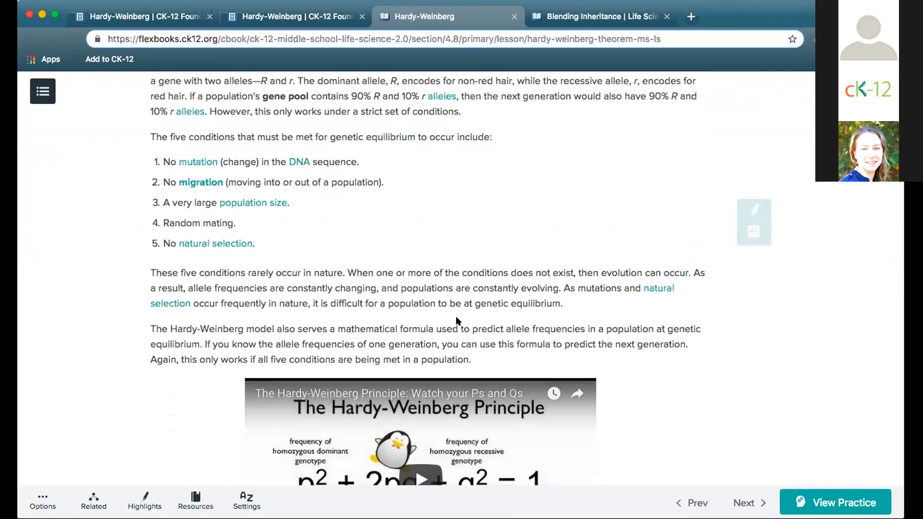
scroll(536, 377, "down", 4)
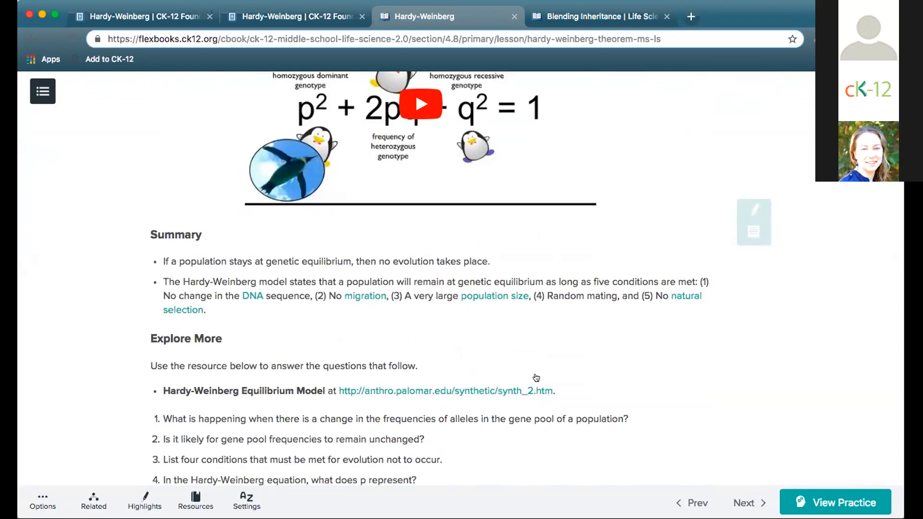
scroll(535, 389, "down", 8)
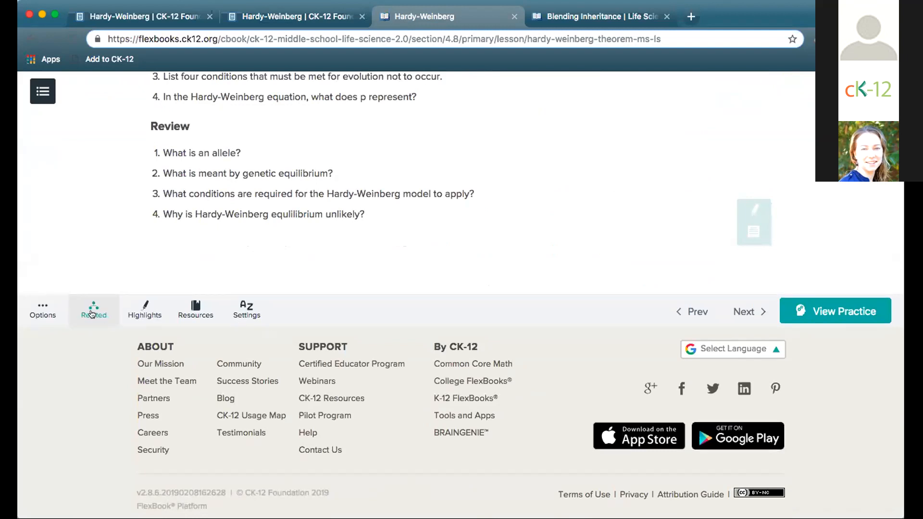
left_click(91, 314)
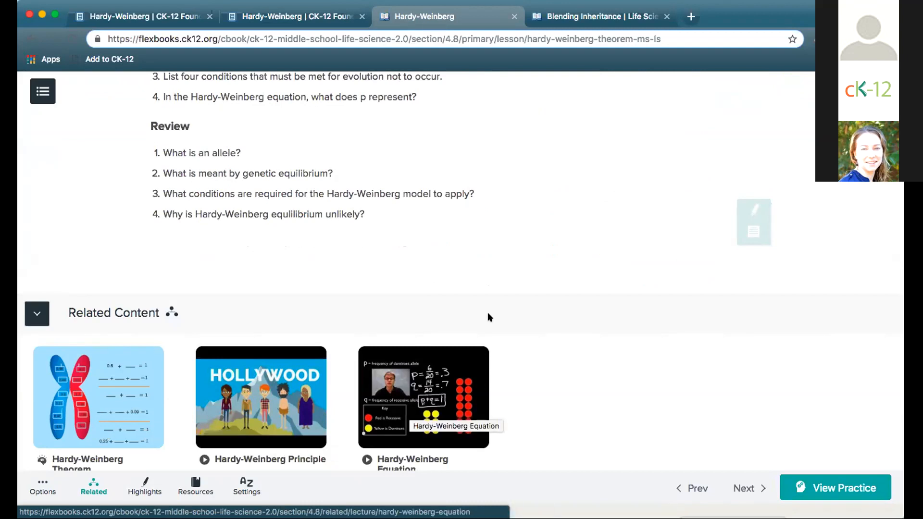
scroll(705, 378, "up", 1)
Step: View and close the lesson's adaptive practice, and view and close the platform choices for assigning the lesson to a class
left_click(819, 491)
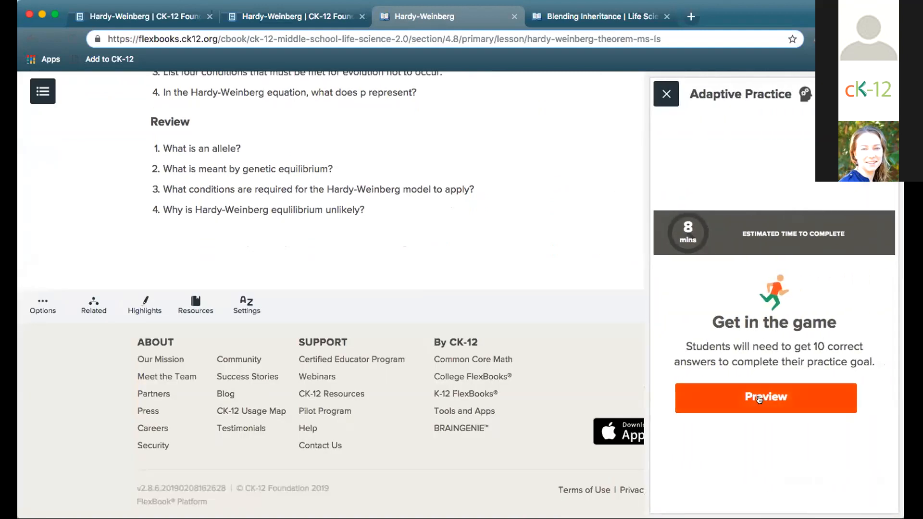
left_click(664, 93)
scroll(557, 259, "up", 15)
scroll(558, 259, "up", 10)
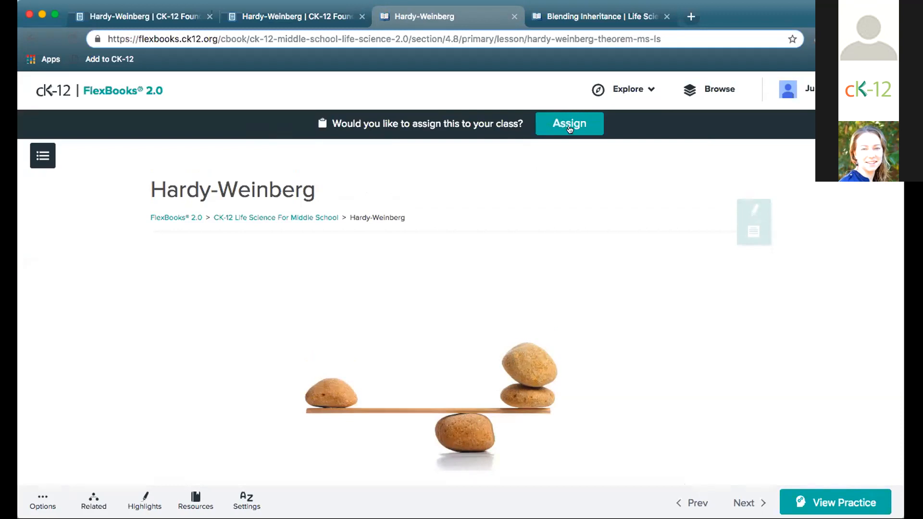
left_click(569, 128)
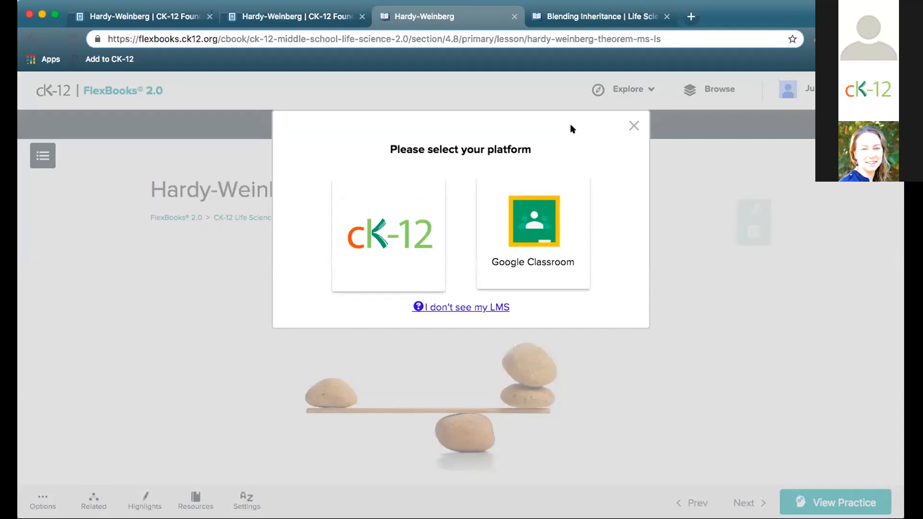
left_click(633, 126)
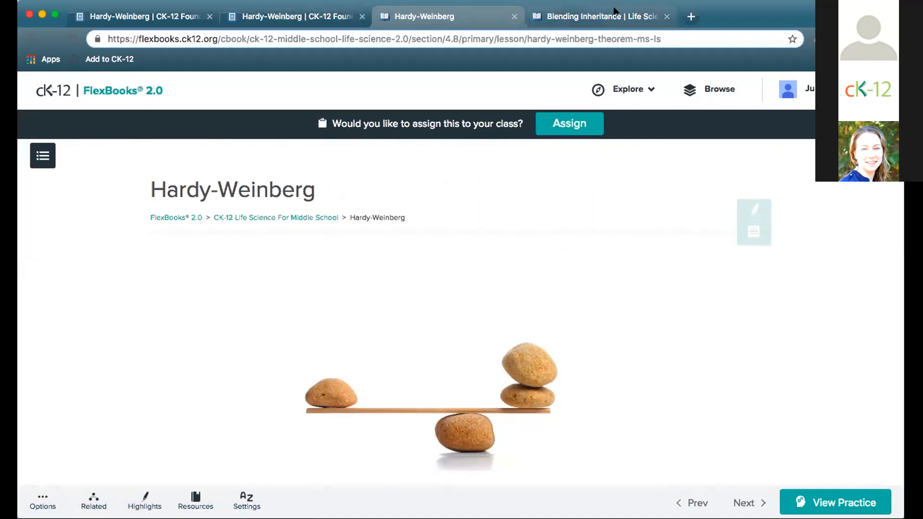
Step: Open the CK-12 teacher home page in a new browser tab and bring its My Subjects list into view
left_click(691, 17)
type("ck")
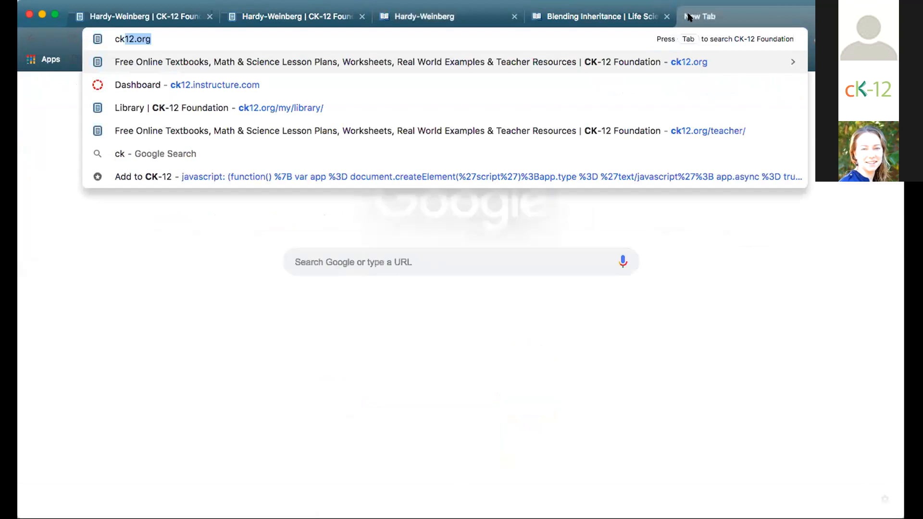
key("Return")
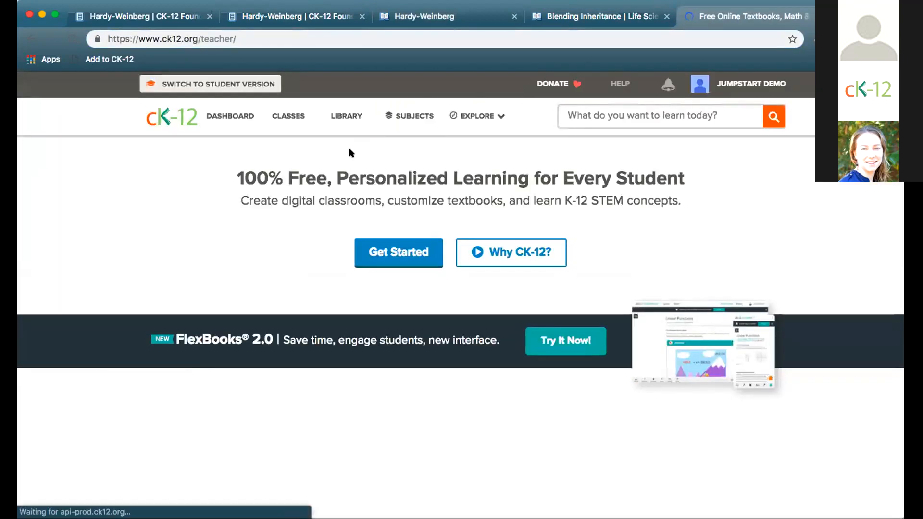
scroll(457, 337, "down", 3)
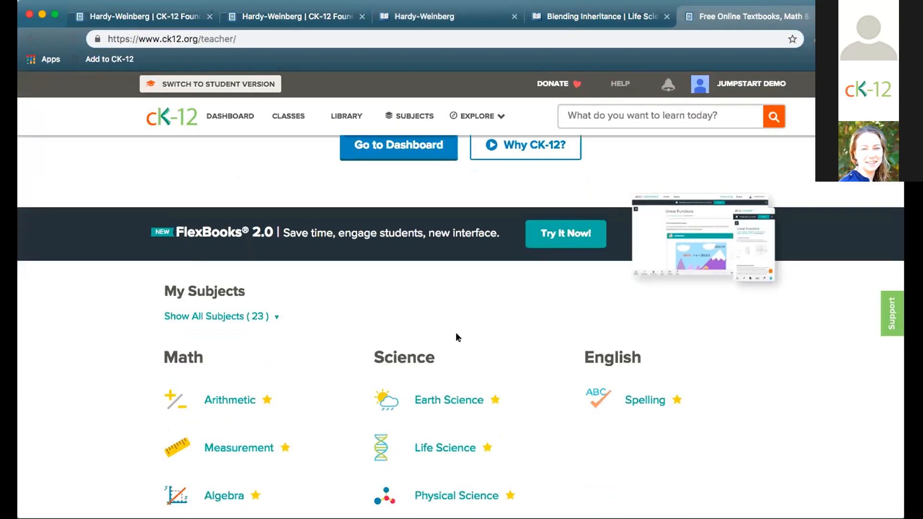
Step: Open the Life Science subject, list its FlexBook textbooks, and open CK-12 Life Science Concepts For Middle School
scroll(457, 336, "down", 2)
left_click(436, 374)
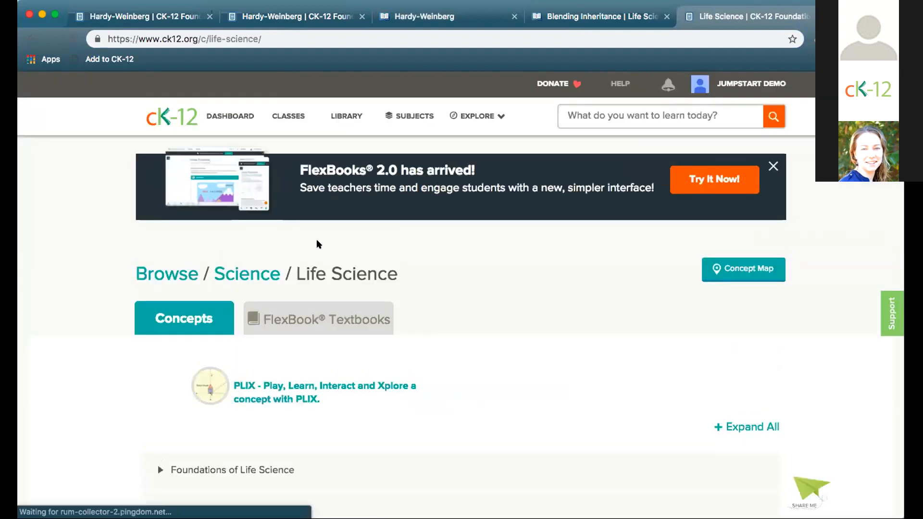
left_click(312, 317)
scroll(391, 375, "down", 1)
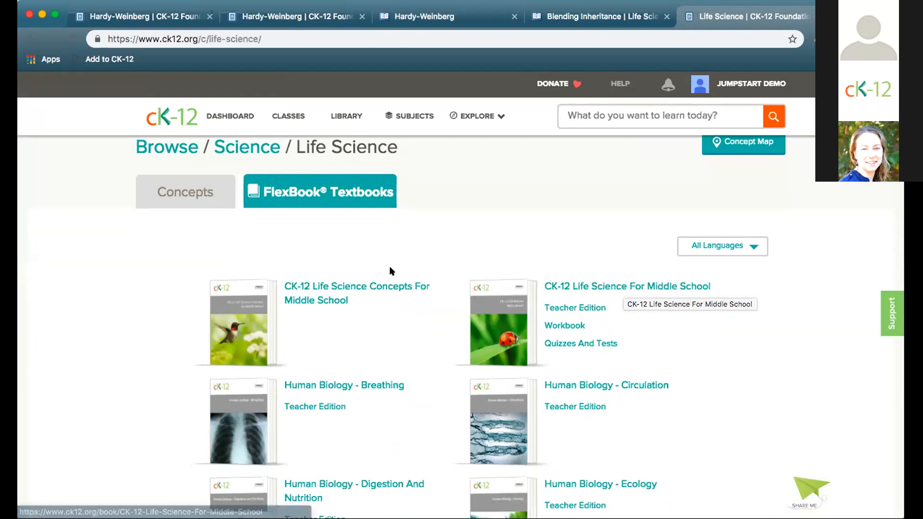
left_click(346, 286)
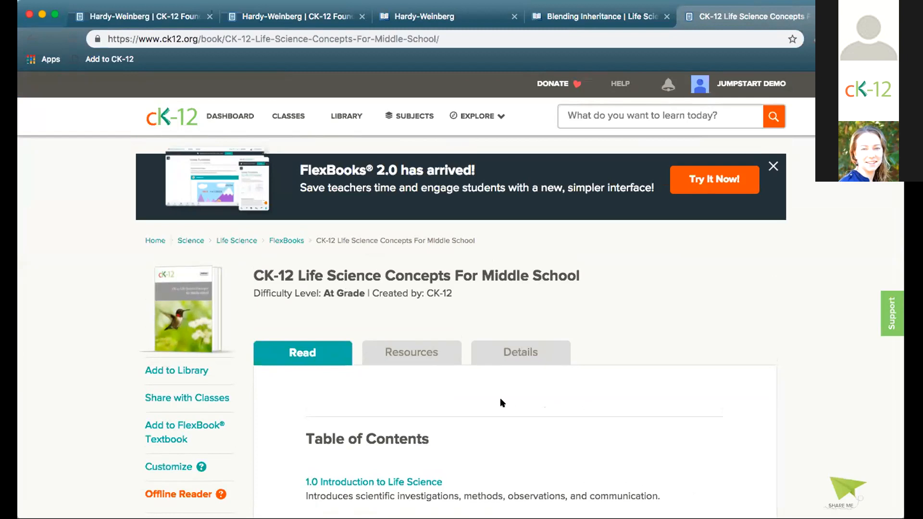
Step: Open the book's 4.0 Evolution chapter and its section 4.9 Hardy Weinberg
scroll(500, 402, "down", 8)
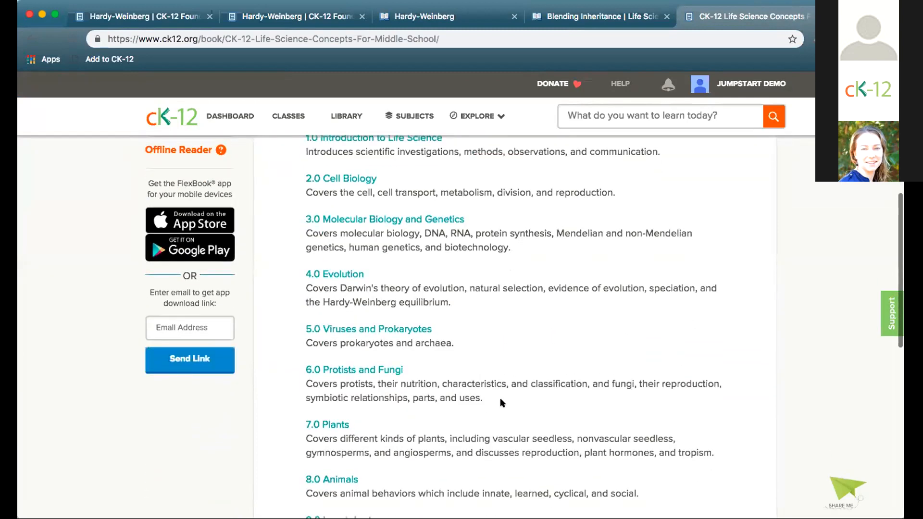
left_click(349, 274)
scroll(544, 414, "down", 14)
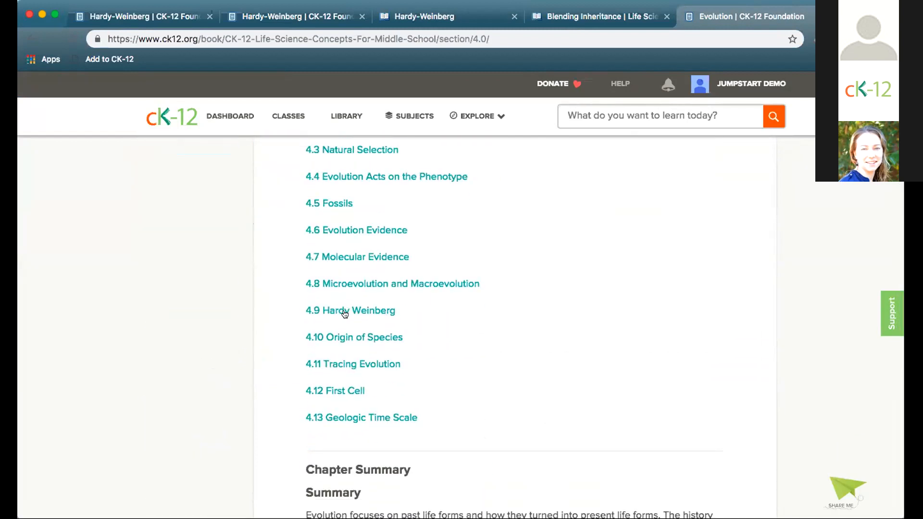
left_click(342, 313)
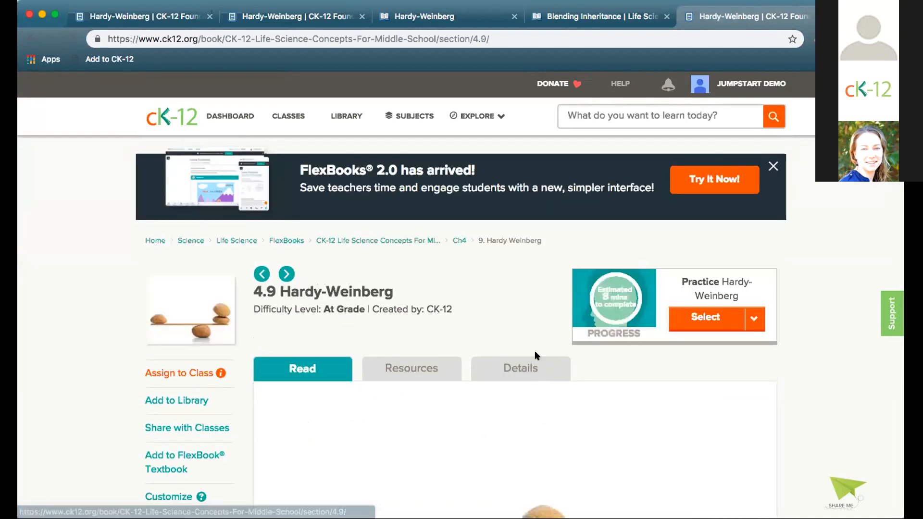
Step: Look through the Hardy-Weinberg section down to the recommended content below it and return to its start
scroll(552, 367, "down", 5)
scroll(582, 376, "down", 10)
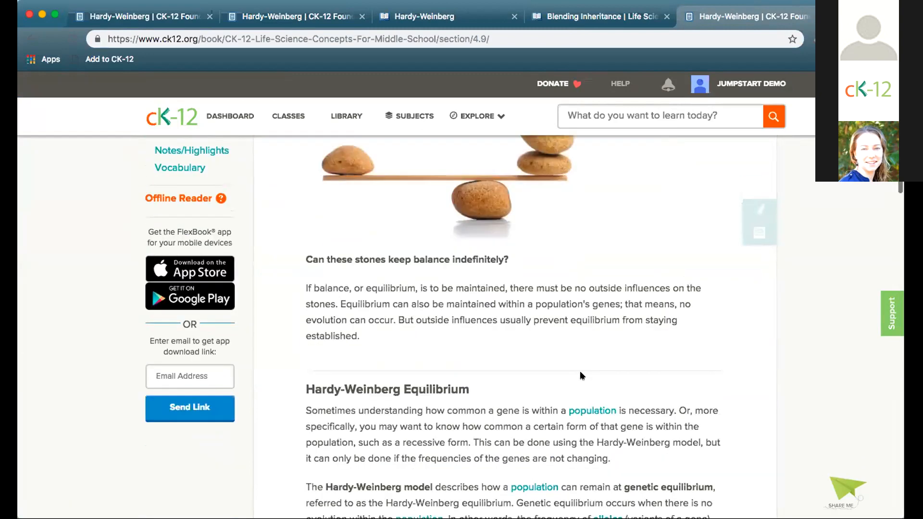
scroll(582, 375, "down", 15)
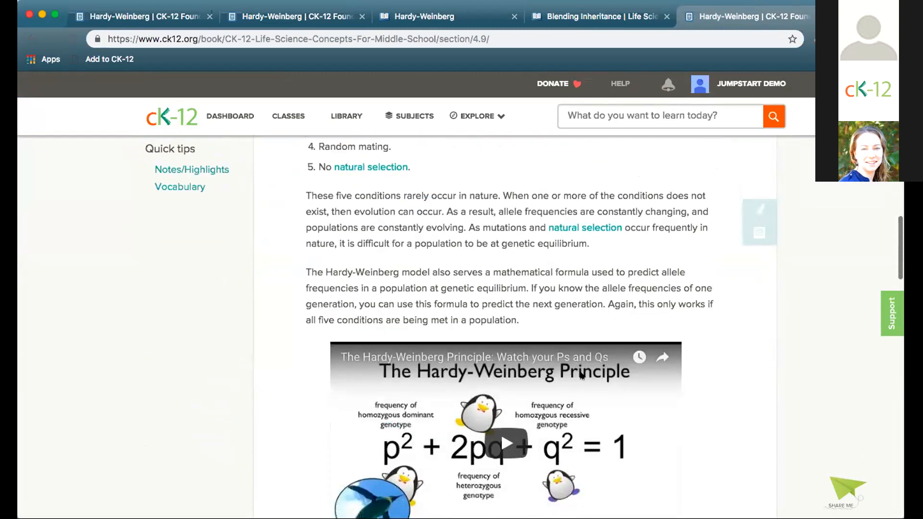
scroll(581, 376, "down", 10)
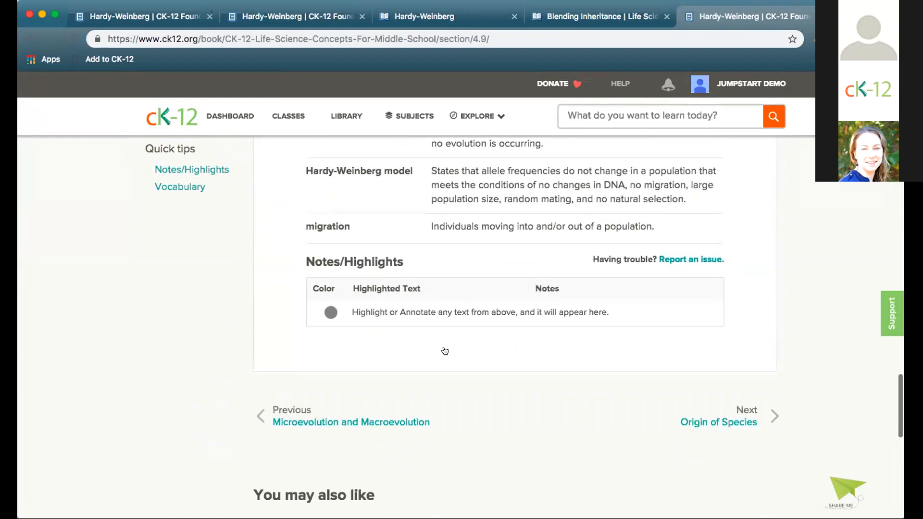
scroll(610, 307, "up", 20)
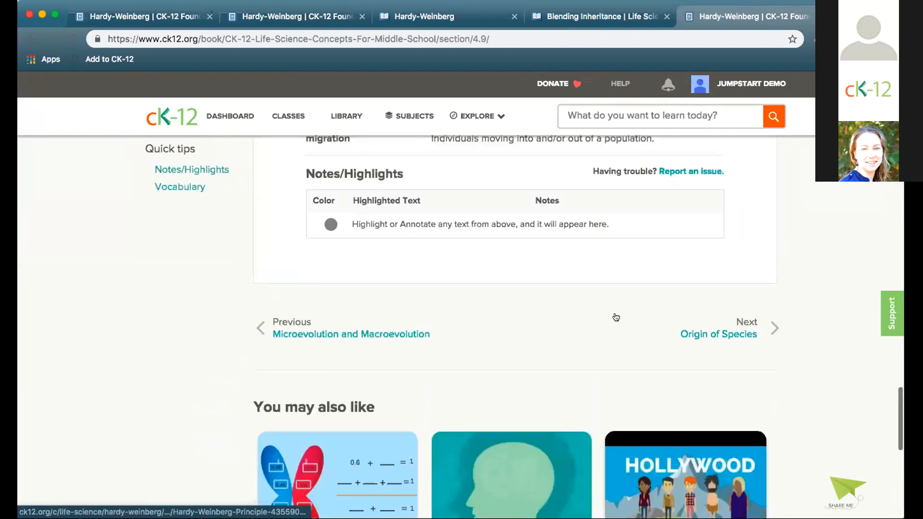
scroll(615, 316, "up", 15)
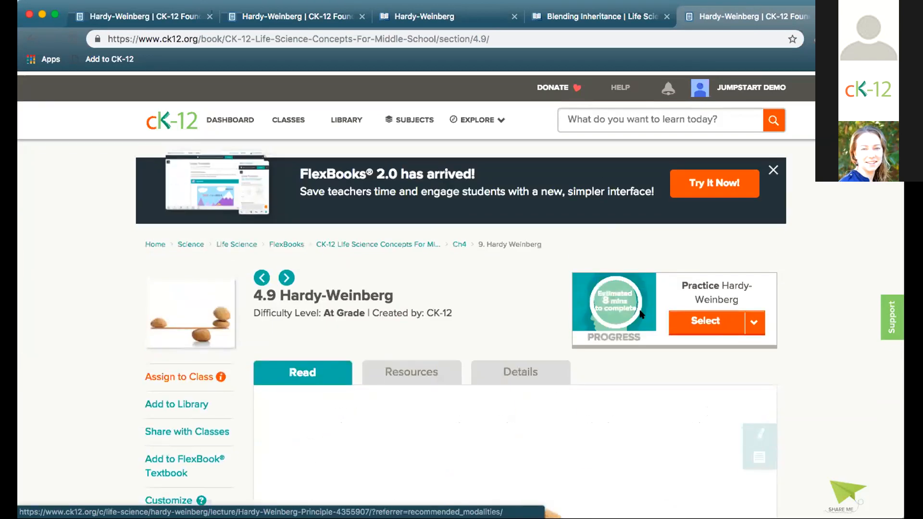
Step: View and dismiss the Hardy-Weinberg practice options, and look over the start of the section
left_click(754, 318)
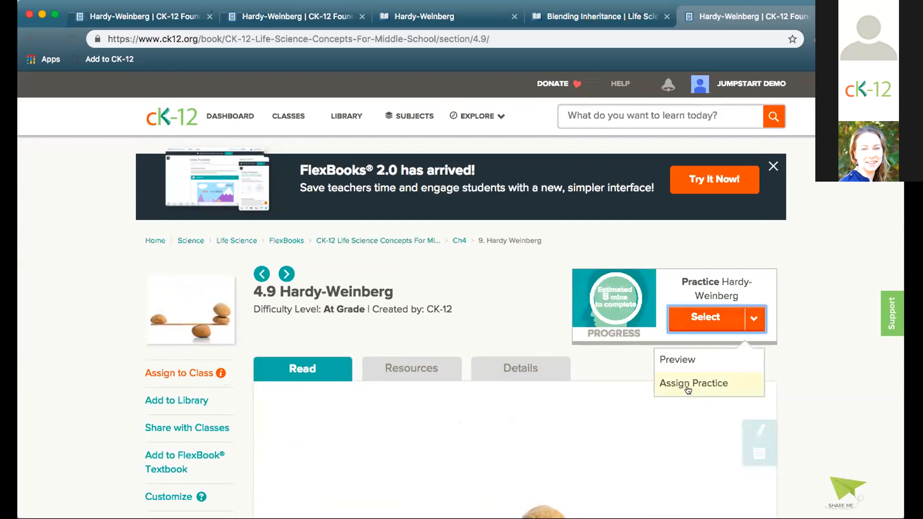
left_click(509, 315)
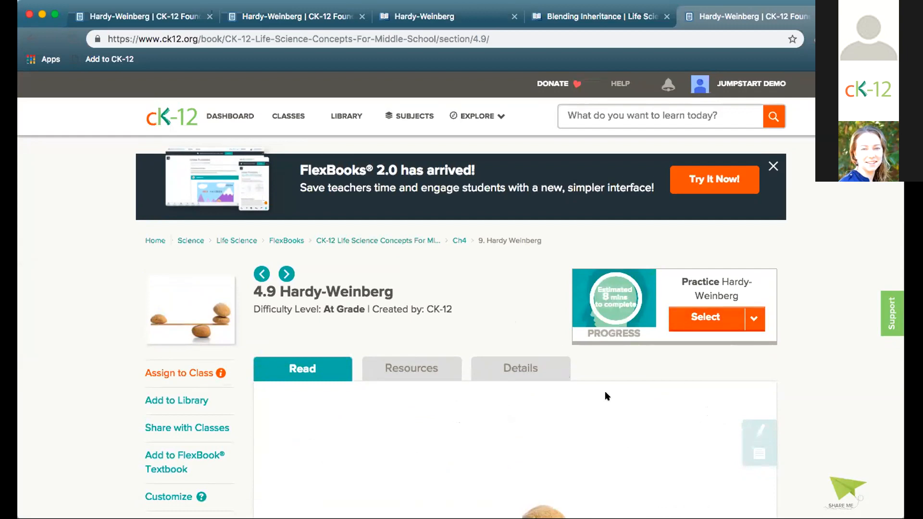
scroll(605, 391, "down", 4)
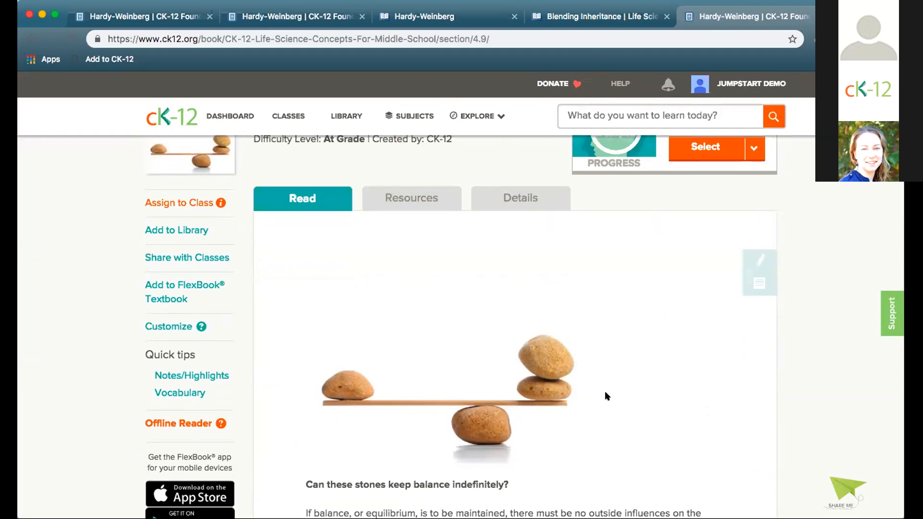
scroll(604, 391, "down", 2)
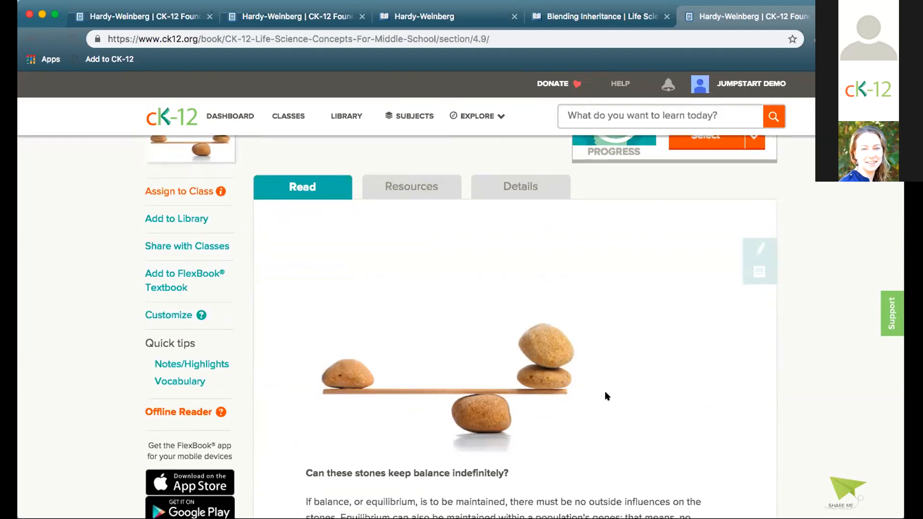
scroll(605, 391, "up", 3)
scroll(605, 396, "up", 3)
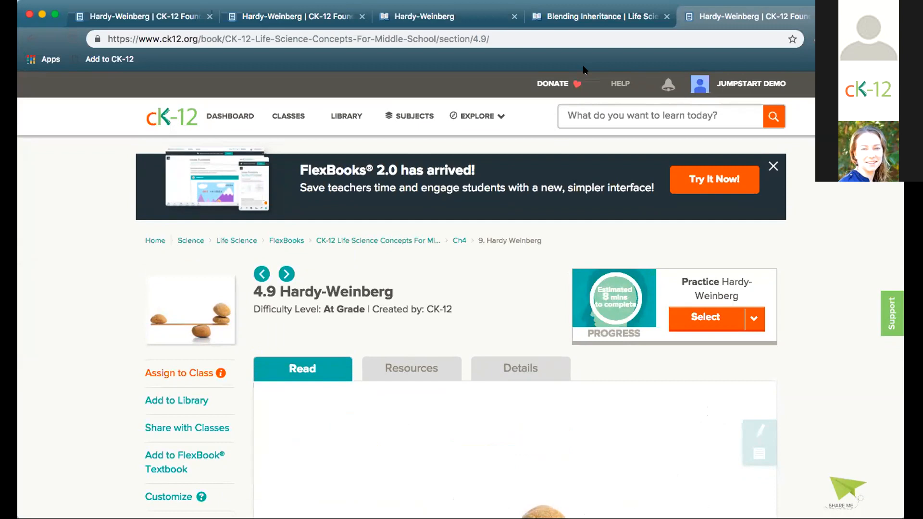
Step: Open the FlexBooks 2.0 teacher page and open CK-12 Interactive Physics for High School from its Science books
left_click(707, 183)
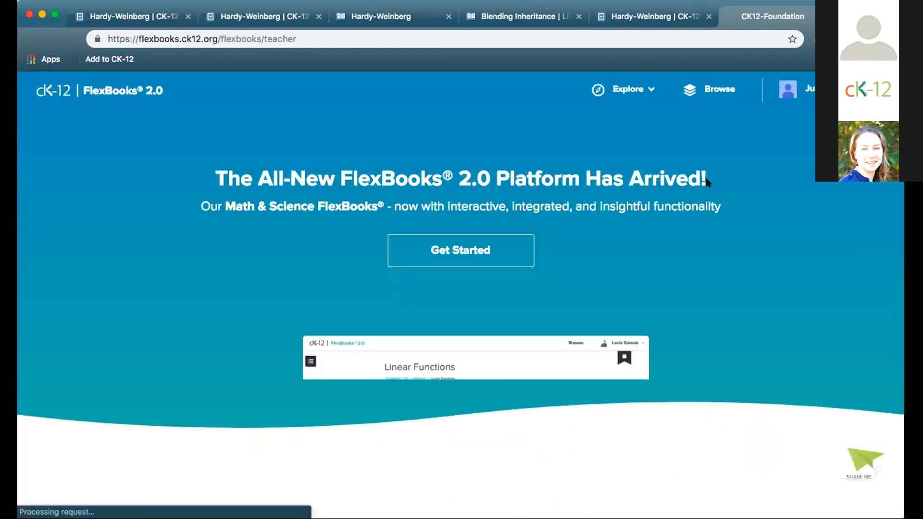
scroll(653, 302, "down", 20)
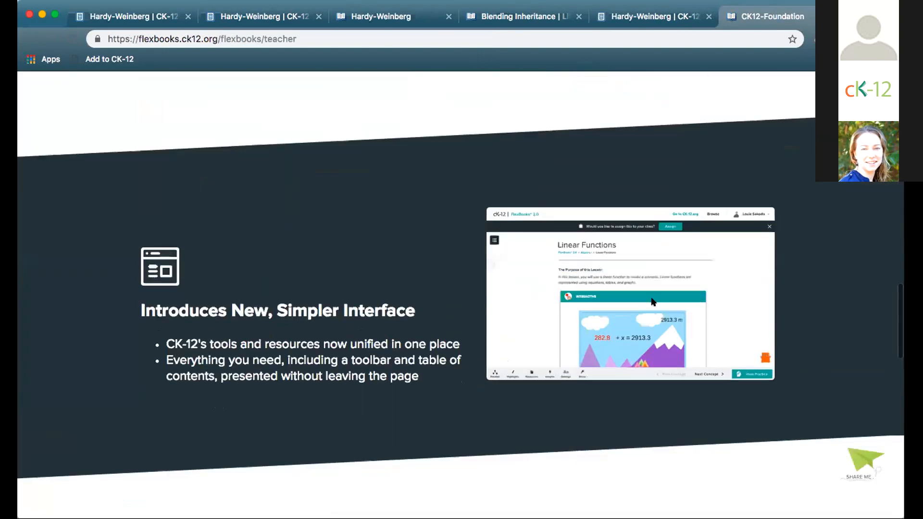
scroll(651, 301, "down", 3)
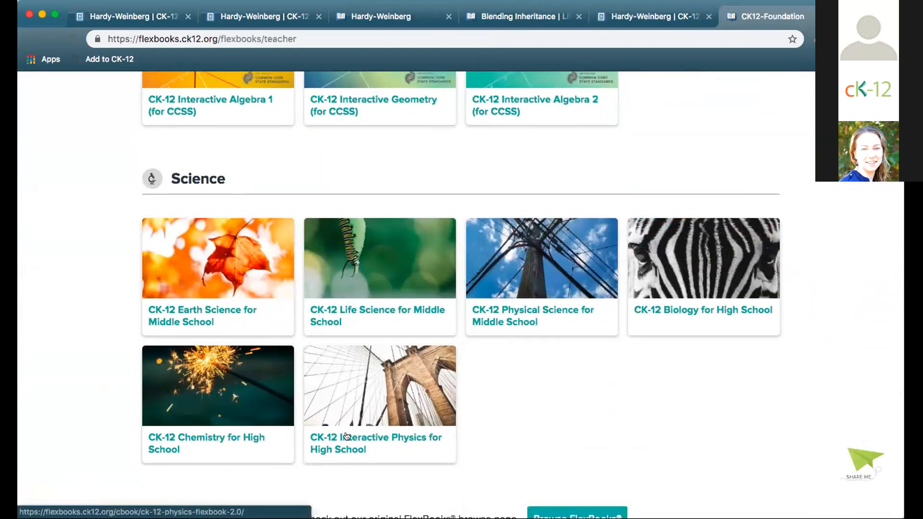
left_click(346, 435)
Step: Expand the Motion in One-Dimension chapter, open the Average Acceleration concept, and start its lesson
scroll(428, 422, "down", 5)
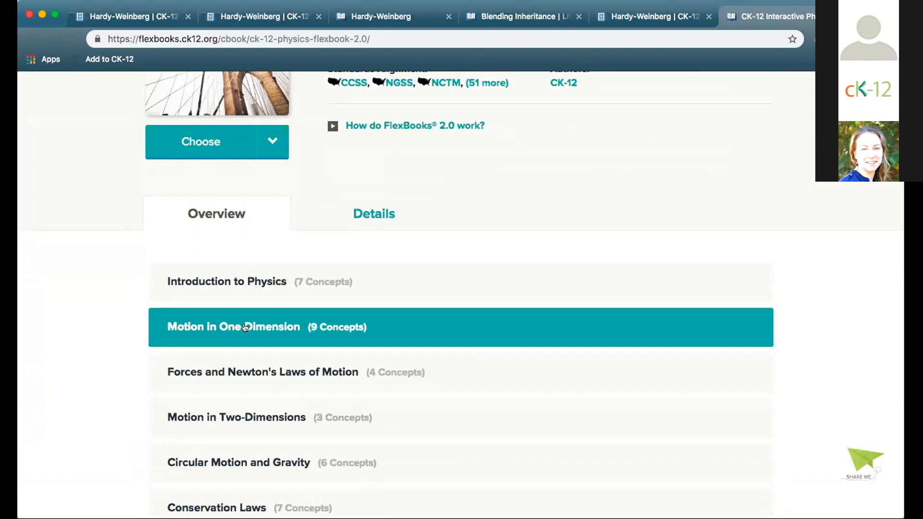
left_click(245, 327)
scroll(274, 390, "down", 3)
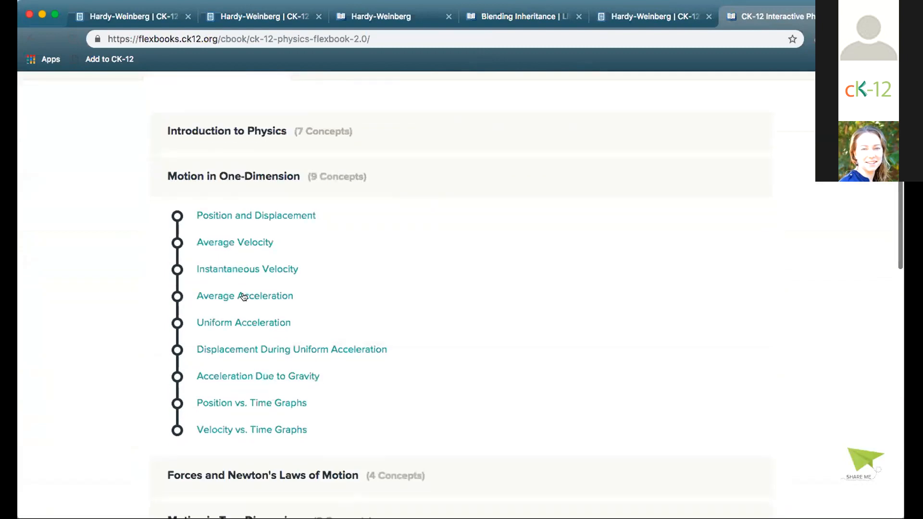
left_click(244, 296)
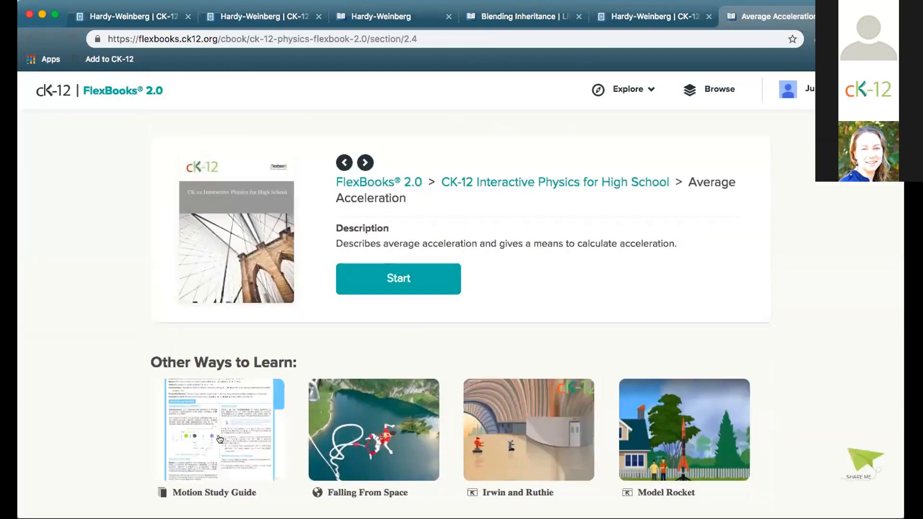
left_click(371, 284)
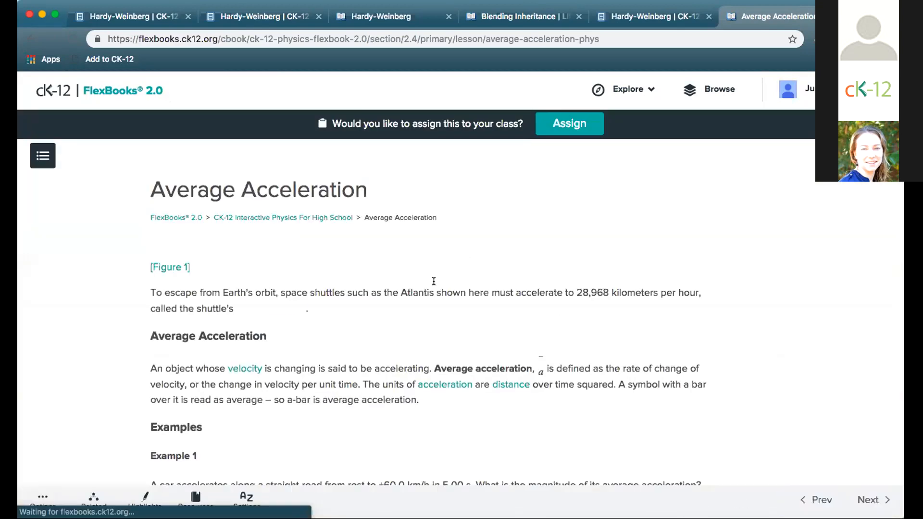
Step: Look through the Average Acceleration lesson's examples and PLIX interactive, and show its related content
scroll(561, 311, "down", 15)
scroll(561, 312, "up", 2)
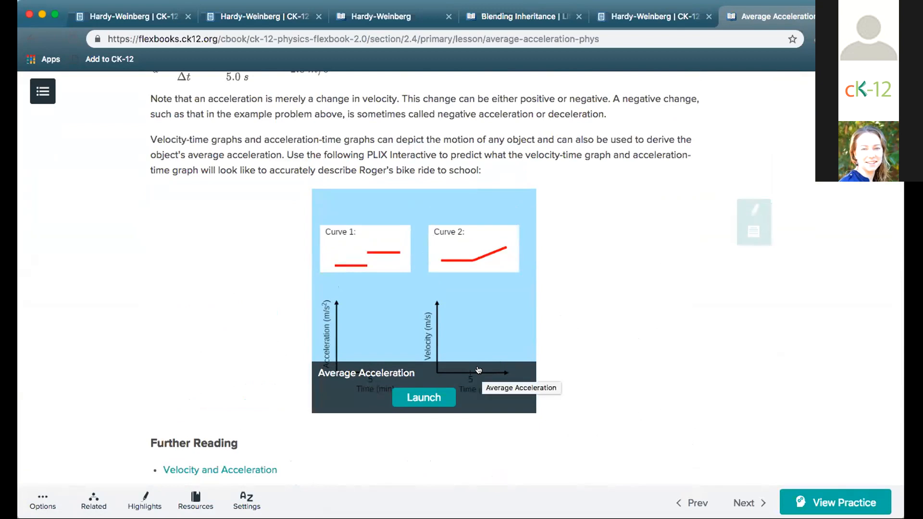
scroll(478, 370, "down", 12)
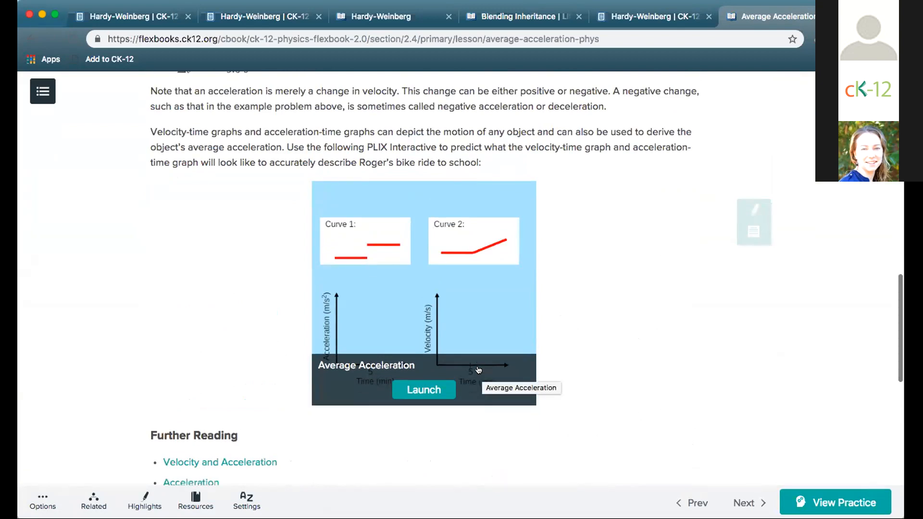
scroll(478, 370, "up", 15)
scroll(292, 378, "down", 4)
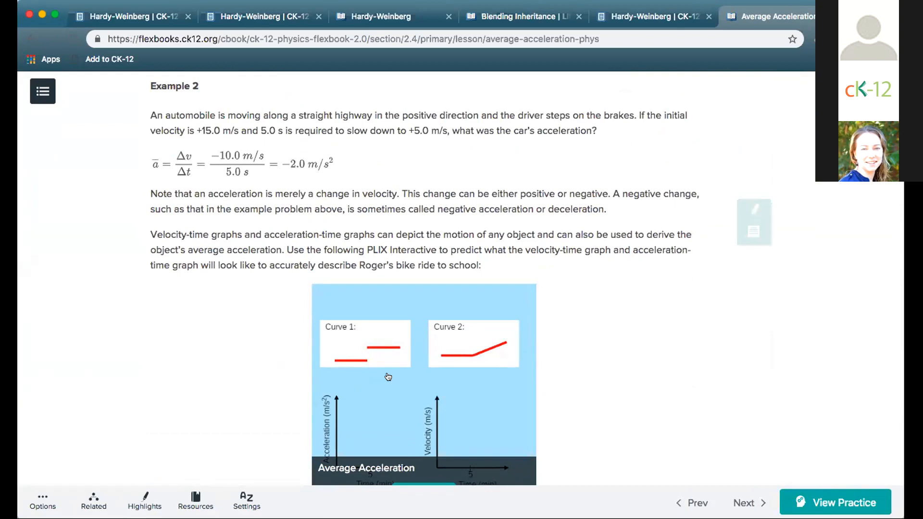
left_click(87, 501)
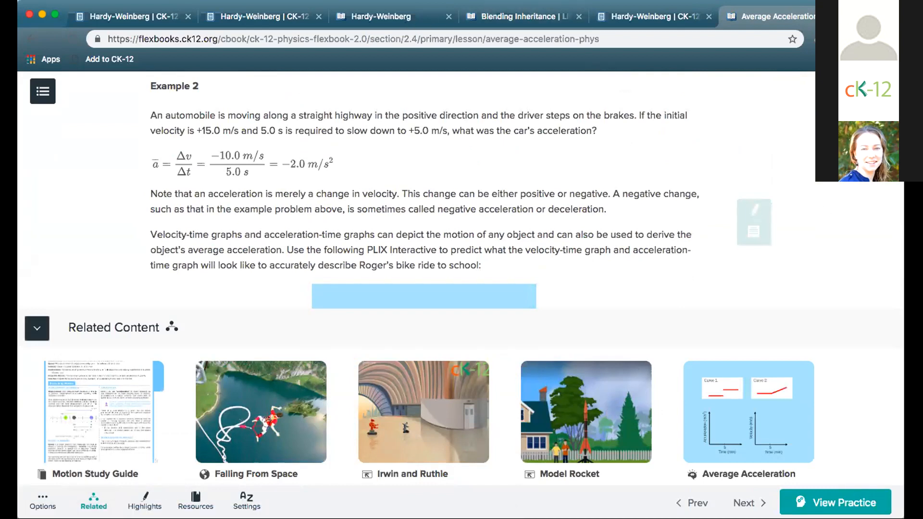
Step: Return to the original-format Hardy-Weinberg section 4.9 and look through its text again
left_click(365, 15)
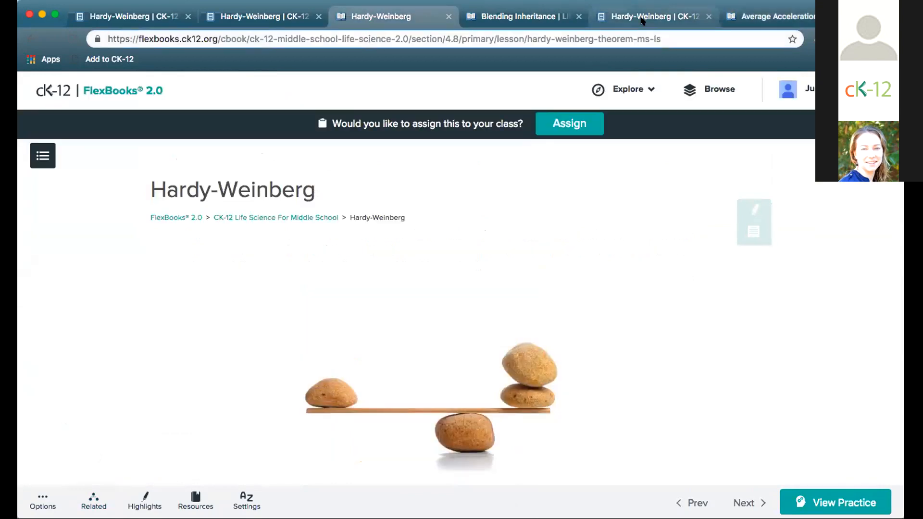
left_click(646, 17)
scroll(458, 302, "down", 5)
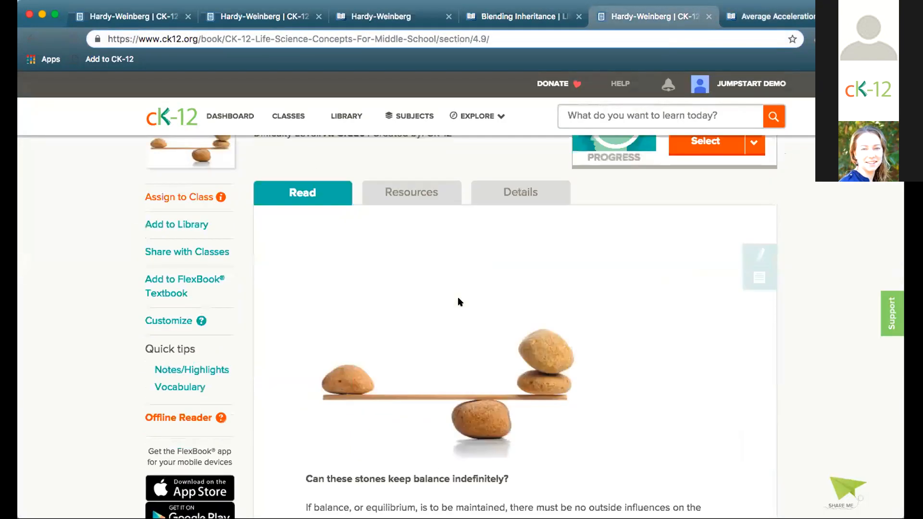
scroll(458, 302, "down", 7)
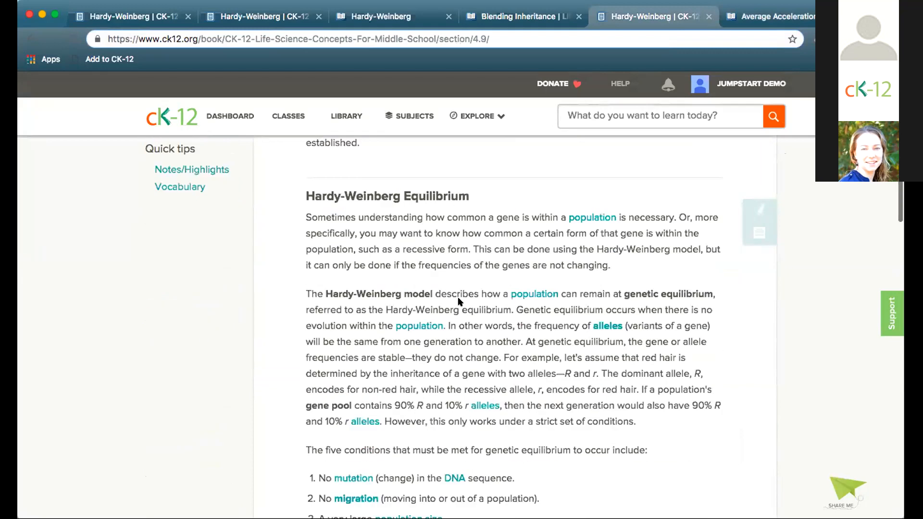
scroll(702, 243, "down", 20)
Step: In the Hardy-Weinberg draft, show the related modalities, start adding a modality, and list the content from the user's own library
left_click(127, 16)
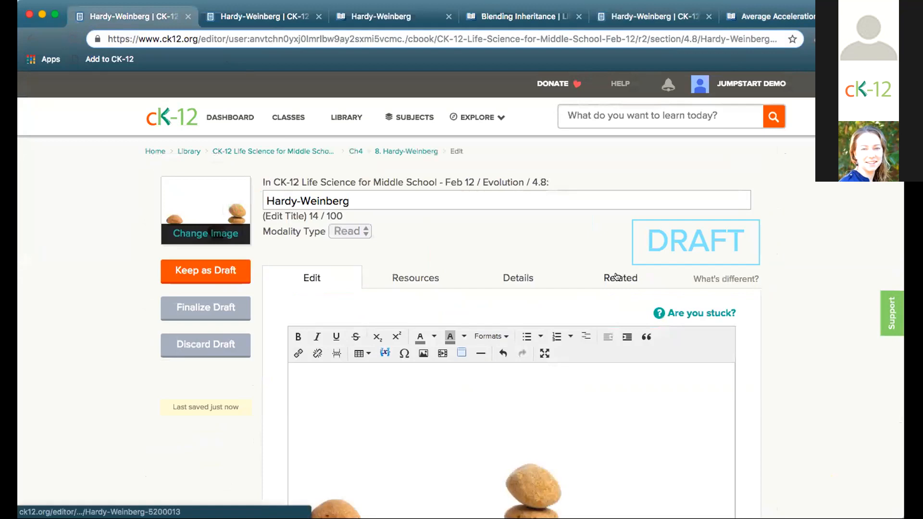
left_click(616, 274)
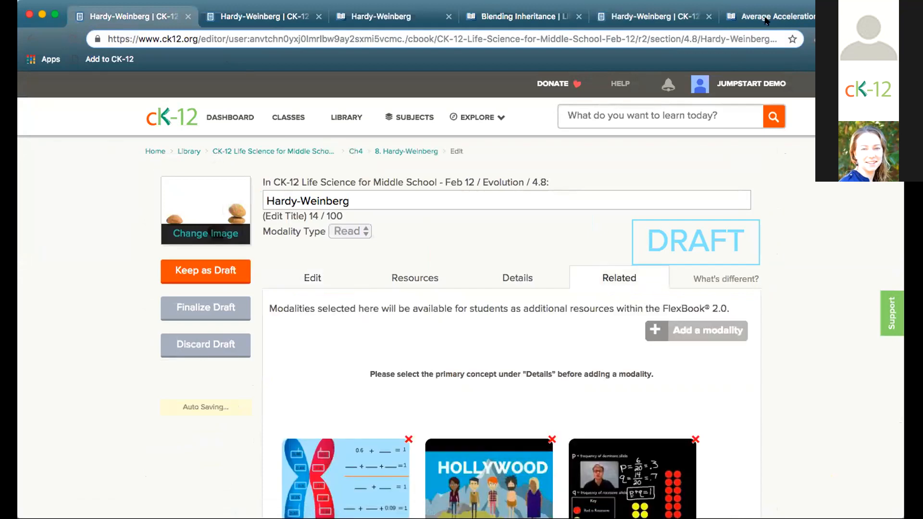
scroll(622, 426, "down", 2)
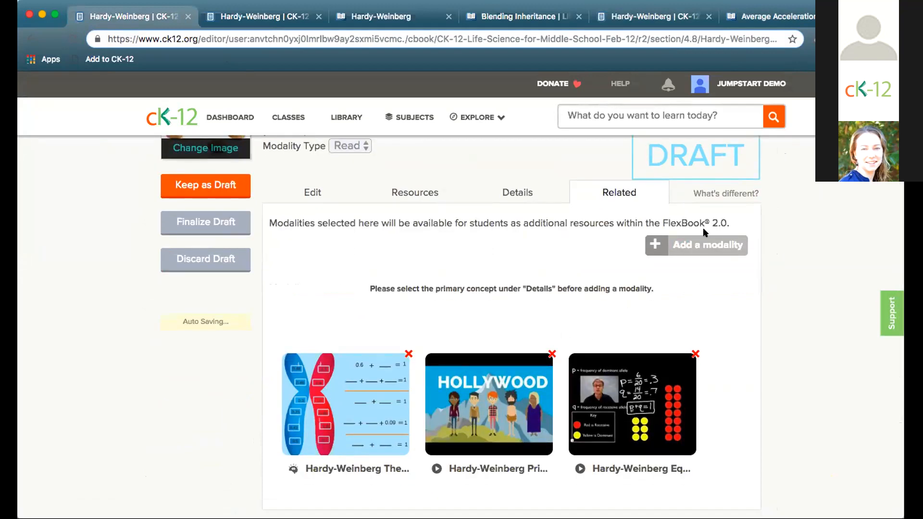
left_click(694, 245)
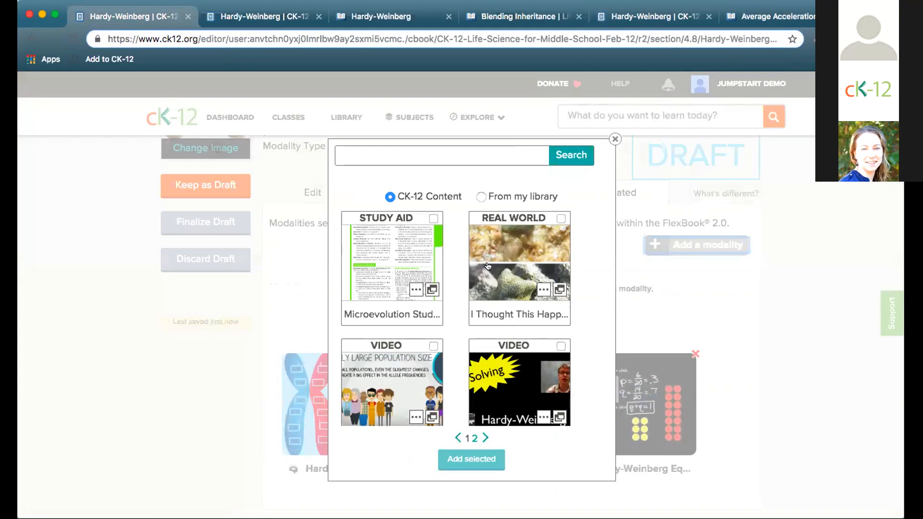
left_click(481, 197)
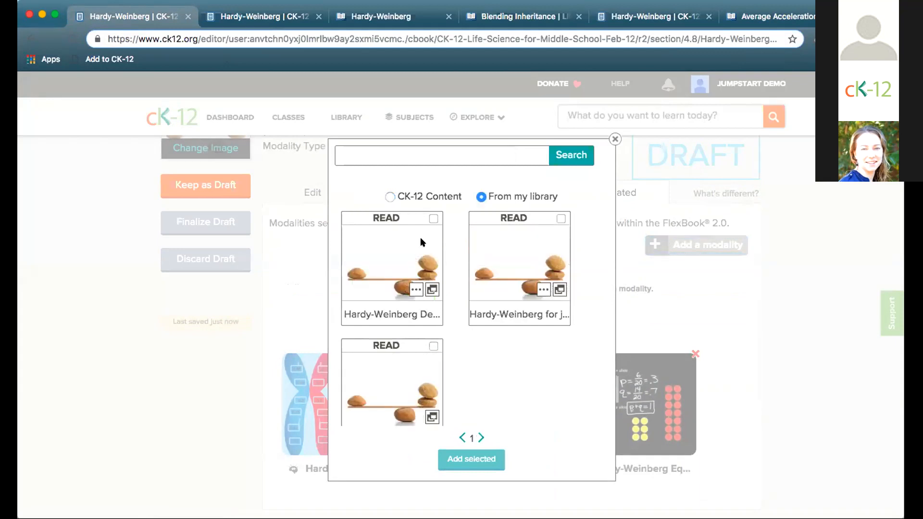
Step: Mark the third reading from the library for adding as a modality, and dismiss the selection dialog without adding it
left_click(371, 370)
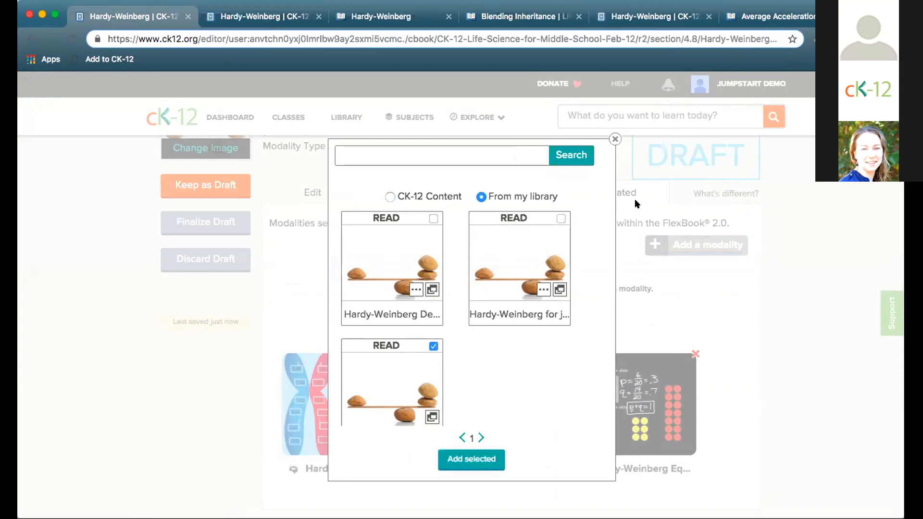
left_click(613, 139)
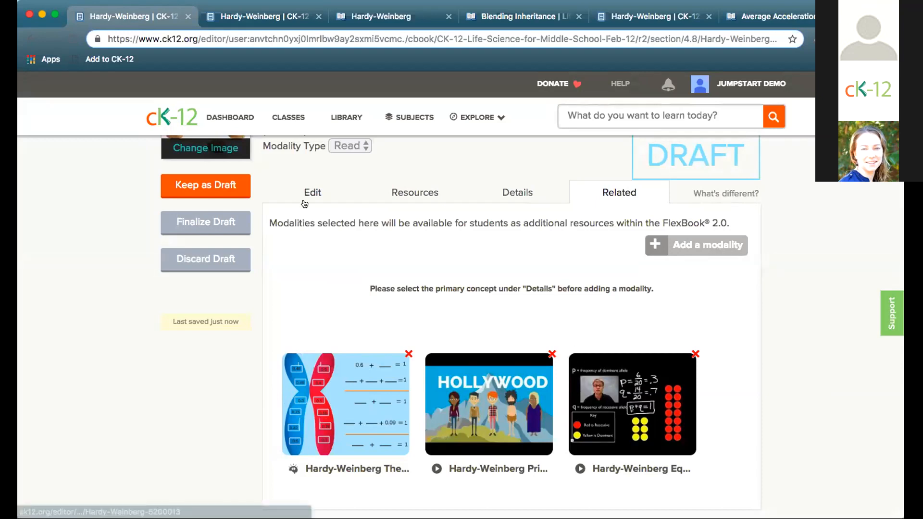
scroll(313, 192, "up", 2)
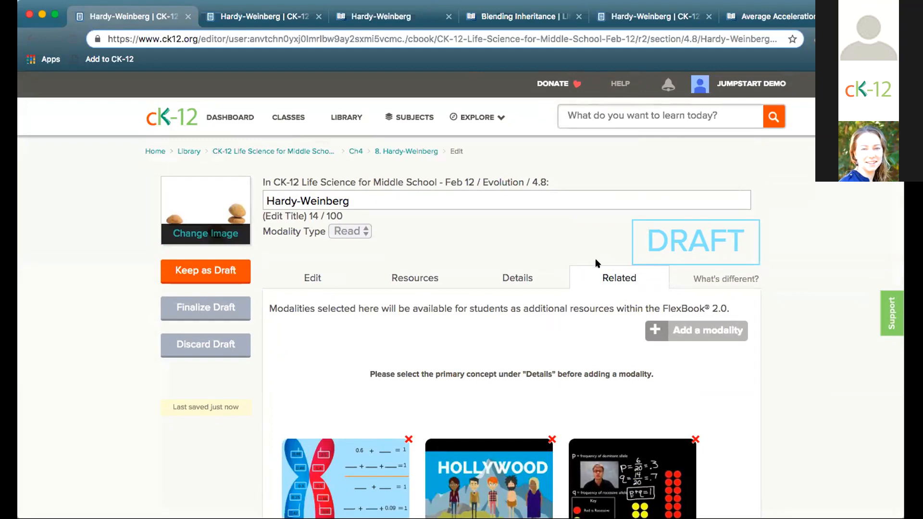
scroll(595, 331, "down", 3)
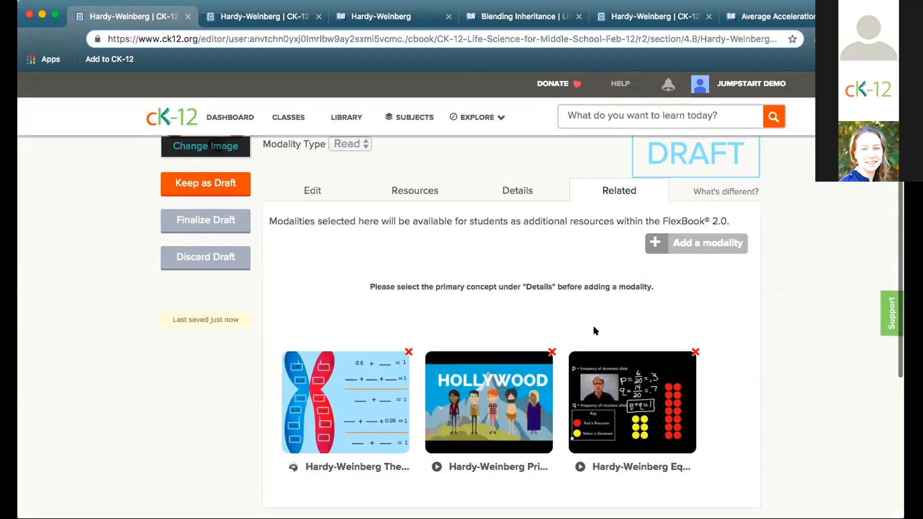
Step: Look through the draft's details, from the description and learning objectives to the search keywords and FlexBook 2.0 properties
left_click(517, 192)
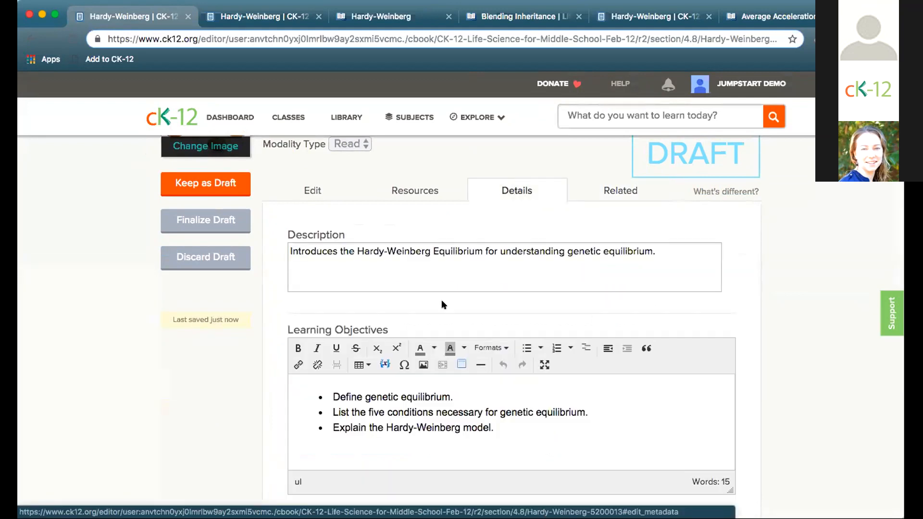
scroll(583, 413, "down", 9)
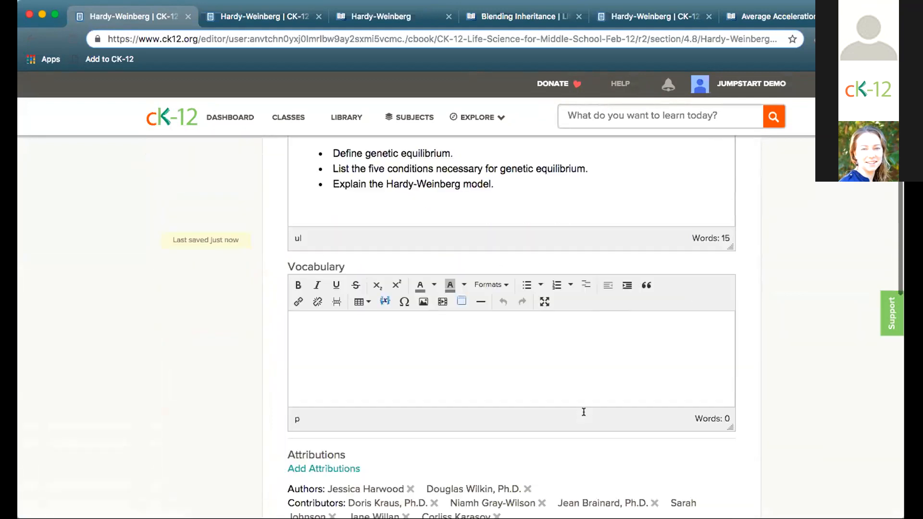
scroll(585, 414, "down", 1)
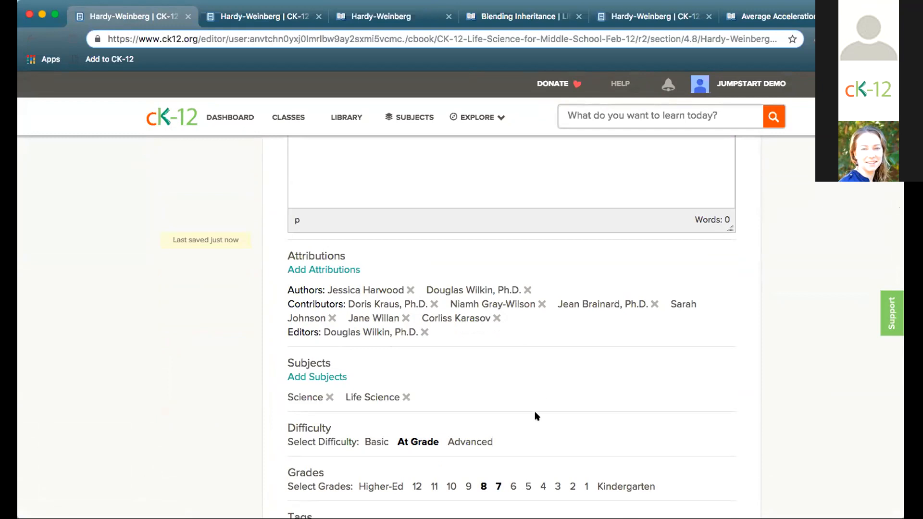
scroll(535, 414, "down", 7)
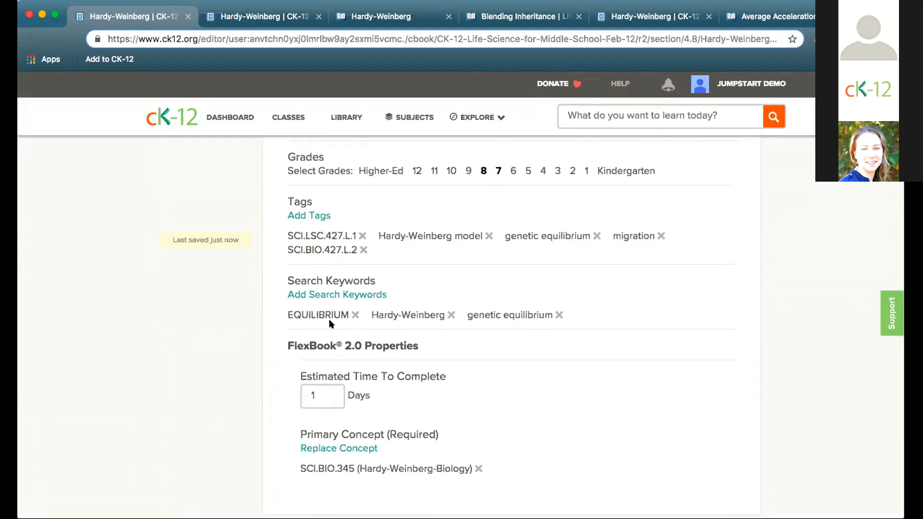
scroll(391, 384, "down", 1)
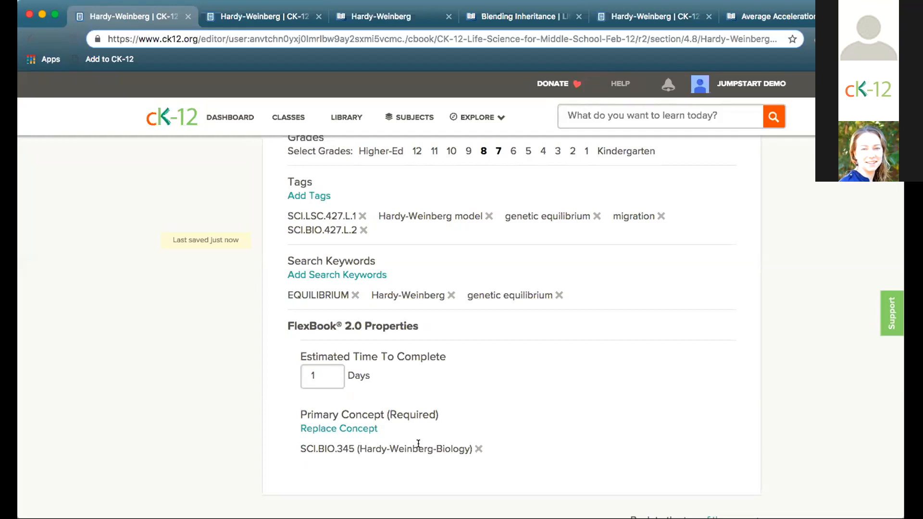
scroll(507, 414, "up", 10)
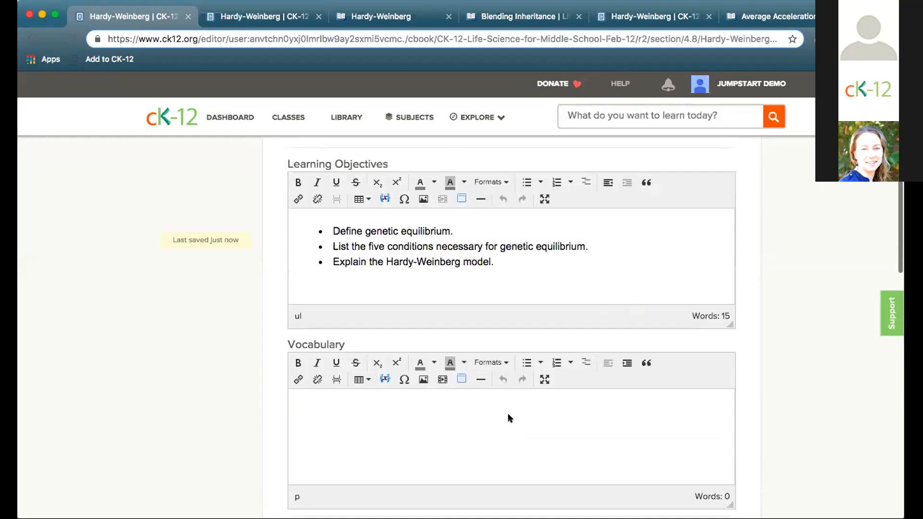
scroll(508, 413, "up", 5)
Step: Show the draft's resources, and return to the start of the original-format Hardy-Weinberg section 4.9
left_click(416, 275)
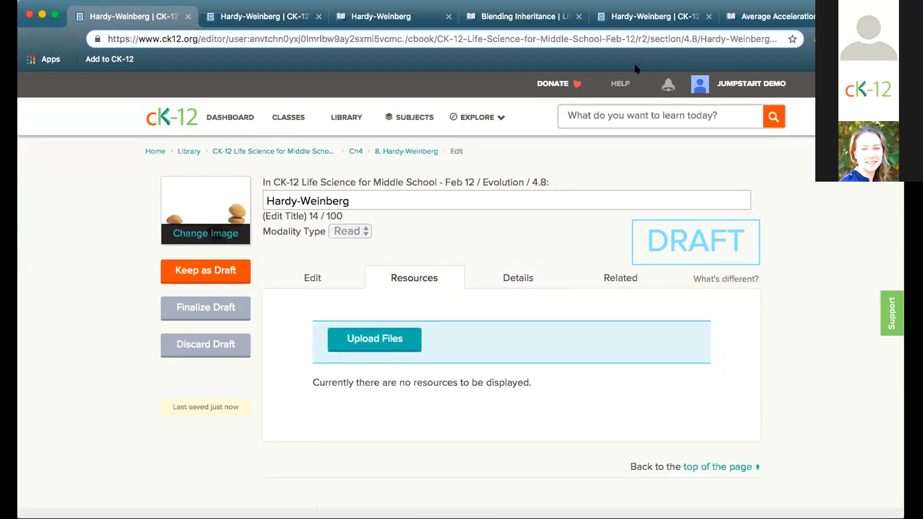
left_click(632, 16)
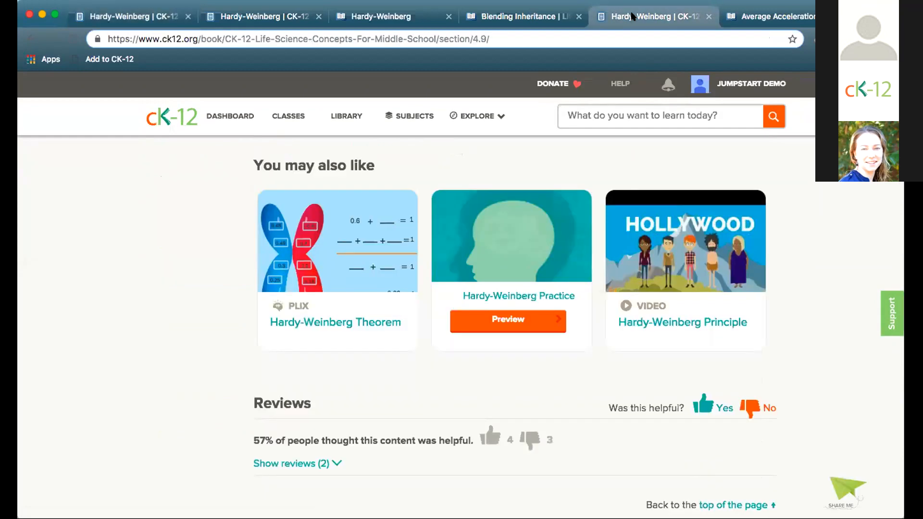
scroll(537, 231, "up", 15)
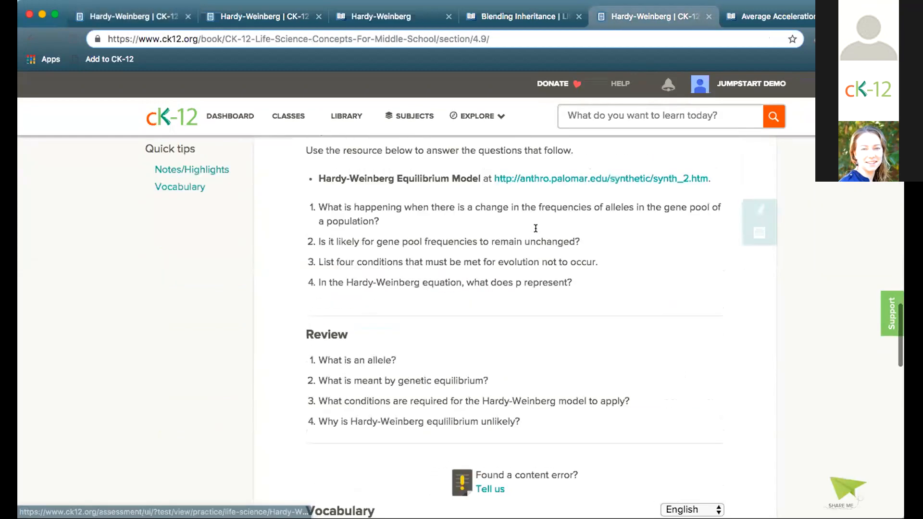
scroll(535, 228, "up", 15)
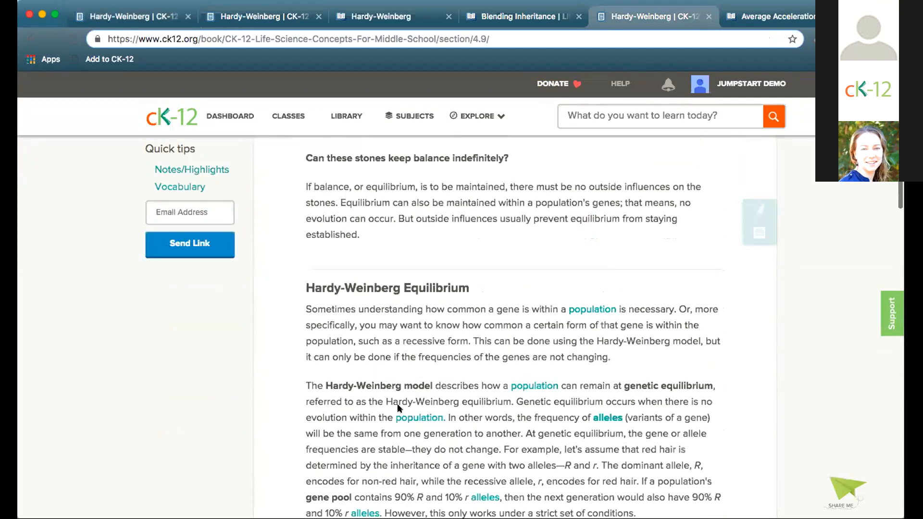
scroll(403, 374, "up", 3)
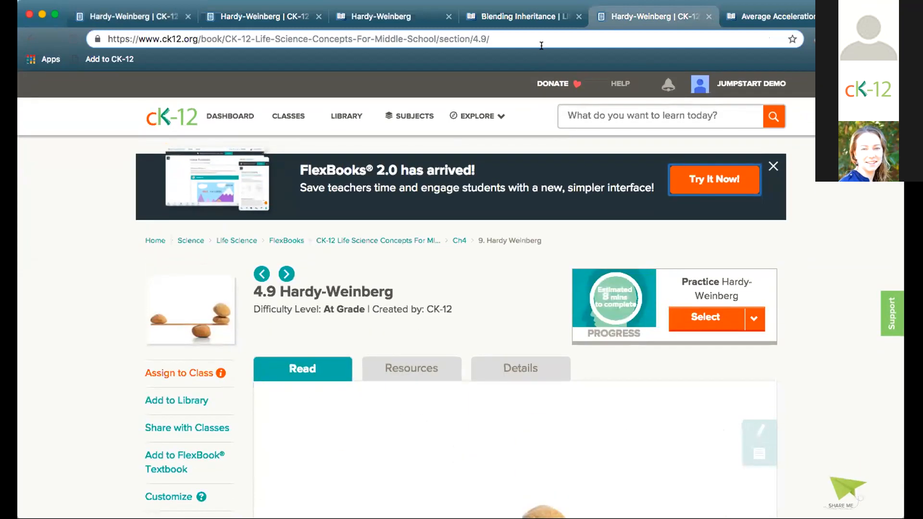
Step: Return to the FlexBook 2.0 Average Acceleration lesson and show its resources and files
left_click(250, 18)
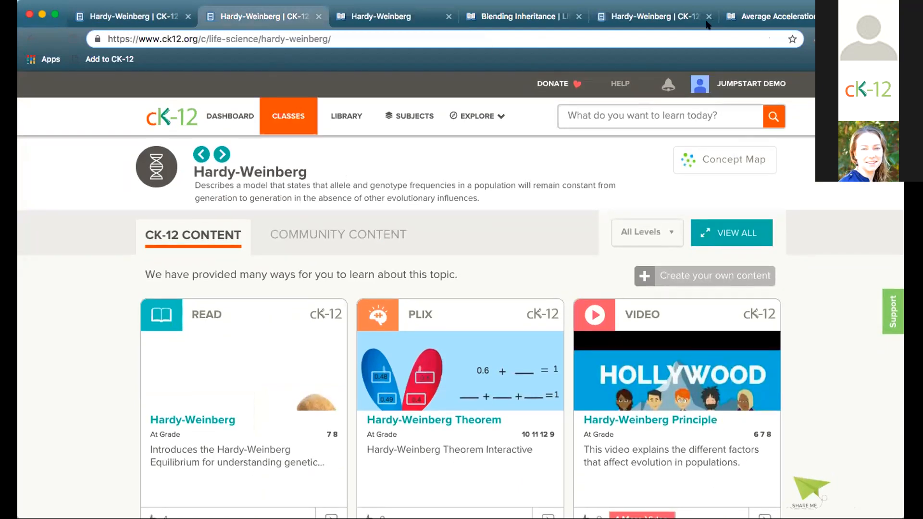
left_click(745, 17)
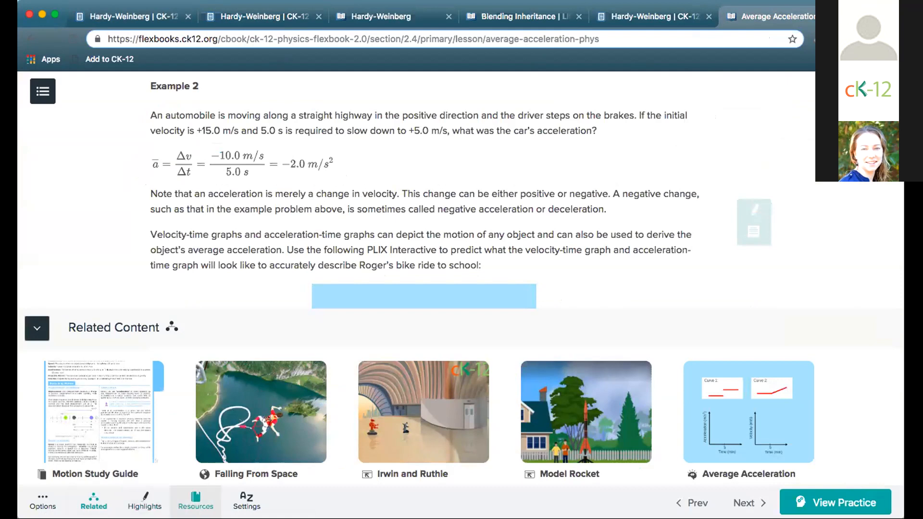
left_click(186, 503)
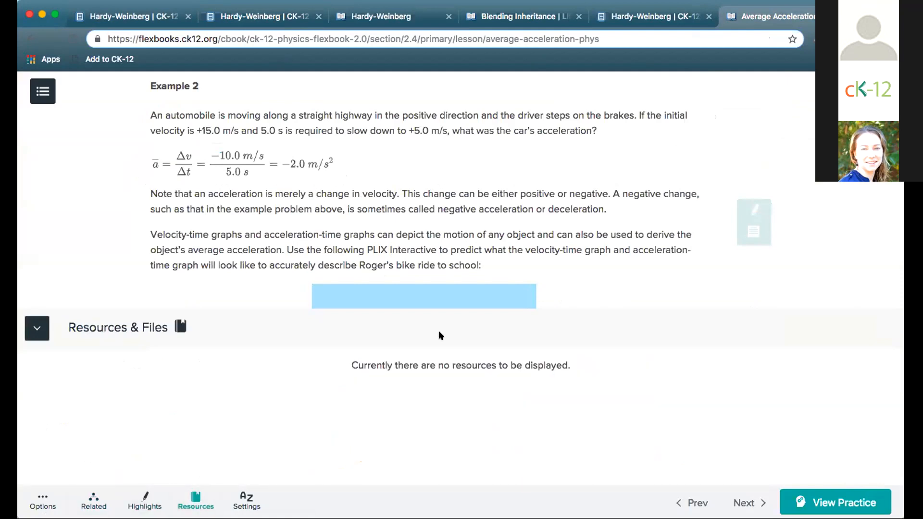
Step: Go back to editing the Hardy-Weinberg draft's text, and examine the available paragraph formats and table options
left_click(124, 17)
left_click(312, 277)
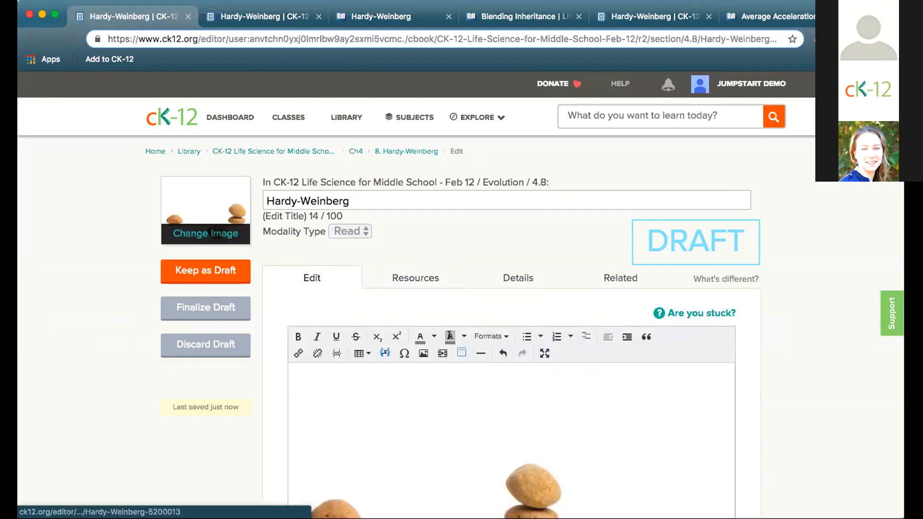
scroll(810, 402, "down", 3)
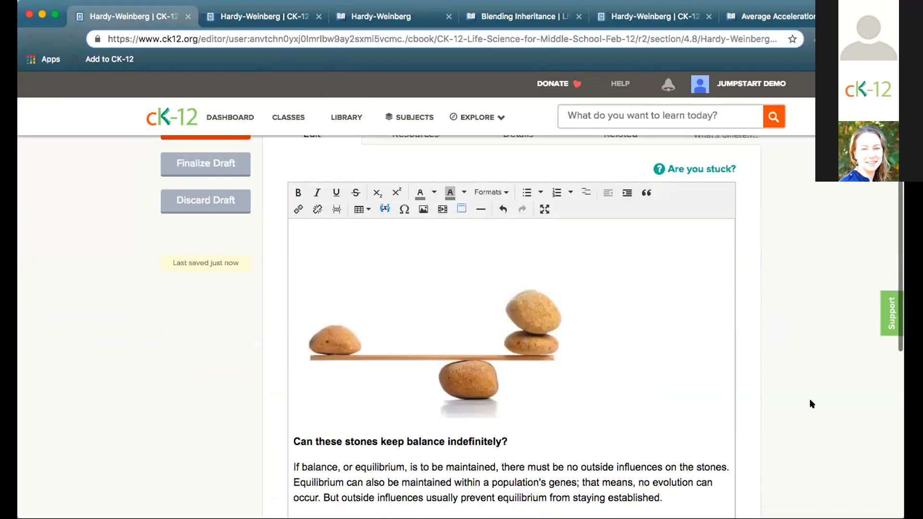
scroll(809, 403, "down", 1)
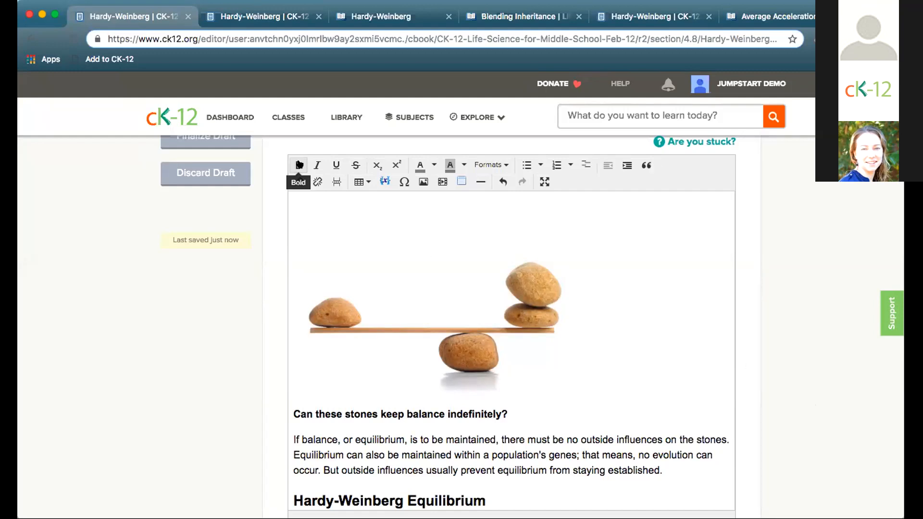
left_click(485, 163)
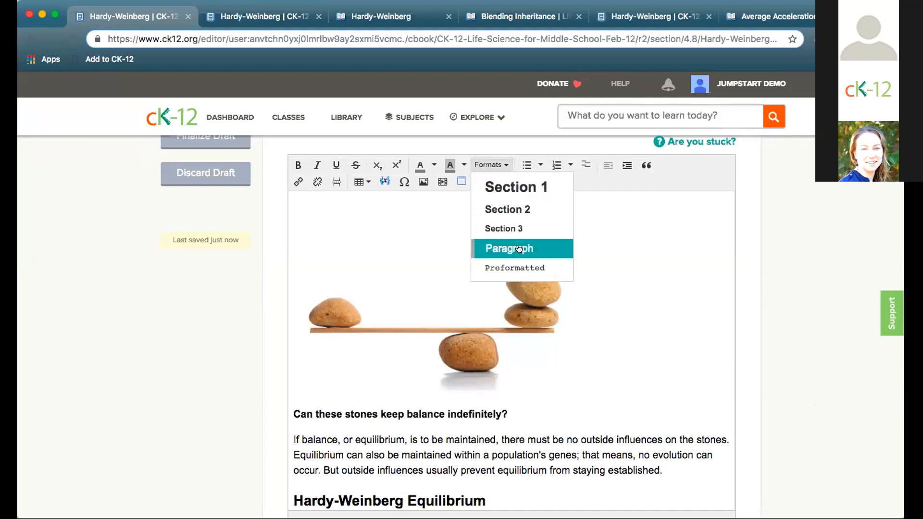
left_click(613, 178)
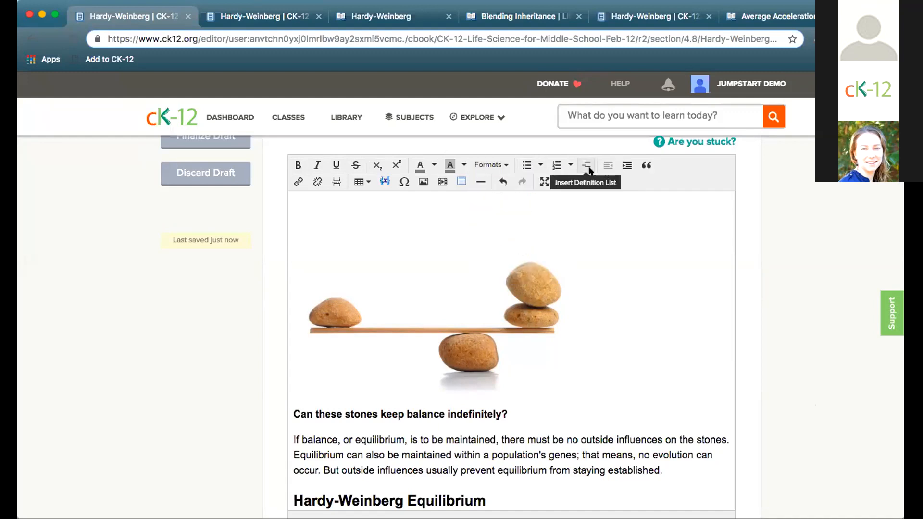
left_click(354, 183)
mouse_move(374, 204)
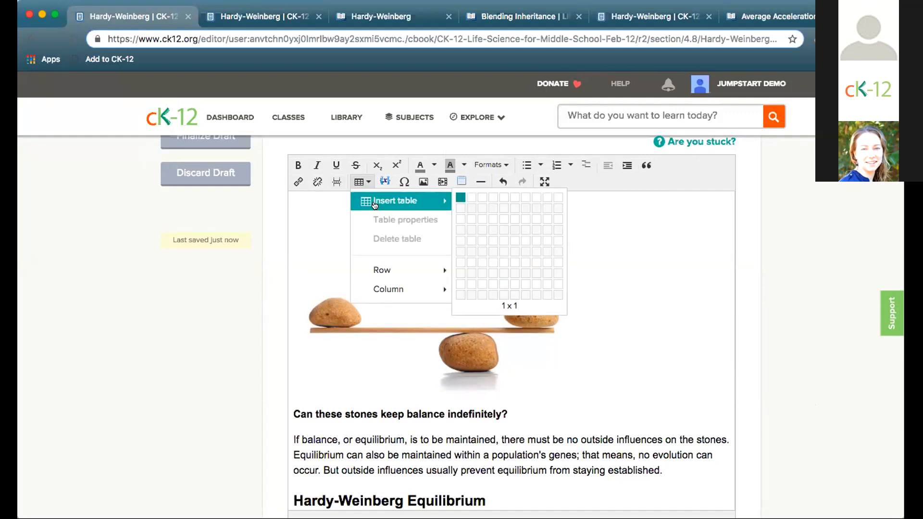
Step: Add an empty bullet after the last Summary point and insert a definition list beneath it
scroll(626, 406, "down", 7)
scroll(626, 407, "down", 15)
scroll(627, 405, "up", 2)
left_click(703, 436)
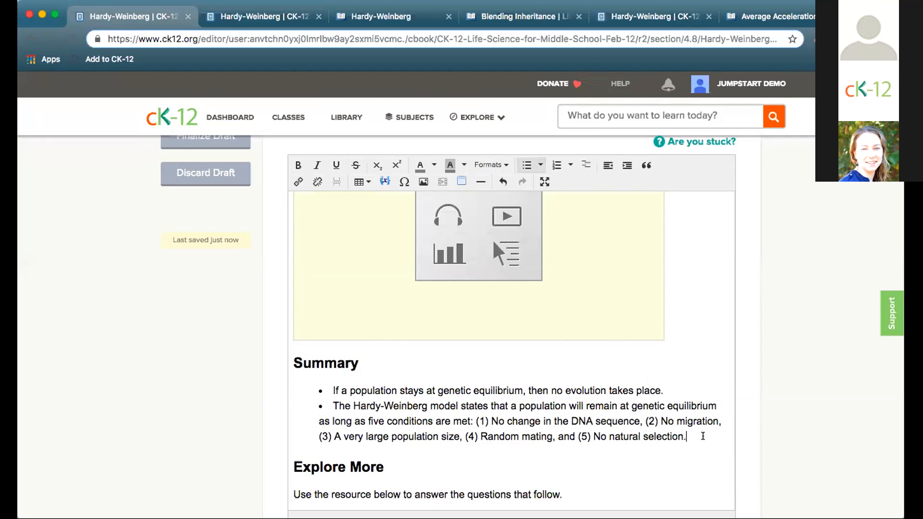
key("Return")
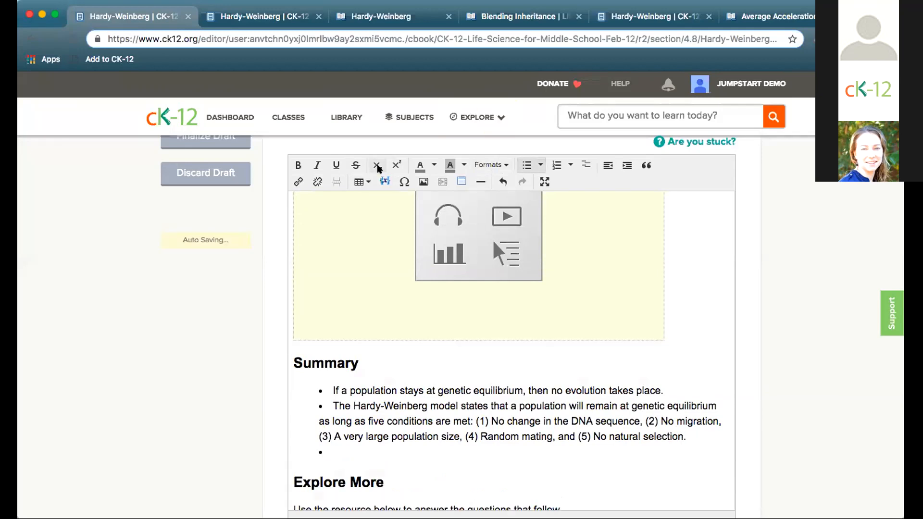
scroll(490, 383, "up", 1)
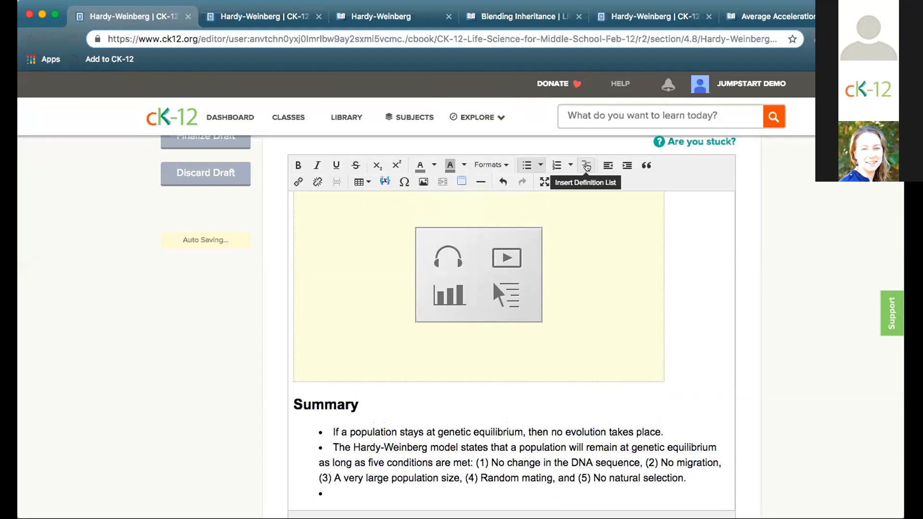
left_click(586, 166)
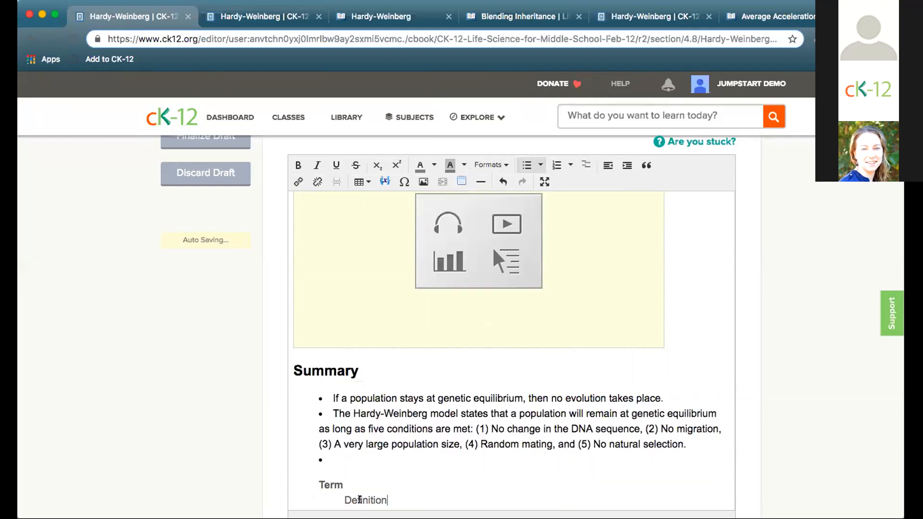
Step: Fill the definition list with the term "Alleles" and the definition "Variant of gene", and start a new line below
scroll(360, 500, "down", 2)
key("BackSpace")
key("BackSpace")
type("Alleles")
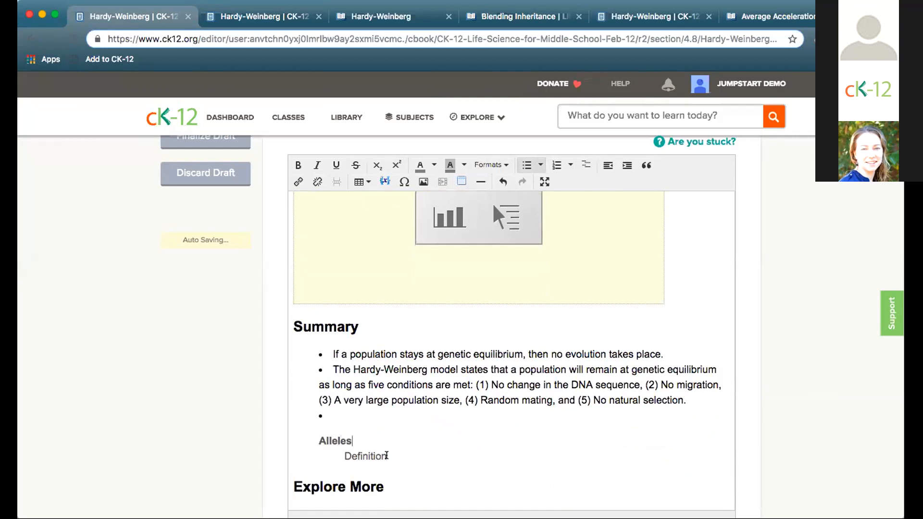
left_click_drag(388, 456, 342, 455)
type("Variant of gene")
key("Return")
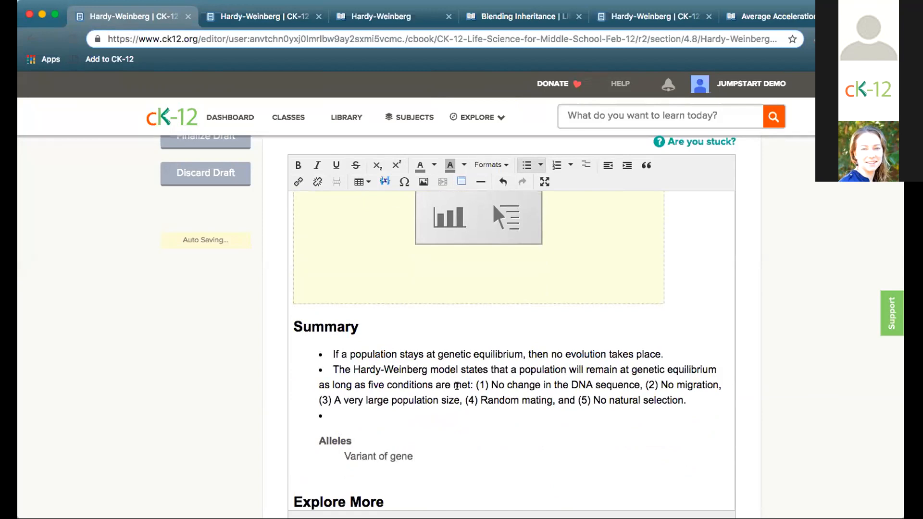
Step: Add "Gene pool" as a second term in the definition list, and insert another placeholder term and definition below it
left_click(602, 166)
type("Gene  pool")
key("Return")
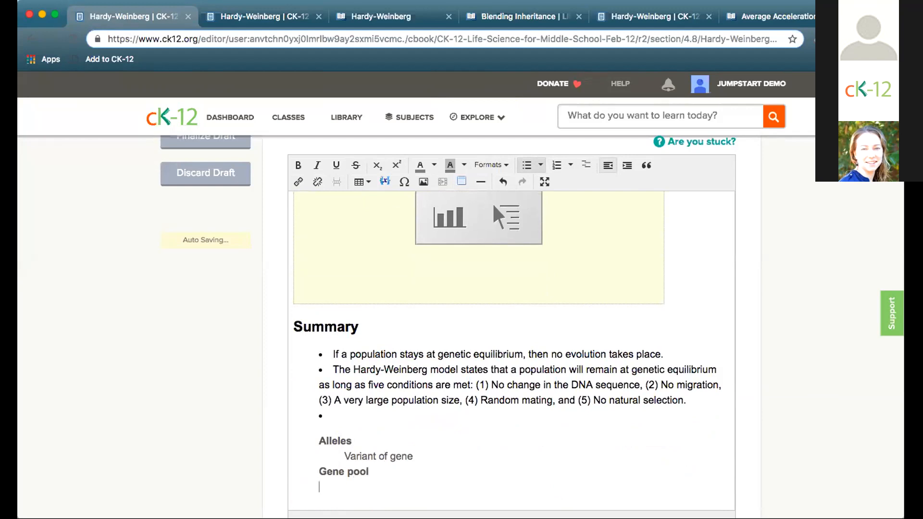
left_click(627, 166)
key("BackSpace")
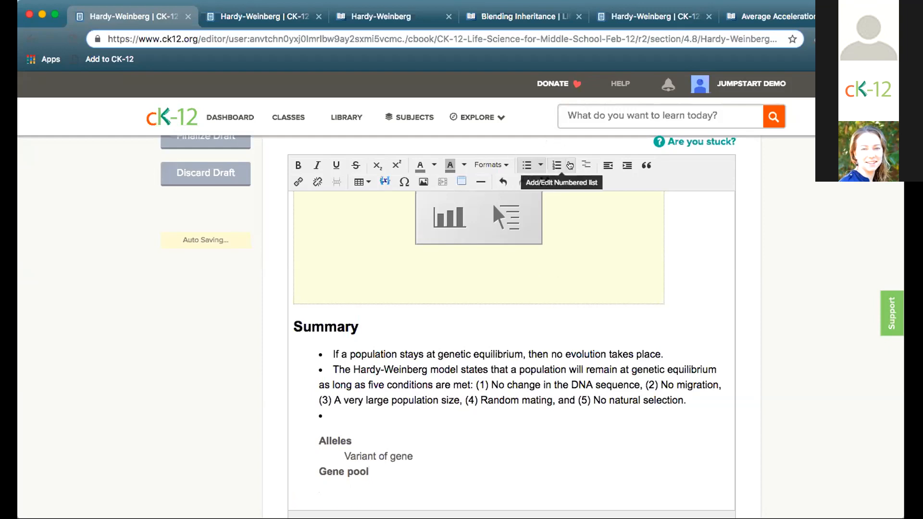
left_click(579, 164)
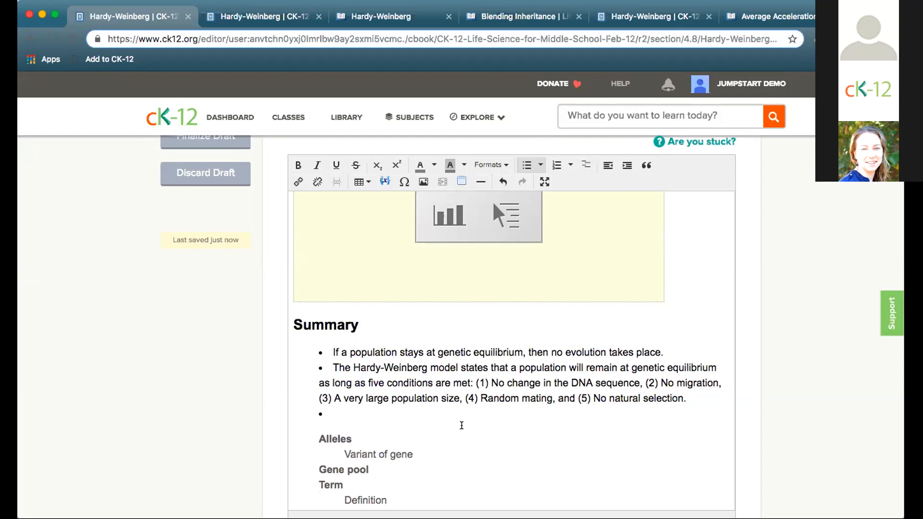
Step: Add an empty bullet below the definition list and insert an empty box with a shaded heading area there
key("Return")
key("Return")
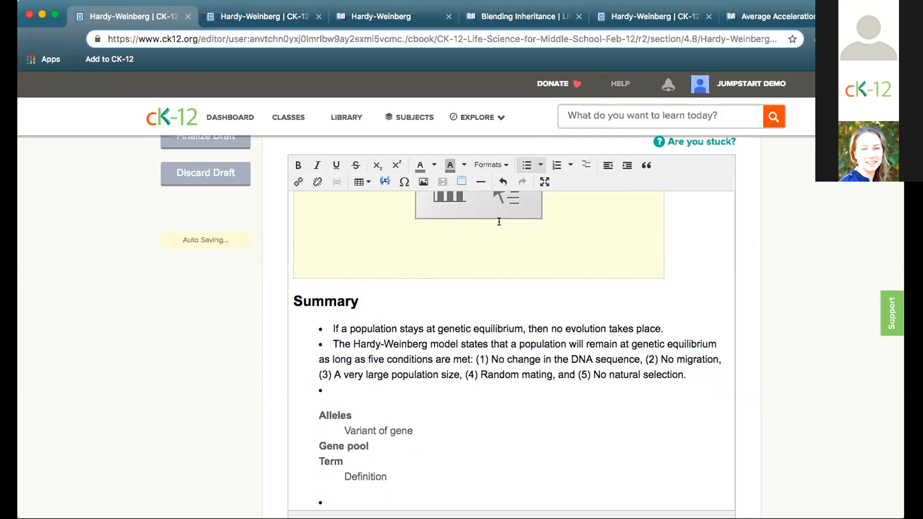
left_click(461, 181)
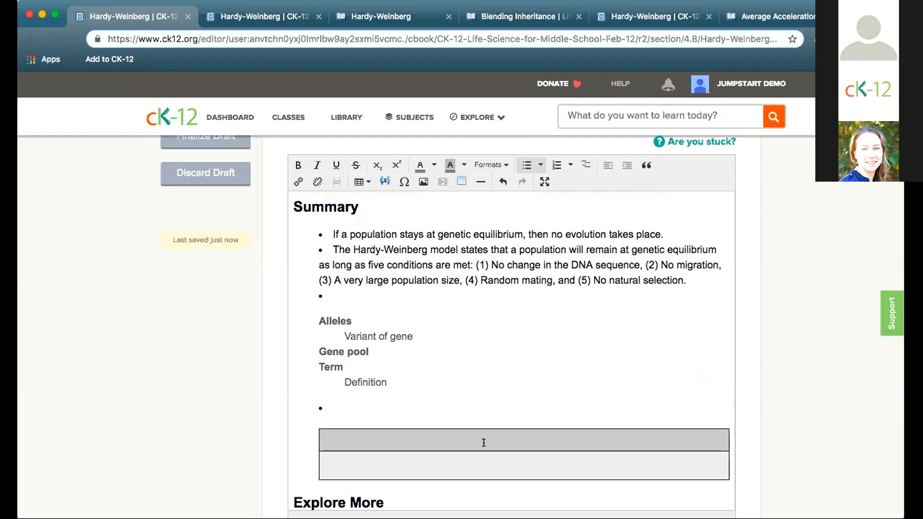
Step: Give the box the heading "Hardy Weinberg" and insert the inline equation f(BB) = p^2 in its body
left_click(484, 442)
type("Hardy Weinberg")
left_click(428, 464)
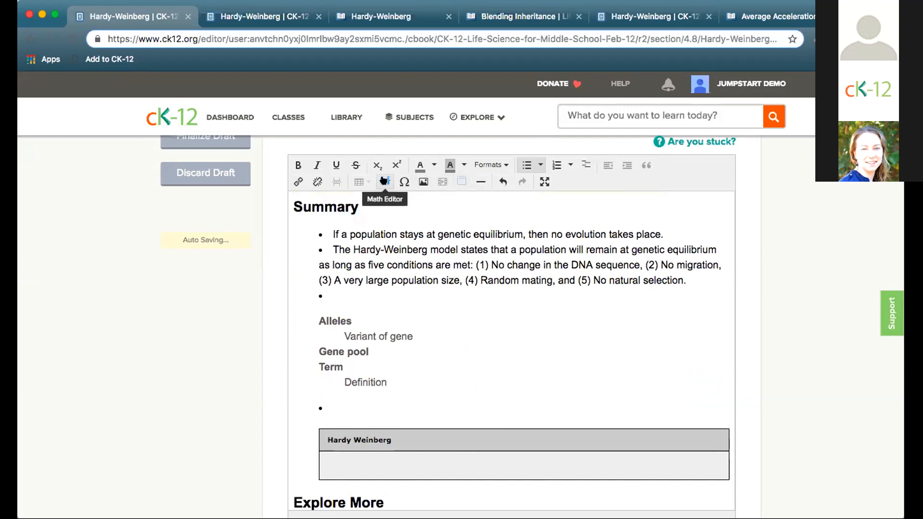
left_click(384, 181)
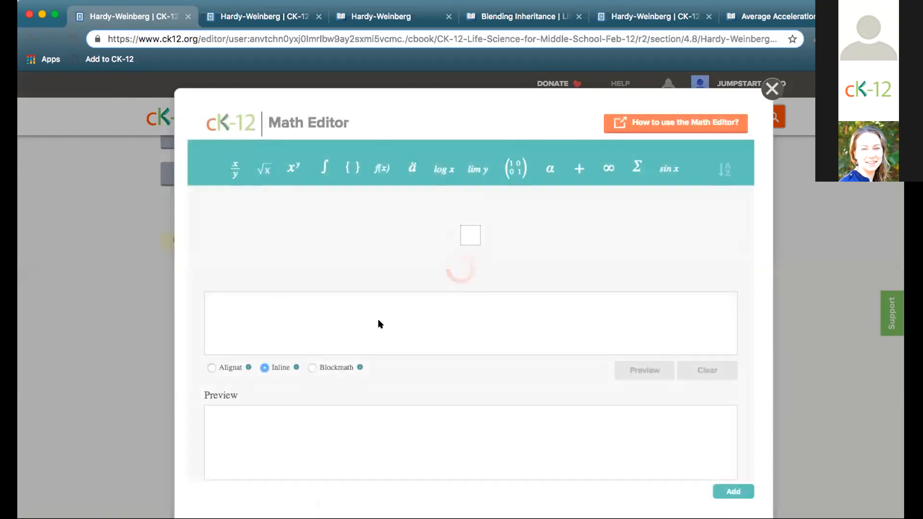
left_click(274, 306)
type("f(")
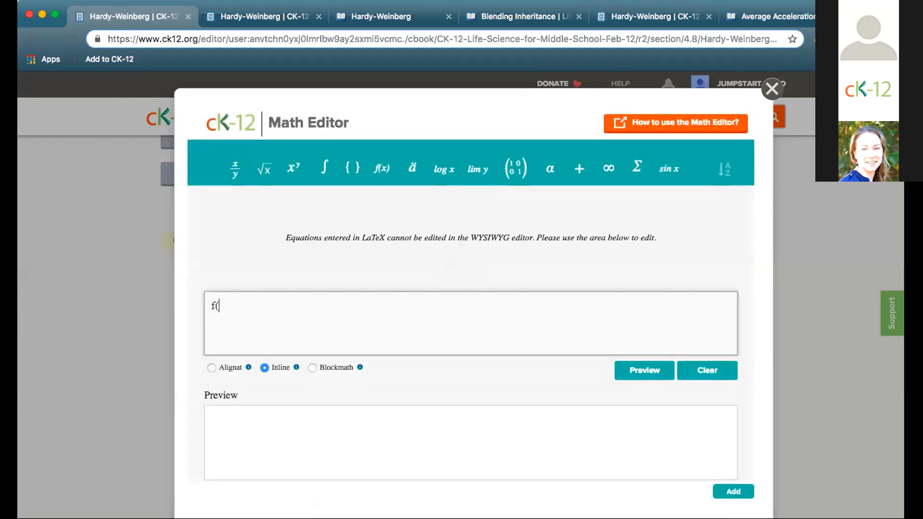
type("BB) = p^2")
left_click(628, 370)
left_click(729, 495)
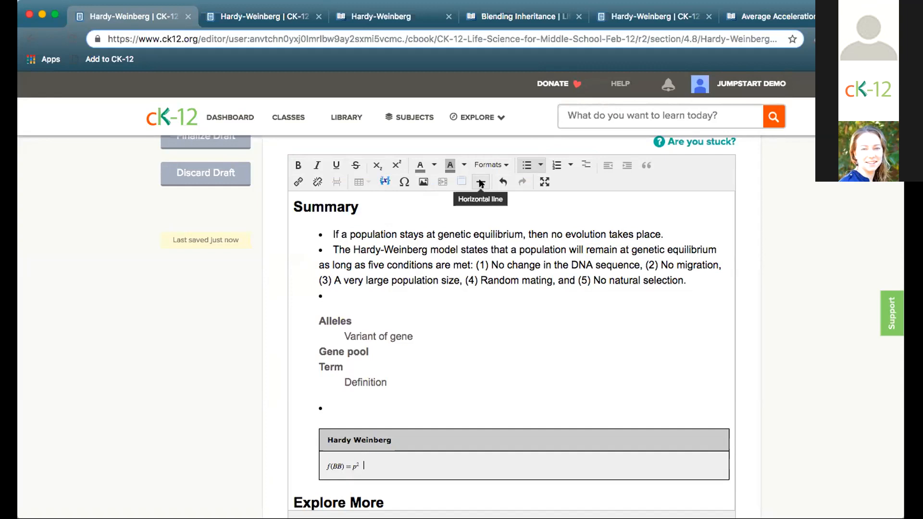
Step: Finalize the Hardy-Weinberg section's draft with the added definition list and equation box
scroll(222, 327, "up", 5)
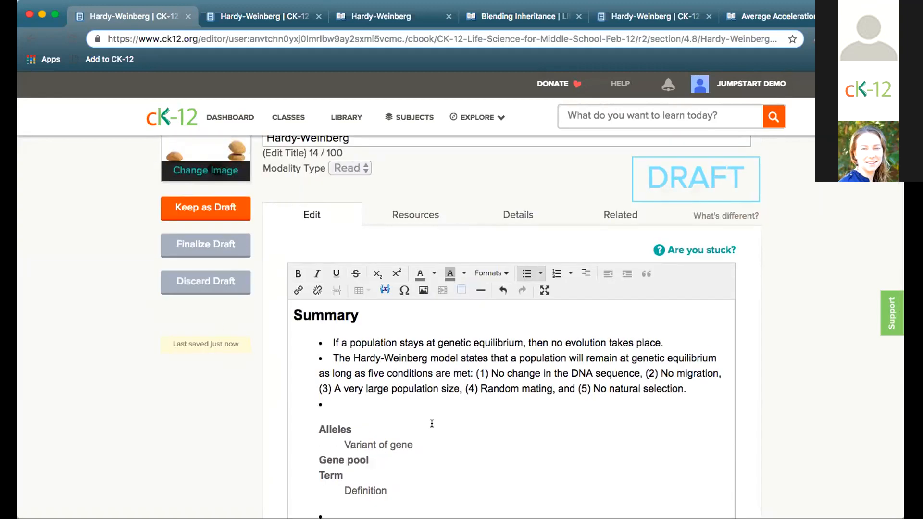
left_click_drag(318, 474, 388, 485)
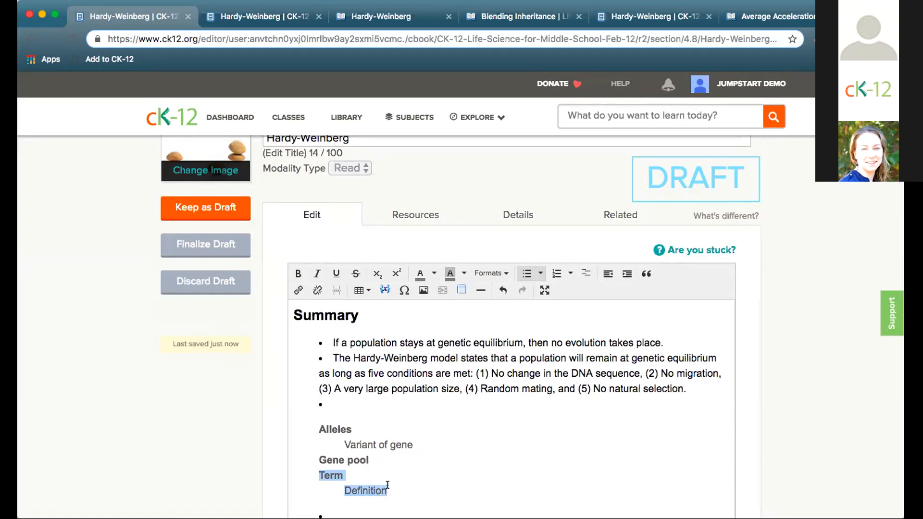
left_click(224, 242)
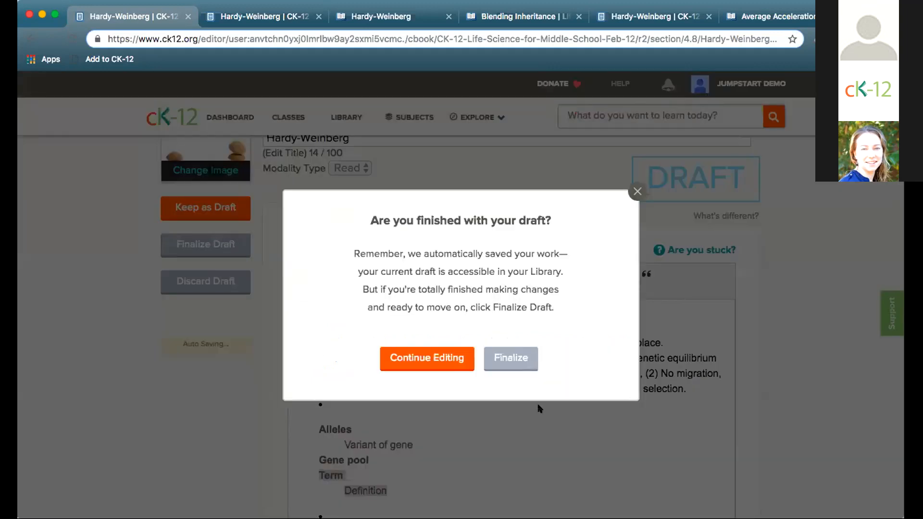
left_click(511, 357)
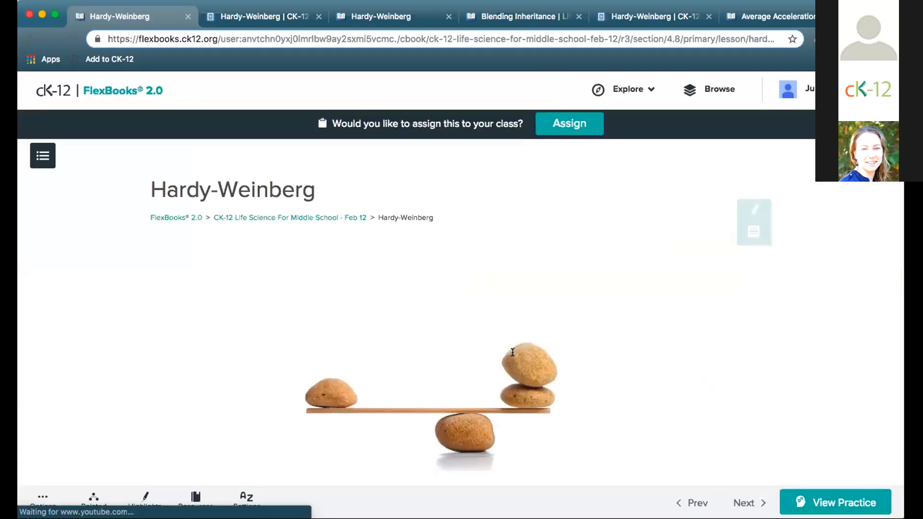
Step: Examine the finalized Hardy-Weinberg lesson, checking the equations, definition list and equation box
scroll(612, 381, "down", 10)
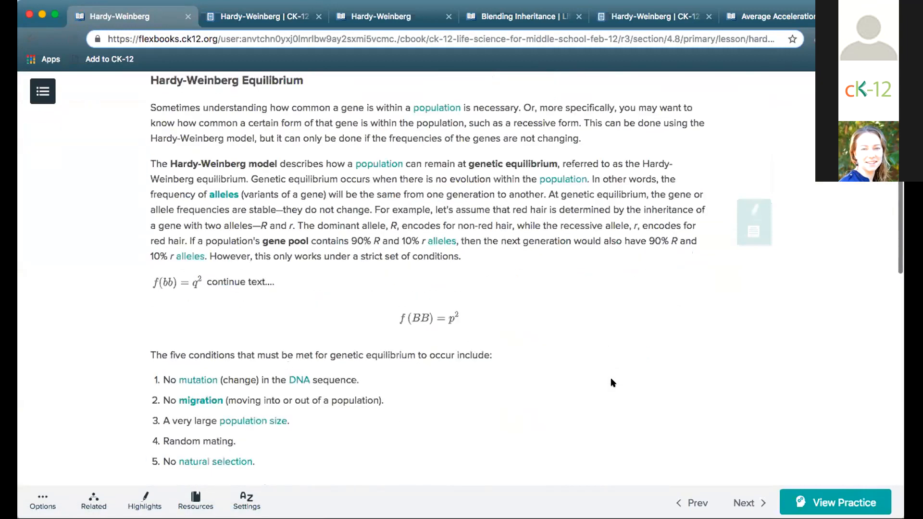
scroll(612, 381, "down", 4)
scroll(479, 260, "down", 4)
scroll(479, 260, "down", 8)
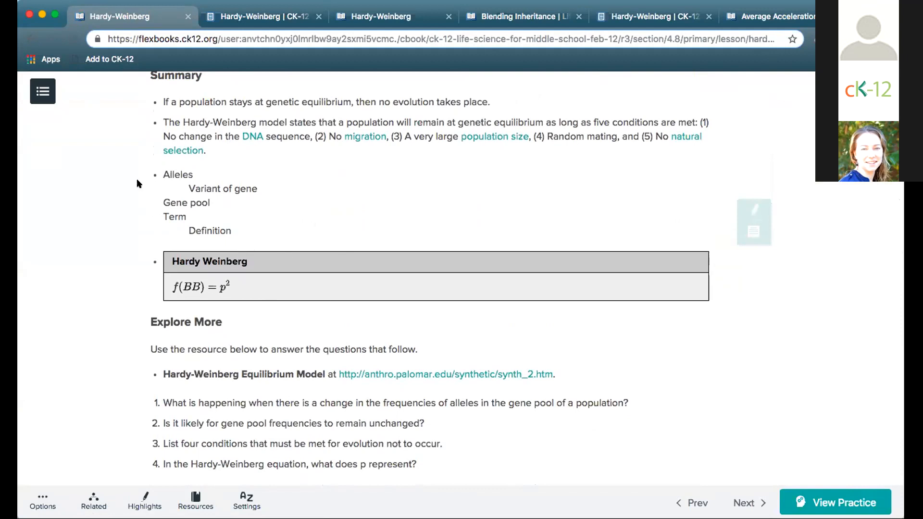
scroll(346, 269, "down", 7)
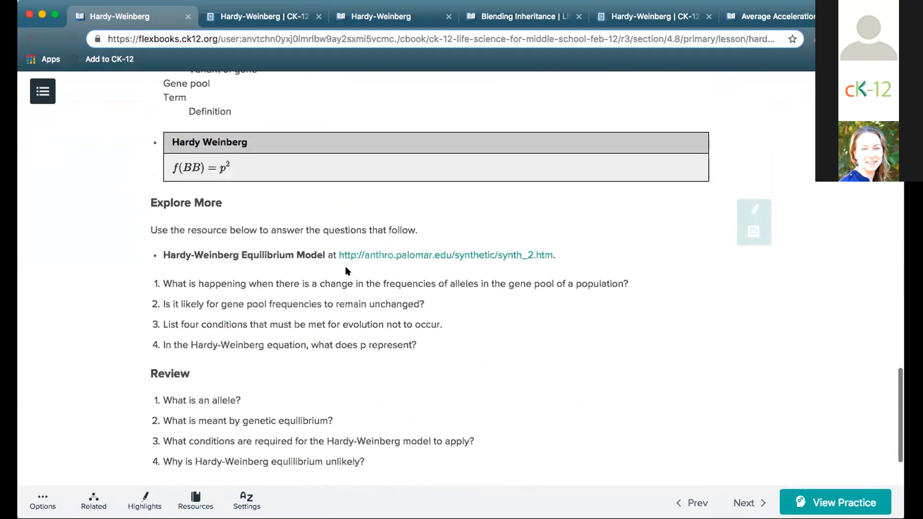
scroll(346, 270, "up", 15)
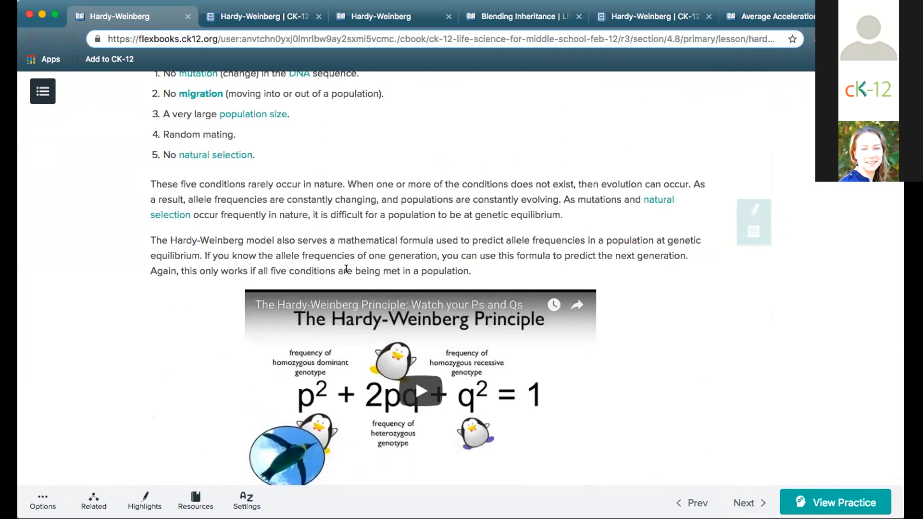
scroll(236, 295, "up", 12)
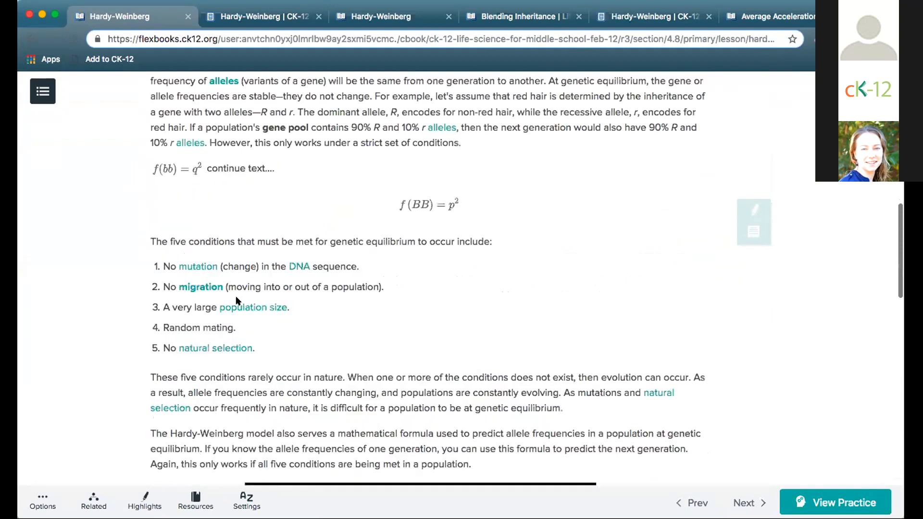
scroll(220, 260, "up", 3)
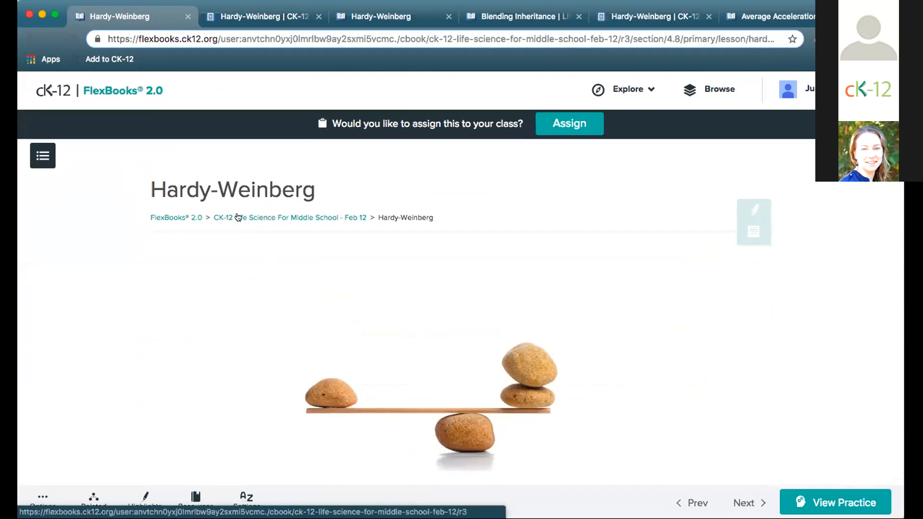
Step: Go to the CK-12 Life Science for Middle School - Feb 12 FlexBook's main page and open the book for editing
left_click(240, 217)
left_click(264, 360)
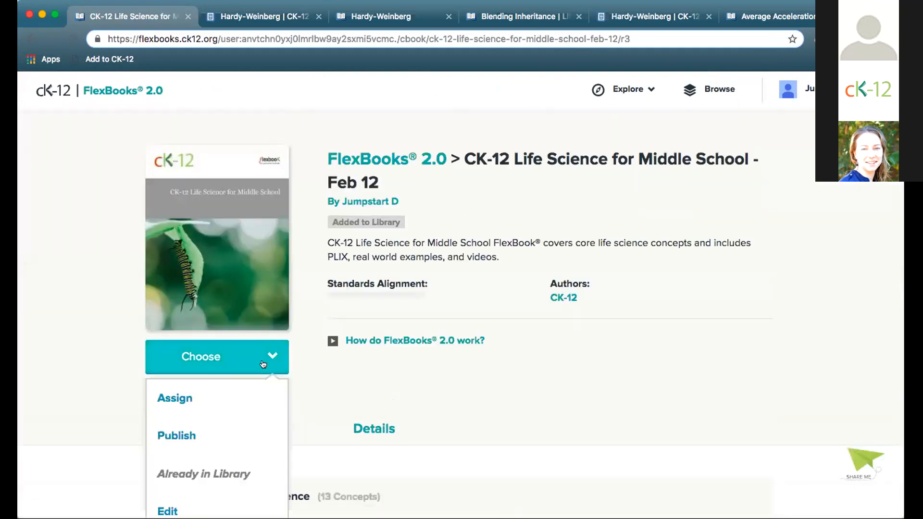
scroll(199, 461, "down", 1)
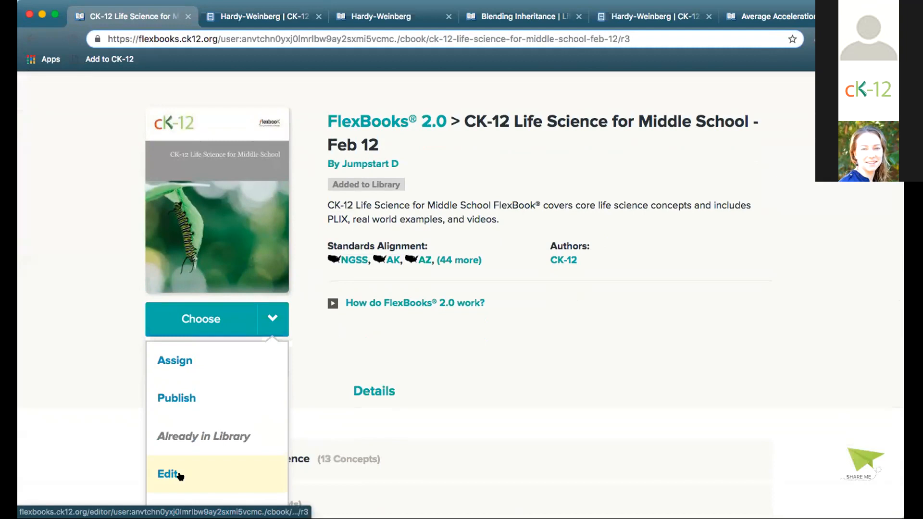
left_click(179, 476)
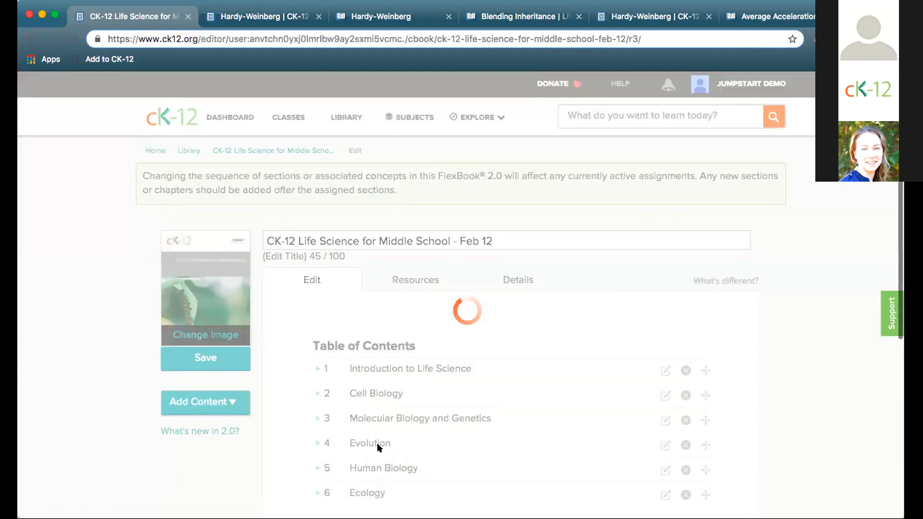
Step: Expand the Evolution chapter in the table of contents and open its Hardy-Weinberg section for editing
scroll(377, 443, "down", 3)
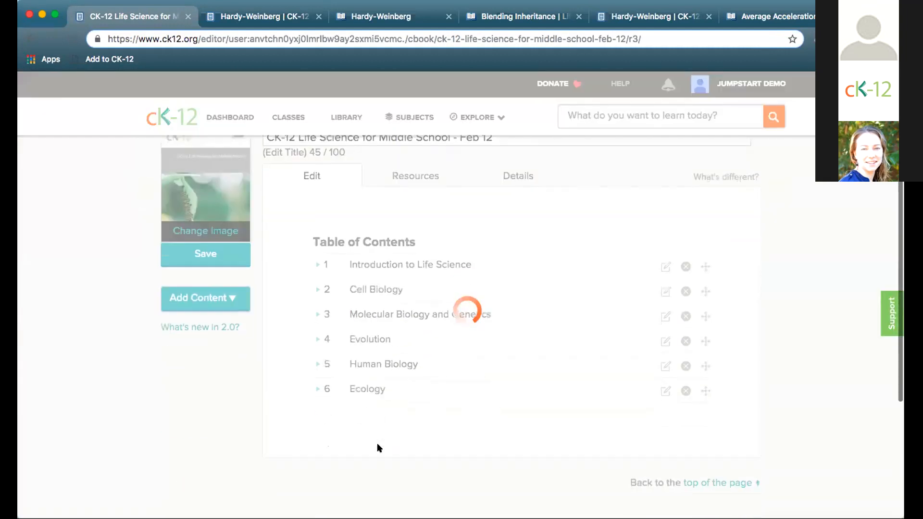
left_click(317, 339)
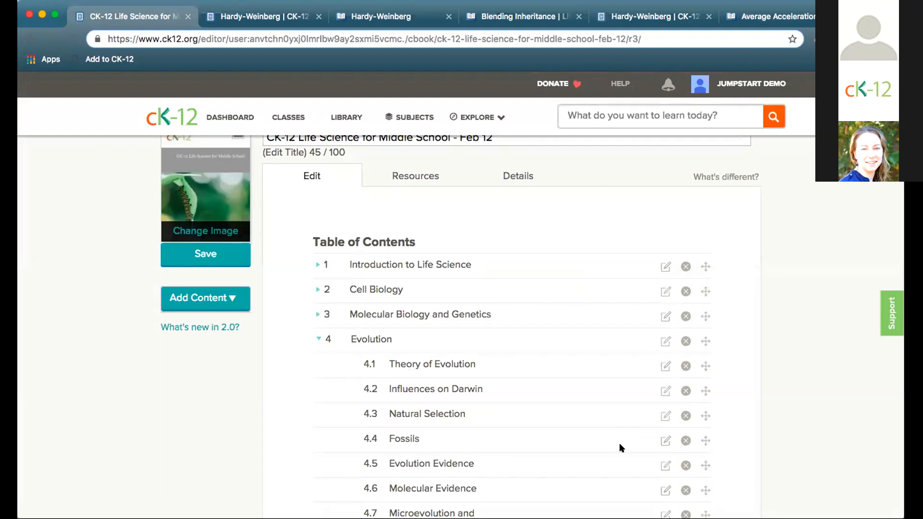
scroll(631, 435, "down", 5)
left_click(664, 387)
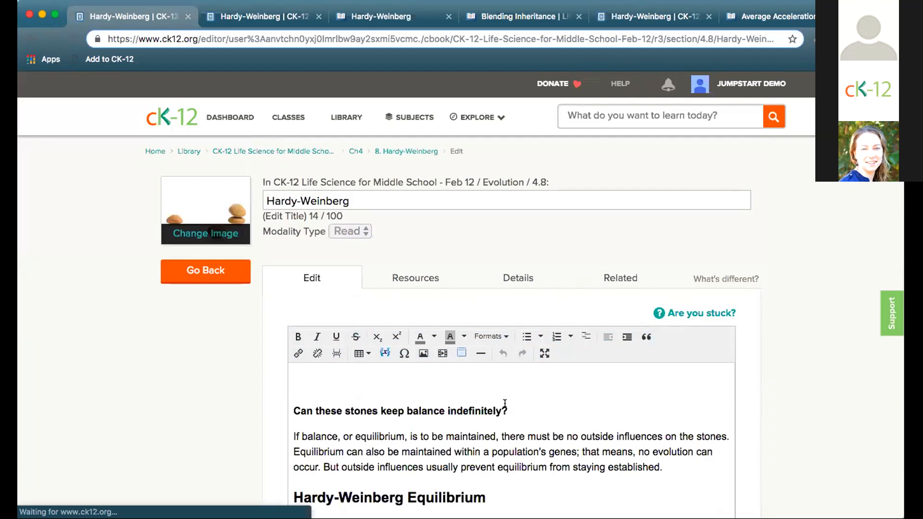
Step: Insert a table with two columns and two rows above the f(bb) = q^2 line
scroll(505, 403, "down", 3)
scroll(543, 437, "down", 5)
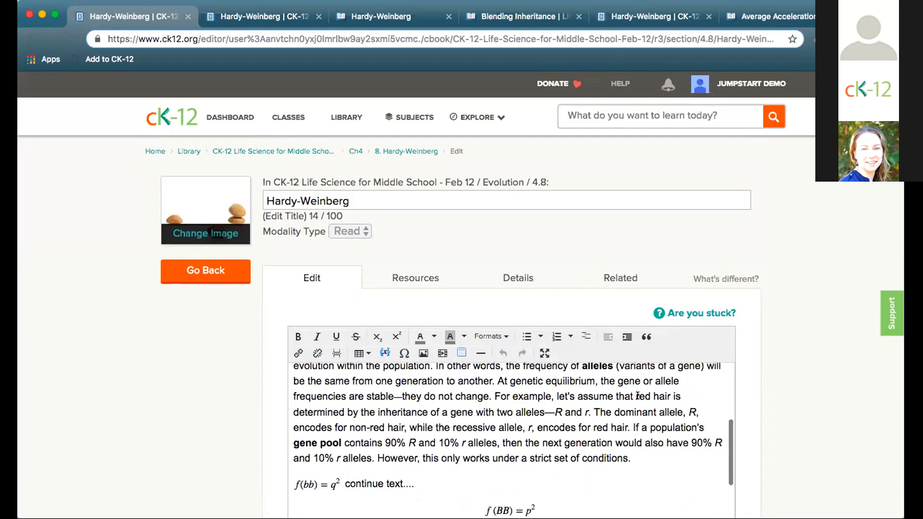
scroll(637, 396, "down", 2)
left_click(638, 396)
left_click(361, 353)
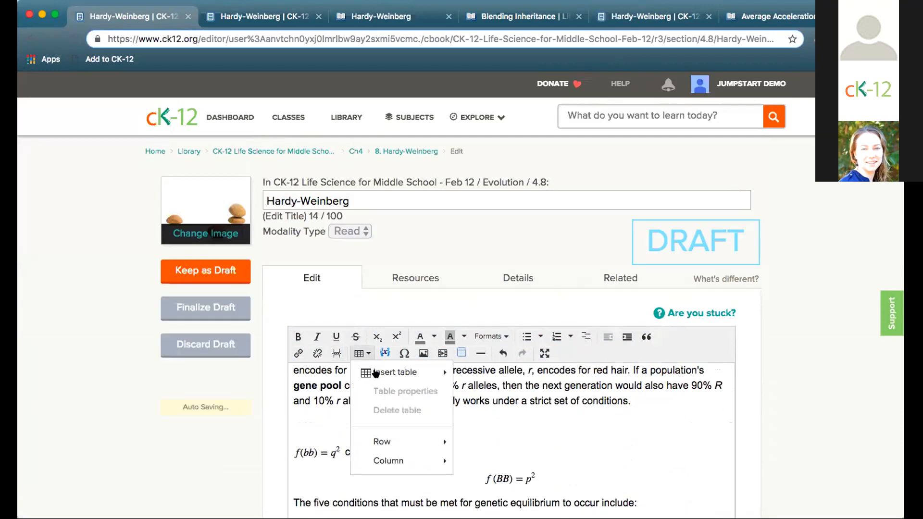
mouse_move(399, 372)
left_click(472, 376)
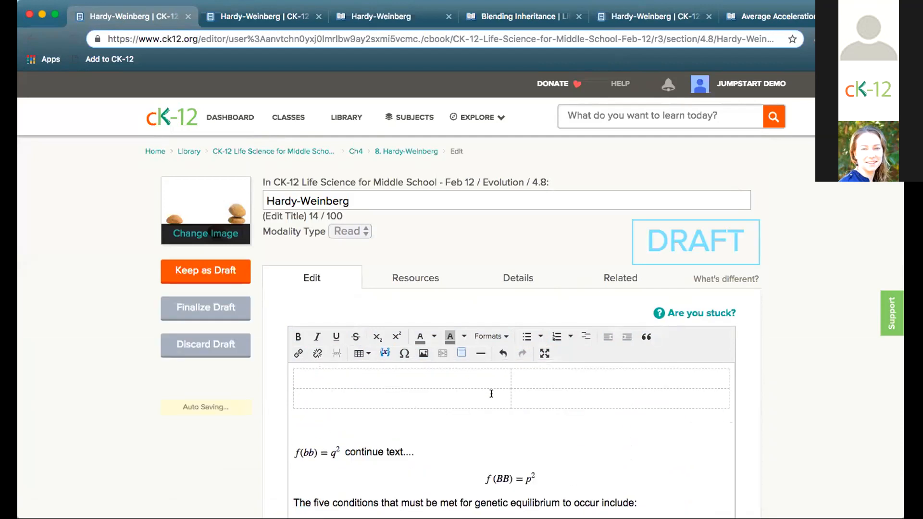
Step: Turn on the new table's border and caption, and enter "summary" as its summary
scroll(501, 405, "up", 1)
right_click(463, 403)
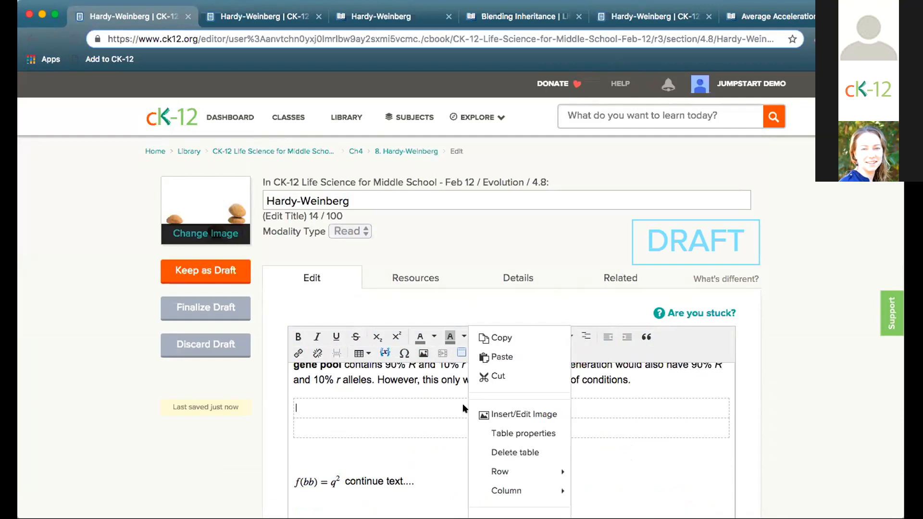
left_click(506, 427)
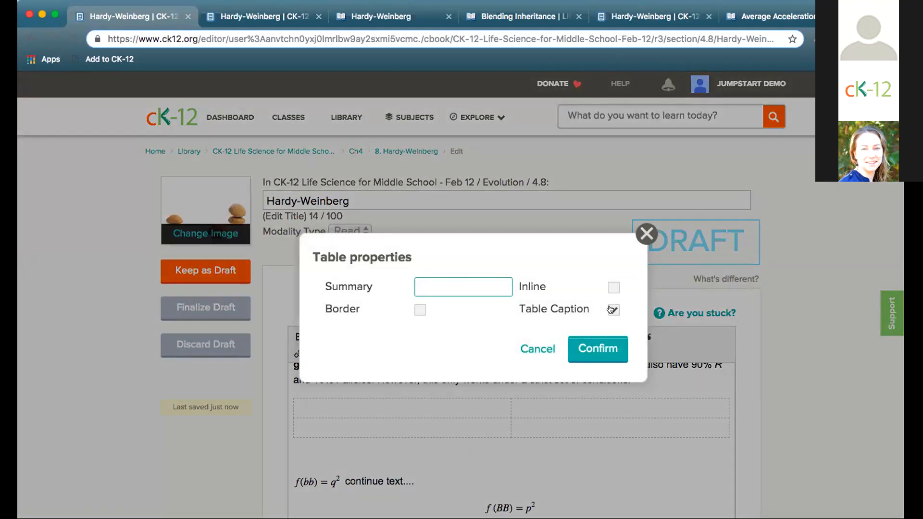
left_click(418, 309)
type("summary")
left_click(588, 352)
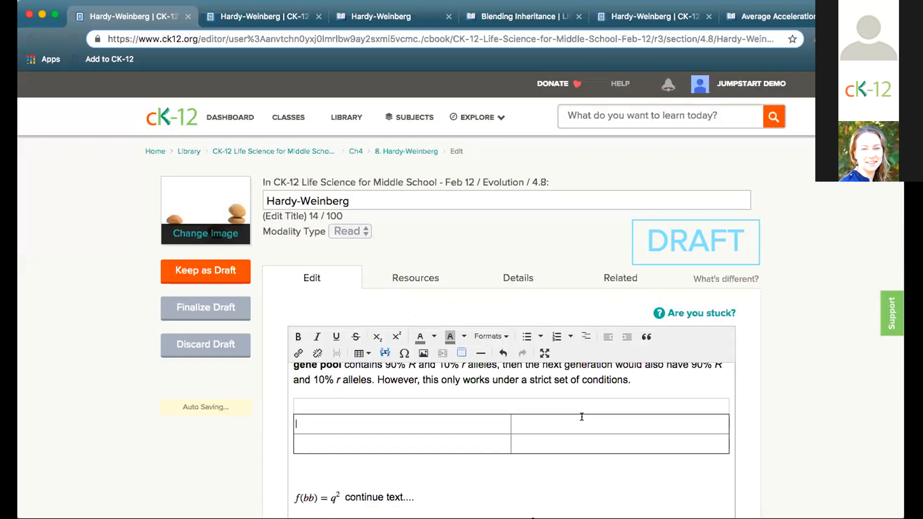
Step: Caption the table "Title" and fill its first row with "Parent" and "Offspring"
scroll(519, 415, "up", 1)
left_click(453, 422)
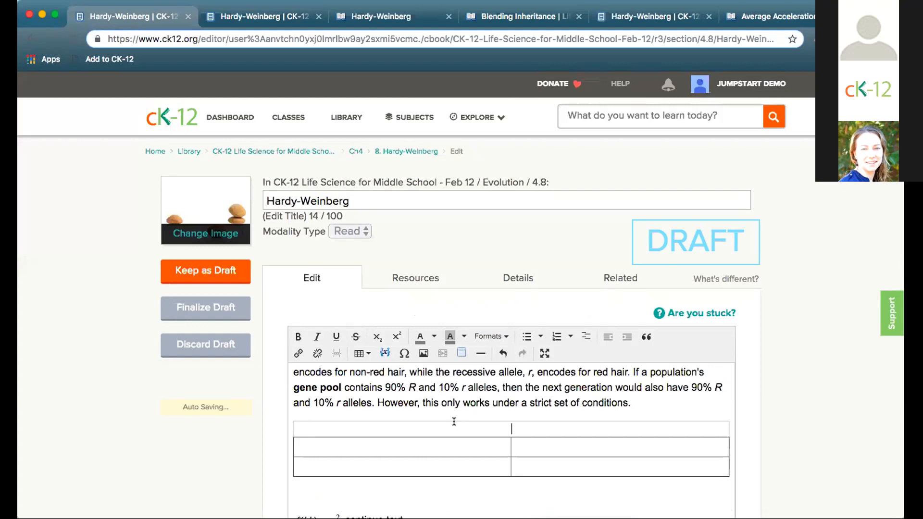
type("Title")
left_click(429, 442)
type("Parent")
type("Offsp")
type("ring")
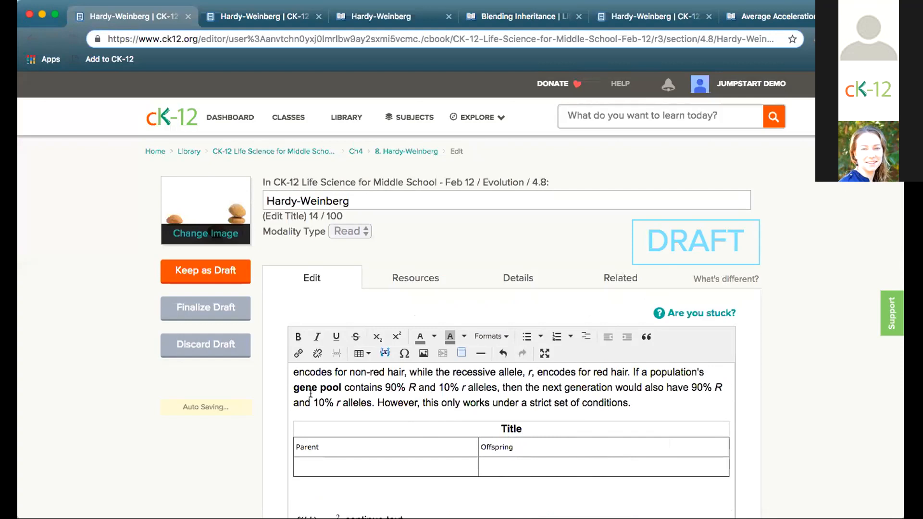
Step: Finalize the draft containing the new table
left_click(224, 310)
left_click(505, 357)
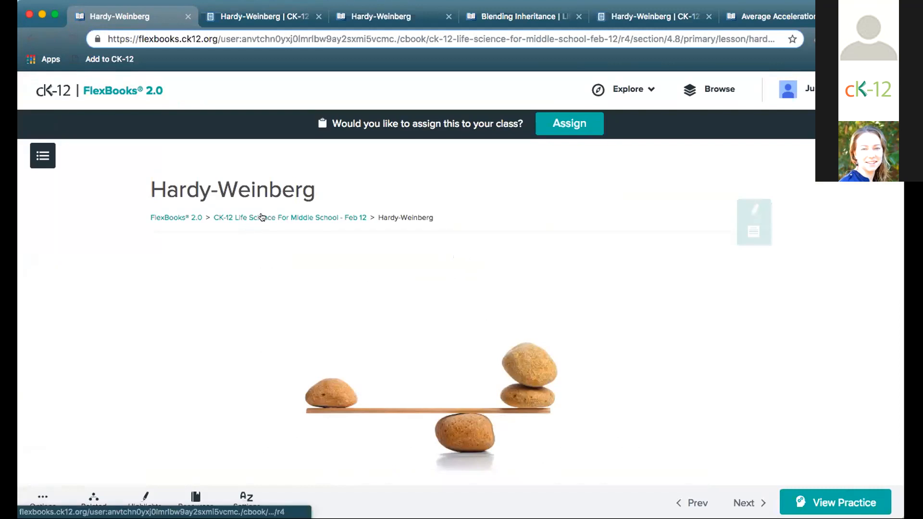
Step: Return from the lesson to the FlexBook, open the book for editing and show its details
left_click(43, 156)
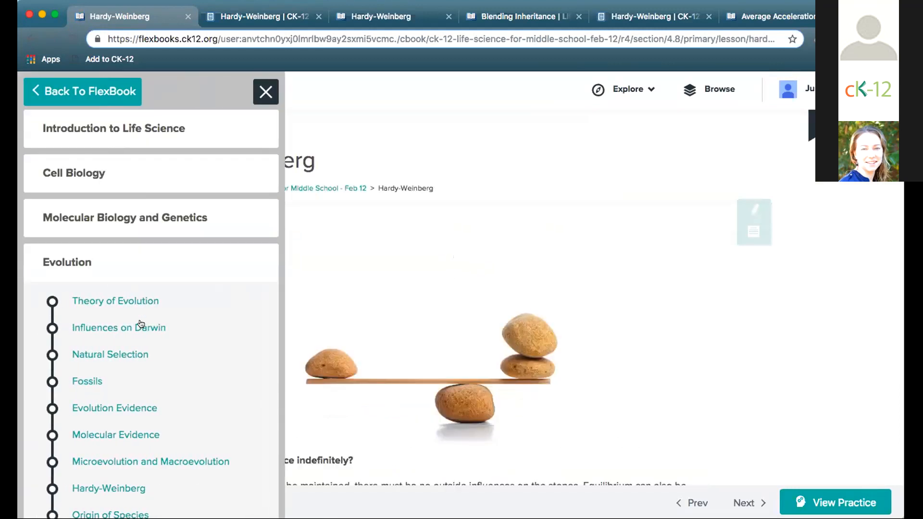
left_click(99, 91)
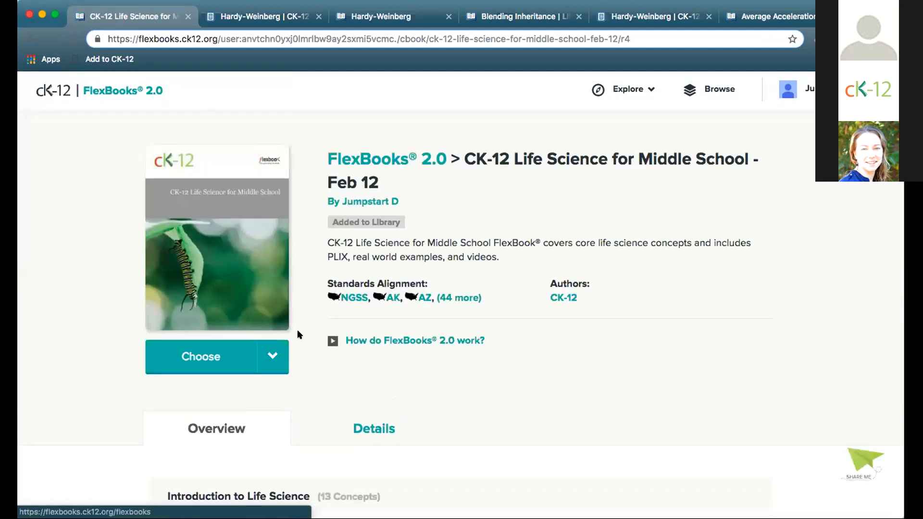
left_click(272, 356)
scroll(220, 471, "down", 2)
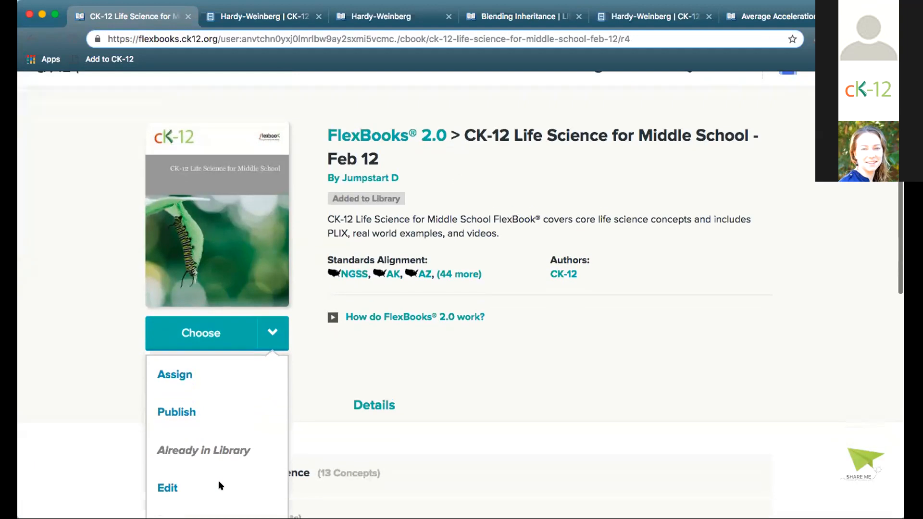
left_click(201, 475)
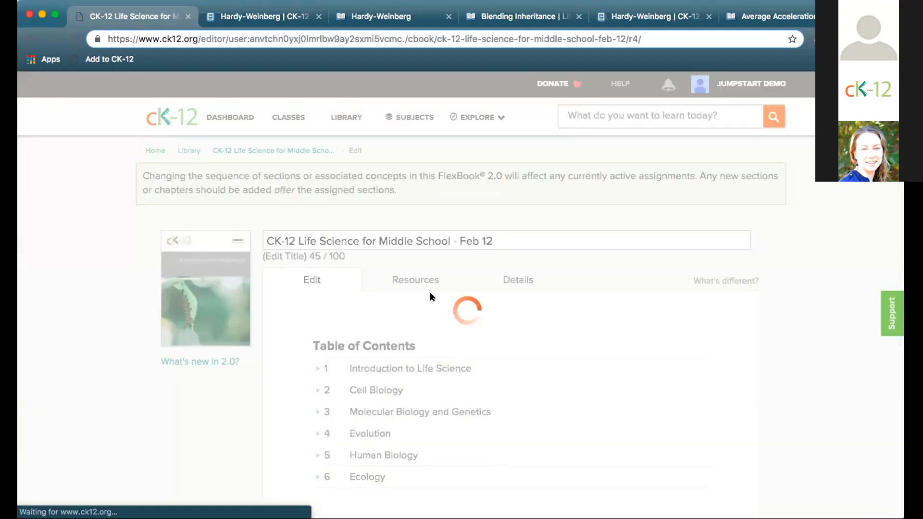
left_click(409, 278)
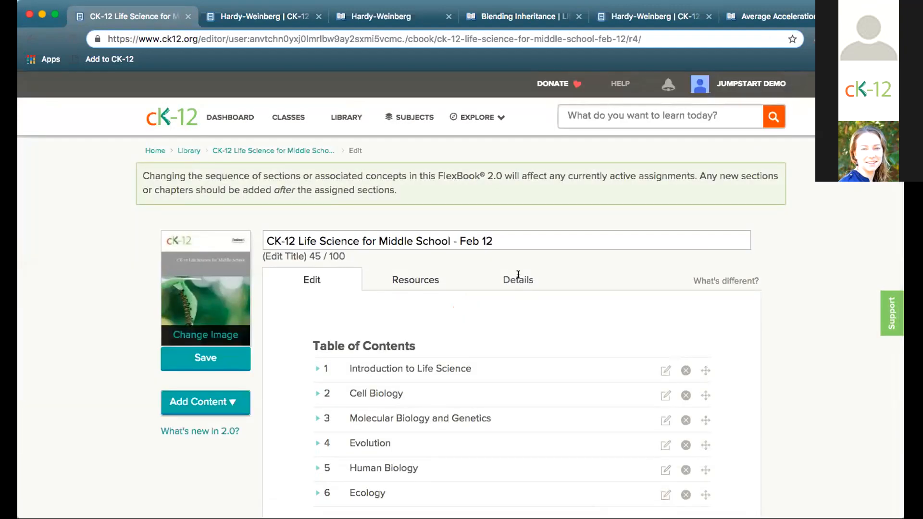
left_click(518, 274)
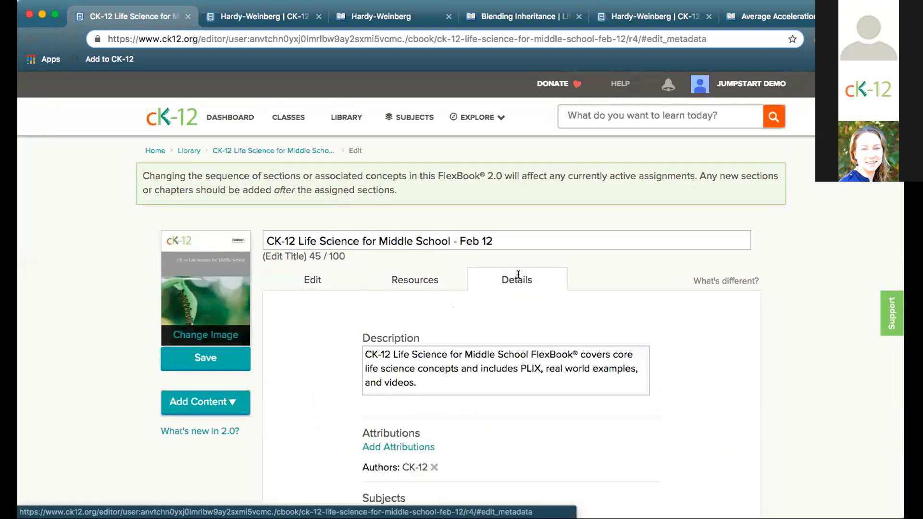
Step: Expand Cell Biology in the book's table of contents, view the chapter's editable basic information and close it without changes
left_click(315, 275)
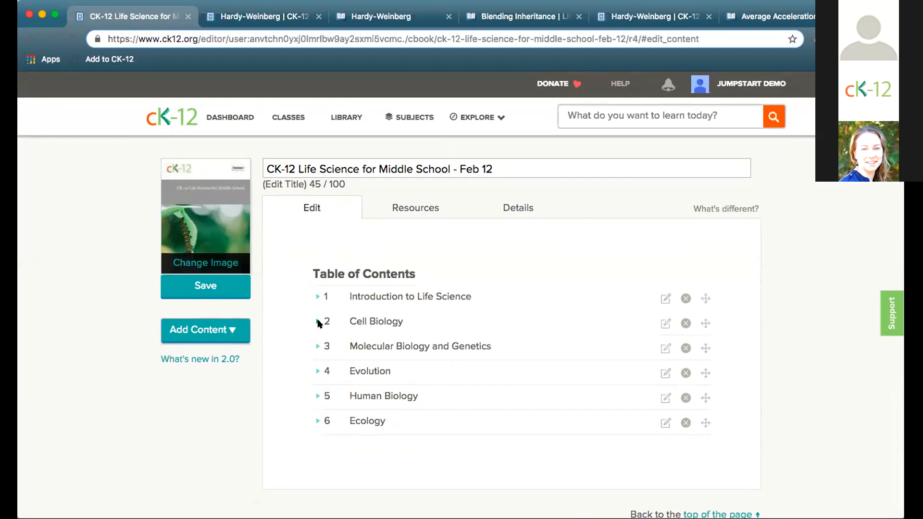
left_click(318, 323)
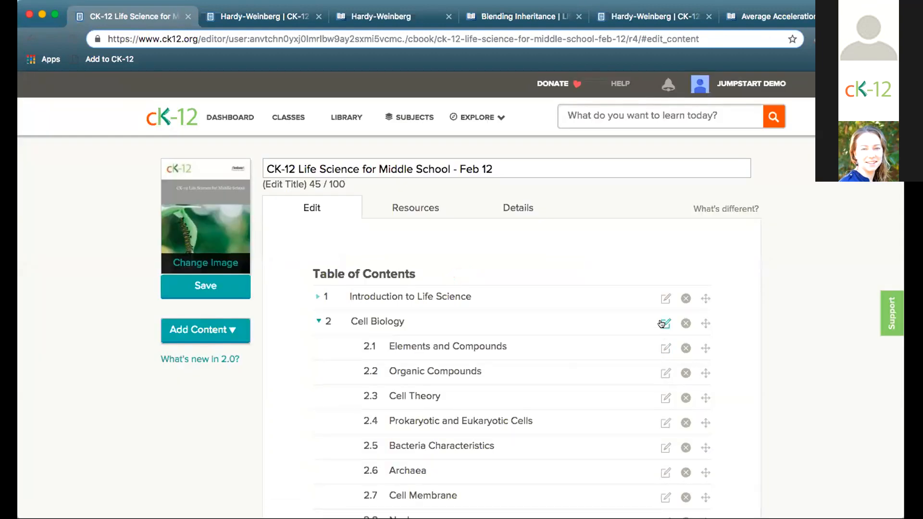
left_click(663, 323)
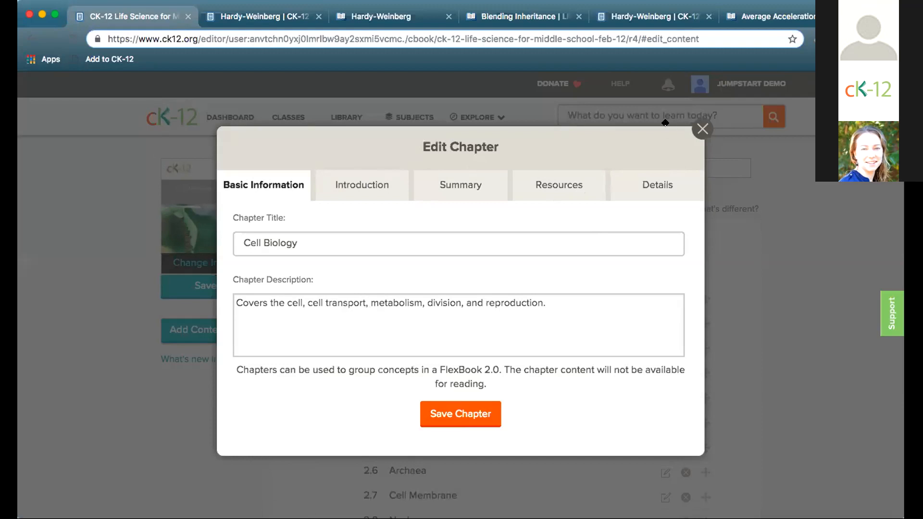
left_click(702, 128)
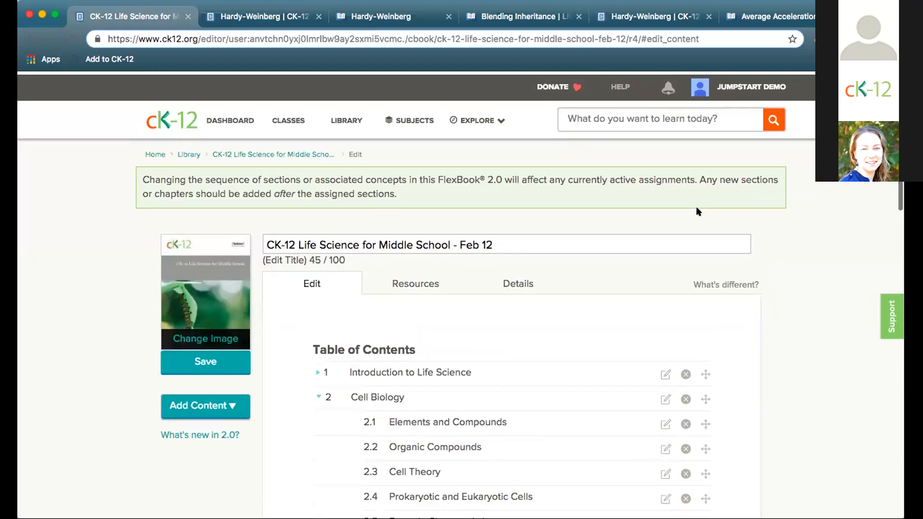
Step: Highlight the notice about changing the sequence of sections, and save the FlexBook
left_click_drag(398, 191, 137, 173)
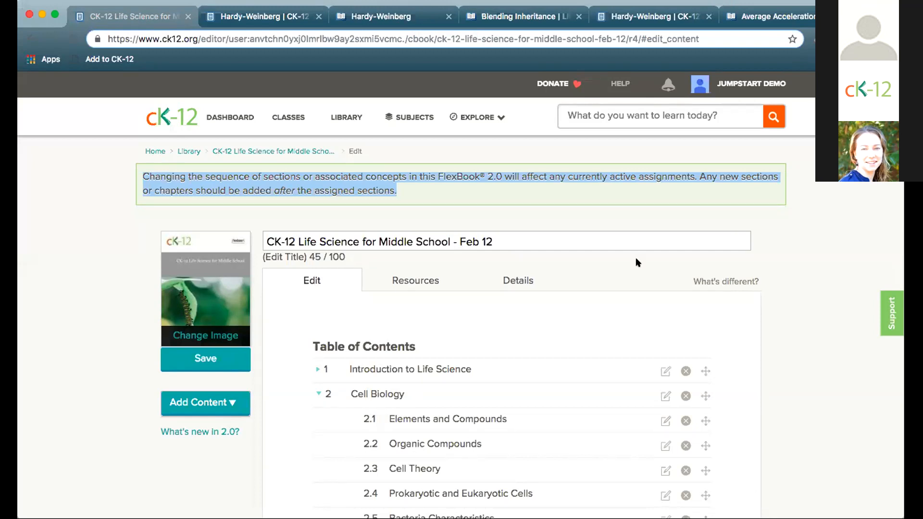
left_click(199, 357)
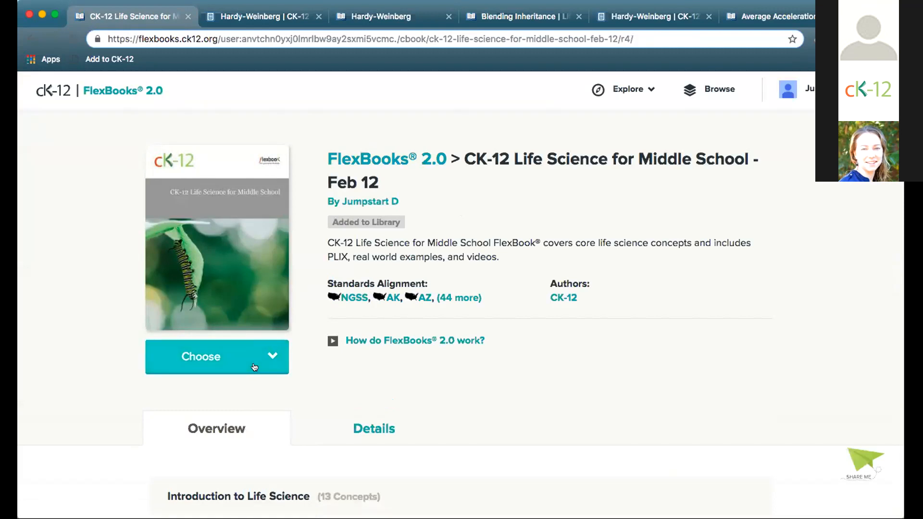
Step: Add the CK-12 Life Science for Middle School - Feb 12 book to a new FlexBook 2.0 named "Section by Section"
left_click(272, 357)
scroll(235, 419, "down", 2)
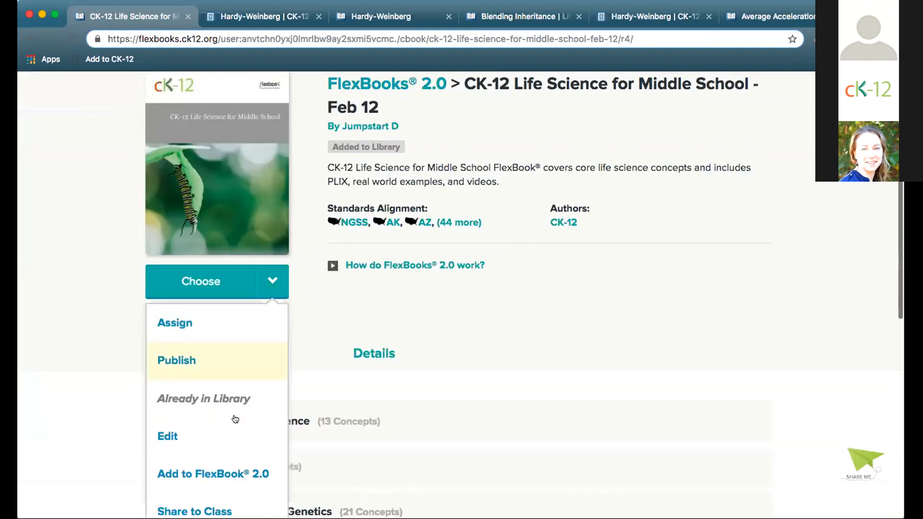
scroll(235, 419, "down", 1)
left_click(231, 420)
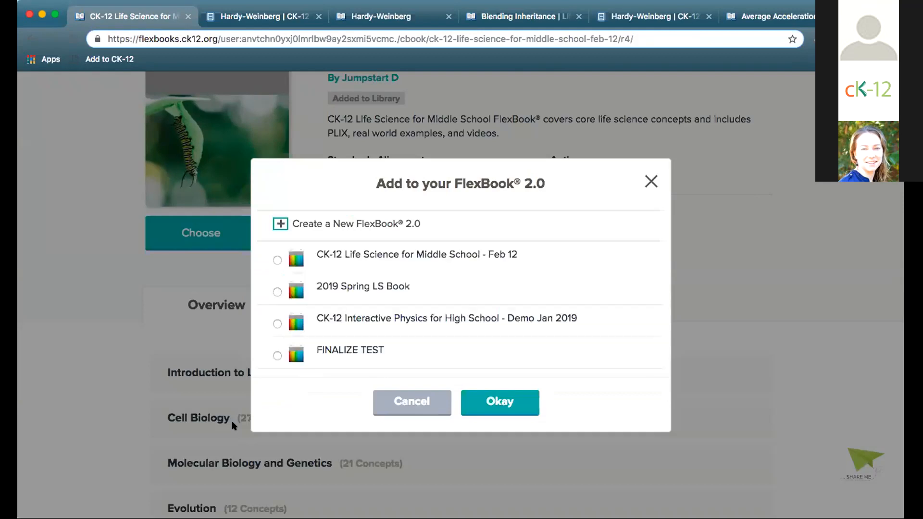
left_click(361, 224)
type("Section by Section")
left_click(503, 403)
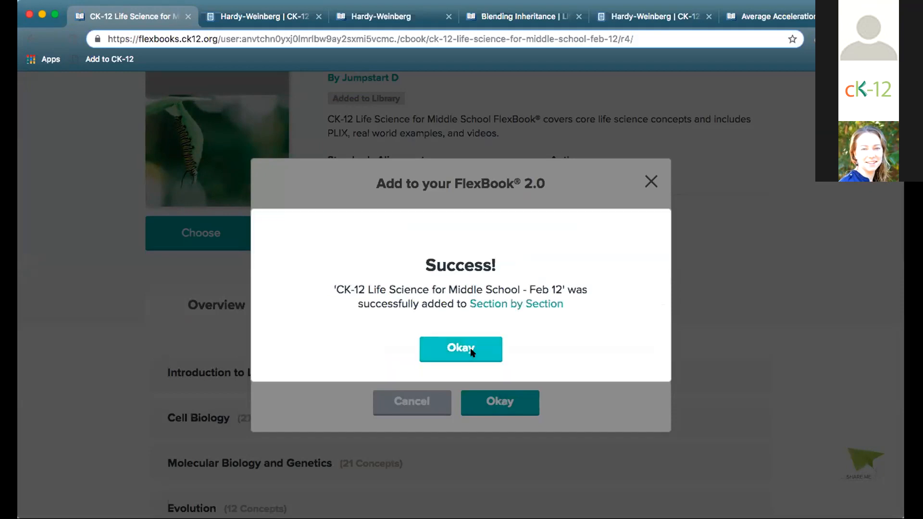
left_click(471, 352)
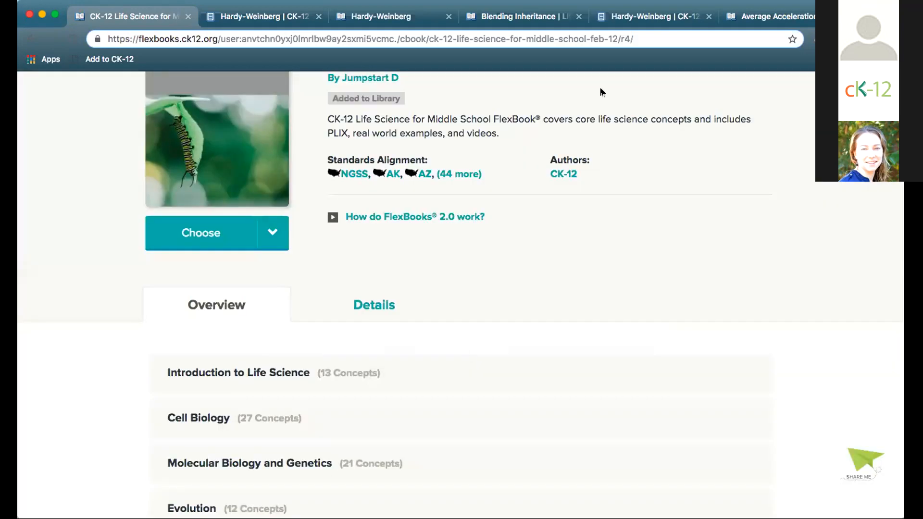
Step: Go from the original 4.9 Hardy-Weinberg section to its parent Life Science Concepts book and open chapter 2.0 Cell Biology
left_click(637, 18)
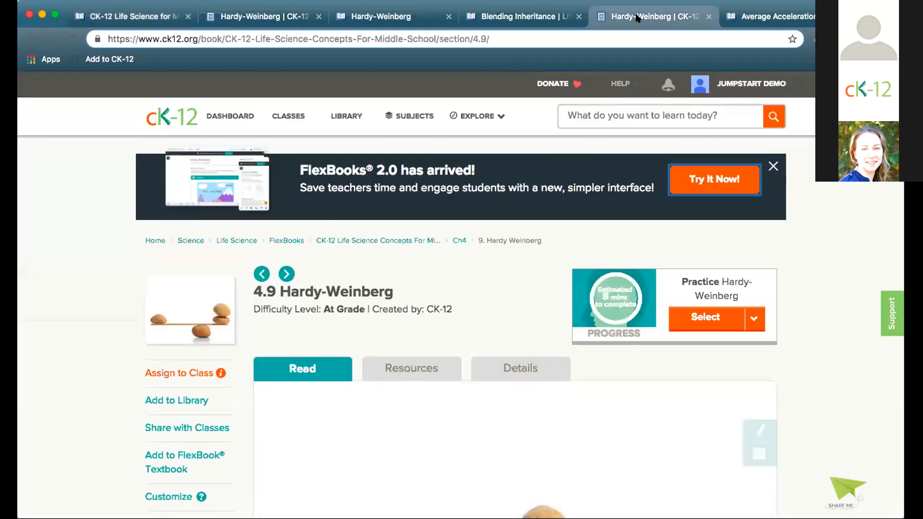
left_click(358, 241)
scroll(398, 347, "down", 4)
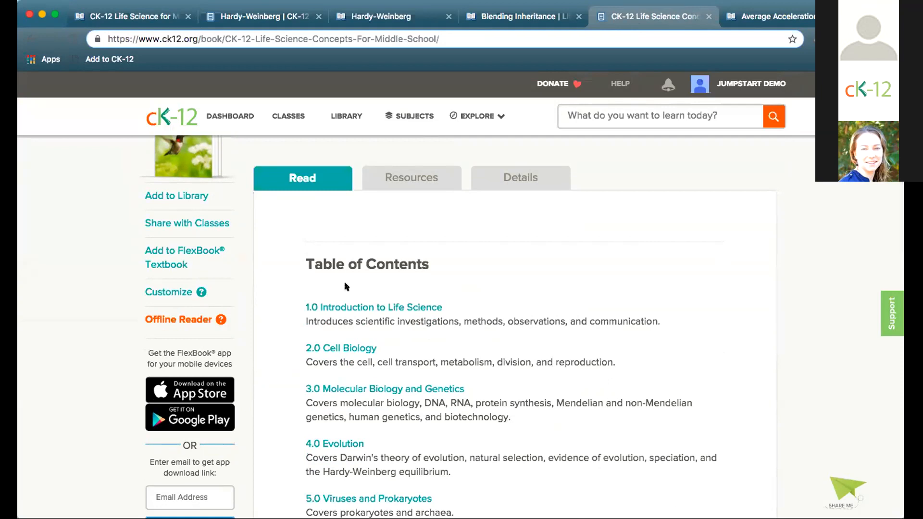
left_click(354, 350)
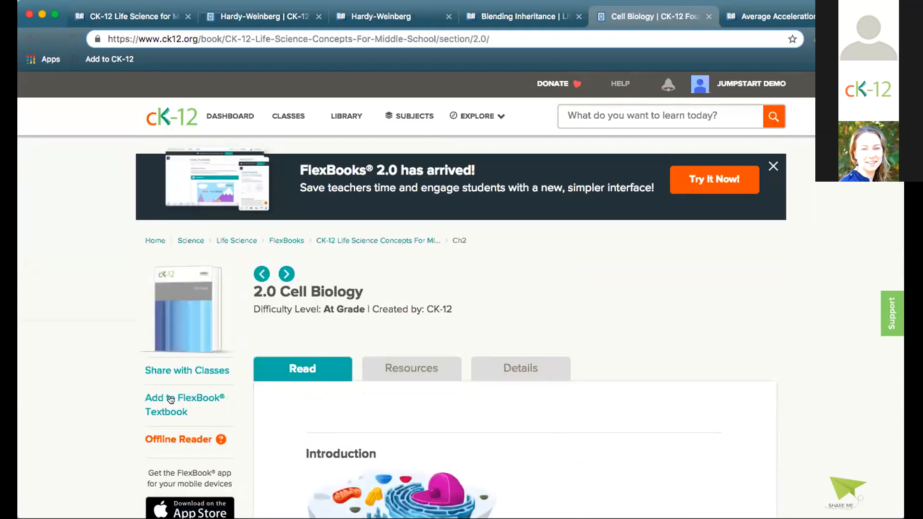
Step: Look through the Cell Biology chapter's introduction, view section 2.5 Cell Membrane and return to the chapter
scroll(420, 408, "down", 10)
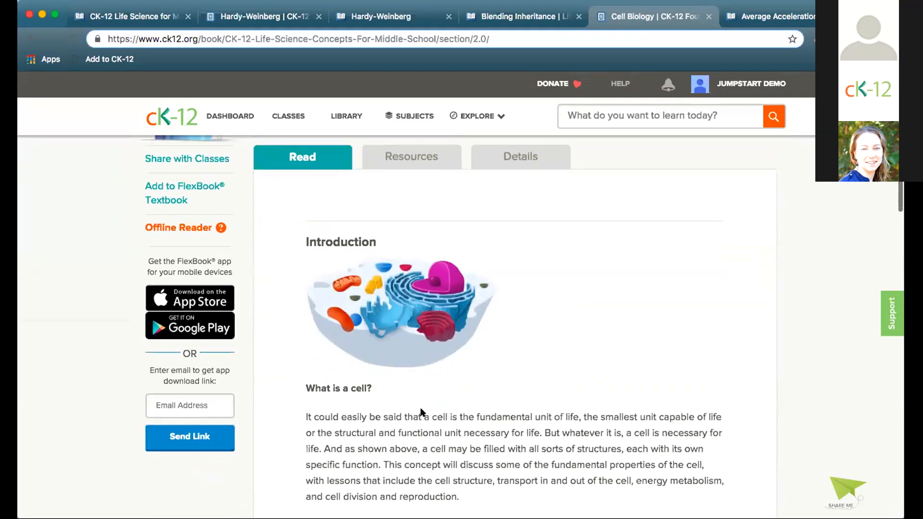
left_click(344, 325)
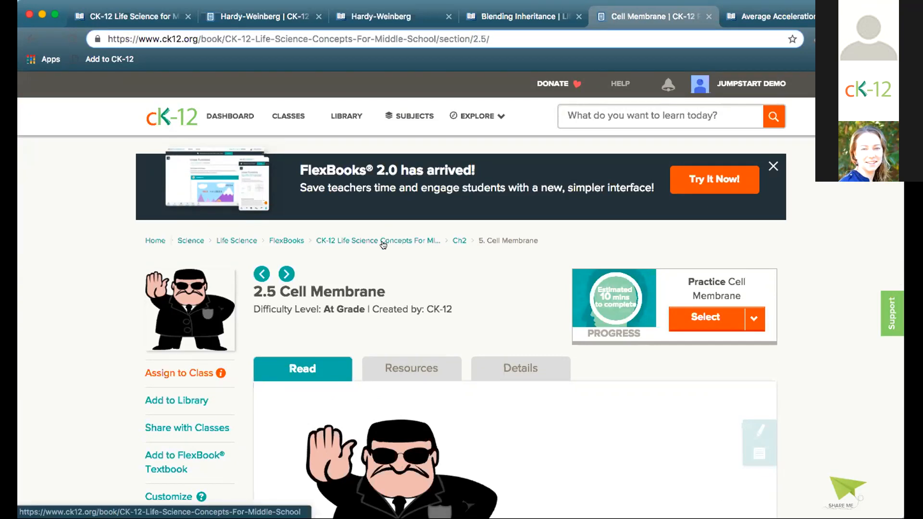
left_click(459, 241)
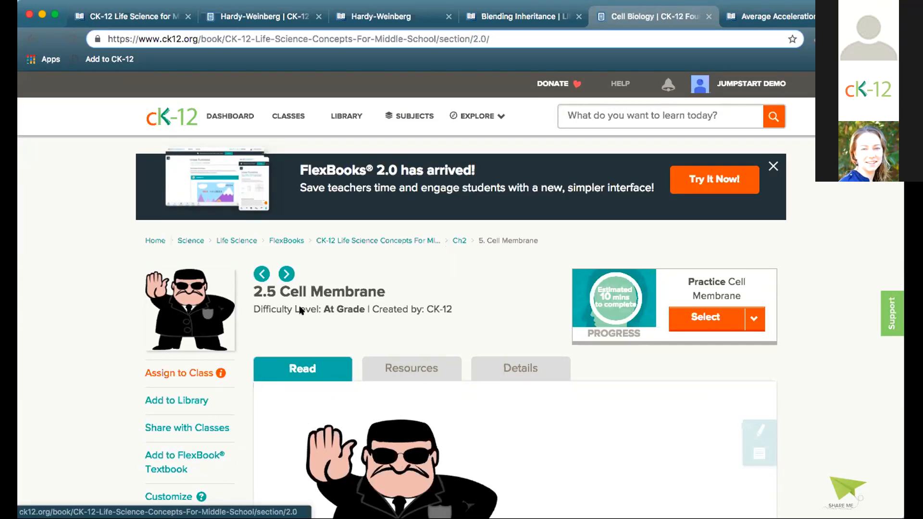
Step: Add the Cell Biology chapter to the "Section by Section" FlexBook
left_click(180, 399)
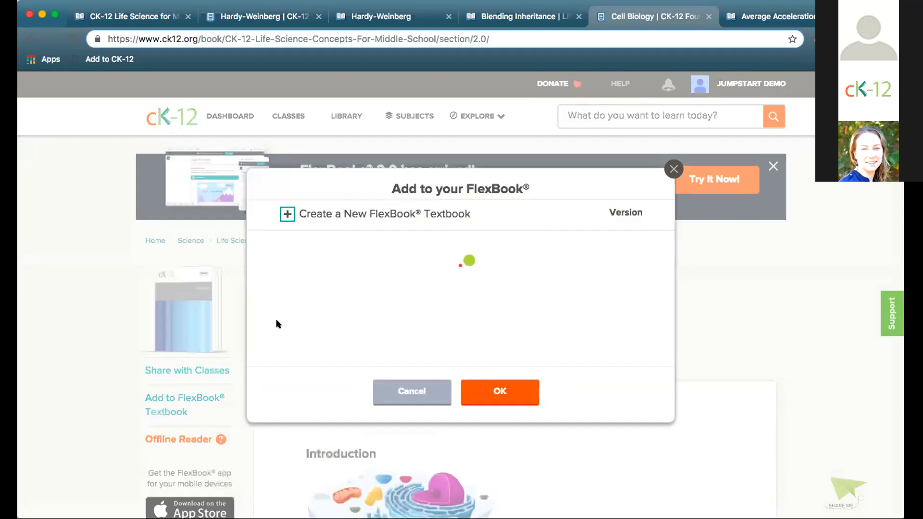
left_click(343, 248)
left_click(535, 398)
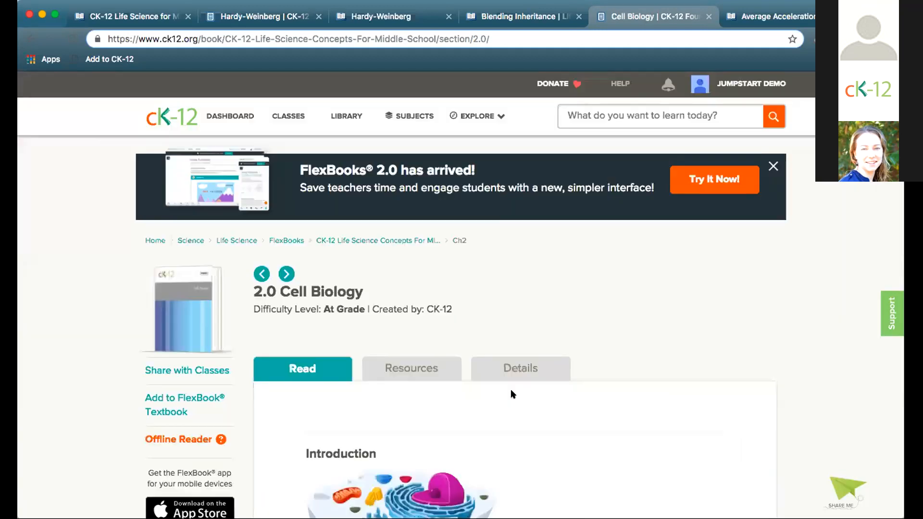
Step: Open the "Section by Section" FlexBook from the library and review the chapters in its overview
left_click(341, 123)
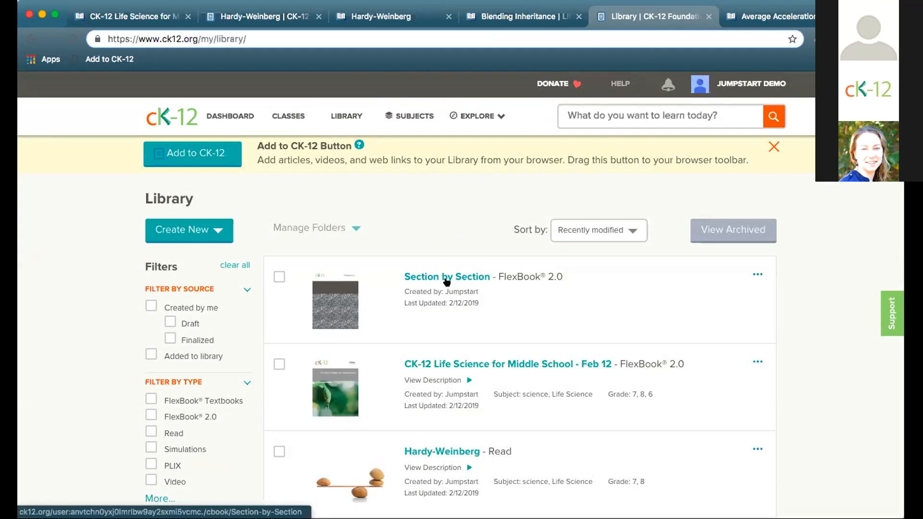
left_click(446, 282)
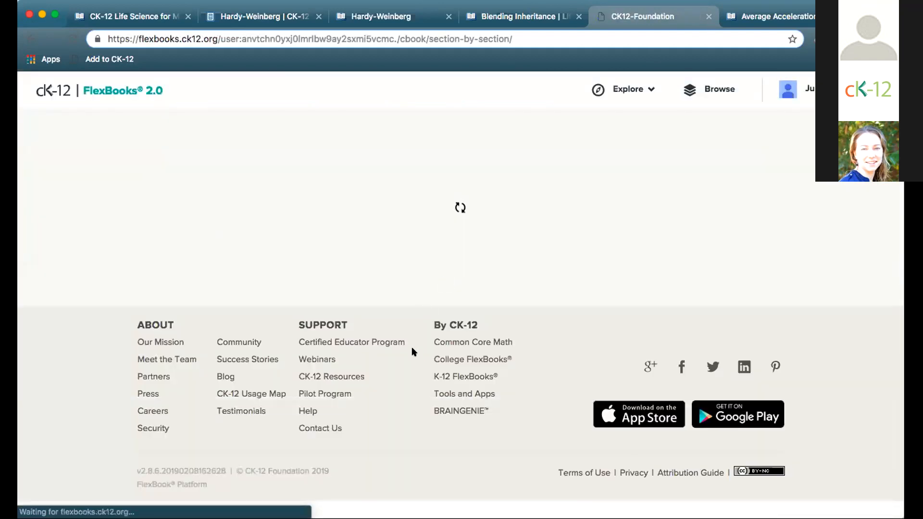
scroll(430, 312, "down", 8)
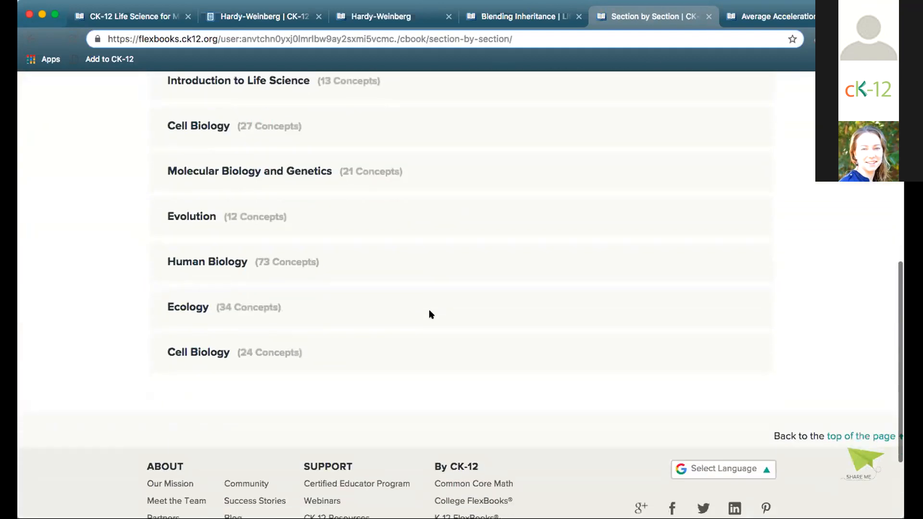
scroll(380, 246, "up", 2)
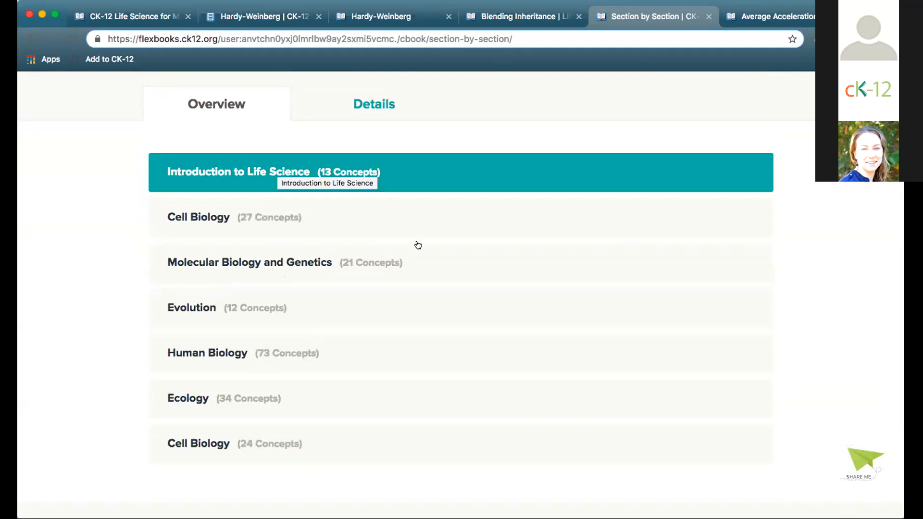
scroll(422, 325, "up", 5)
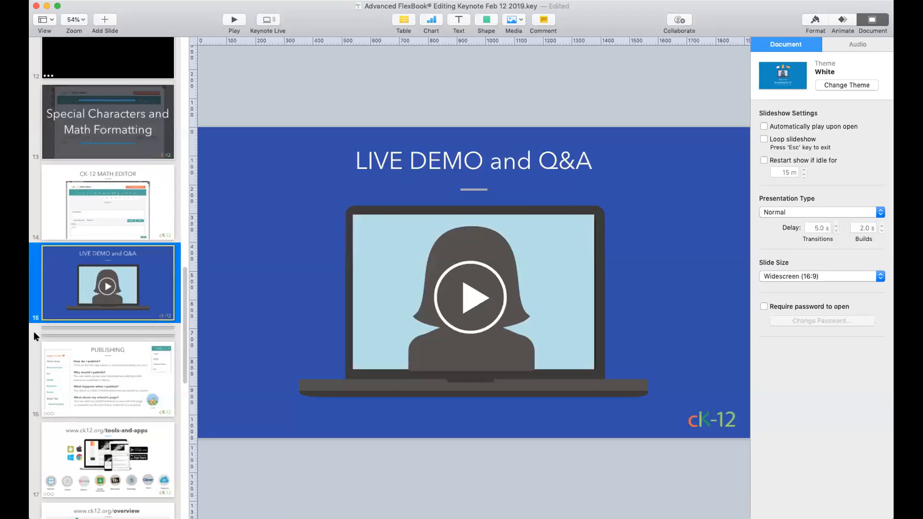
Step: Switch to Keynote, play the slideshow from the "LIVE DEMO and Q&A" slide and advance to the "PUBLISHING" slide
left_click(235, 19)
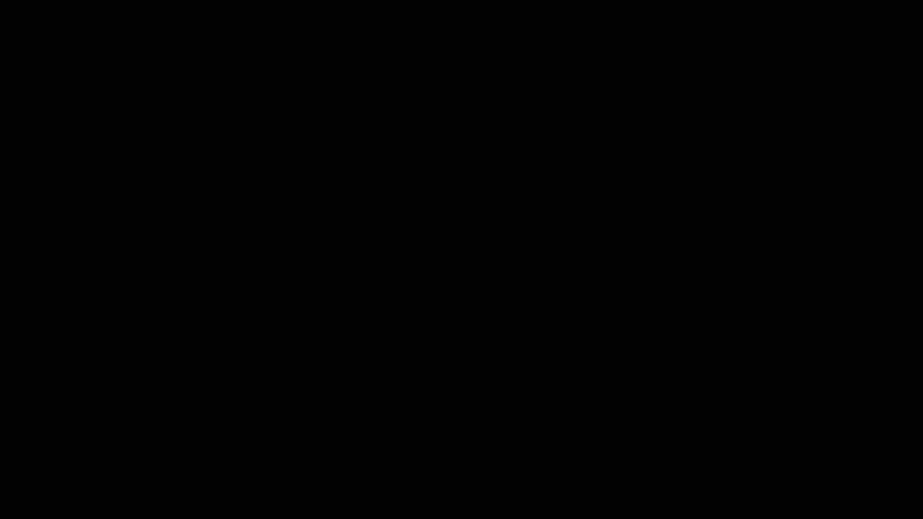
key("Right")
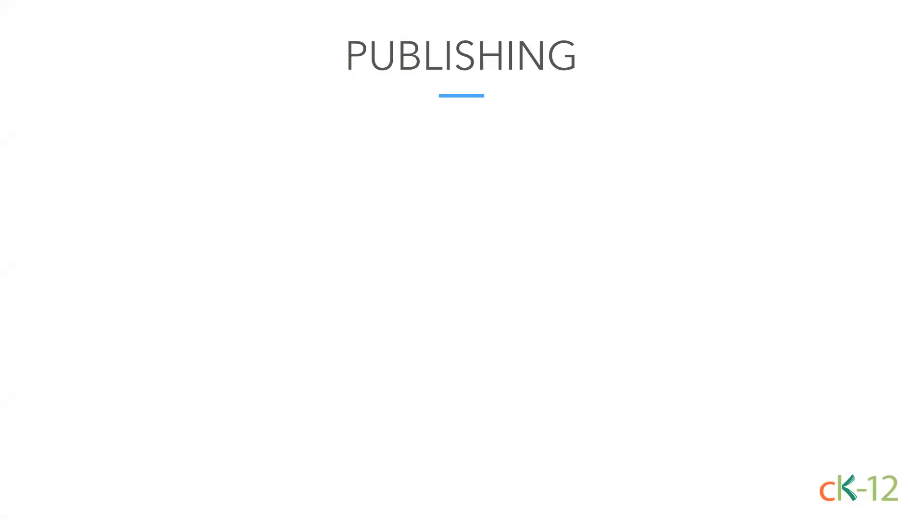